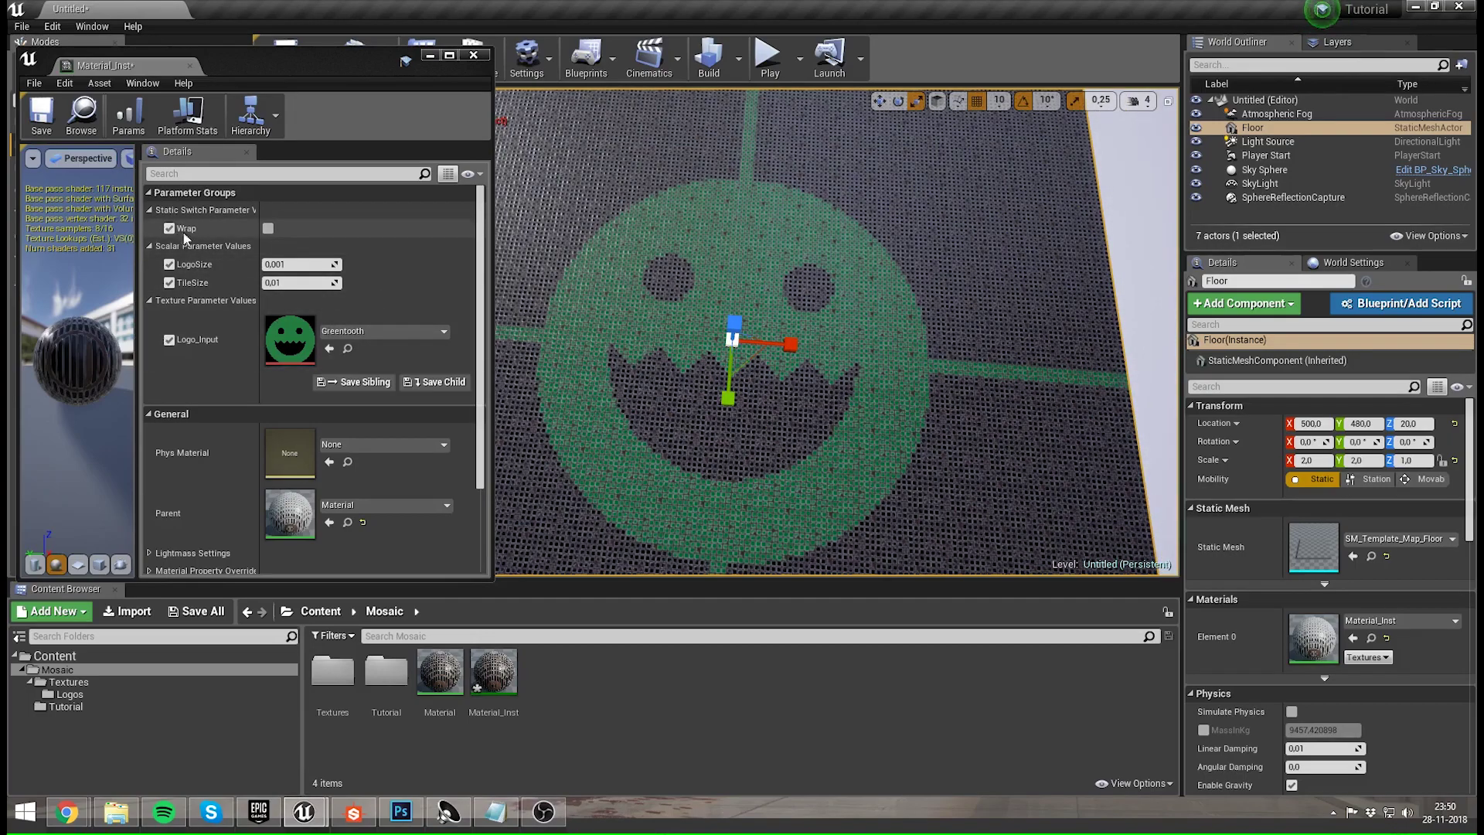
- Try the Wrap switch on and off, and try a LogoSize of 0,002 before restoring it to 0,001
{"action": "left_click", "coordinate": [268, 229]}
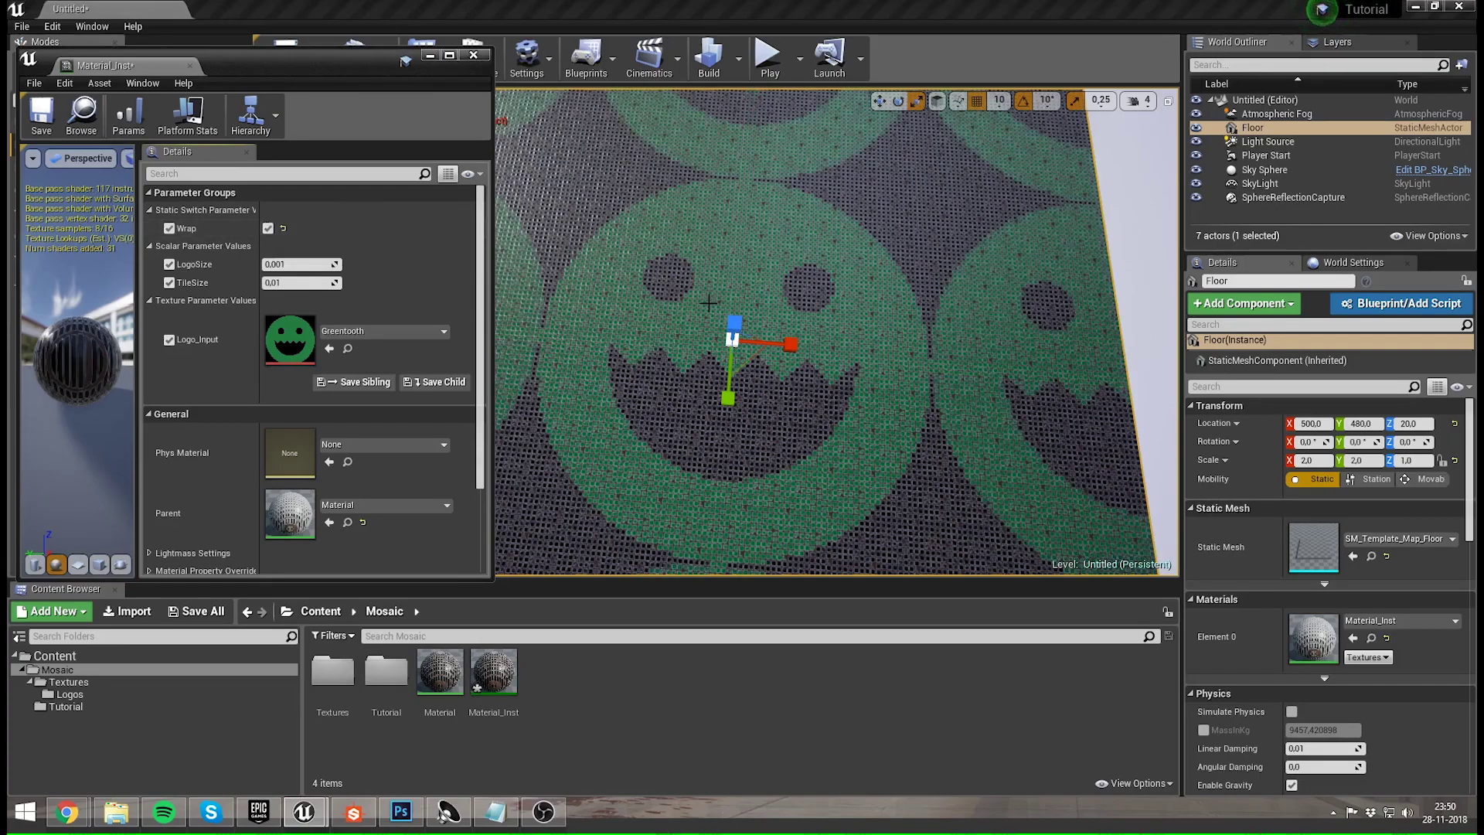
{"action": "left_click", "coordinate": [269, 229]}
{"action": "left_click", "coordinate": [301, 265]}
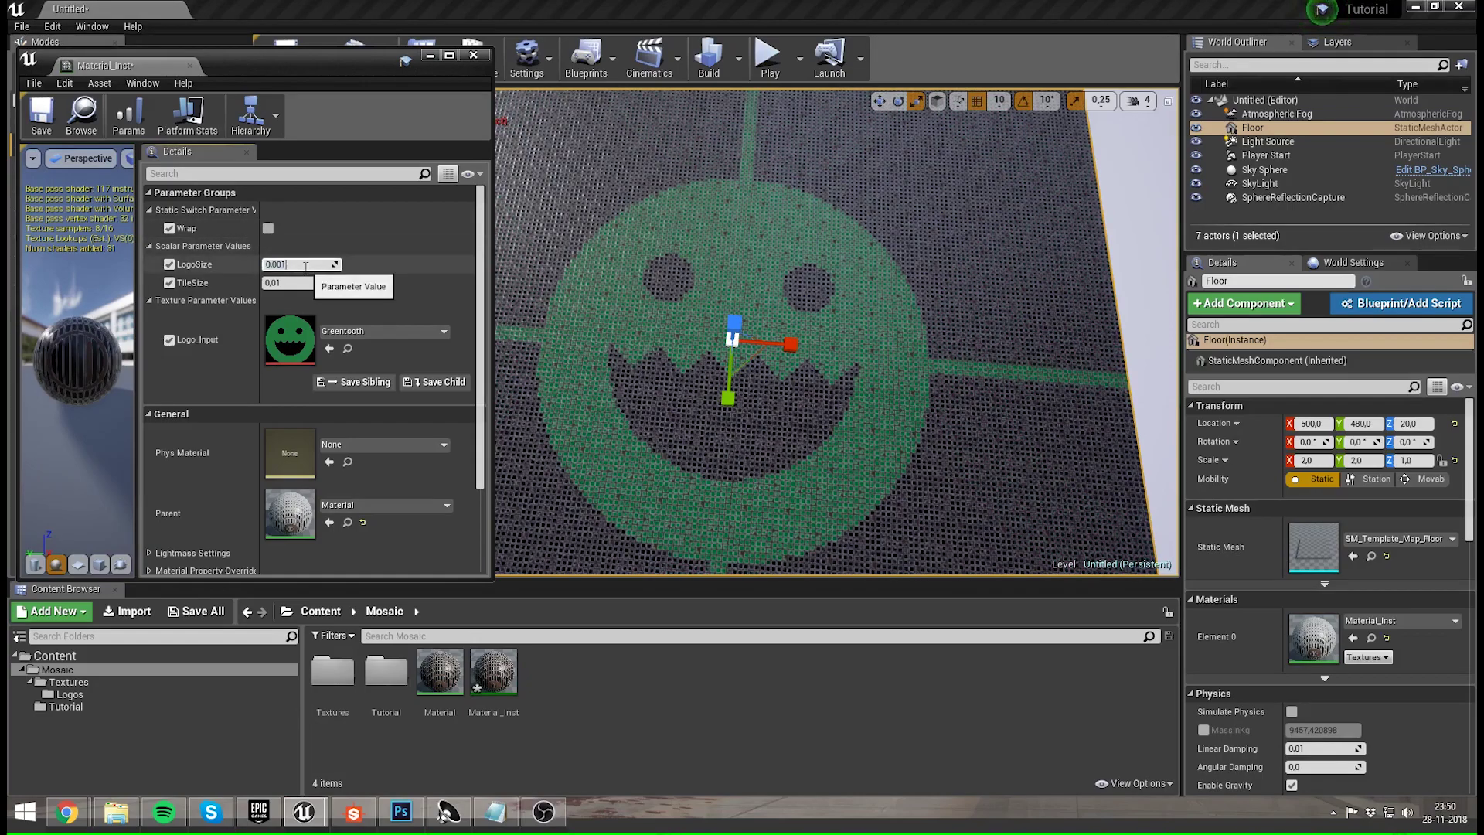
{"action": "type", "text": "2"}
{"action": "key", "text": "Return"}
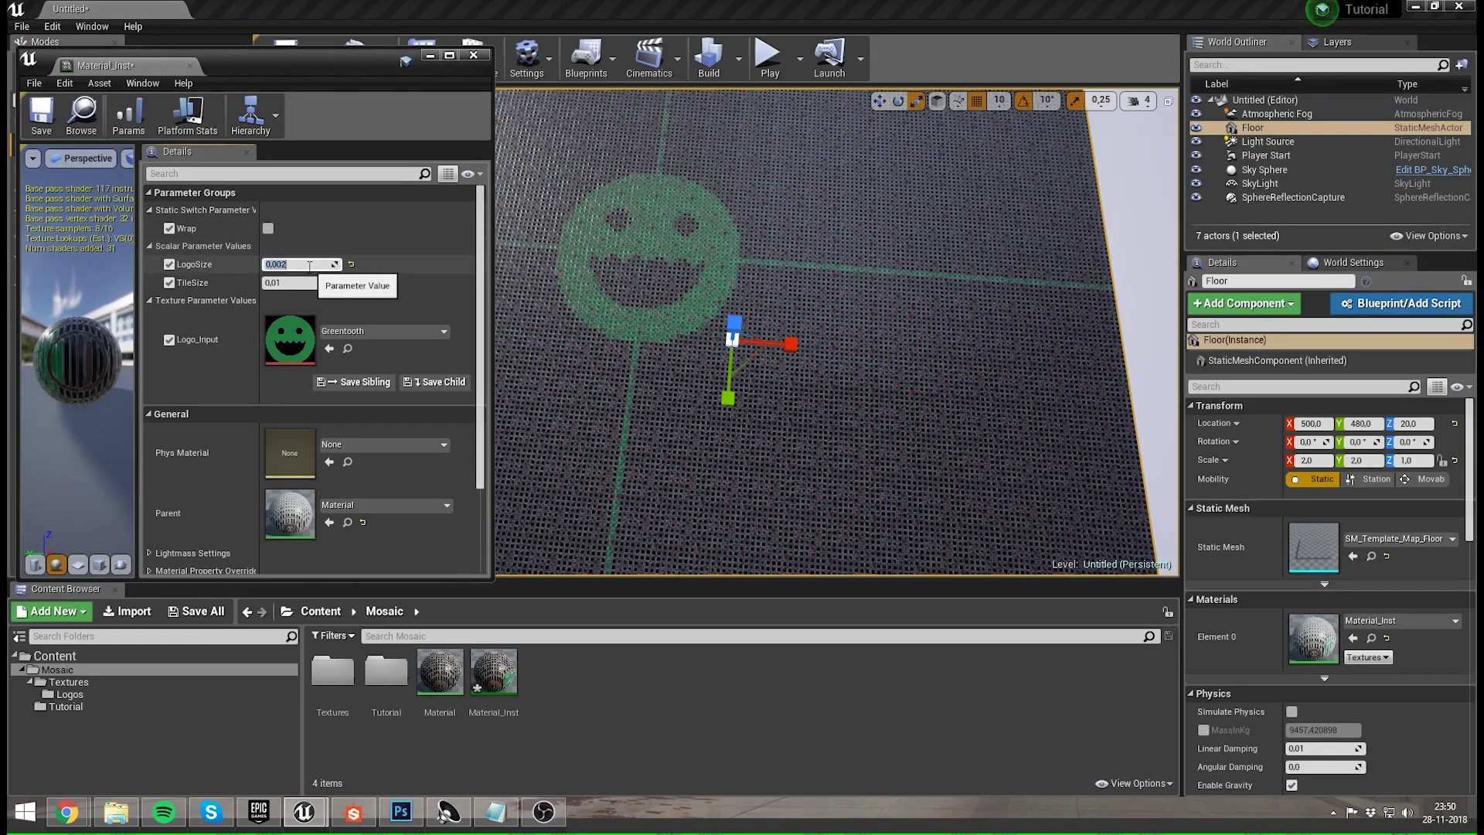
{"action": "key", "text": "Return"}
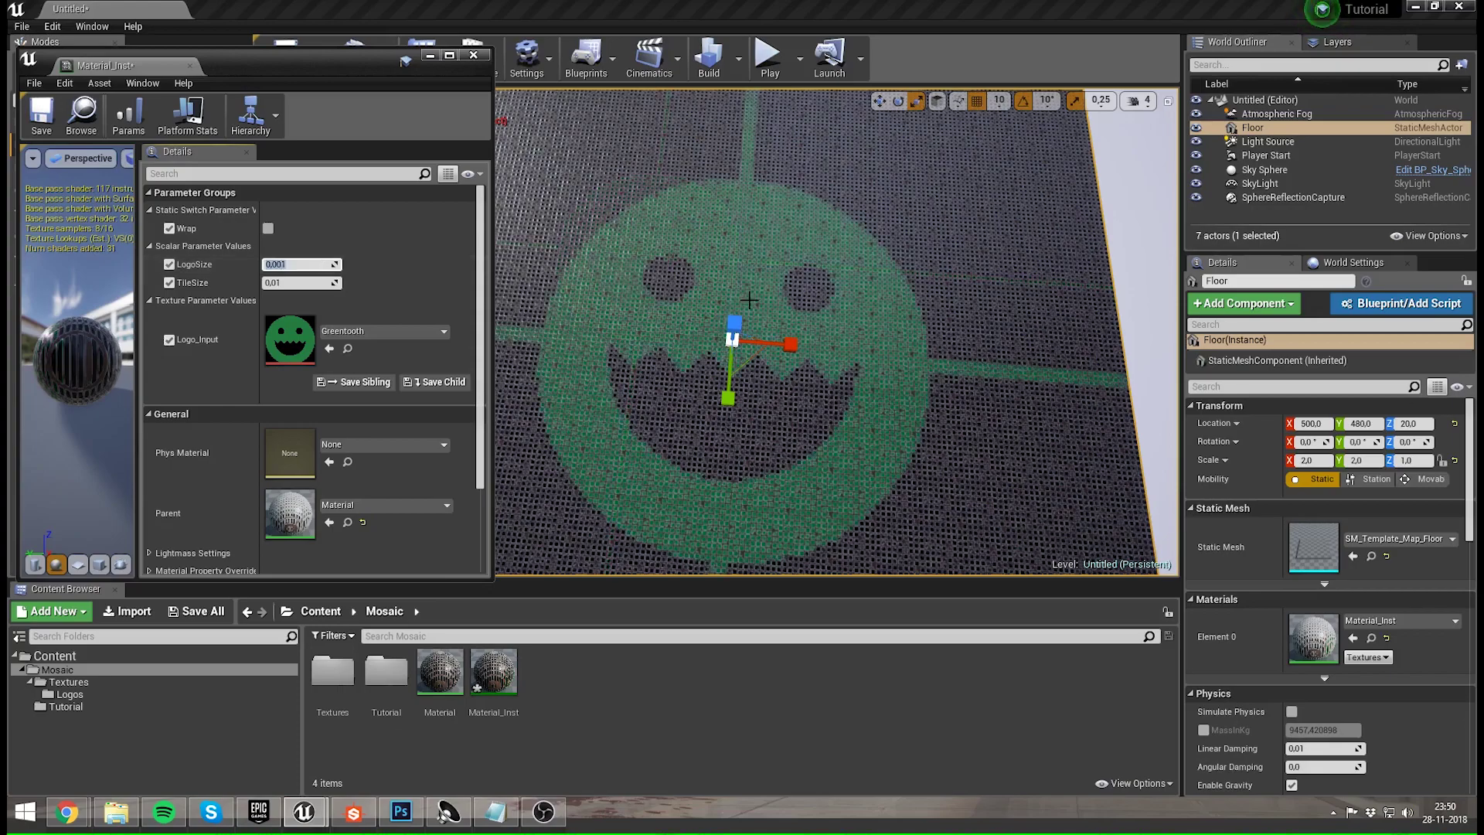
- Try a TileSize of 0,005 on the material instance and restore it to 0,01
{"action": "left_click", "coordinate": [309, 282]}
{"action": "type", "text": "0,0"}
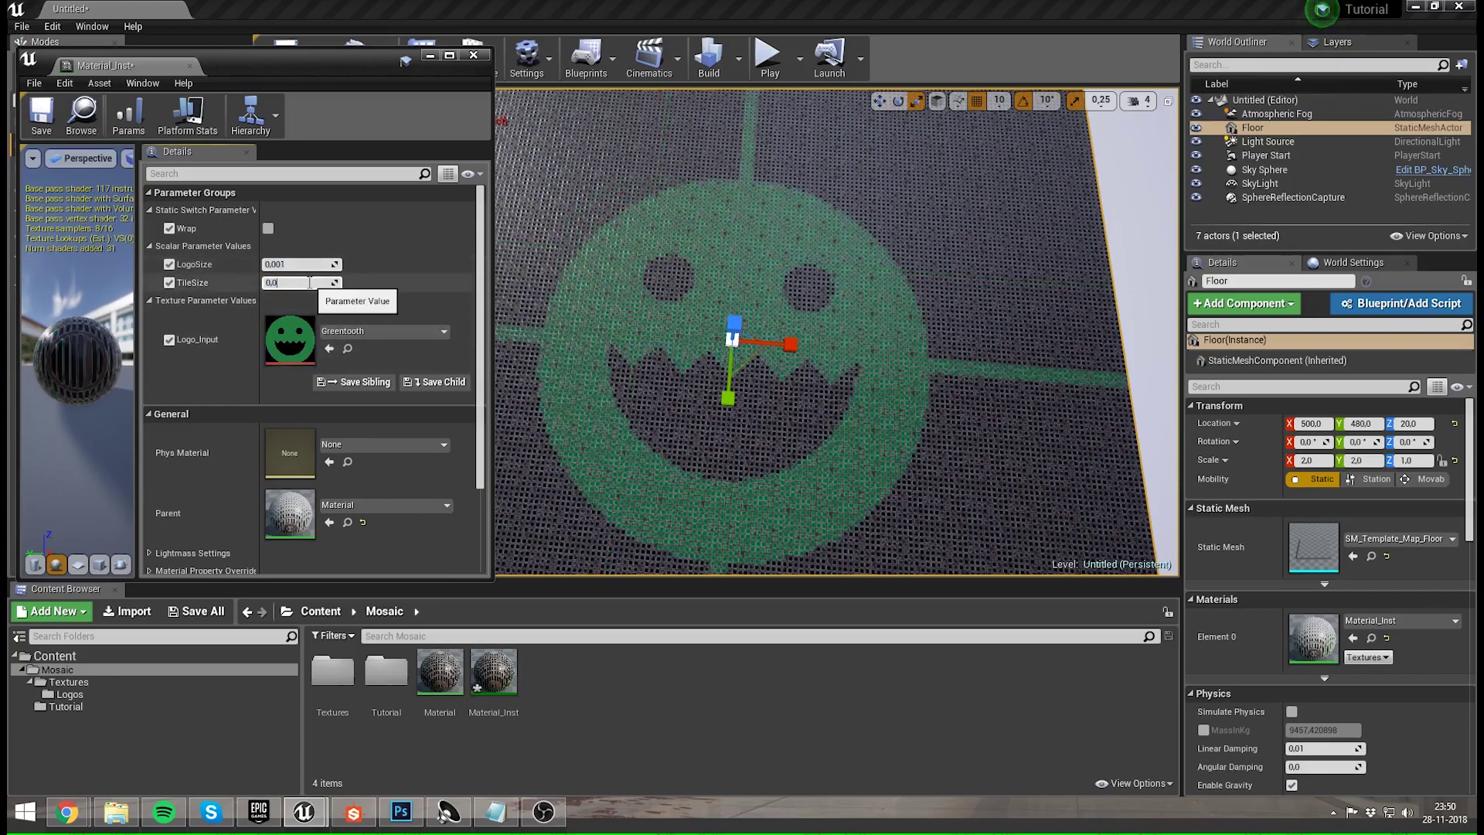
{"action": "key", "text": "Return"}
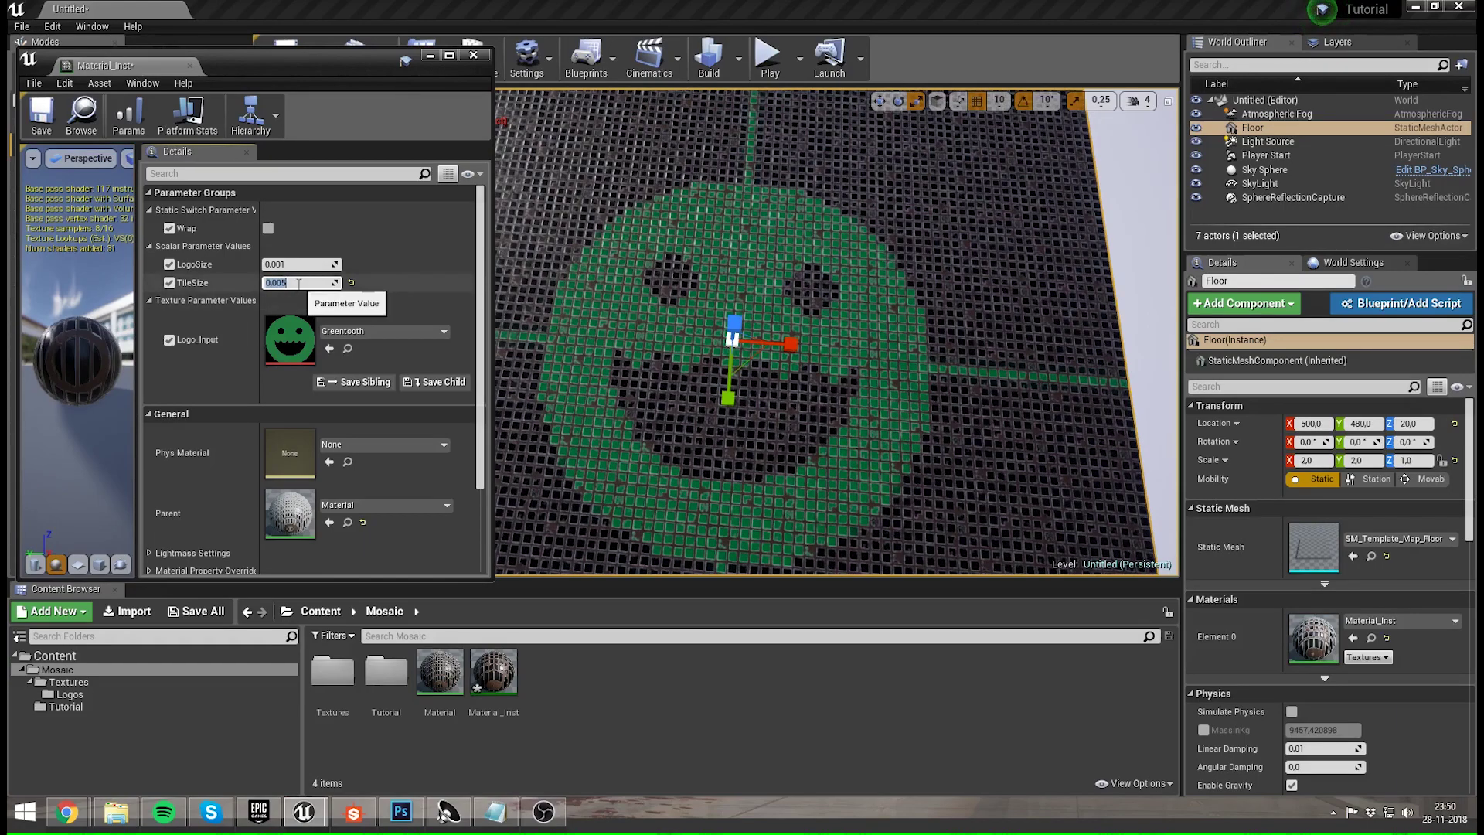
{"action": "type", "text": "0,01"}
{"action": "key", "text": "Return"}
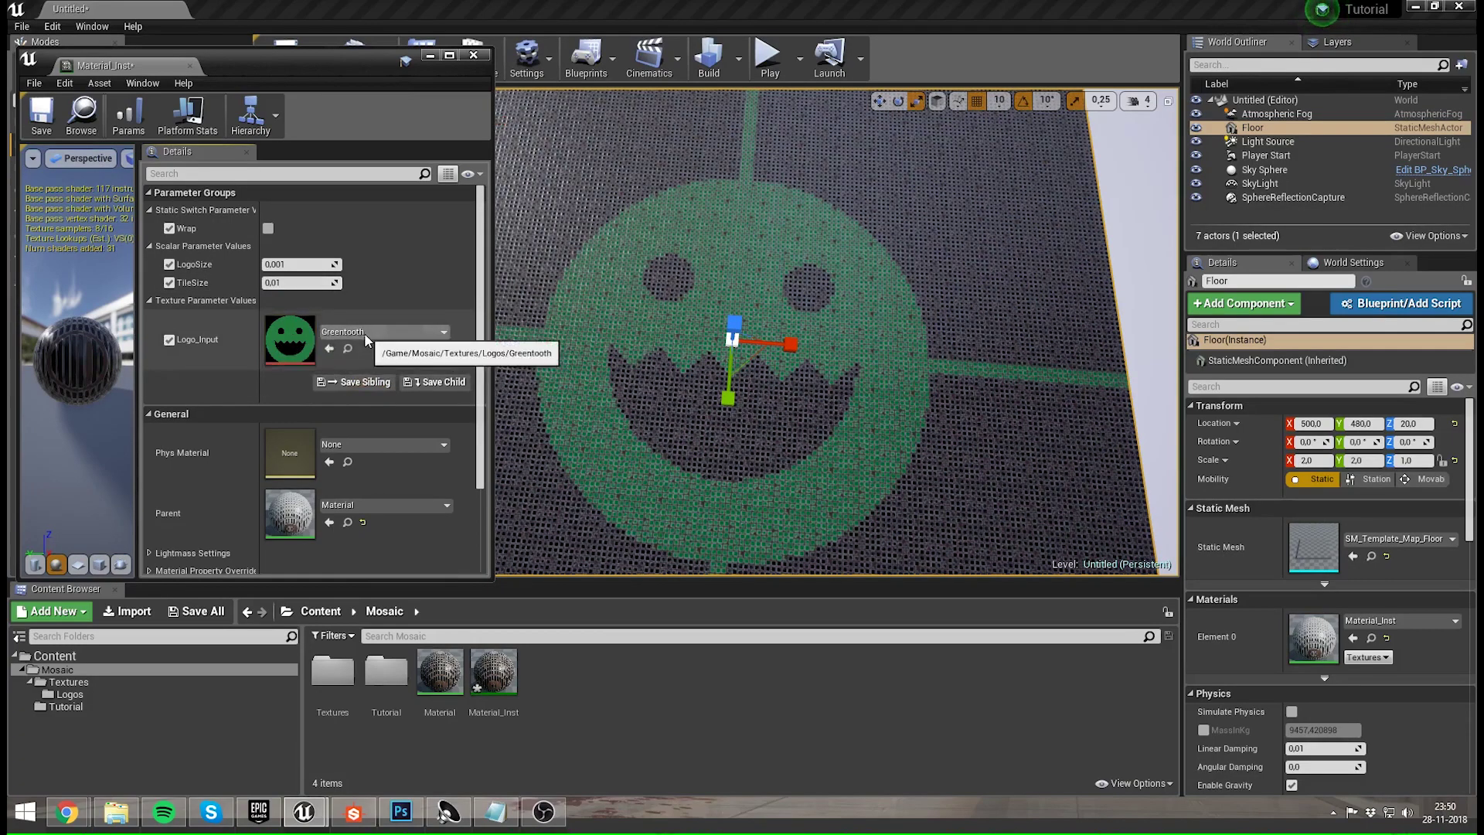
- Change the Logo_Input texture to GreentoothAltered, and try the Wrap switch on and off with it
{"action": "left_click", "coordinate": [364, 332]}
{"action": "left_click", "coordinate": [393, 620]}
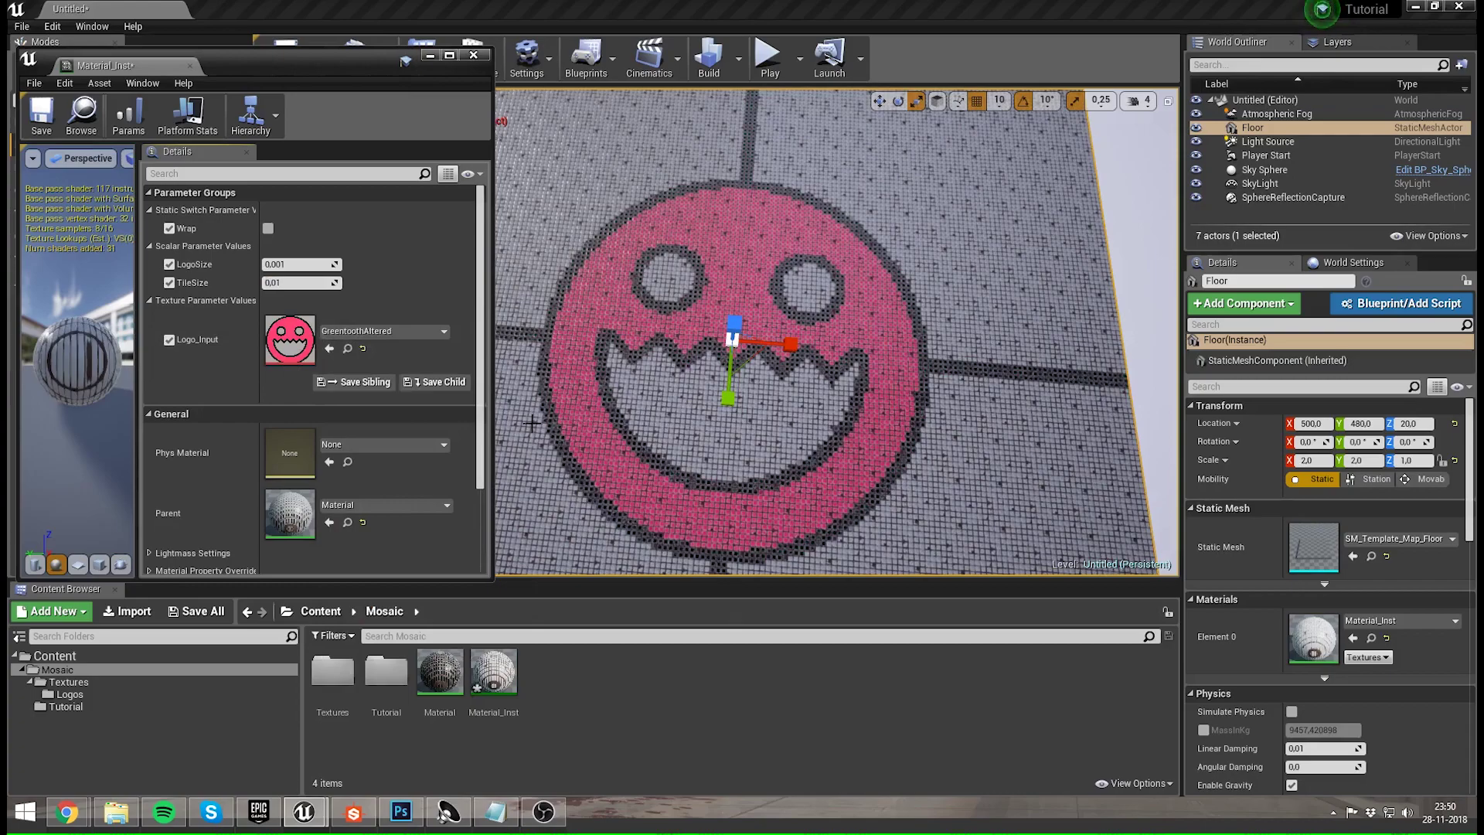
{"action": "left_click", "coordinate": [267, 228]}
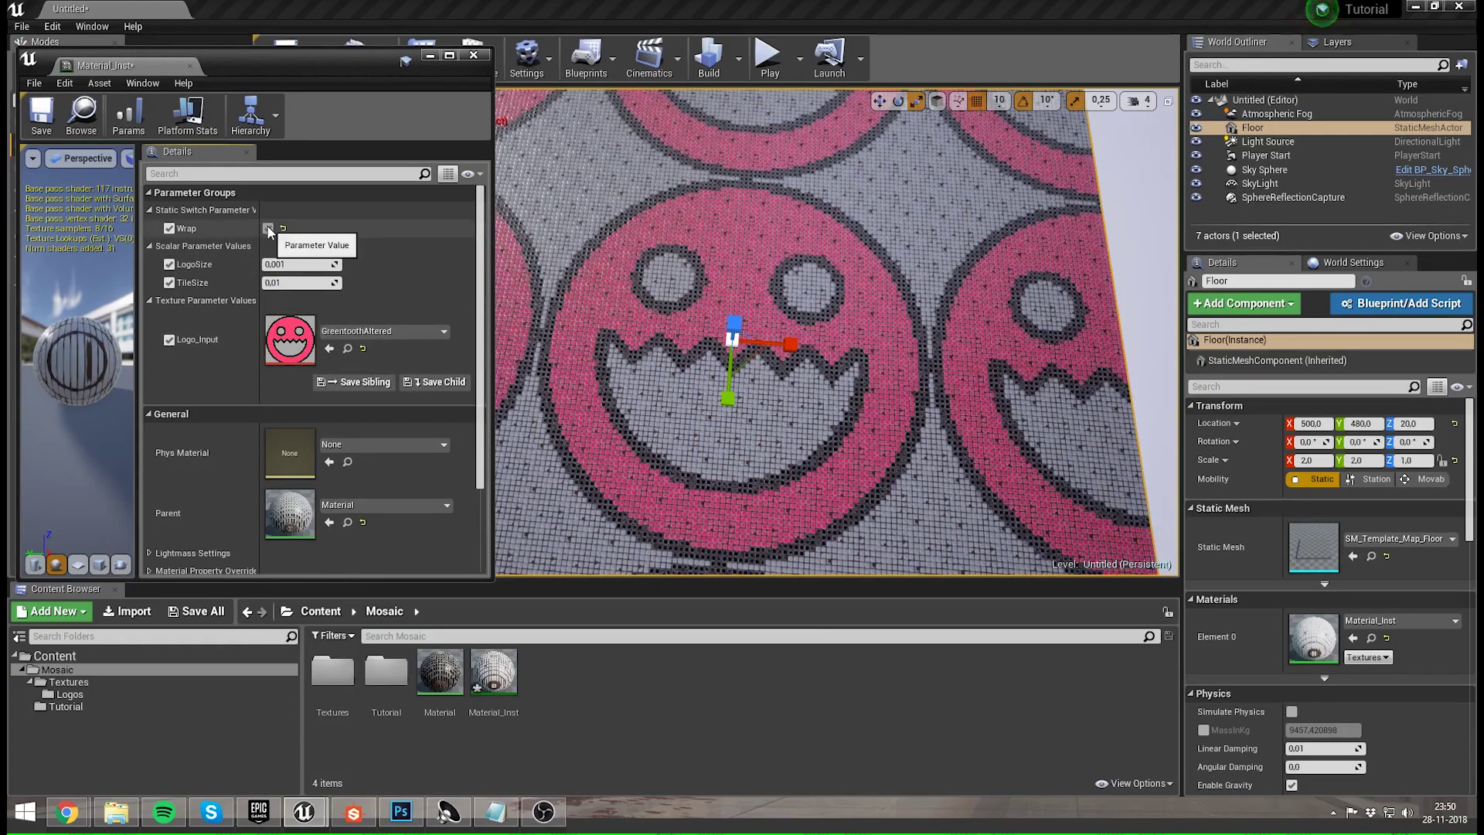
{"action": "left_click", "coordinate": [268, 228]}
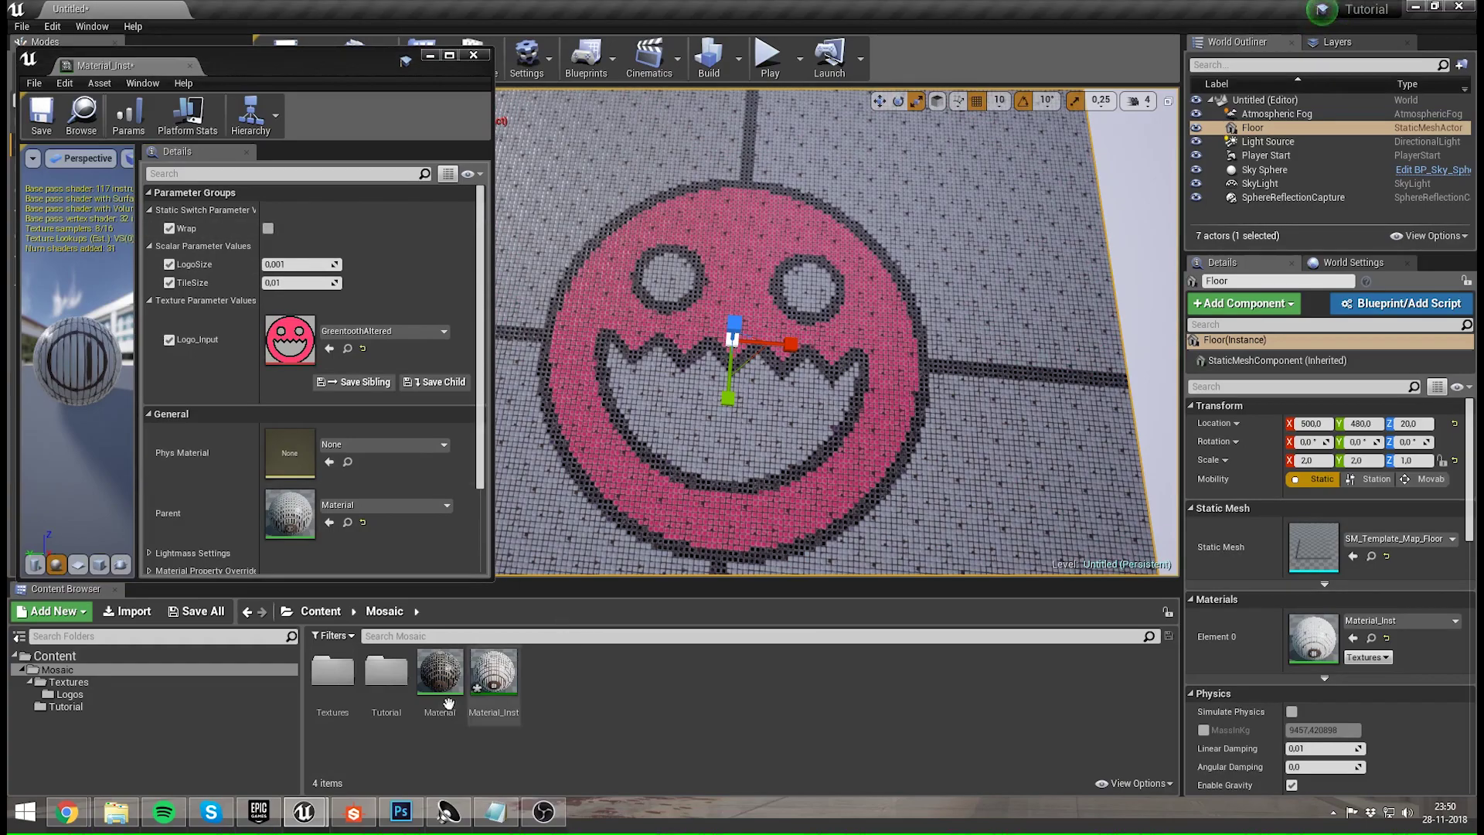
- Create a new material named TileMaterial in the Tutorial folder and open it for editing
{"action": "double_click", "coordinate": [368, 674]}
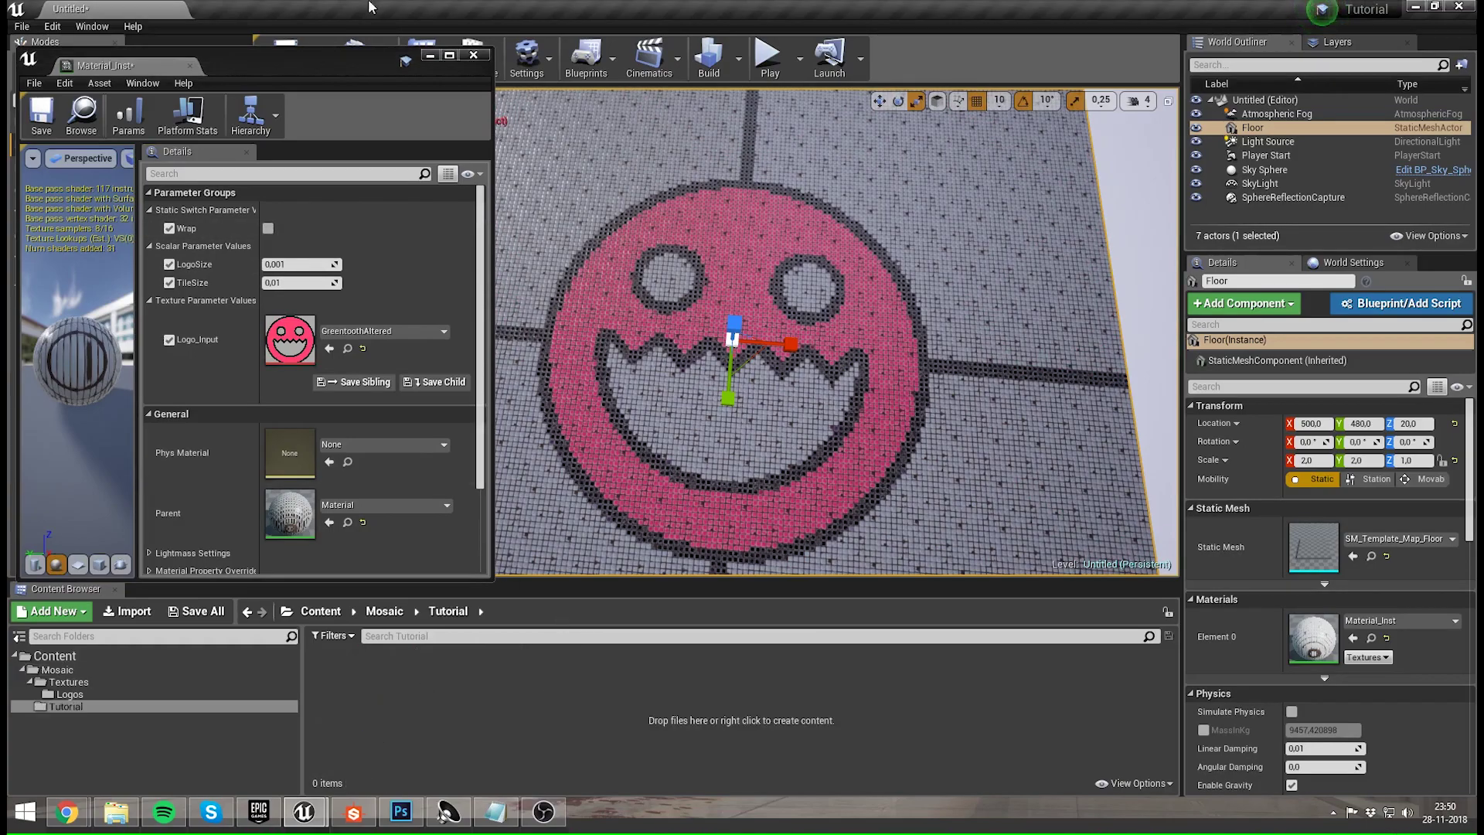
{"action": "right_click", "coordinate": [365, 698]}
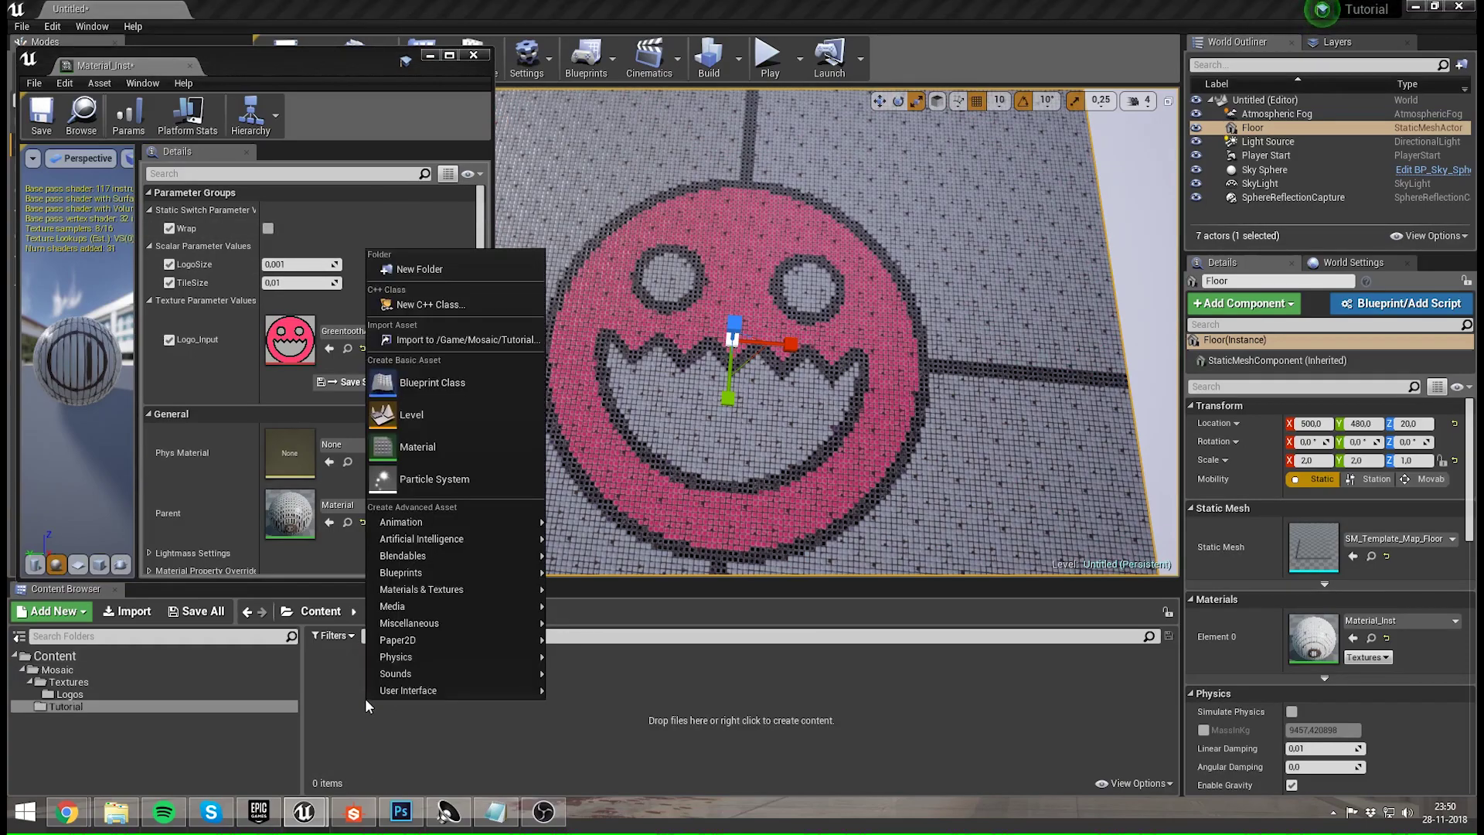
{"action": "left_click", "coordinate": [430, 453]}
{"action": "type", "text": "Ma"}
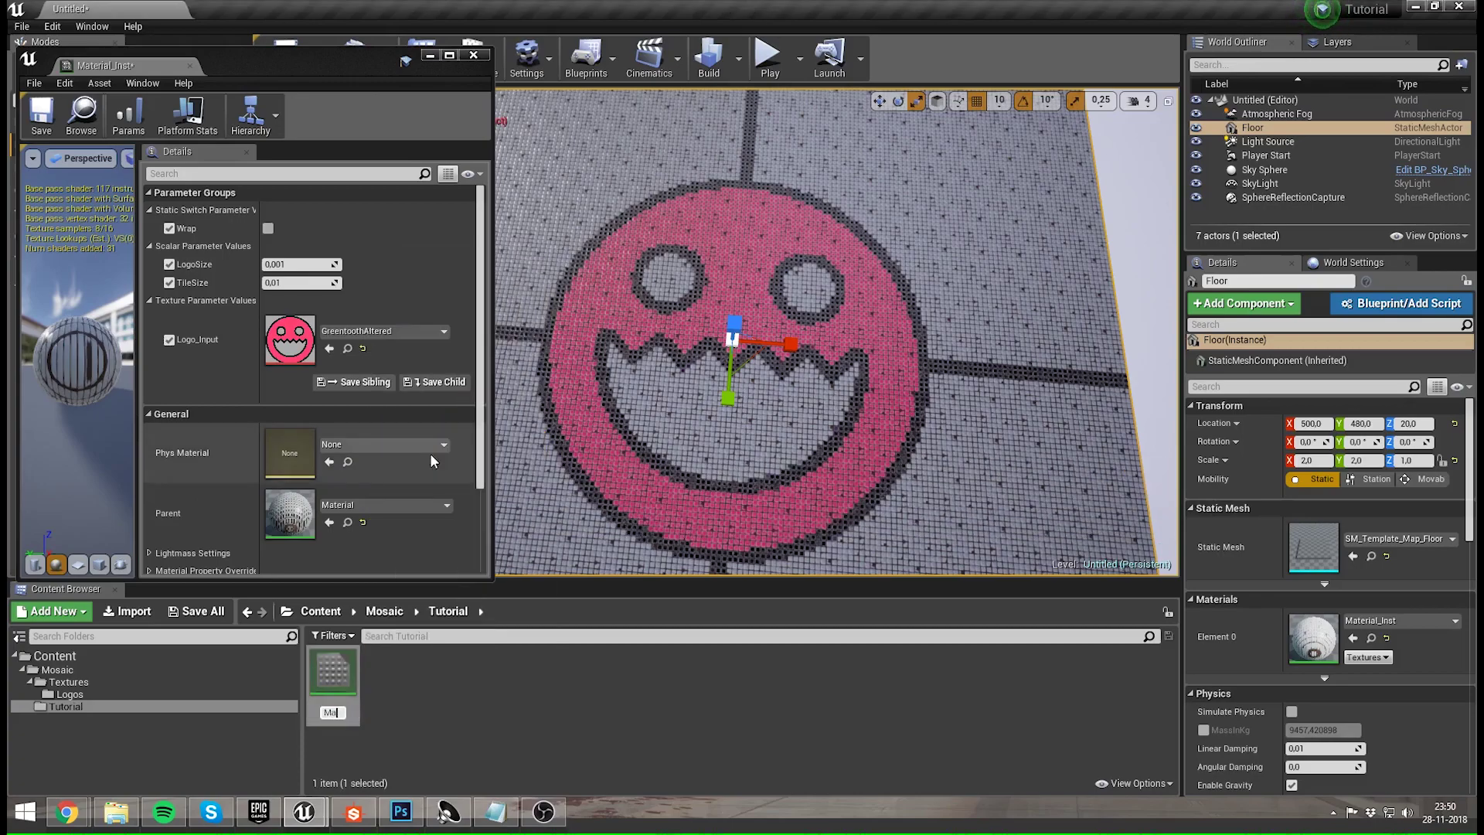
{"action": "type", "text": "teria"}
{"action": "key", "text": "BackSpace"}
{"action": "key", "text": "BackSpace"}
{"action": "key", "text": "BackSpace"}
{"action": "key", "text": "BackSpace"}
{"action": "key", "text": "BackSpace"}
{"action": "key", "text": "BackSpace"}
{"action": "key", "text": "BackSpace"}
{"action": "type", "text": "TileMaterial"}
{"action": "key", "text": "Return"}
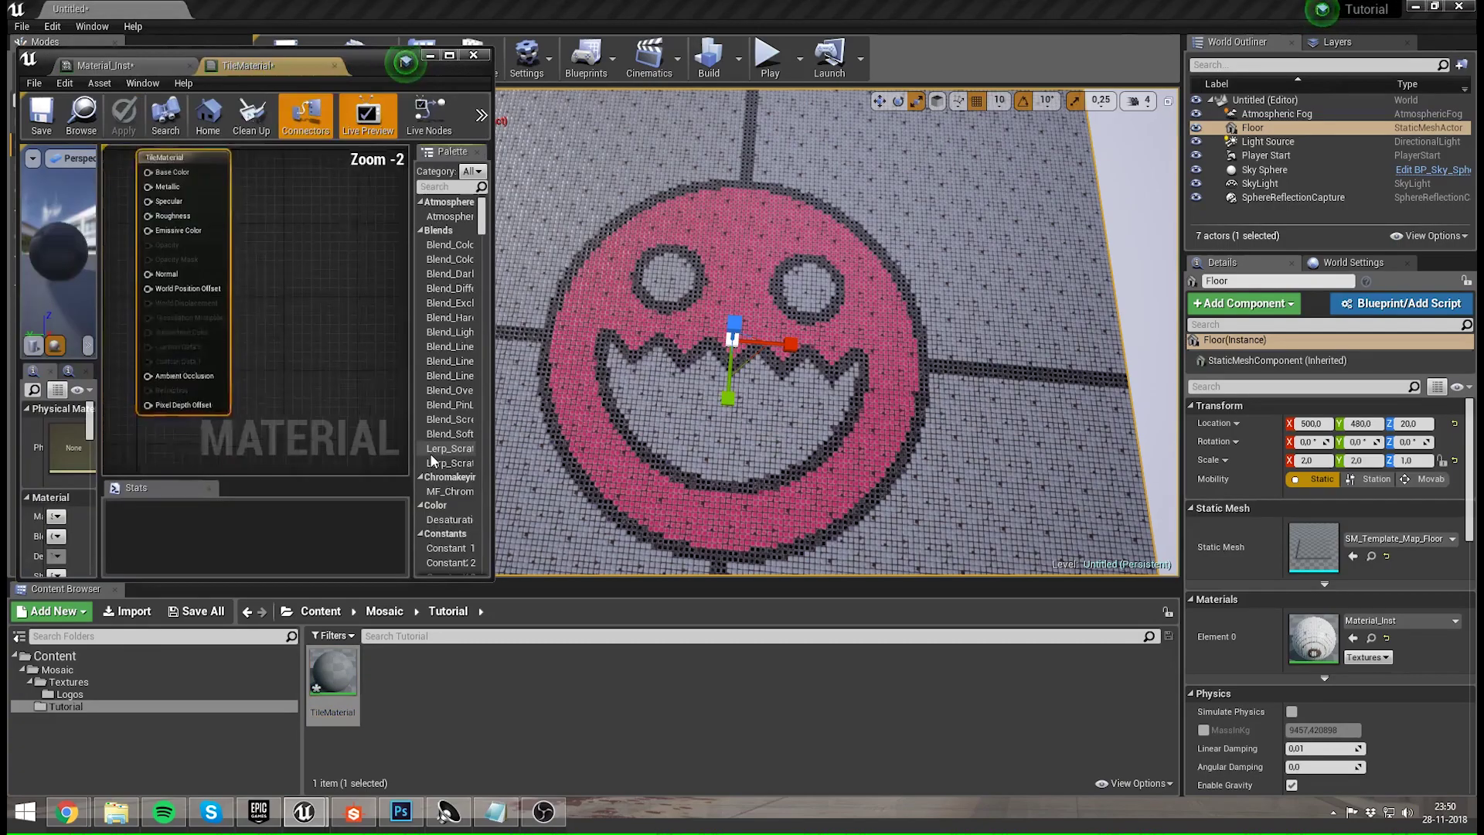
- Maximize the material editor and add a Texture Sample using TilesPBR_roughness to the left of the TileMaterial node
{"action": "double_click", "coordinate": [364, 62]}
{"action": "right_click_drag", "start_coordinate": [583, 271], "coordinate": [1060, 371]}
{"action": "right_click_drag", "start_coordinate": [664, 312], "coordinate": [704, 356]}
{"action": "left_click", "coordinate": [658, 308]}
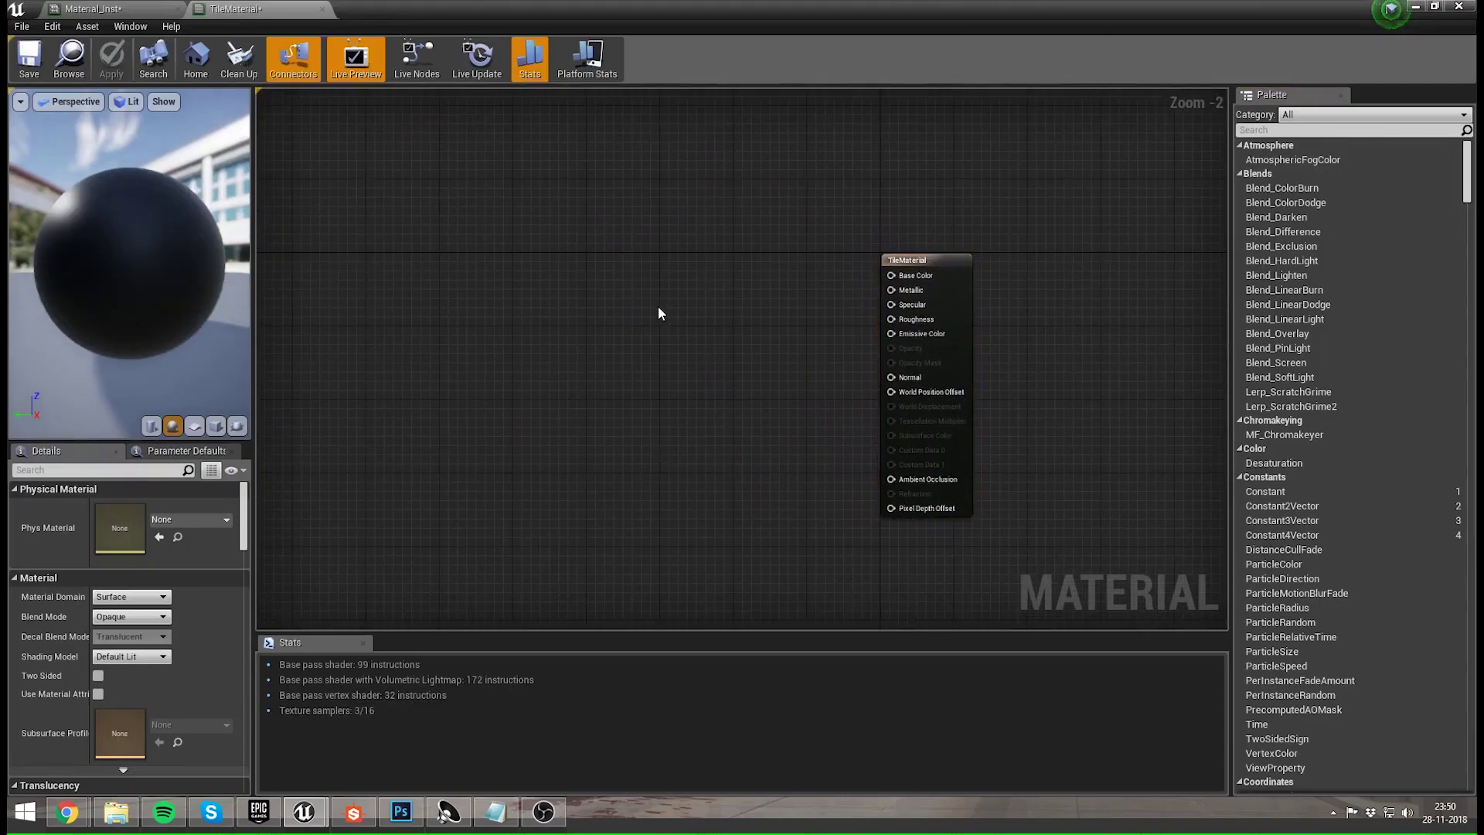
{"action": "left_click", "coordinate": [592, 275]}
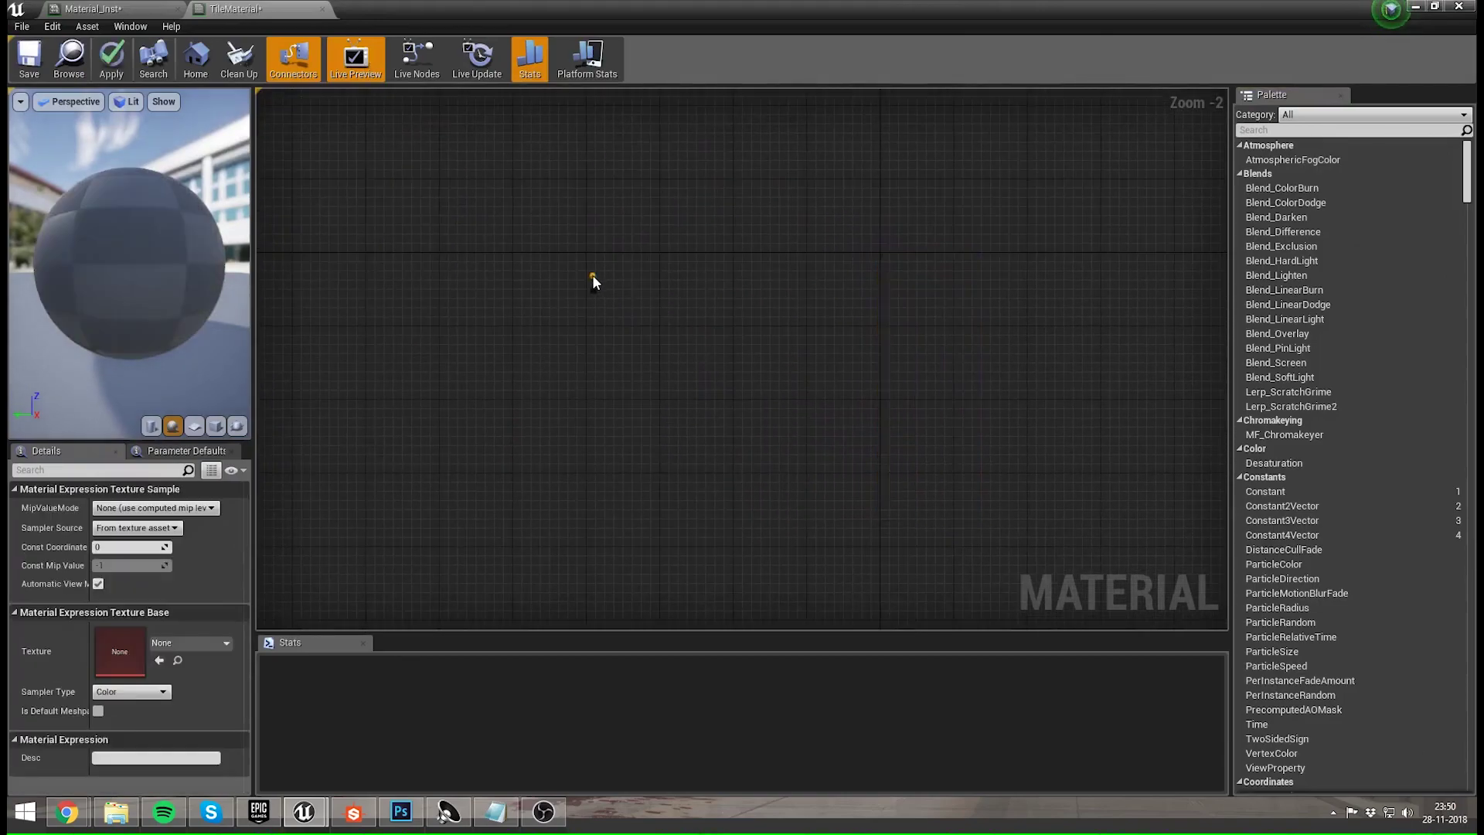
{"action": "left_click", "coordinate": [186, 644]}
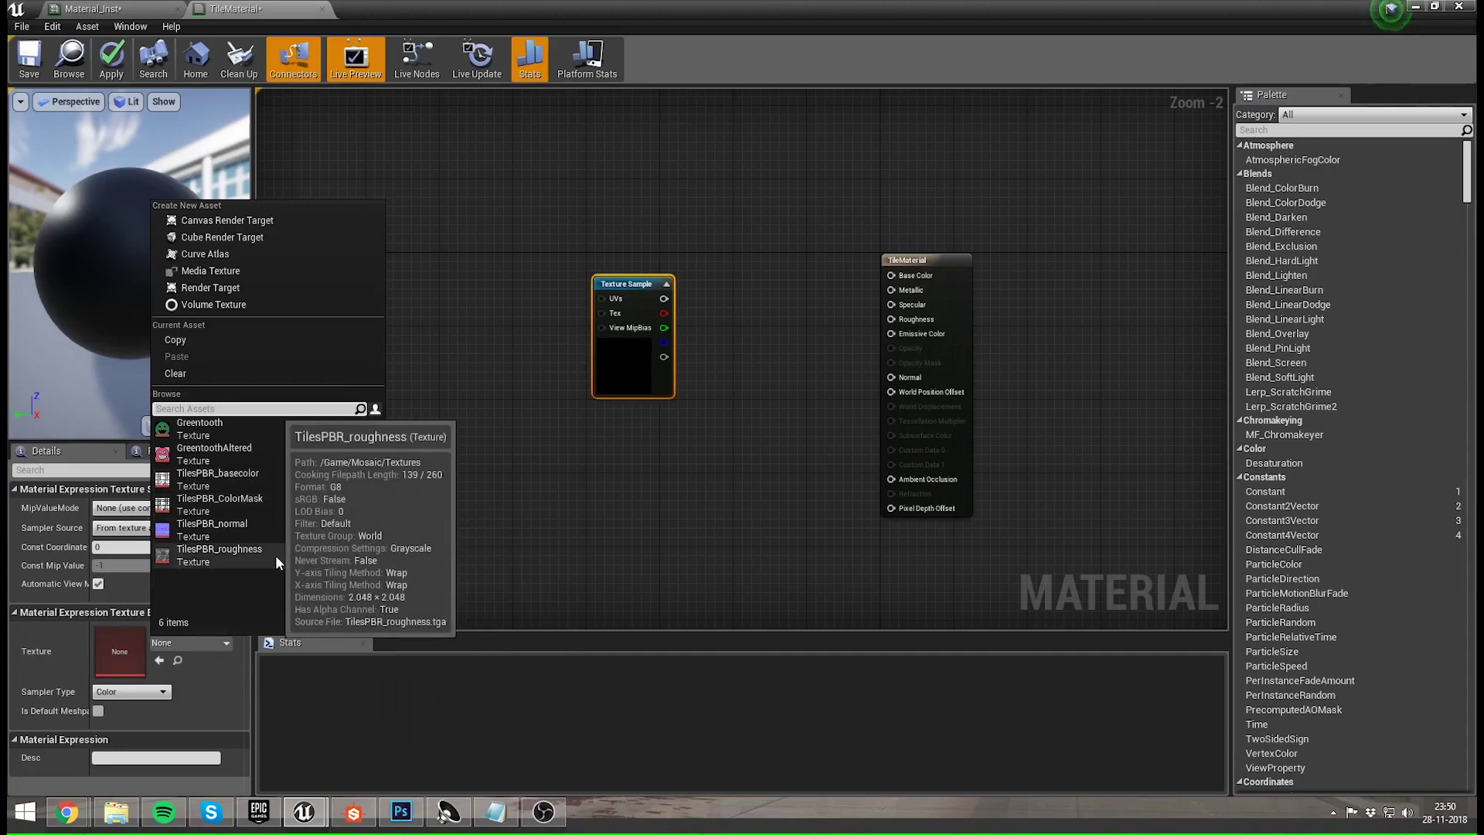
{"action": "left_click", "coordinate": [276, 555]}
{"action": "left_click_drag", "start_coordinate": [622, 368], "coordinate": [635, 512]}
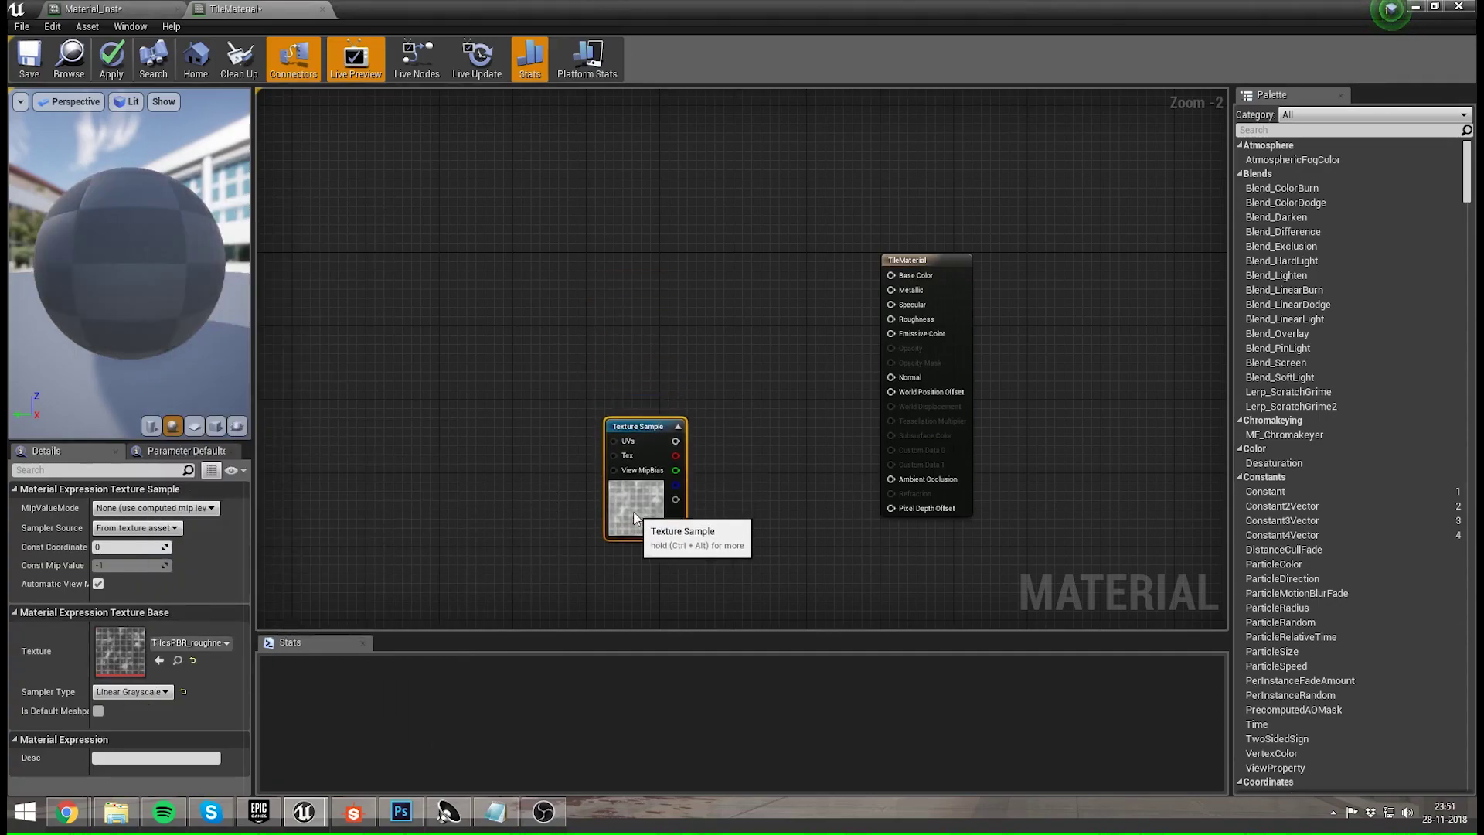
- Duplicate the roughness Texture Sample, place the copy above it and assign it the TilesPBR_normal texture
{"action": "key", "text": "ctrl+w"}
{"action": "left_click_drag", "start_coordinate": [690, 564], "coordinate": [644, 374]}
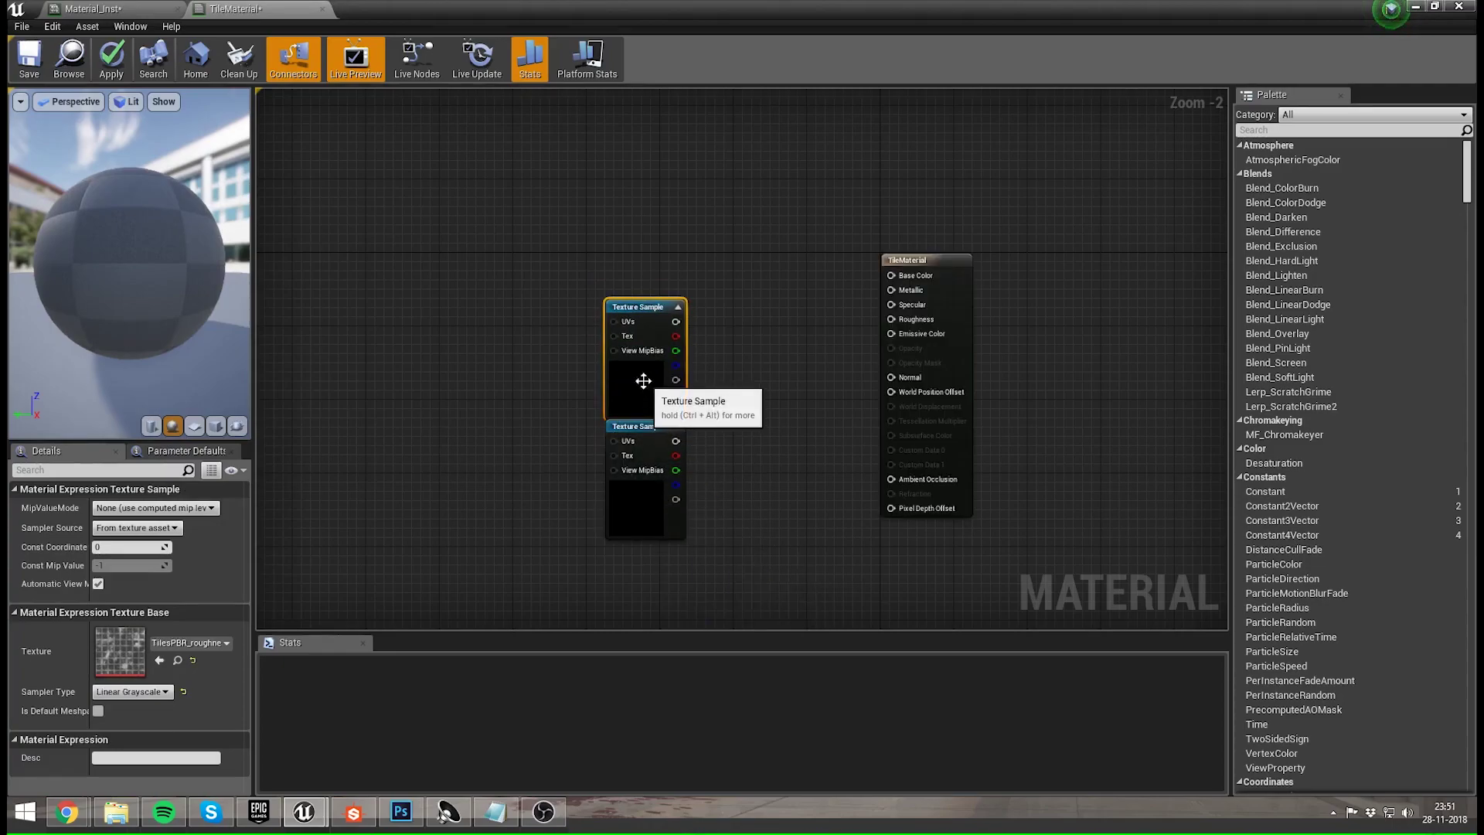
{"action": "left_click", "coordinate": [201, 643]}
{"action": "left_click", "coordinate": [244, 531]}
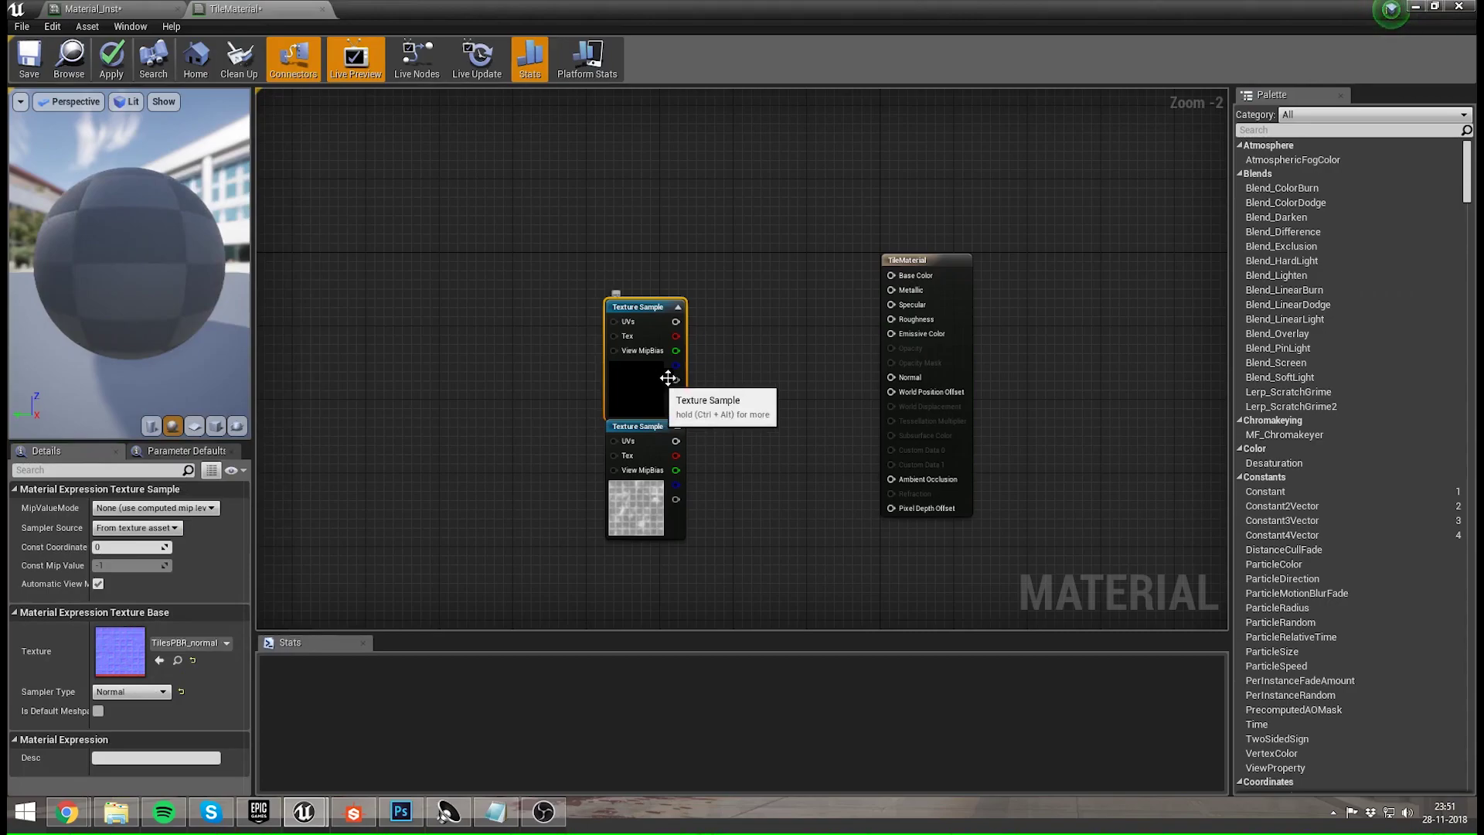
- Duplicate the normal Texture Sample, place the copy above it and assign it the TilesPBR_basecolor texture
{"action": "key", "text": "ctrl+w"}
{"action": "left_click_drag", "start_coordinate": [779, 395], "coordinate": [632, 203]}
{"action": "left_click", "coordinate": [164, 643]}
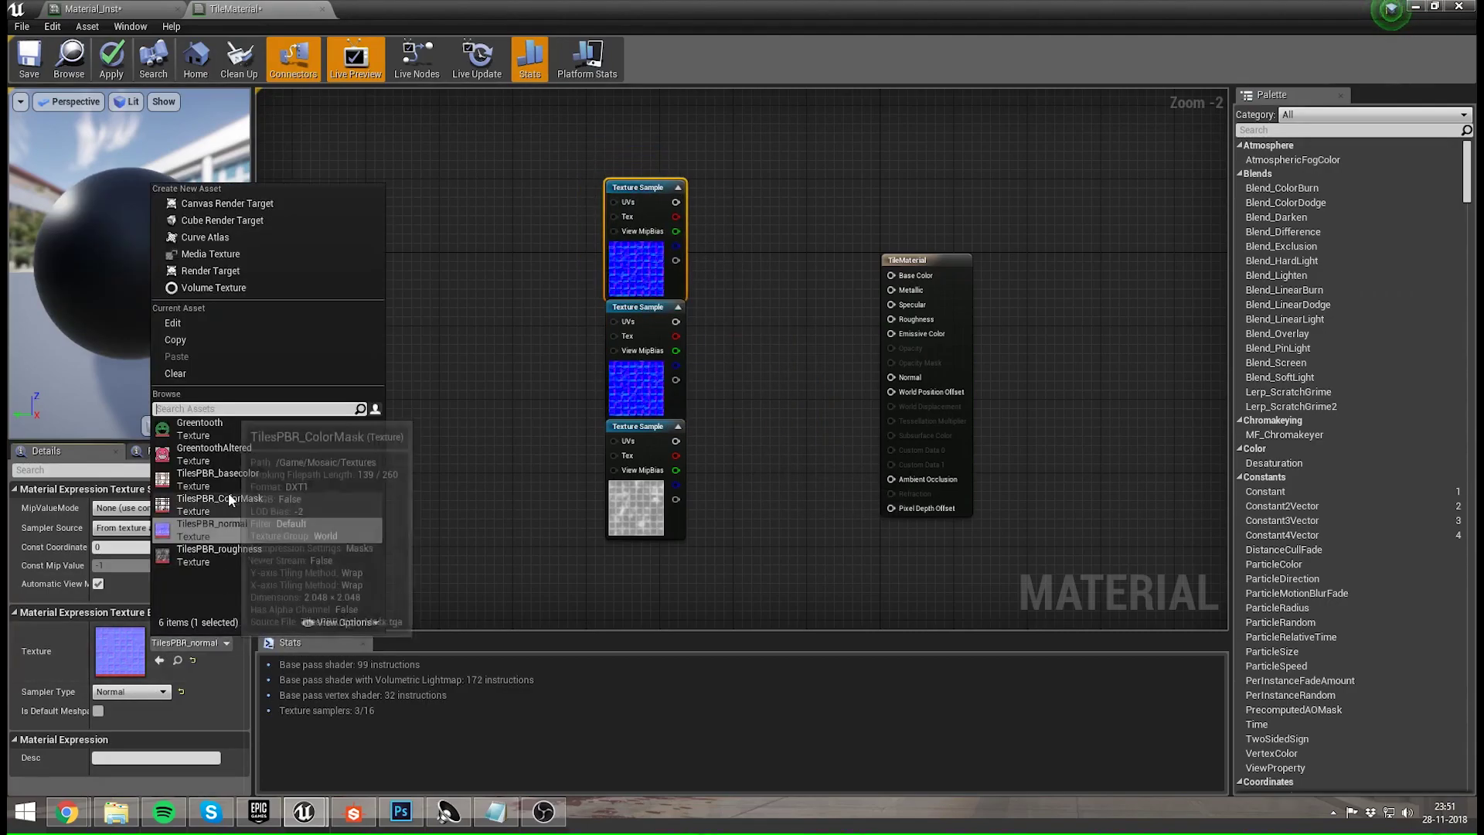
{"action": "left_click", "coordinate": [266, 473]}
- Connect the samples to Base Color, Roughness (from the red channel) and Normal, and arrange the normal sample below the roughness sample
{"action": "left_click", "coordinate": [698, 206]}
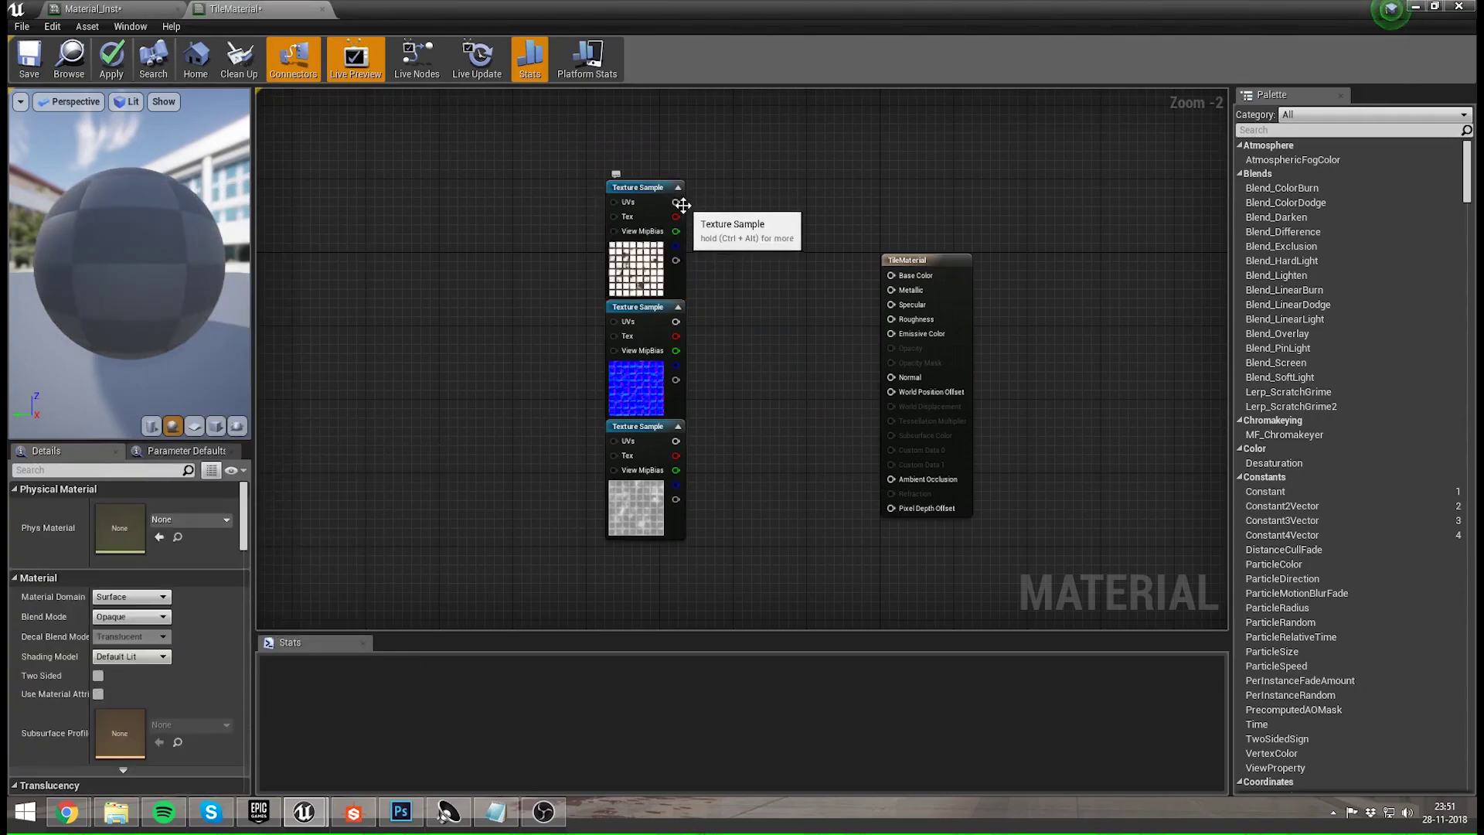
{"action": "left_click", "coordinate": [682, 204]}
{"action": "left_click_drag", "start_coordinate": [676, 202], "coordinate": [677, 454]}
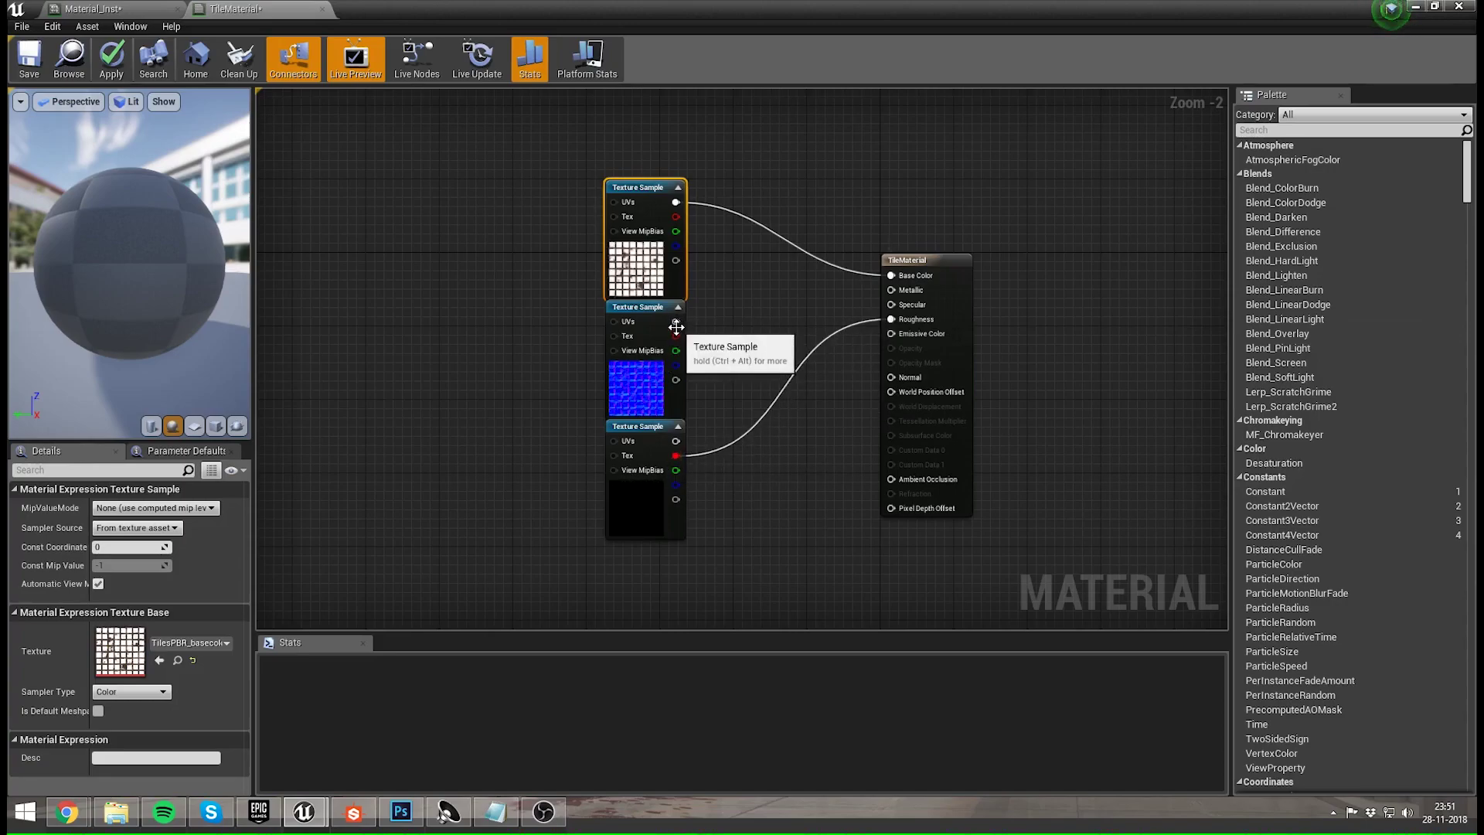
{"action": "left_click_drag", "start_coordinate": [674, 321], "coordinate": [891, 377]}
{"action": "left_click_drag", "start_coordinate": [636, 376], "coordinate": [648, 586]}
{"action": "left_click_drag", "start_coordinate": [646, 478], "coordinate": [655, 433]}
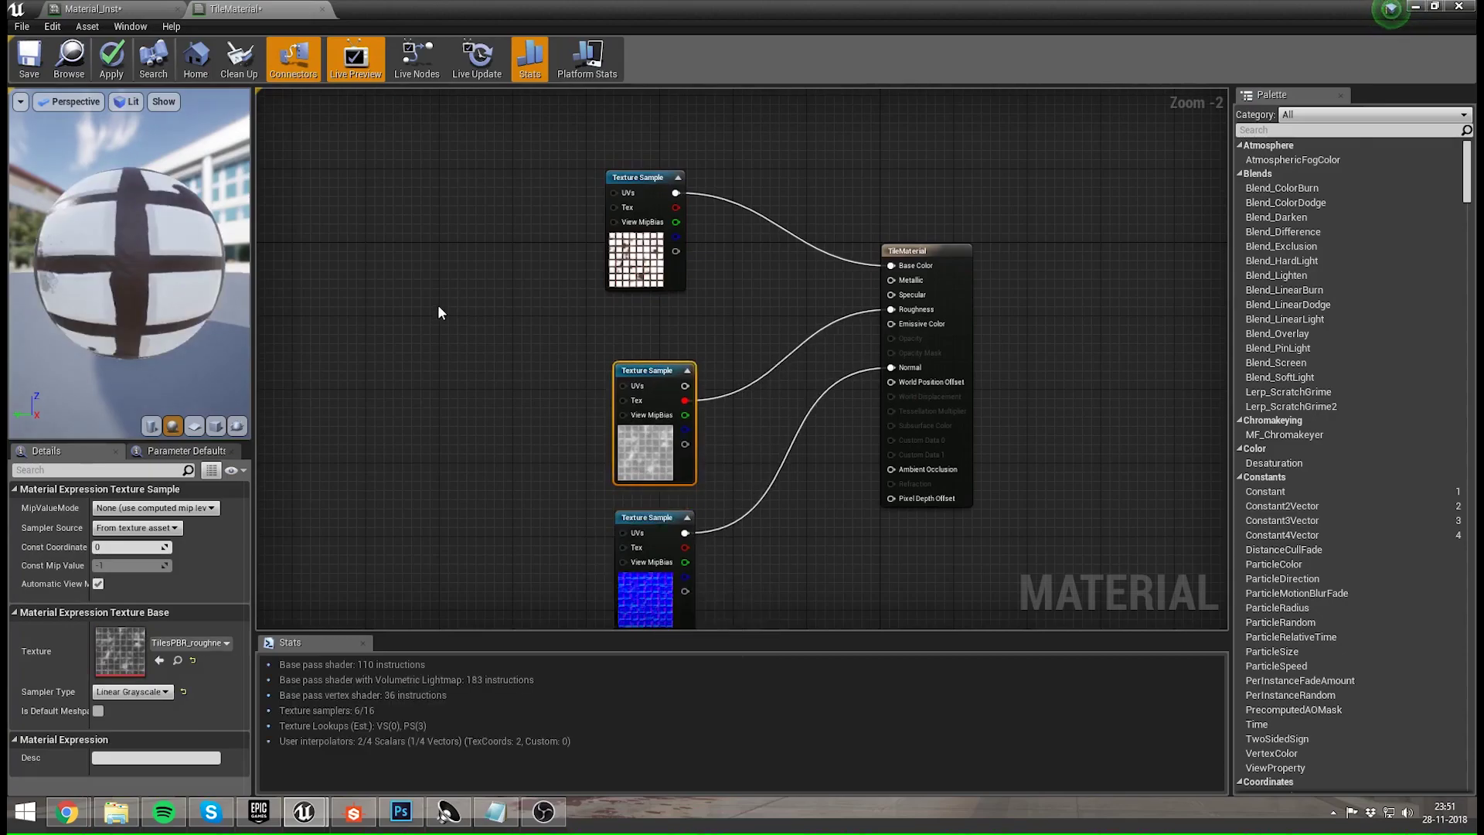
- Switch the preview mesh to a cube and examine the tile texture on its surface from above and close up
{"action": "left_click", "coordinate": [333, 405]}
{"action": "left_click", "coordinate": [215, 426]}
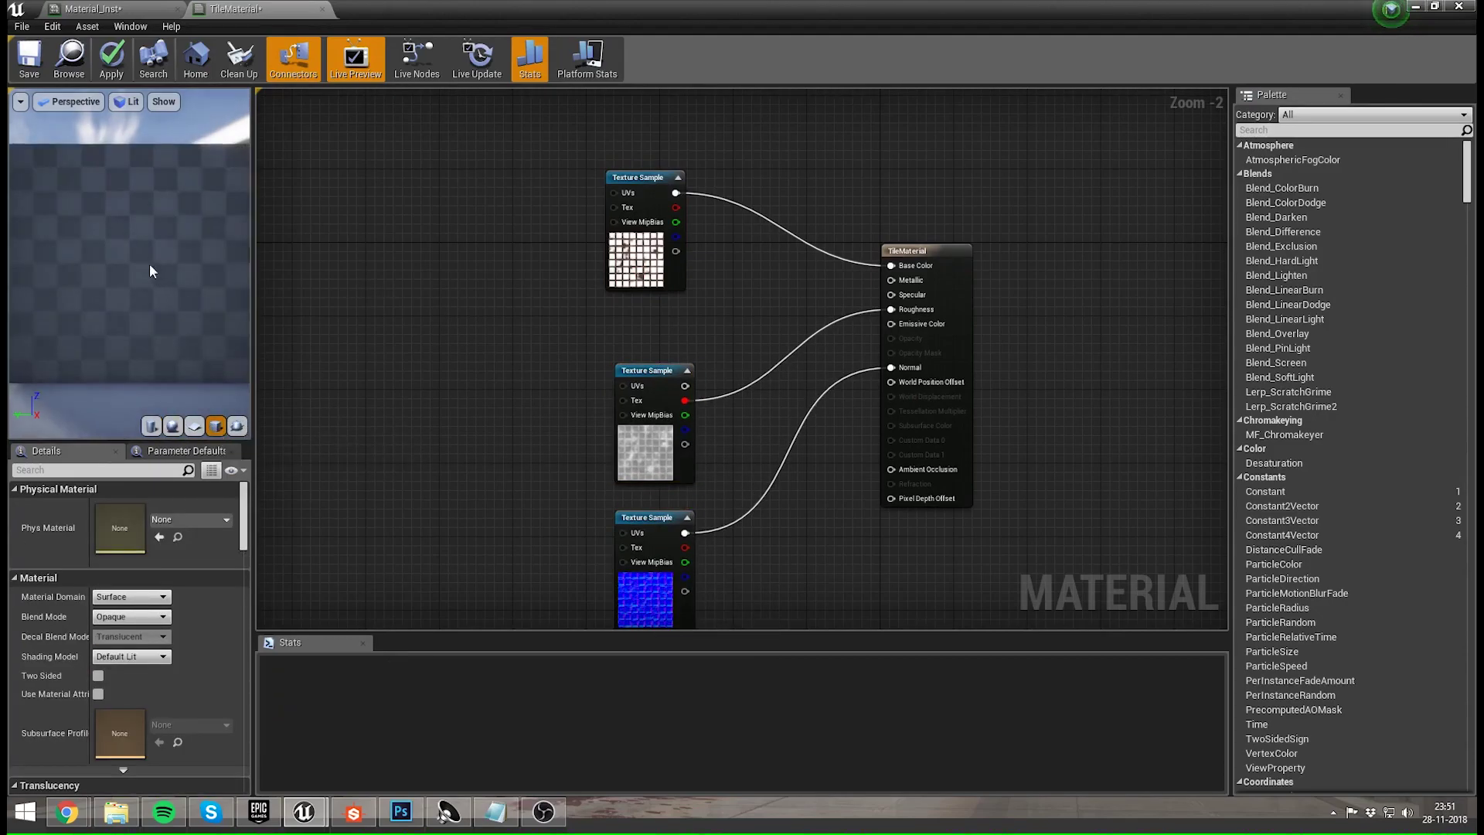
{"action": "mouse_move", "coordinate": [168, 275]}
{"action": "left_mouse_down"}
{"action": "mouse_move", "coordinate": [202, 277]}
{"action": "mouse_move", "coordinate": [149, 220]}
{"action": "mouse_move", "coordinate": [161, 225]}
{"action": "mouse_move", "coordinate": [147, 263]}
{"action": "left_mouse_up"}
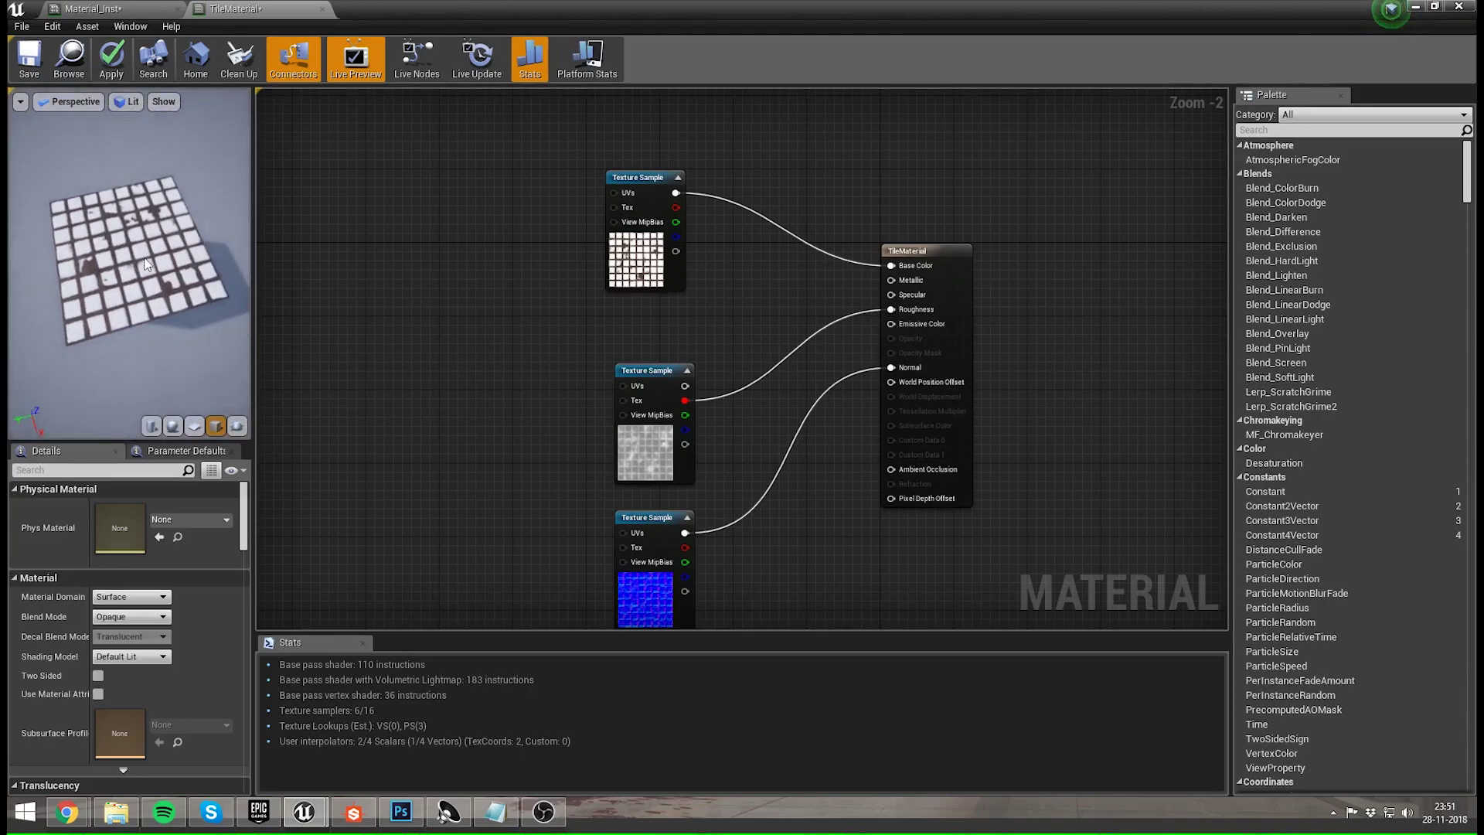
{"action": "scroll", "coordinate": [193, 274], "scroll_direction": "up", "scroll_amount": 6}
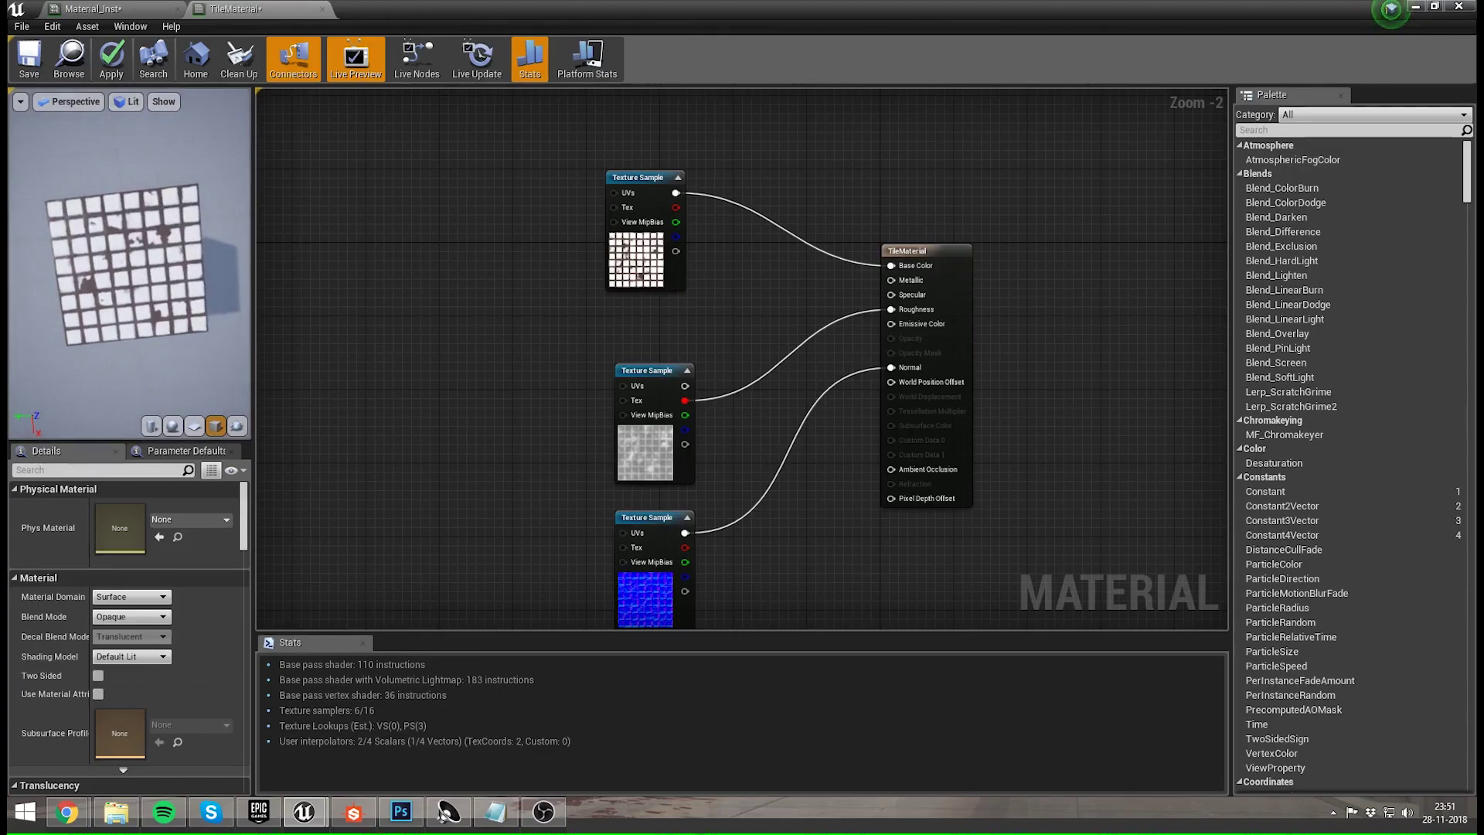
{"action": "left_click_drag", "start_coordinate": [184, 268], "coordinate": [177, 268]}
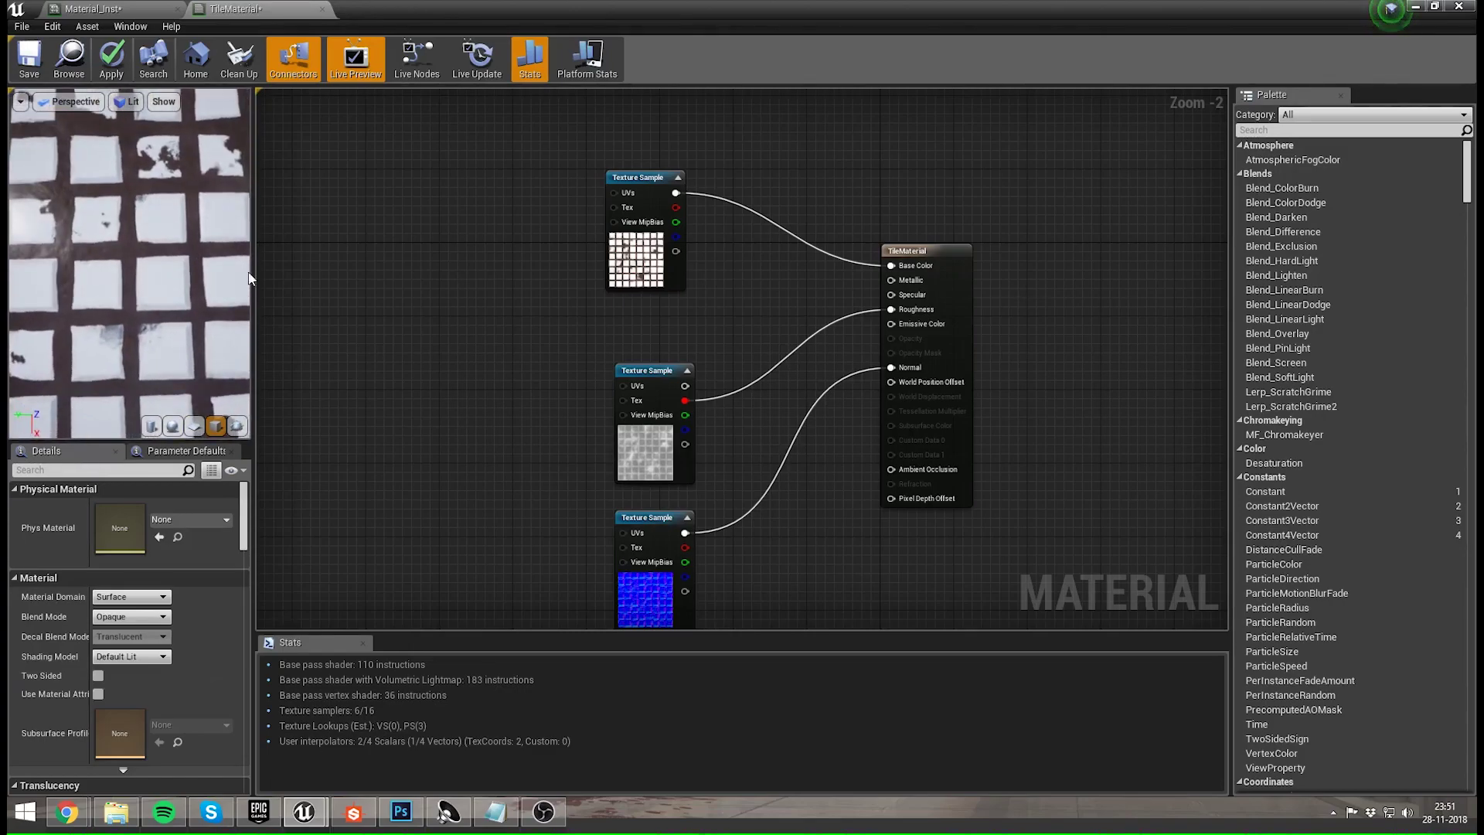
{"action": "right_click_drag", "start_coordinate": [474, 311], "coordinate": [551, 265]}
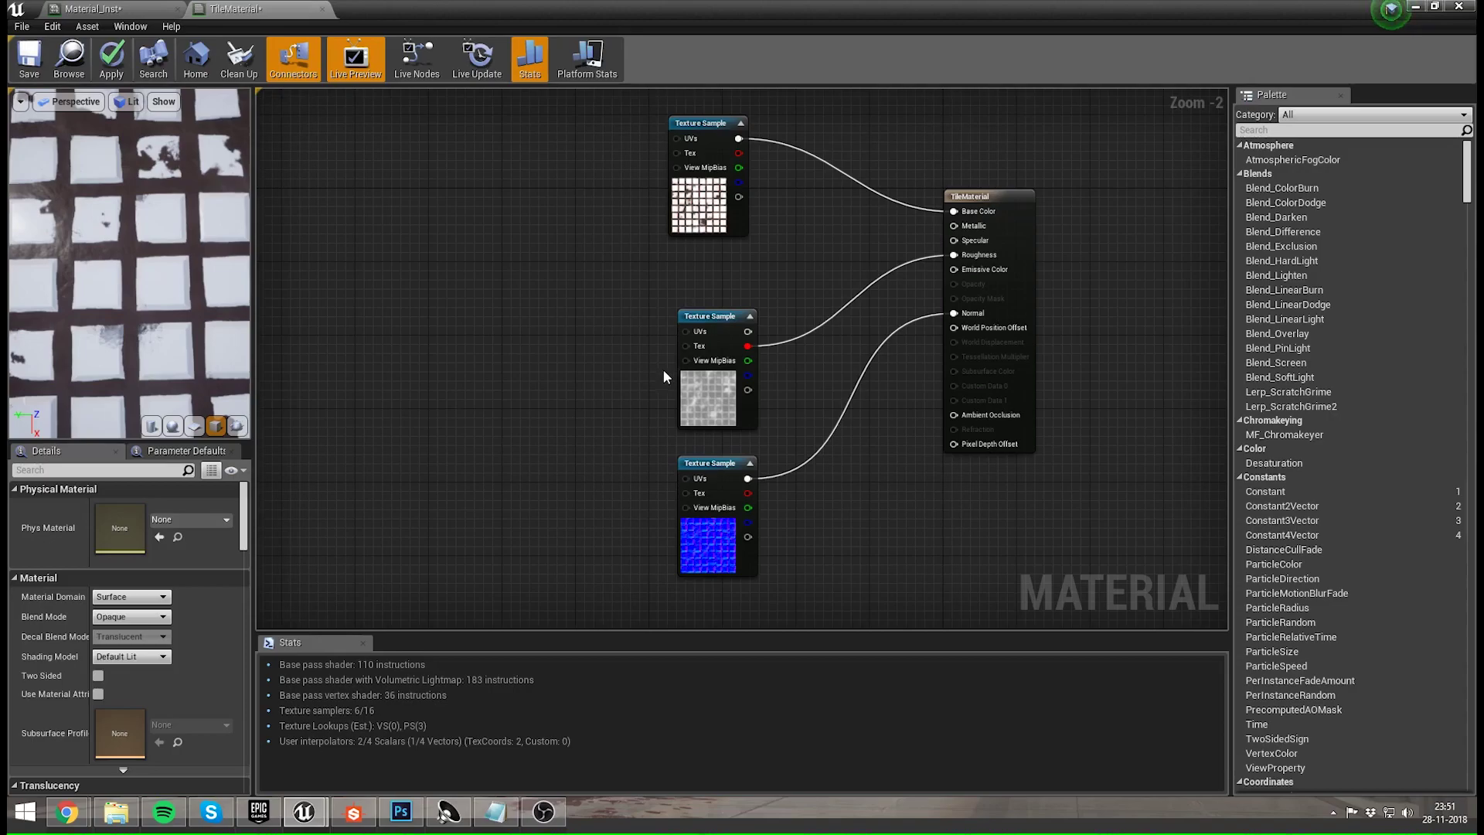
{"action": "scroll", "coordinate": [85, 287], "scroll_direction": "down", "scroll_amount": 5}
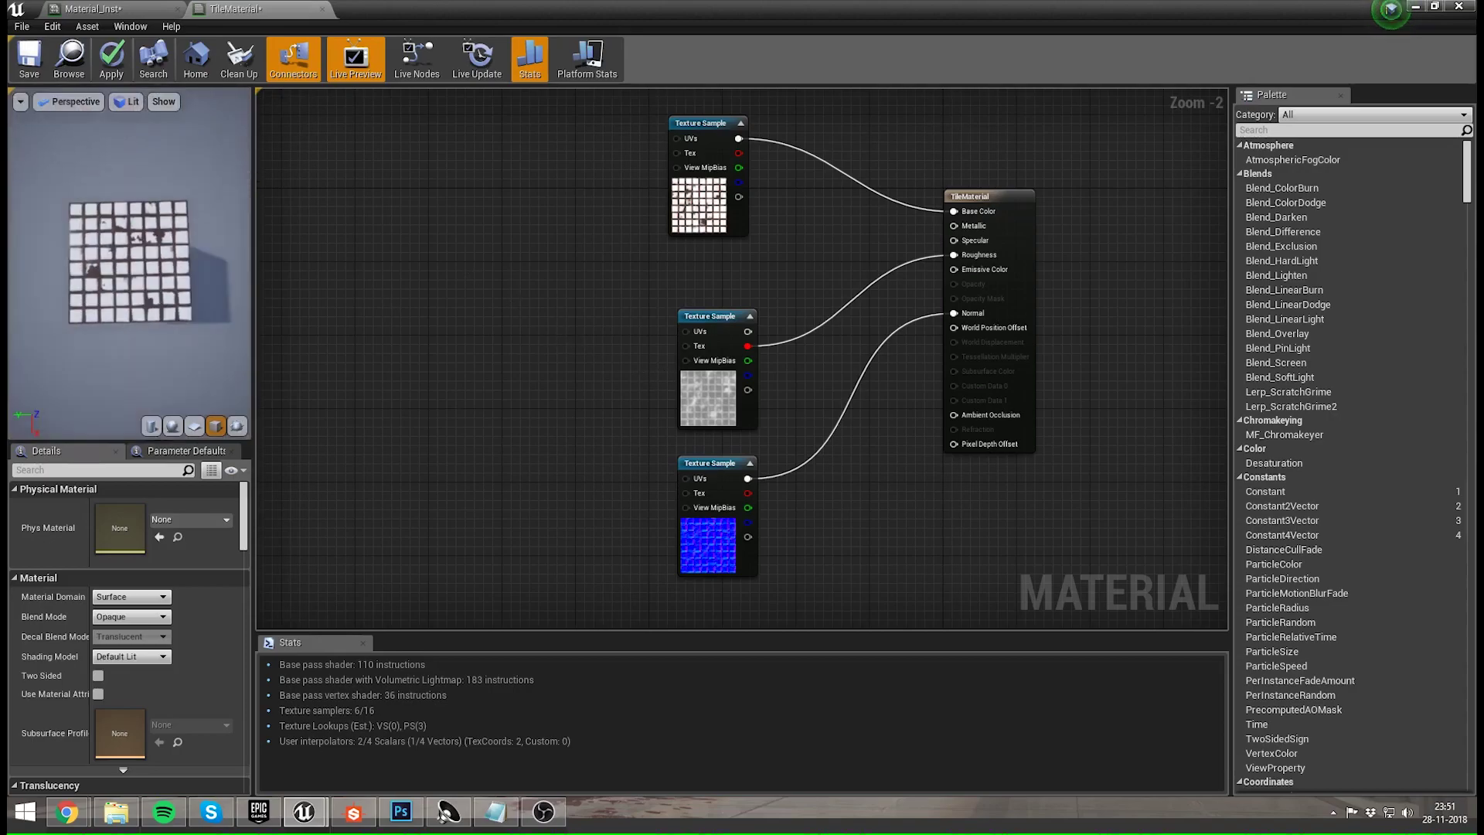
- Add an Absolute World Position node in the empty area left of the texture samples
{"action": "right_click_drag", "start_coordinate": [491, 346], "coordinate": [572, 362]}
{"action": "right_click", "coordinate": [447, 290]}
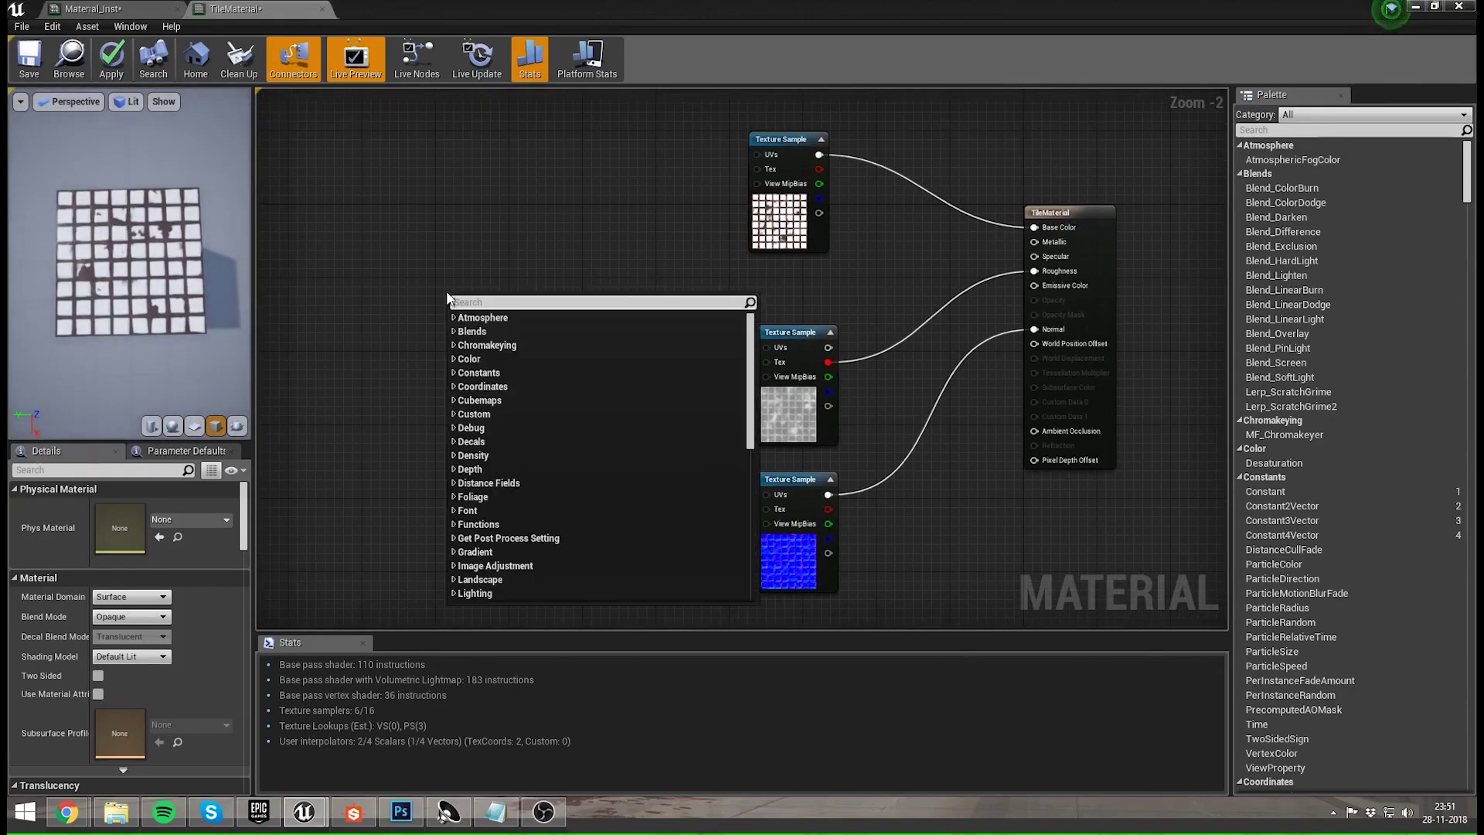
{"action": "type", "text": "world position"}
{"action": "key", "text": "Return"}
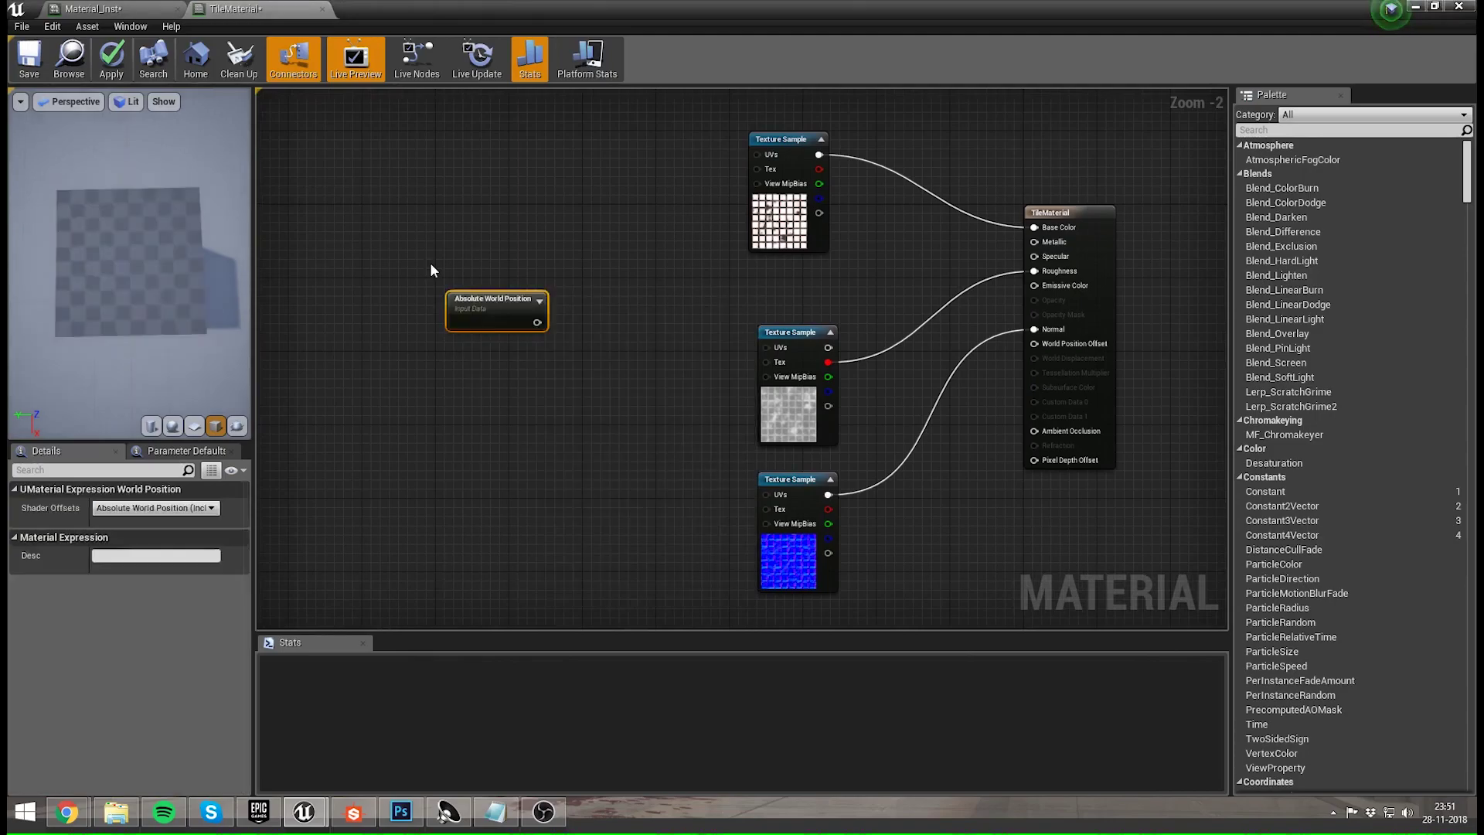
- Feed the Absolute World Position output into a new Component Mask for R and G, placed directly beside it
{"action": "left_click_drag", "start_coordinate": [537, 322], "coordinate": [558, 336]}
{"action": "type", "text": "comp"}
{"action": "key", "text": "Return"}
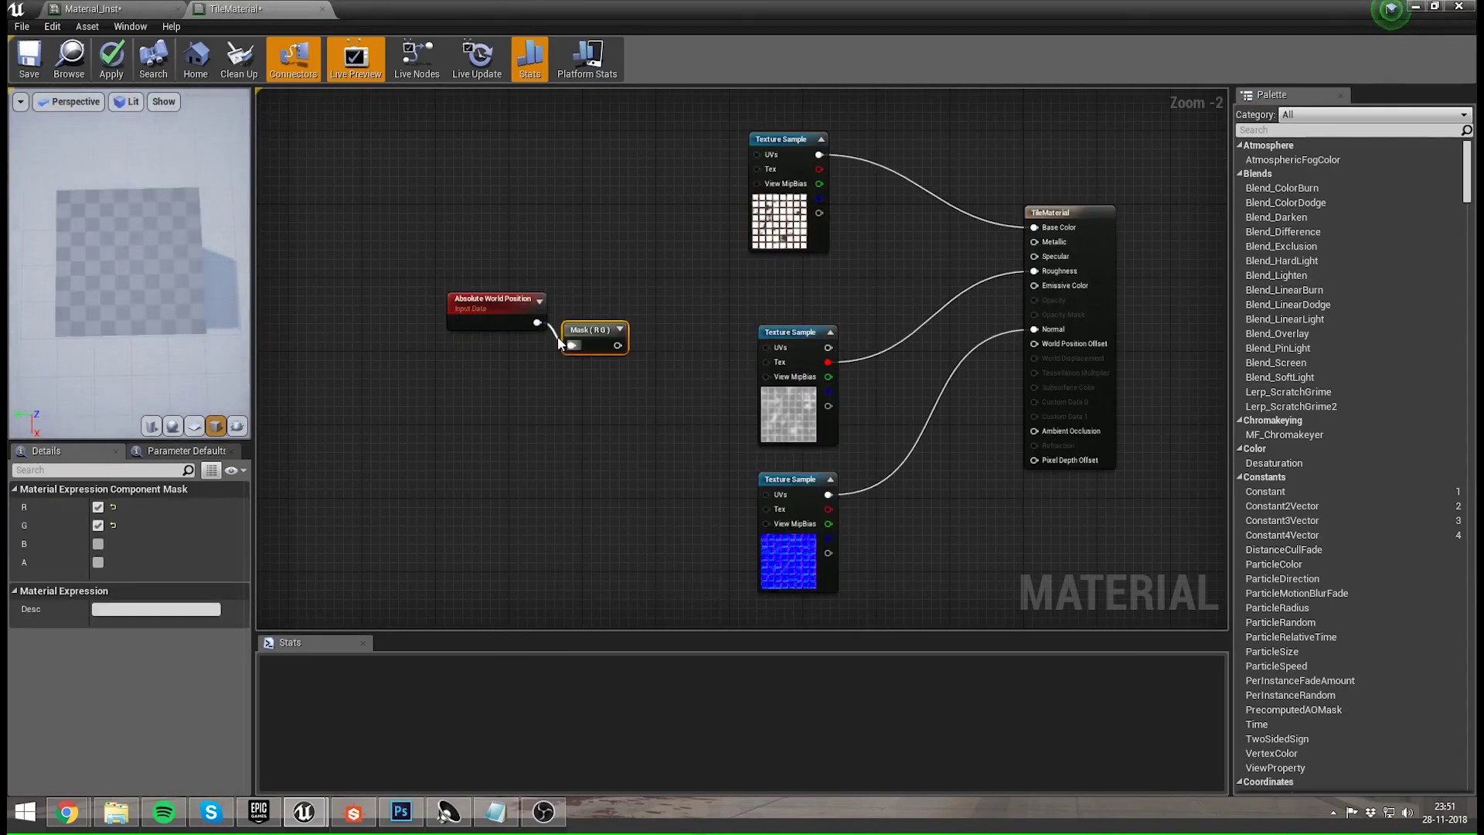
{"action": "left_click_drag", "start_coordinate": [595, 338], "coordinate": [588, 313]}
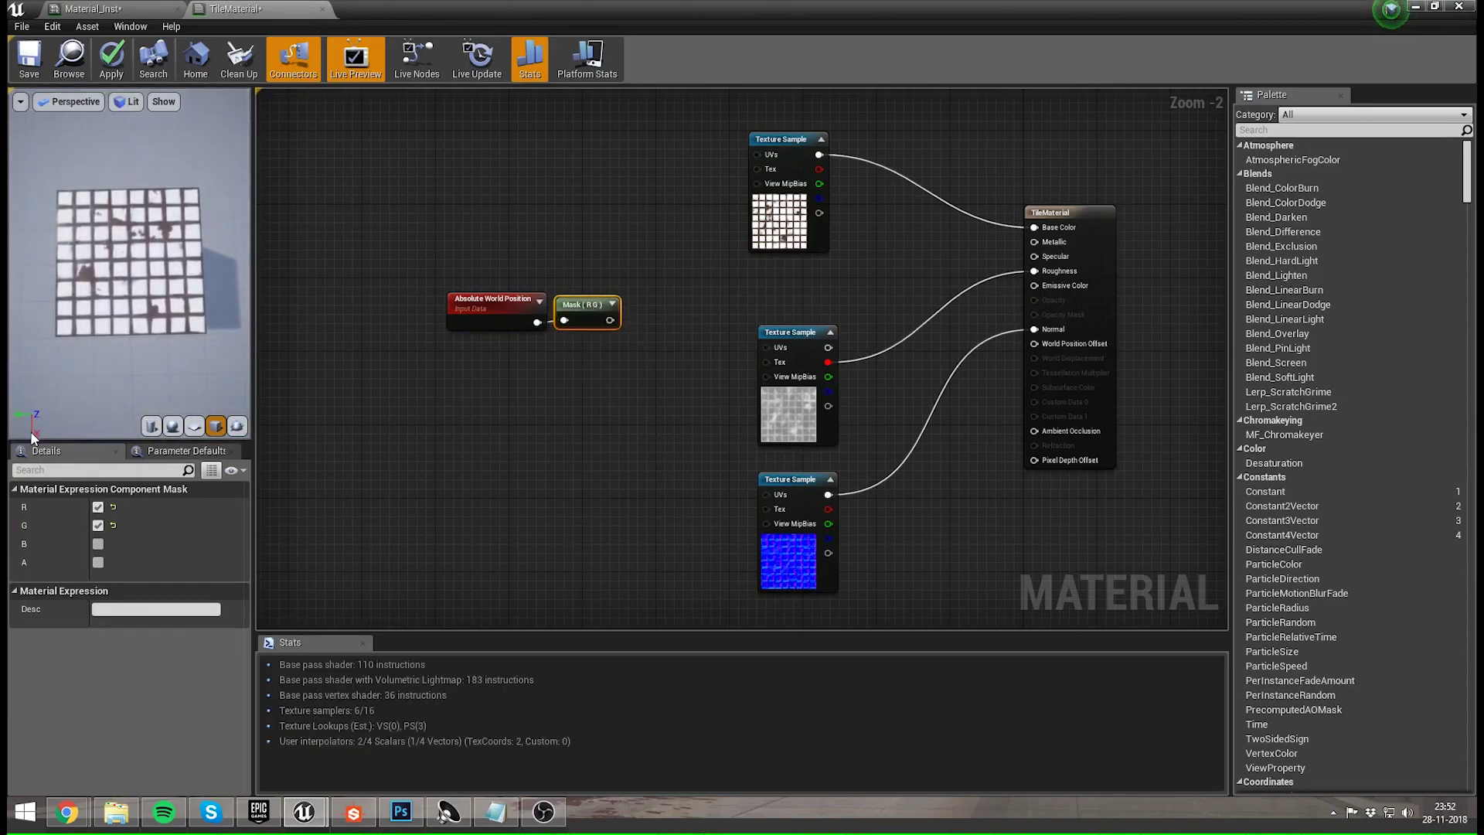
{"action": "left_click_drag", "start_coordinate": [128, 330], "coordinate": [104, 262]}
{"action": "left_click_drag", "start_coordinate": [40, 380], "coordinate": [44, 428]}
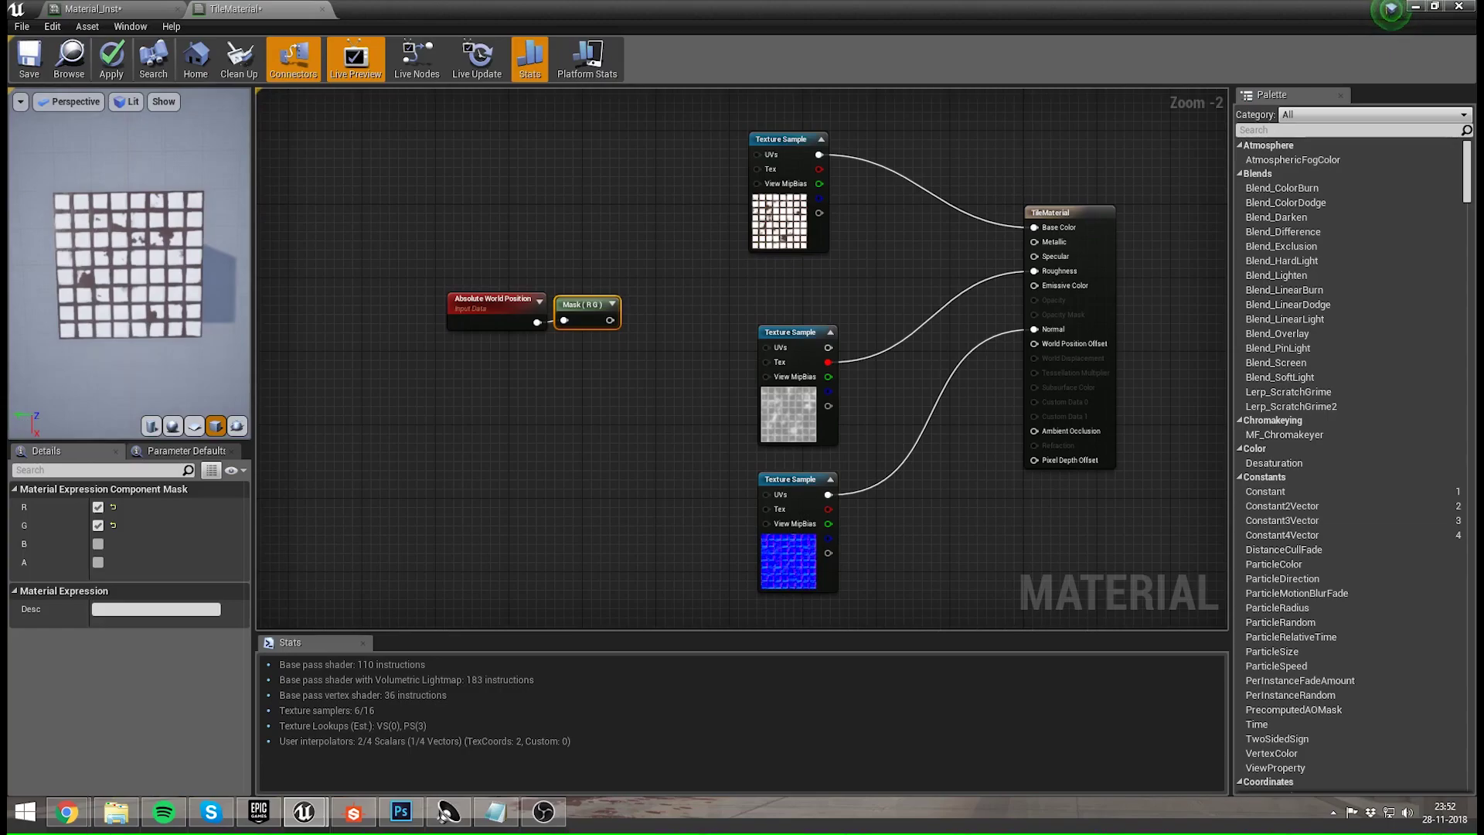
{"action": "left_click_drag", "start_coordinate": [164, 277], "coordinate": [155, 280]}
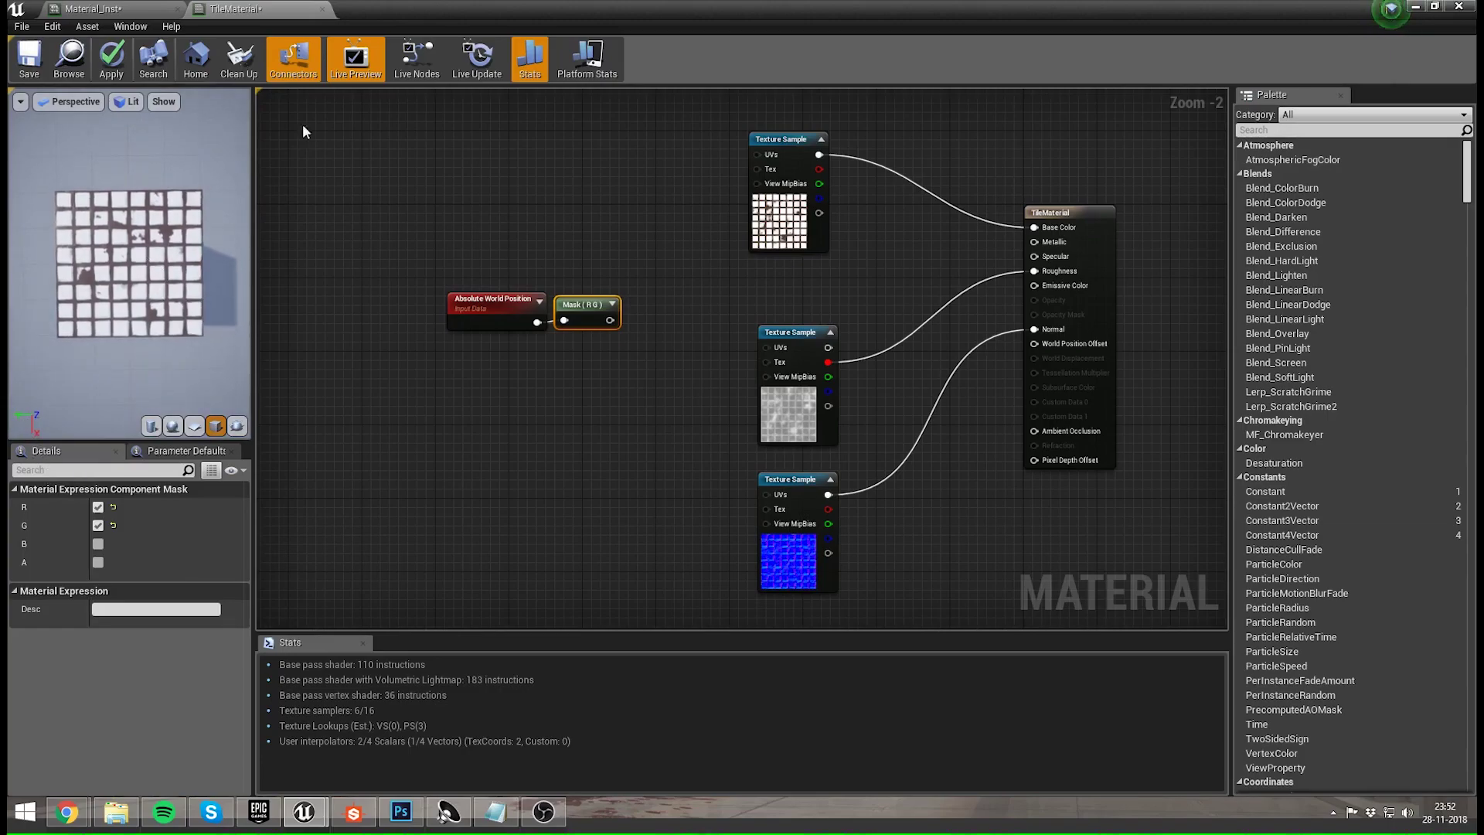
{"action": "left_click", "coordinate": [655, 372]}
{"action": "right_click_drag", "start_coordinate": [729, 252], "coordinate": [699, 254]}
{"action": "left_click", "coordinate": [731, 232]}
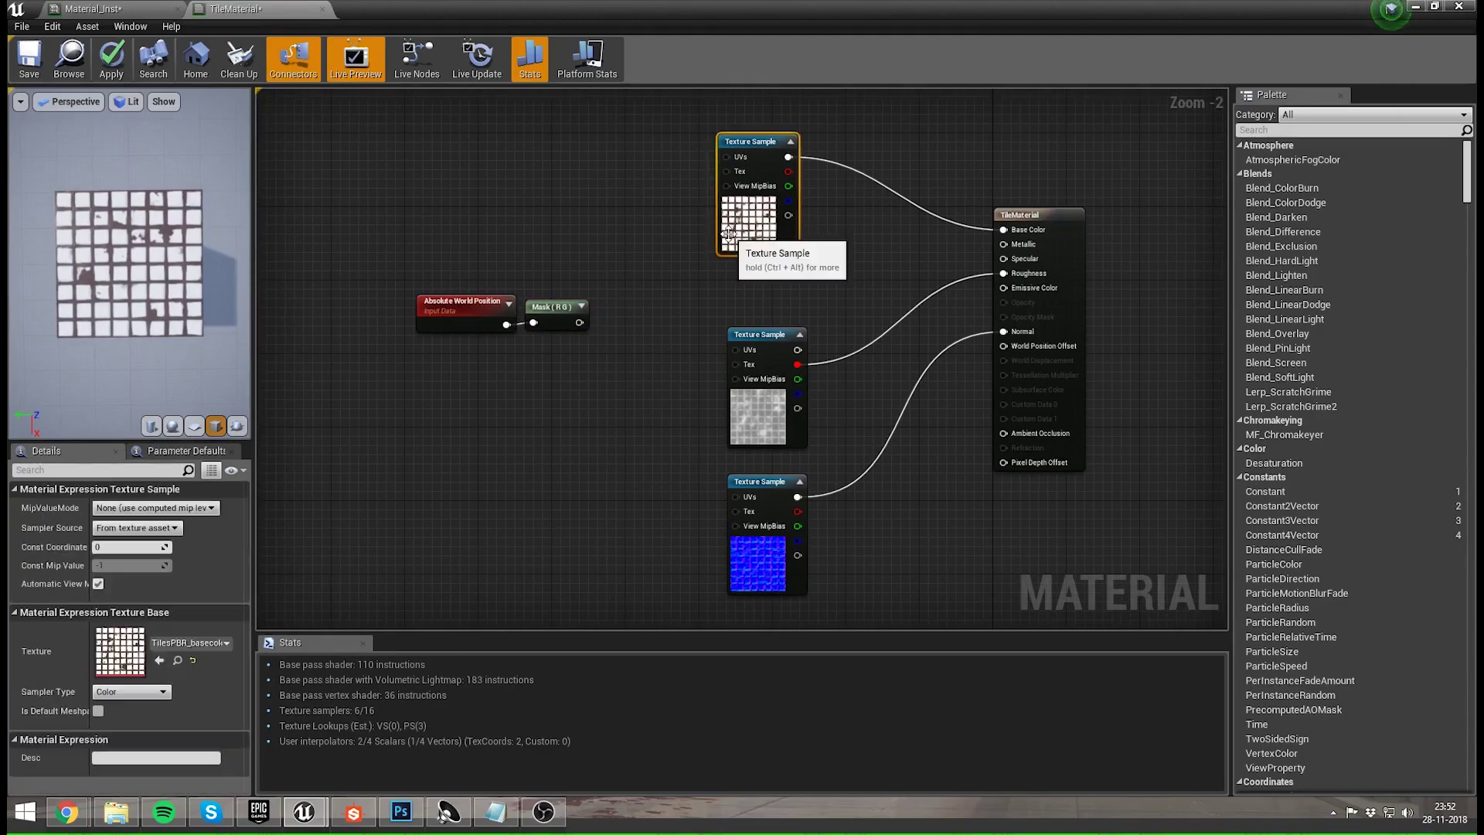
{"action": "left_click", "coordinate": [678, 292]}
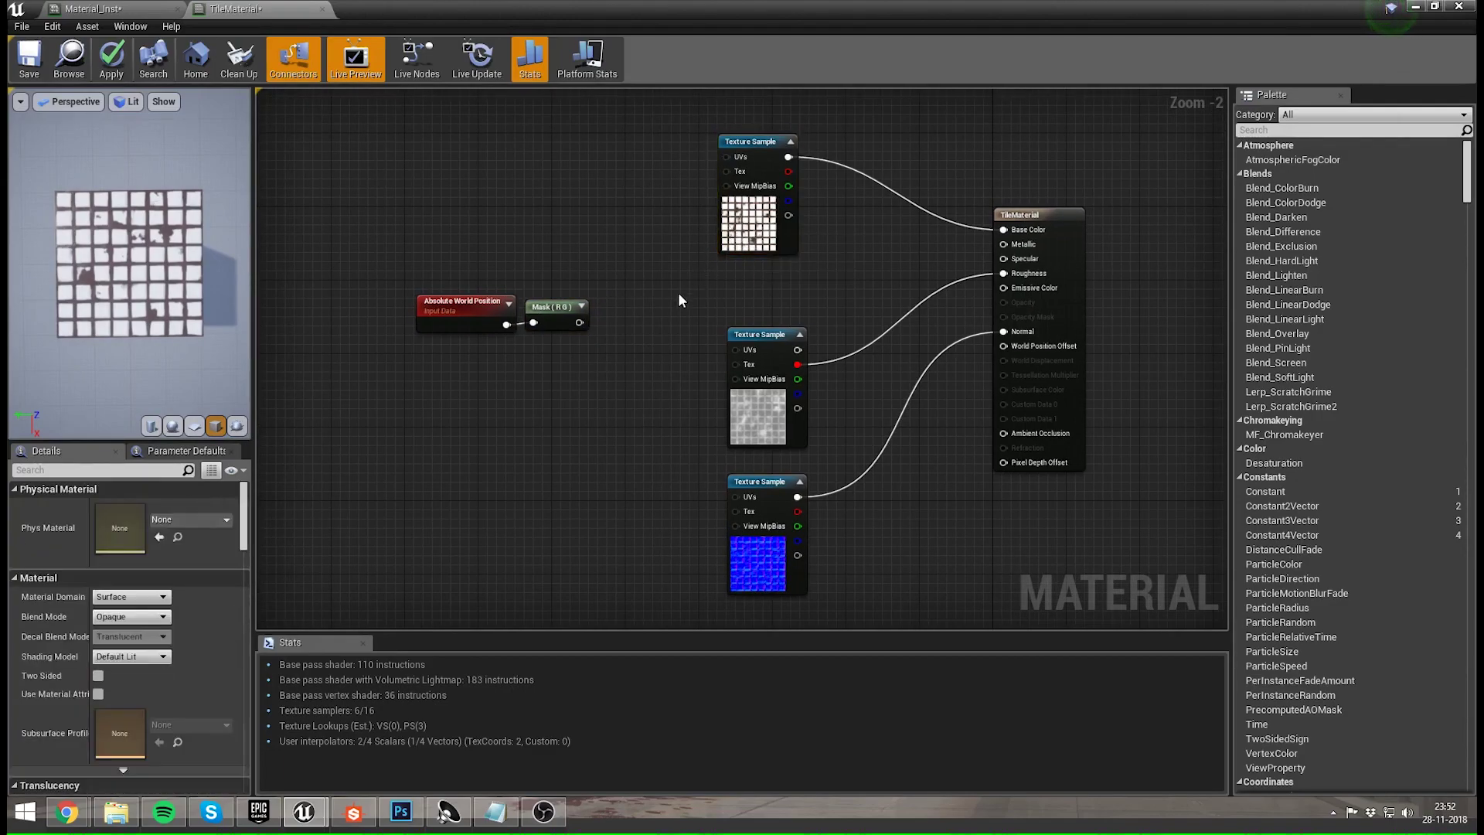
{"action": "left_click", "coordinate": [754, 232]}
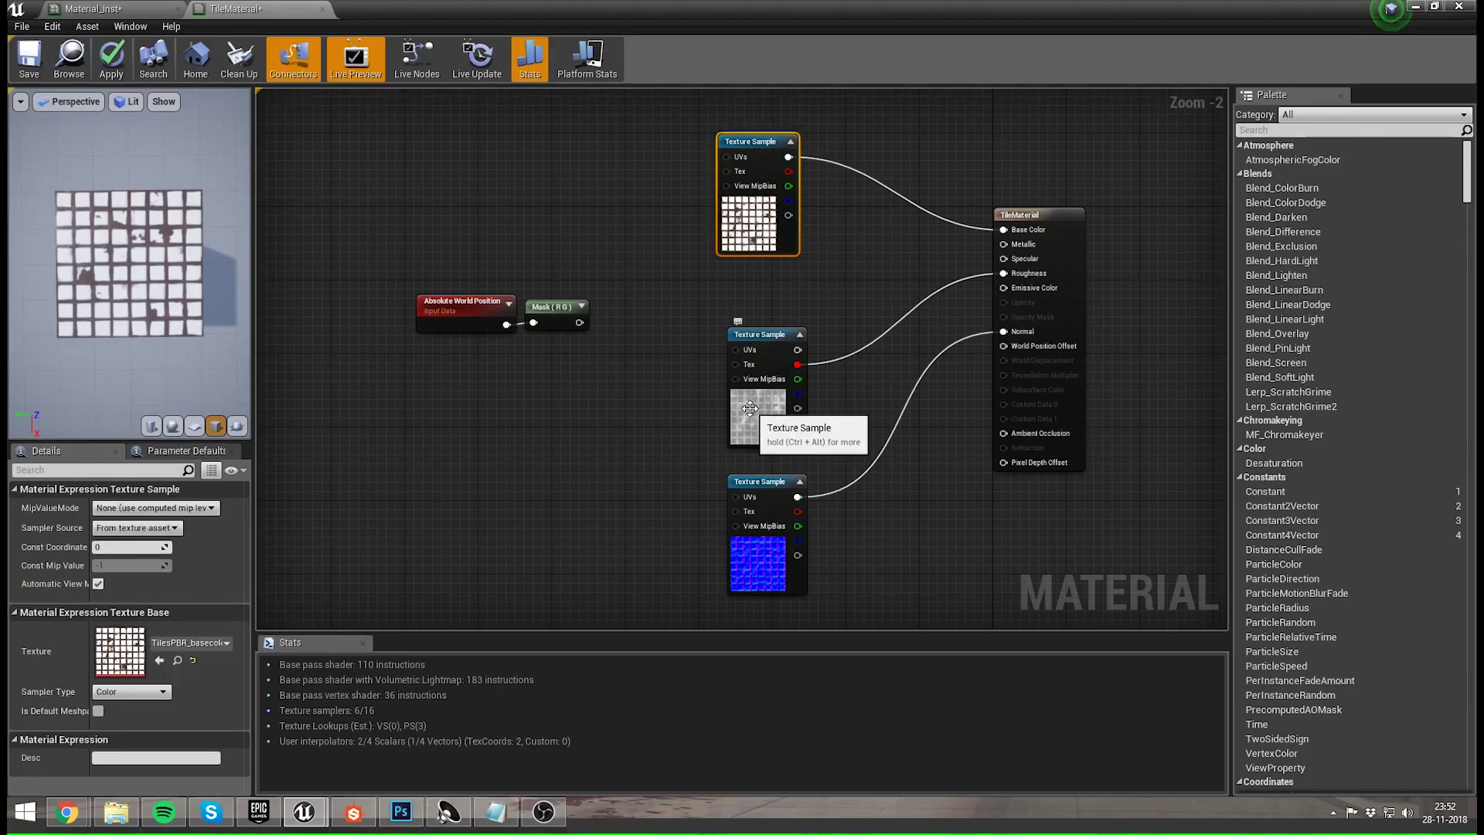
- Connect the R and G Component Mask output to the UVs inputs of all three texture samples
{"action": "left_click", "coordinate": [609, 299]}
{"action": "left_click_drag", "start_coordinate": [440, 384], "coordinate": [727, 157]}
{"action": "left_click", "coordinate": [573, 280]}
{"action": "left_click_drag", "start_coordinate": [580, 322], "coordinate": [736, 351]}
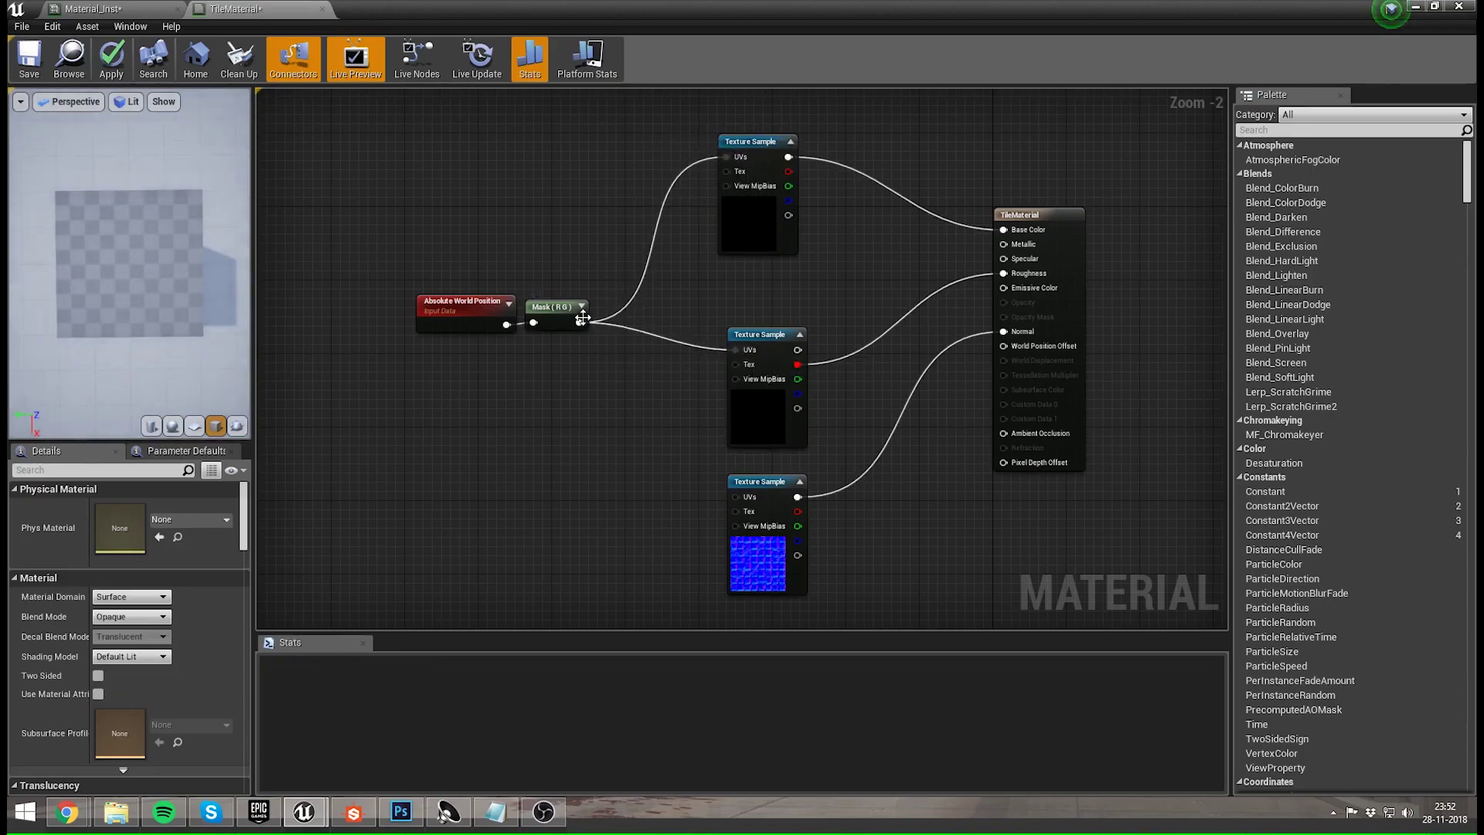
{"action": "left_click_drag", "start_coordinate": [580, 323], "coordinate": [736, 497]}
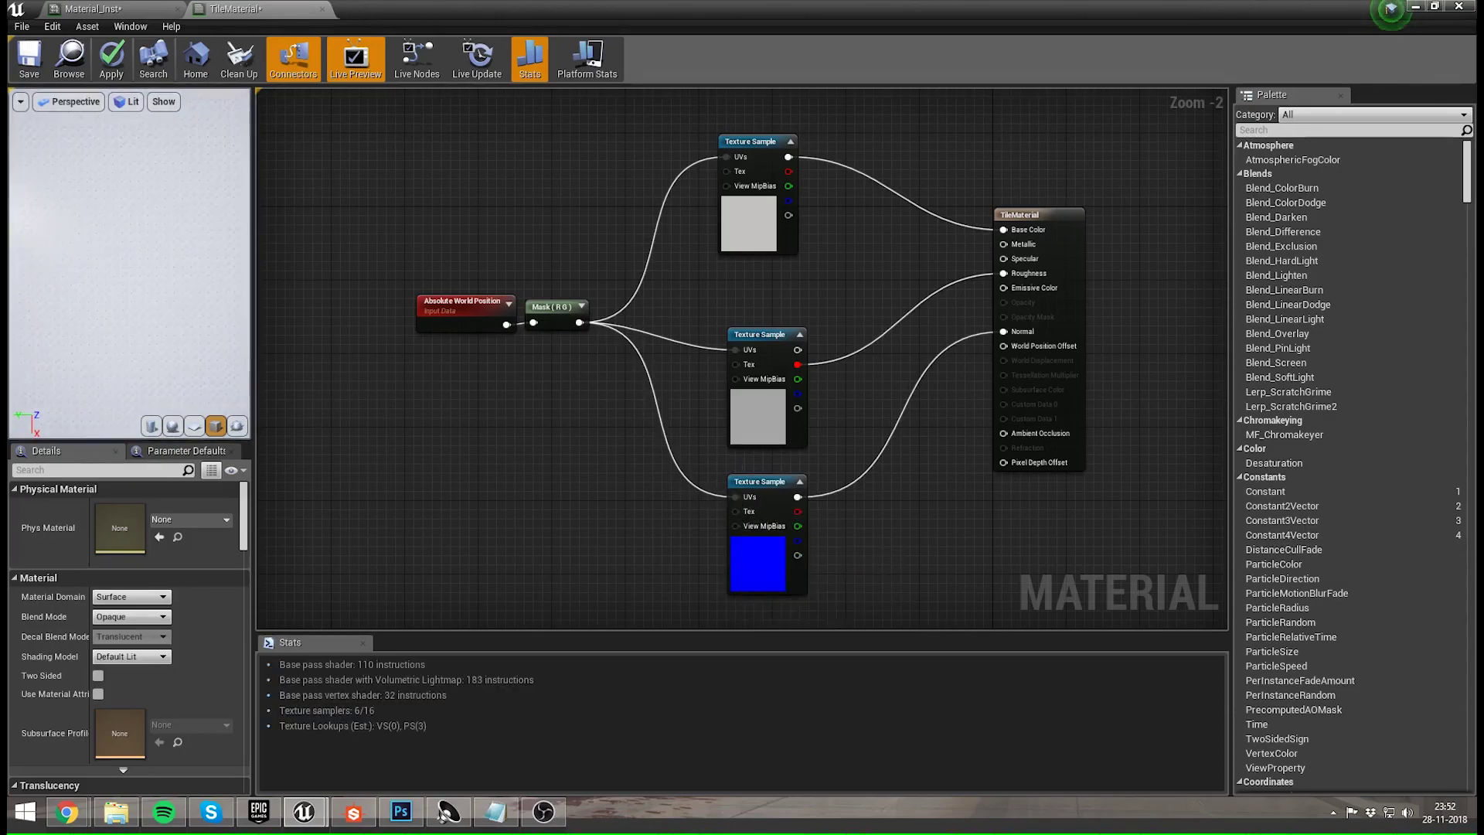
- Insert a Multiply node with Const B 0.01 between the Component Mask and the three samples' UVs, making room by shifting the mask and world position nodes
{"action": "left_click_drag", "start_coordinate": [446, 378], "coordinate": [528, 319]}
{"action": "left_click", "coordinate": [489, 286]}
{"action": "left_click", "coordinate": [514, 295]}
{"action": "left_click", "coordinate": [164, 526]}
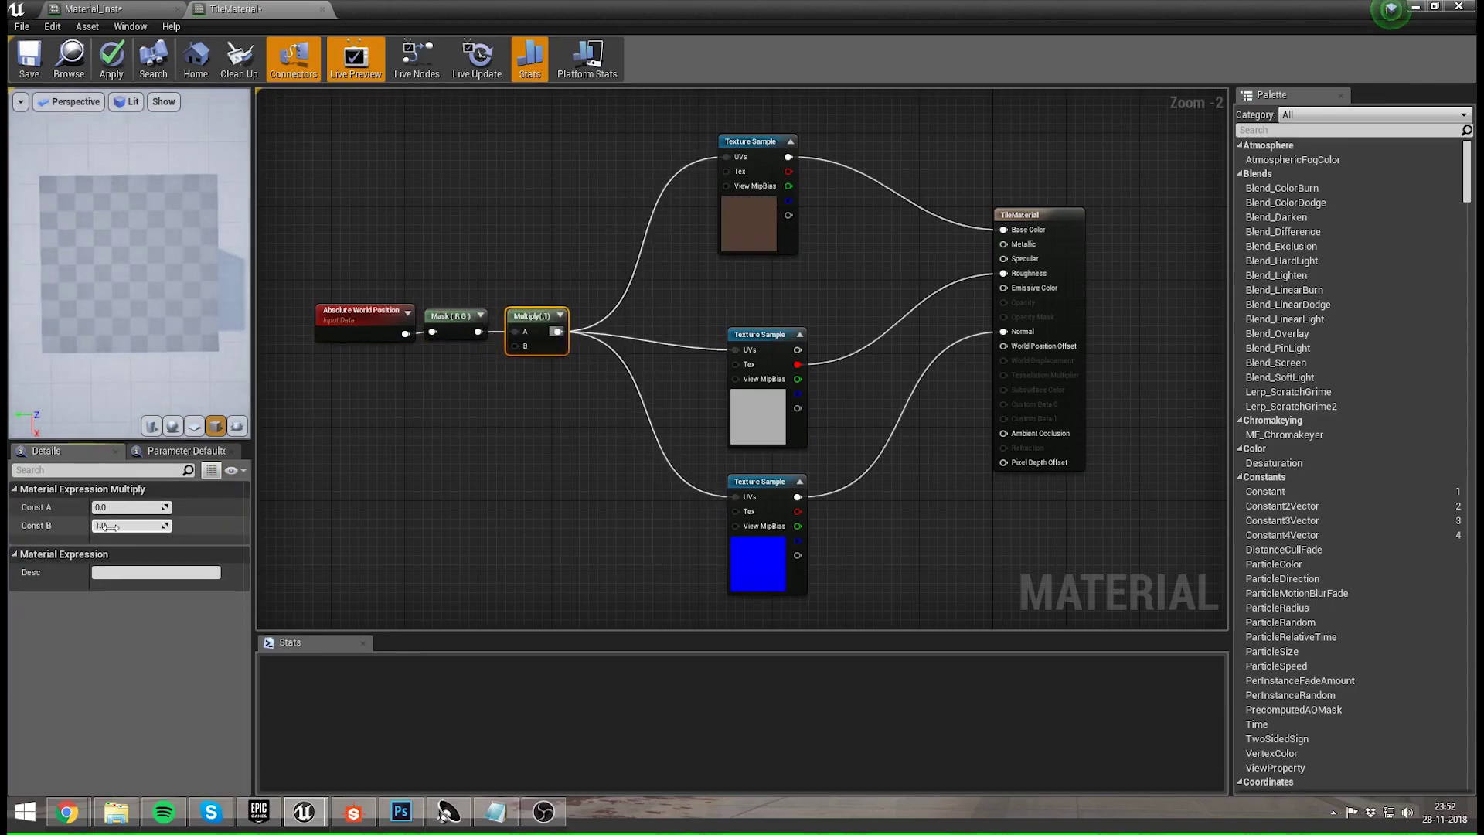
{"action": "type", "text": "0.01"}
{"action": "key", "text": "Return"}
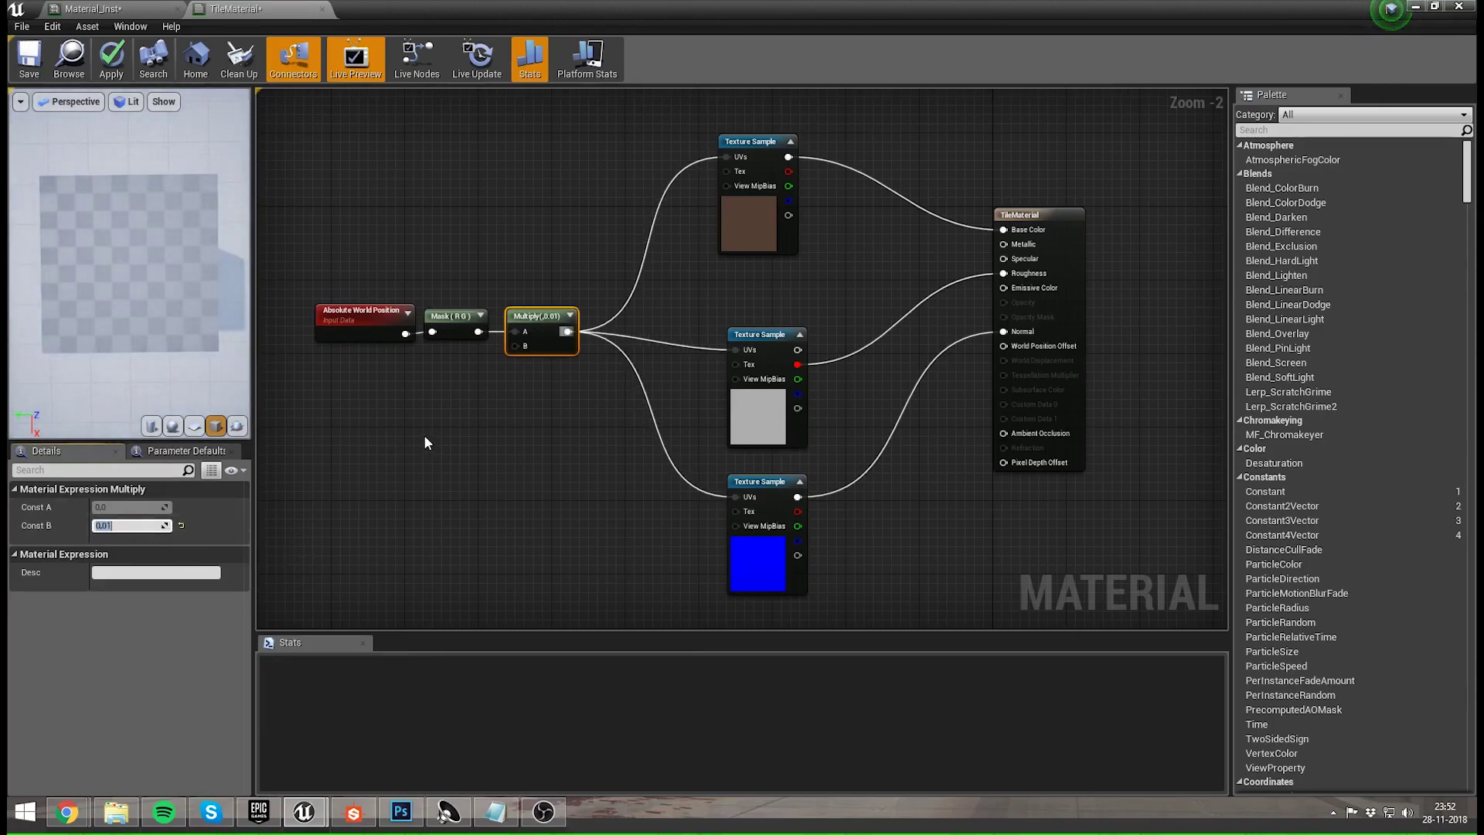
{"action": "left_click", "coordinate": [432, 401]}
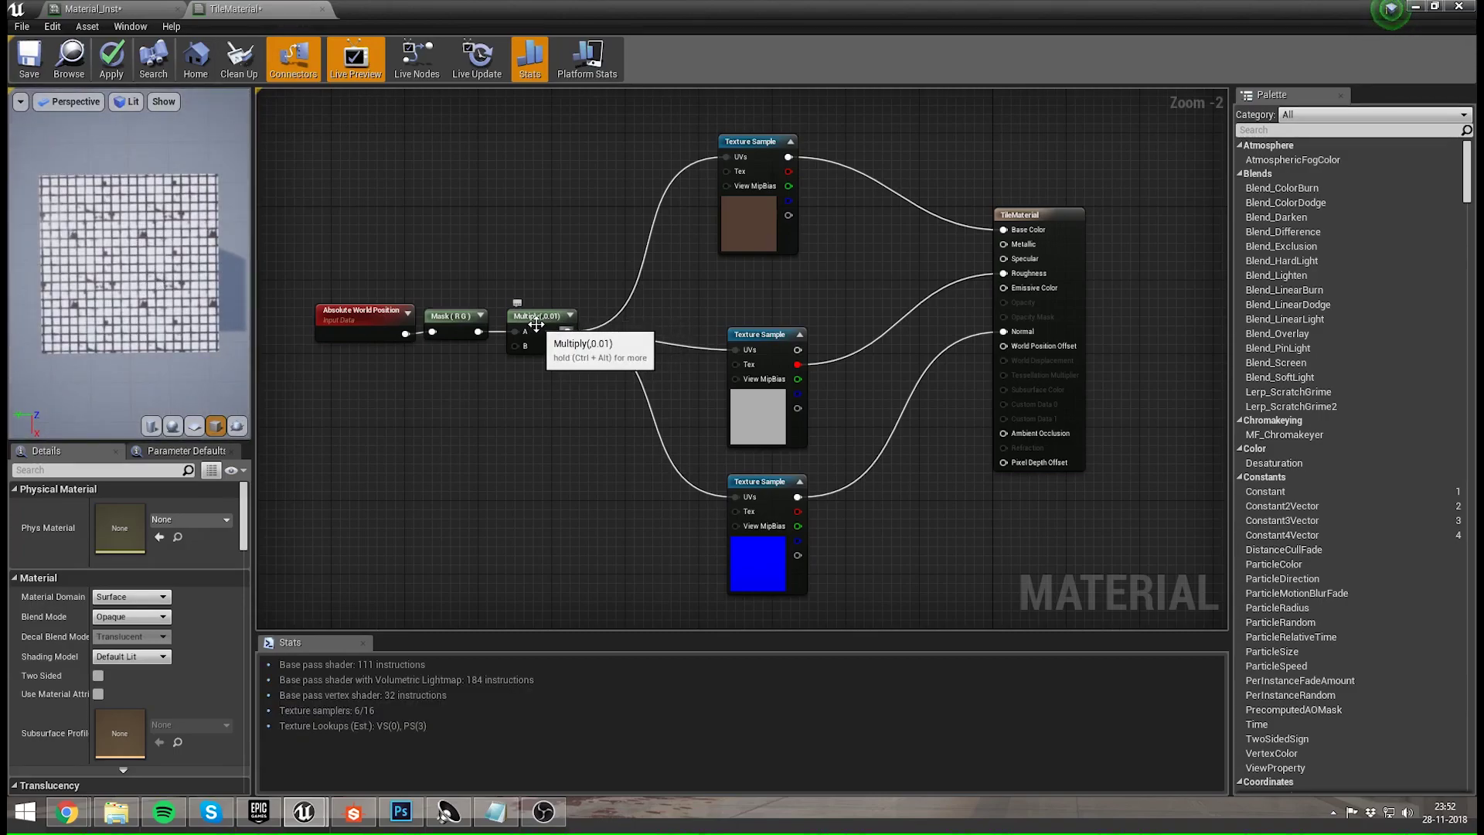
{"action": "left_click", "coordinate": [733, 238]}
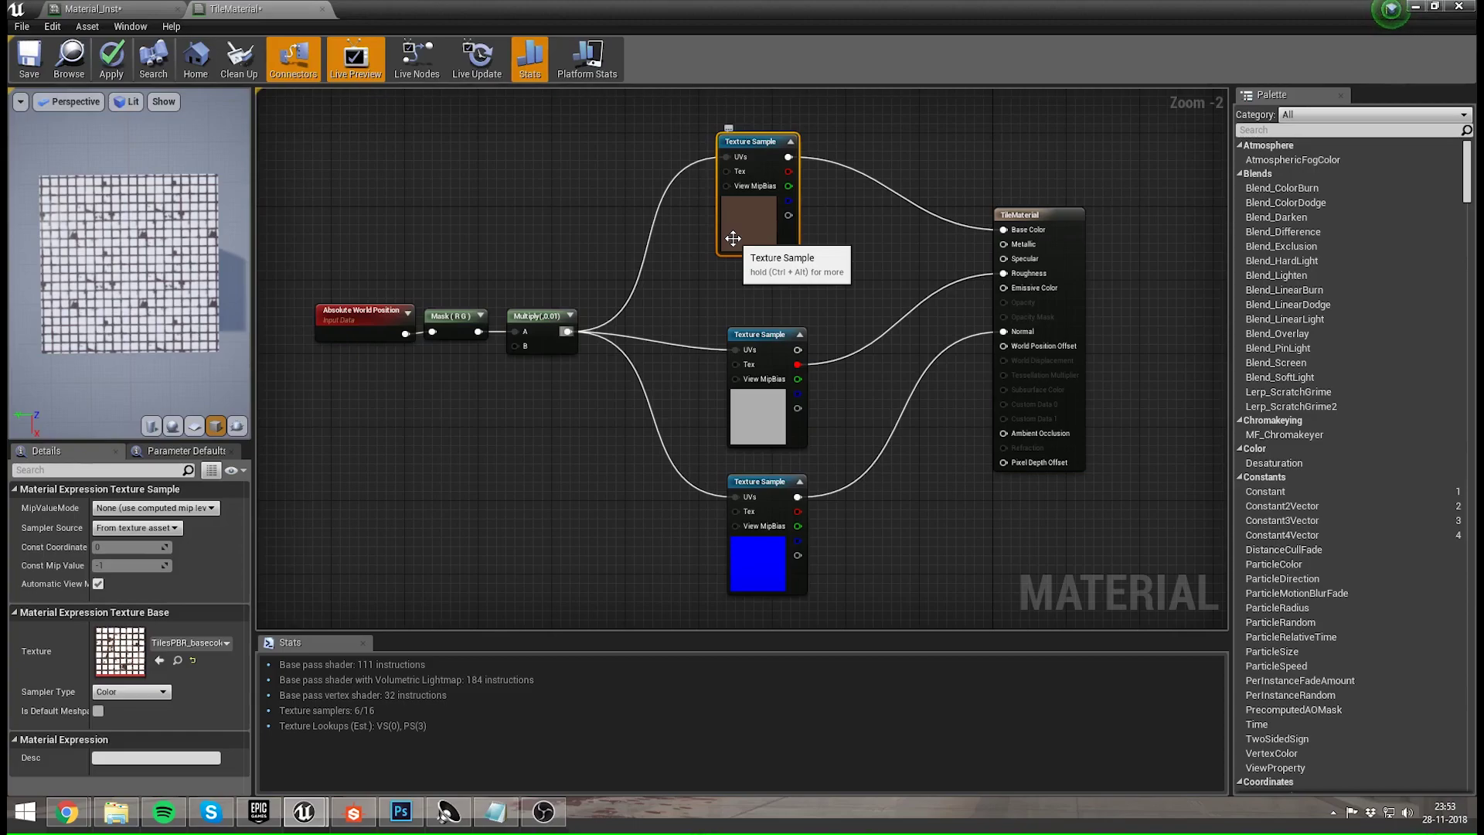
{"action": "left_click", "coordinate": [415, 400]}
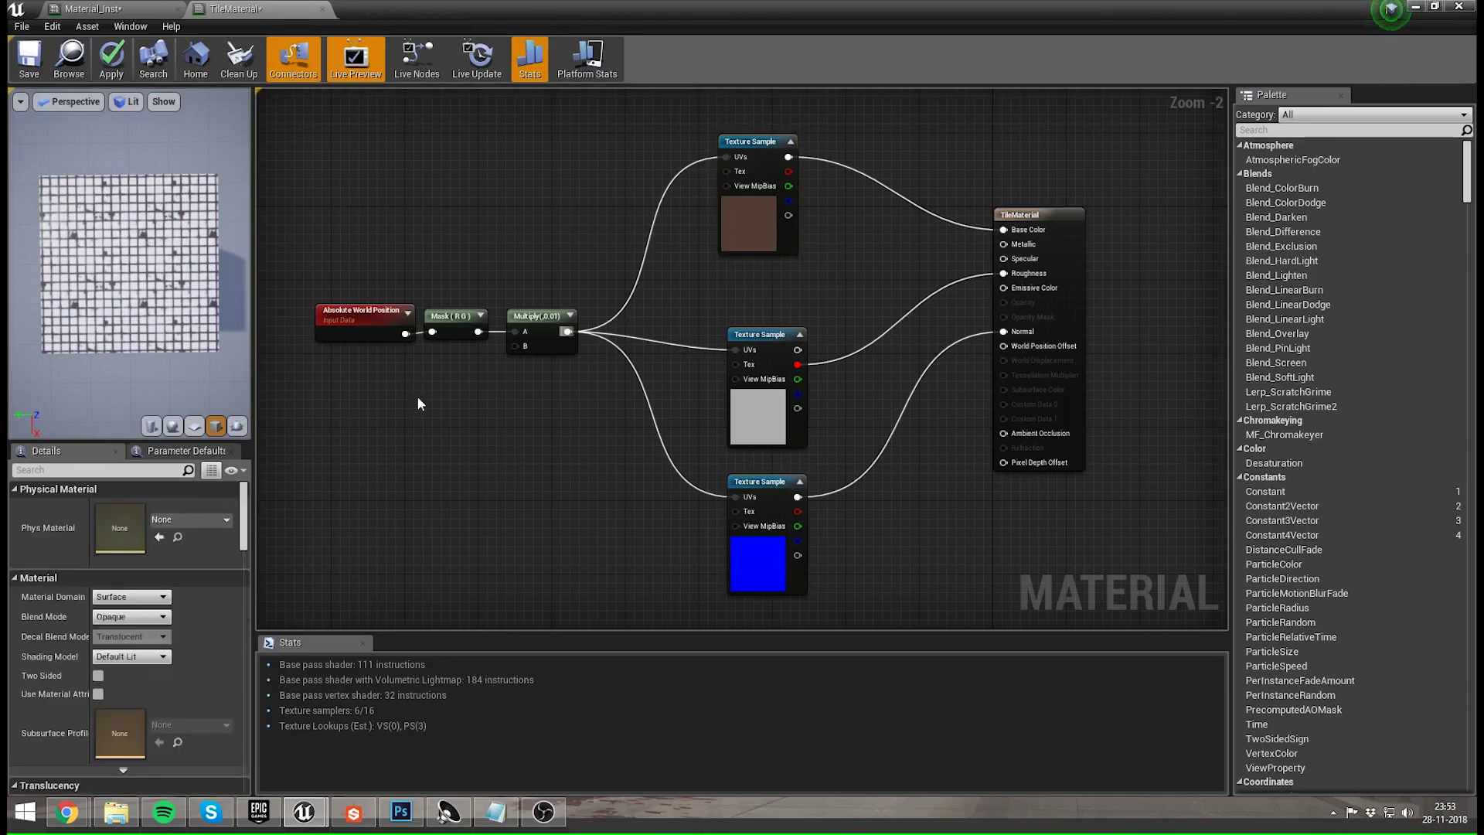
{"action": "scroll", "coordinate": [110, 288], "scroll_direction": "up", "scroll_amount": 5}
{"action": "left_click_drag", "start_coordinate": [147, 301], "coordinate": [144, 232]}
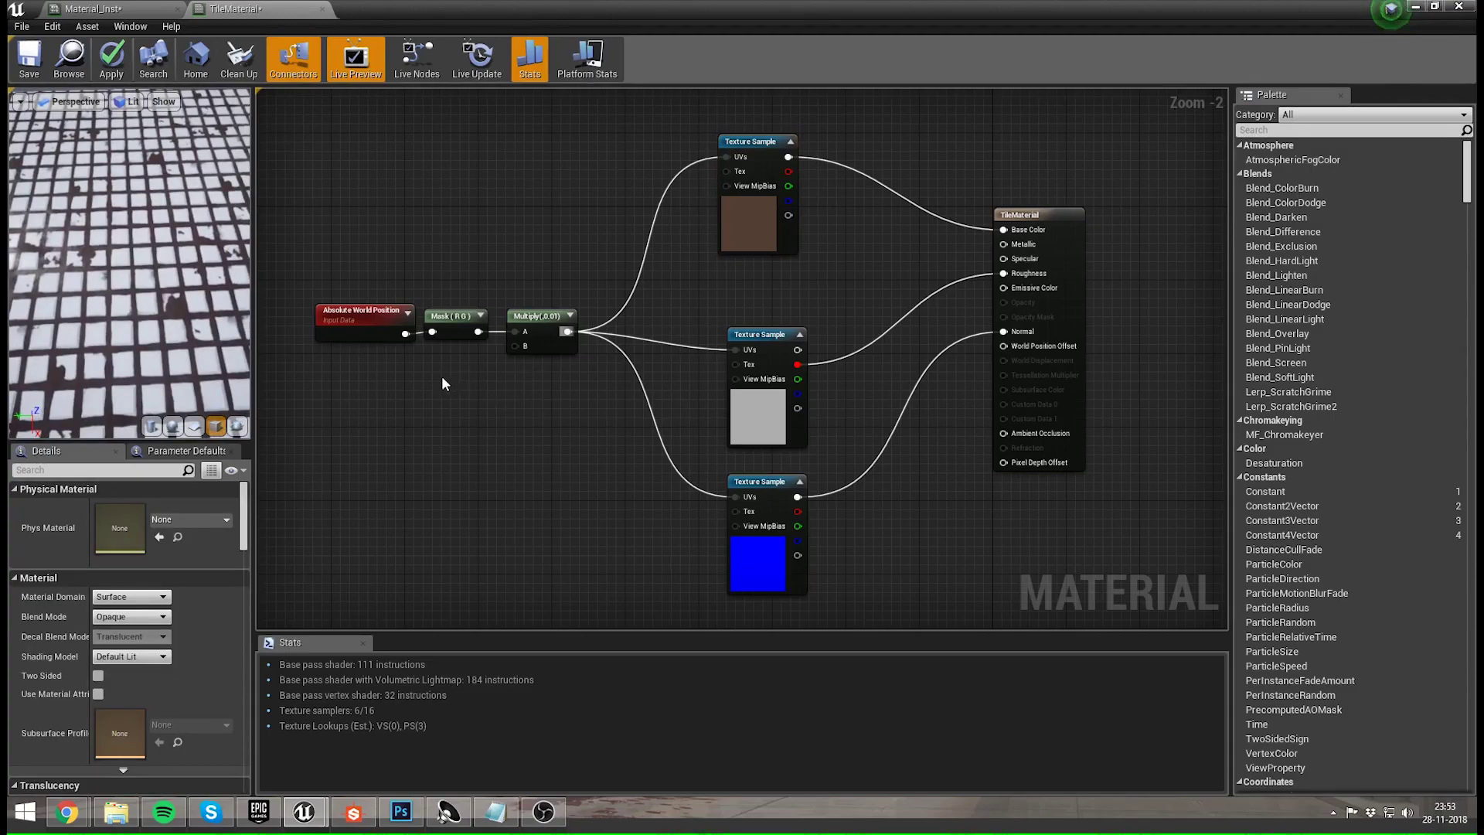
- Add a scalar parameter named TileSize beneath the Component Mask and set its default value to 0.01
{"action": "right_click_drag", "start_coordinate": [454, 392], "coordinate": [481, 396]}
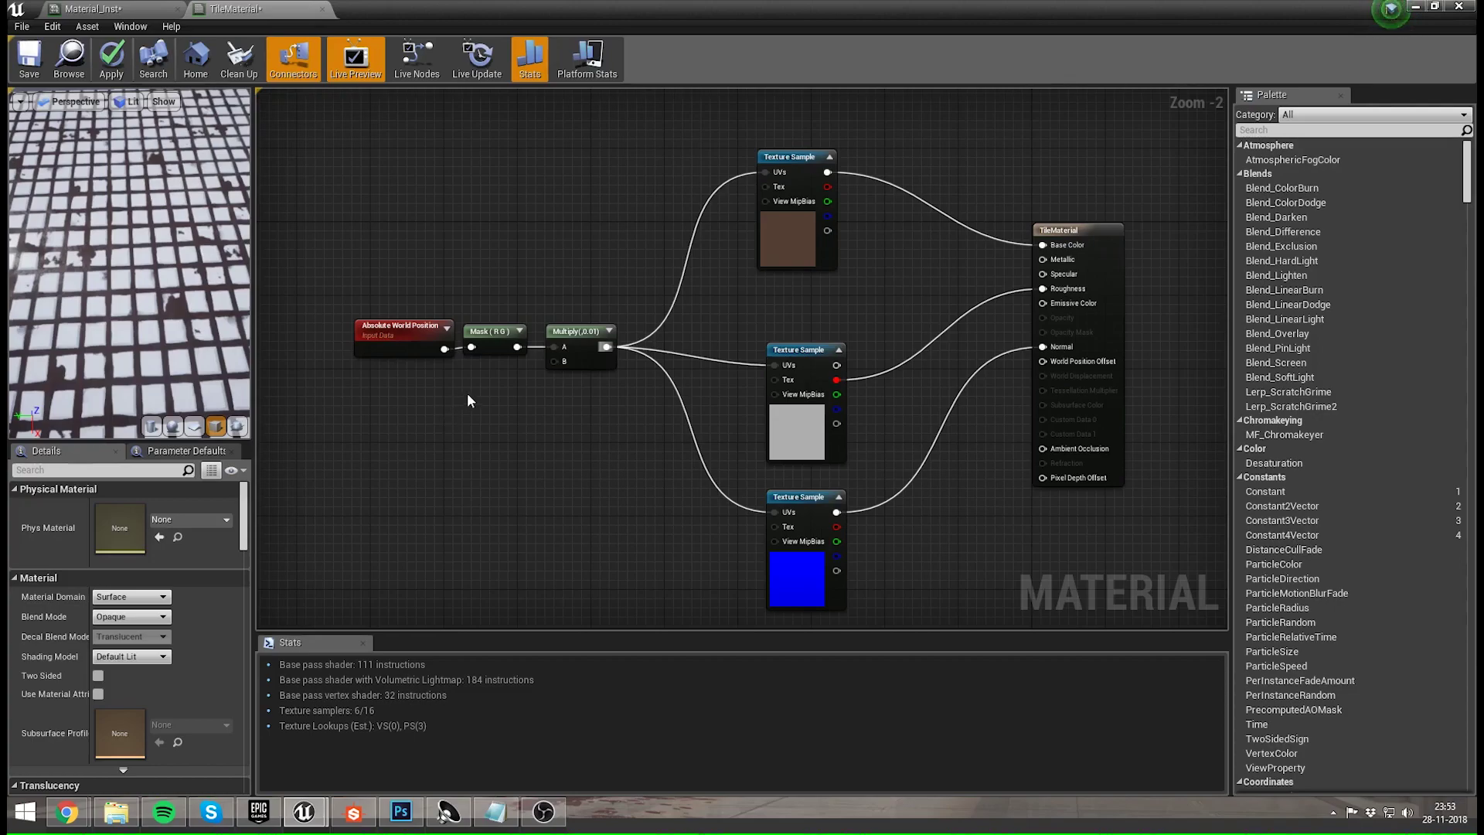
{"action": "left_click", "coordinate": [467, 393]}
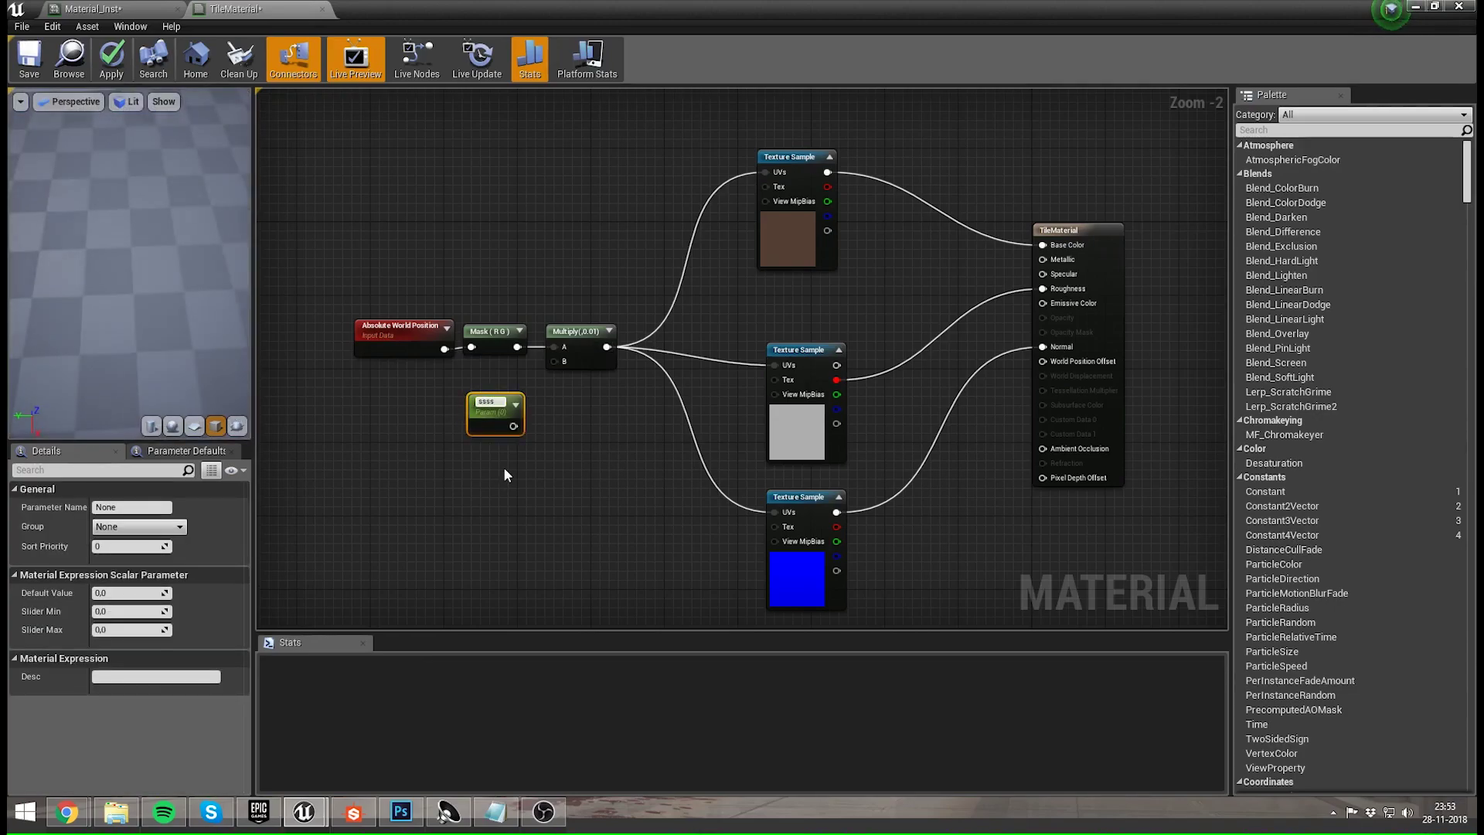
{"action": "type", "text": "TileSizew"}
{"action": "key", "text": "Return"}
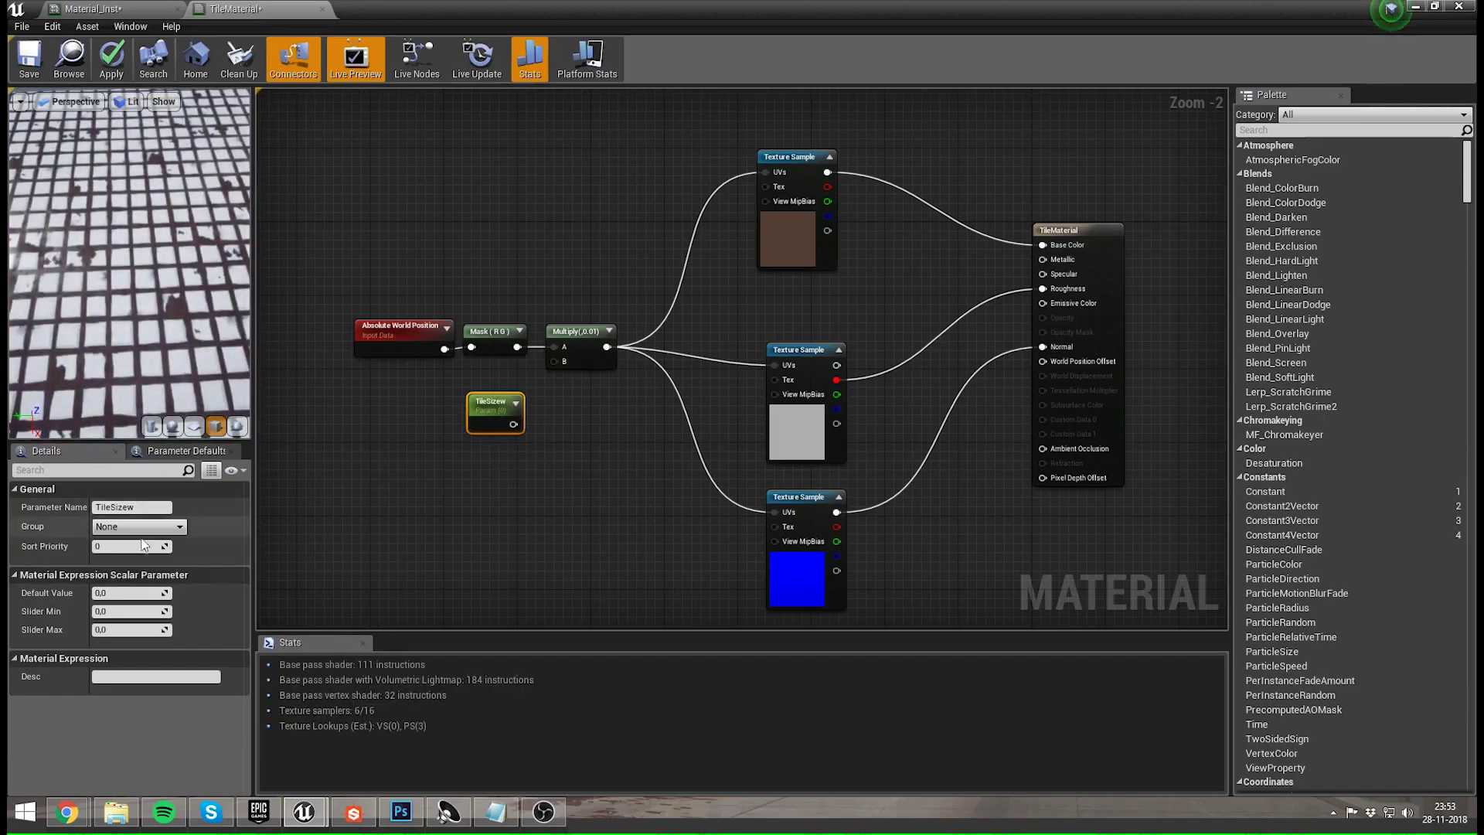
{"action": "key", "text": "BackSpace"}
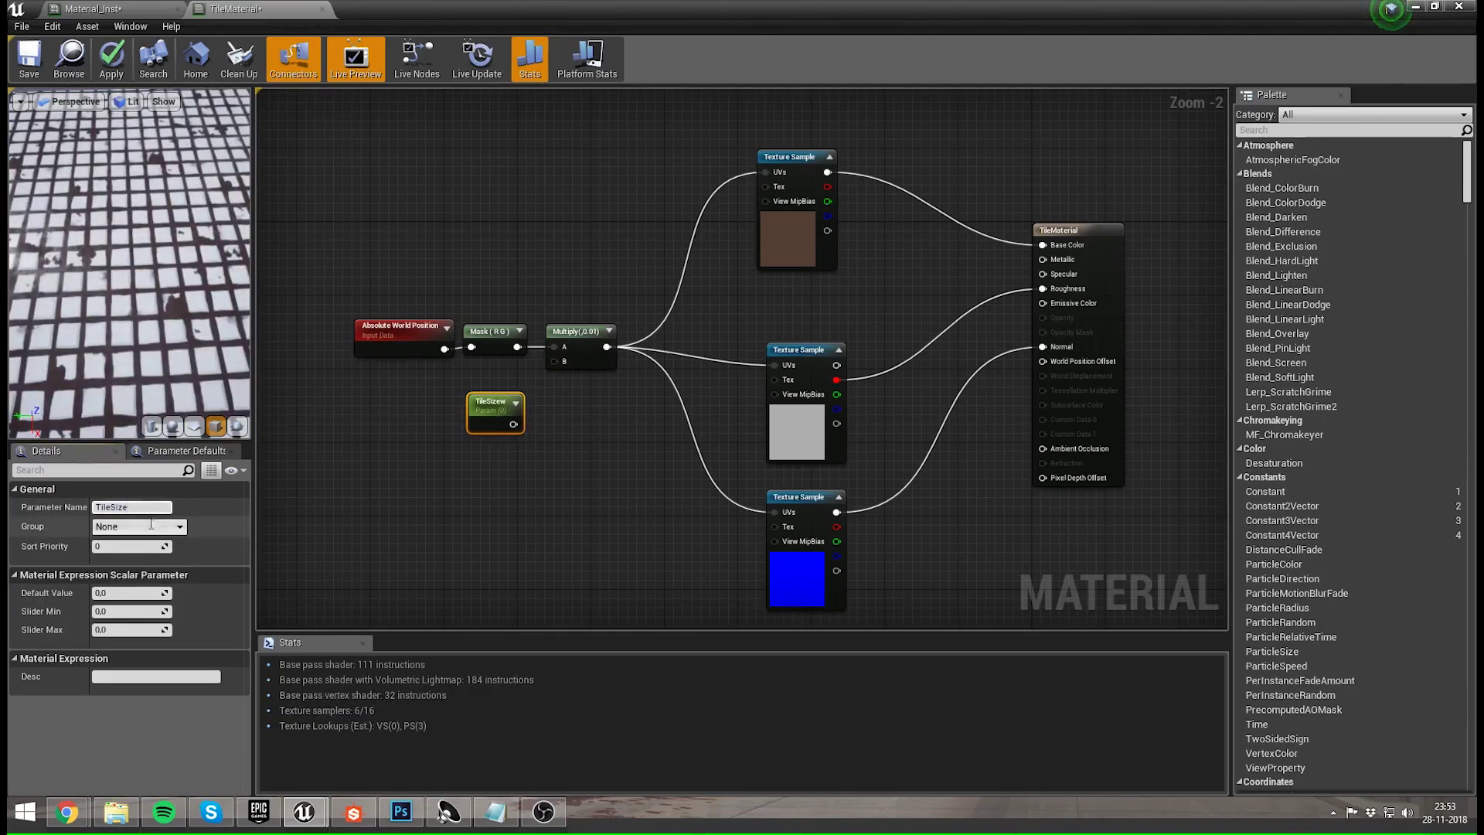
{"action": "key", "text": "Return"}
{"action": "left_click", "coordinate": [126, 593]}
{"action": "type", "text": "0,01"}
{"action": "key", "text": "Return"}
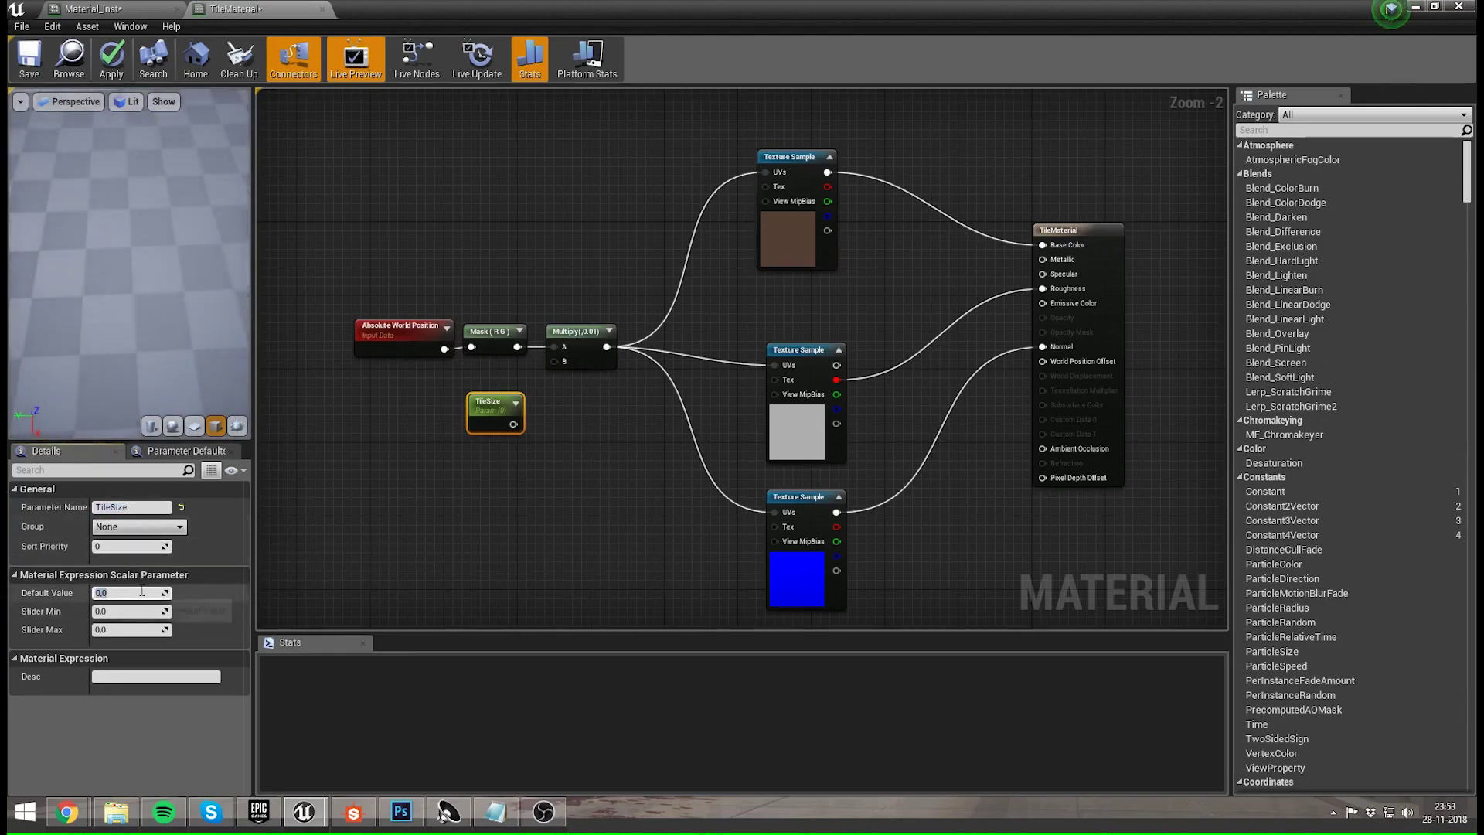
- Connect the TileSize parameter to the B input of the Multiply node and tuck it just beneath the mask
{"action": "left_click", "coordinate": [680, 392]}
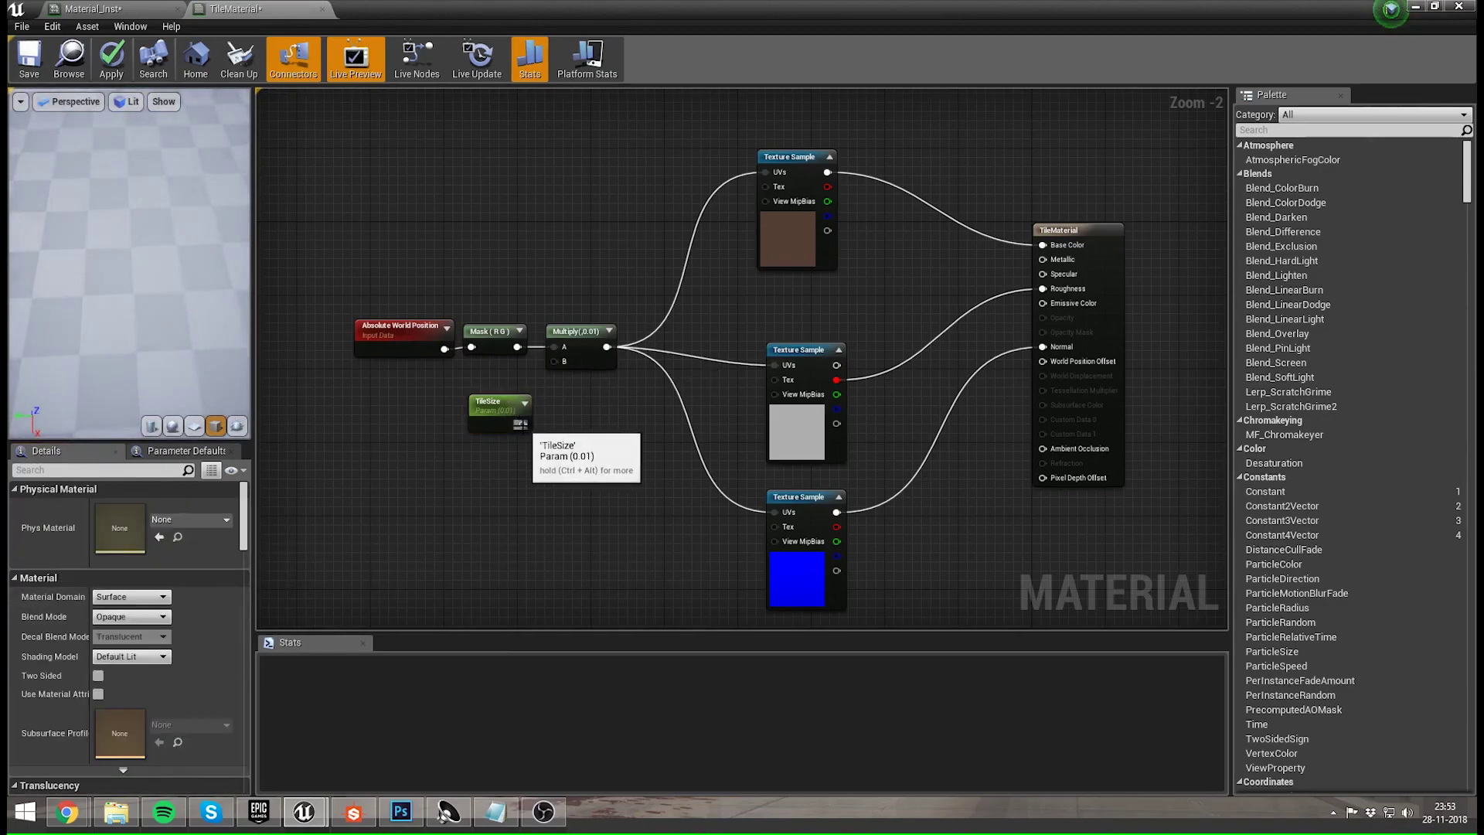
{"action": "left_click_drag", "start_coordinate": [551, 361], "coordinate": [554, 361]}
{"action": "left_click", "coordinate": [476, 419]}
{"action": "left_click_drag", "start_coordinate": [476, 419], "coordinate": [463, 404]}
{"action": "left_click", "coordinate": [597, 433]}
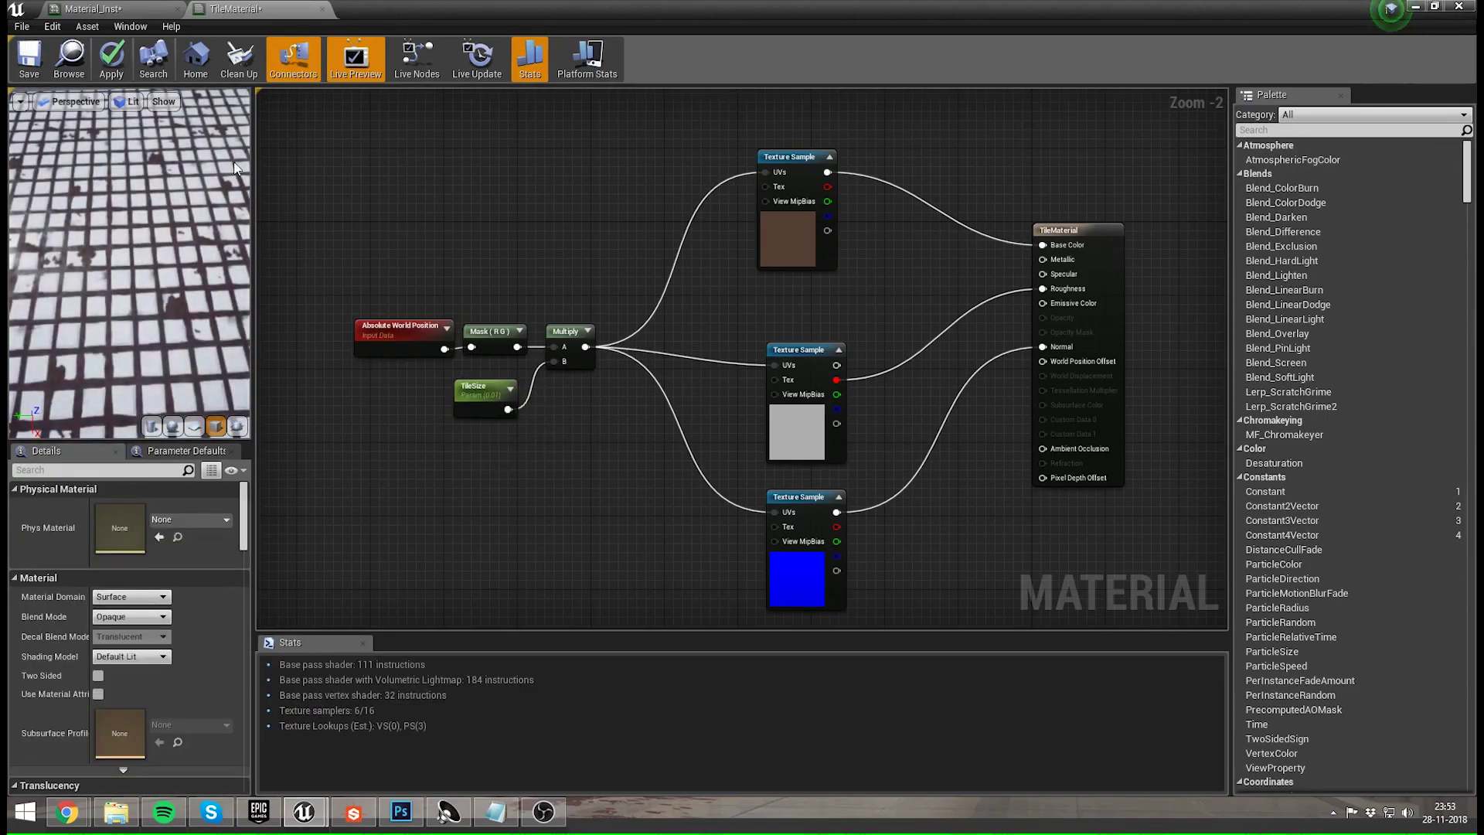
- Move the world position, mask, TileSize and Multiply nodes together farther away from the texture samples
{"action": "right_click_drag", "start_coordinate": [494, 224], "coordinate": [474, 197]}
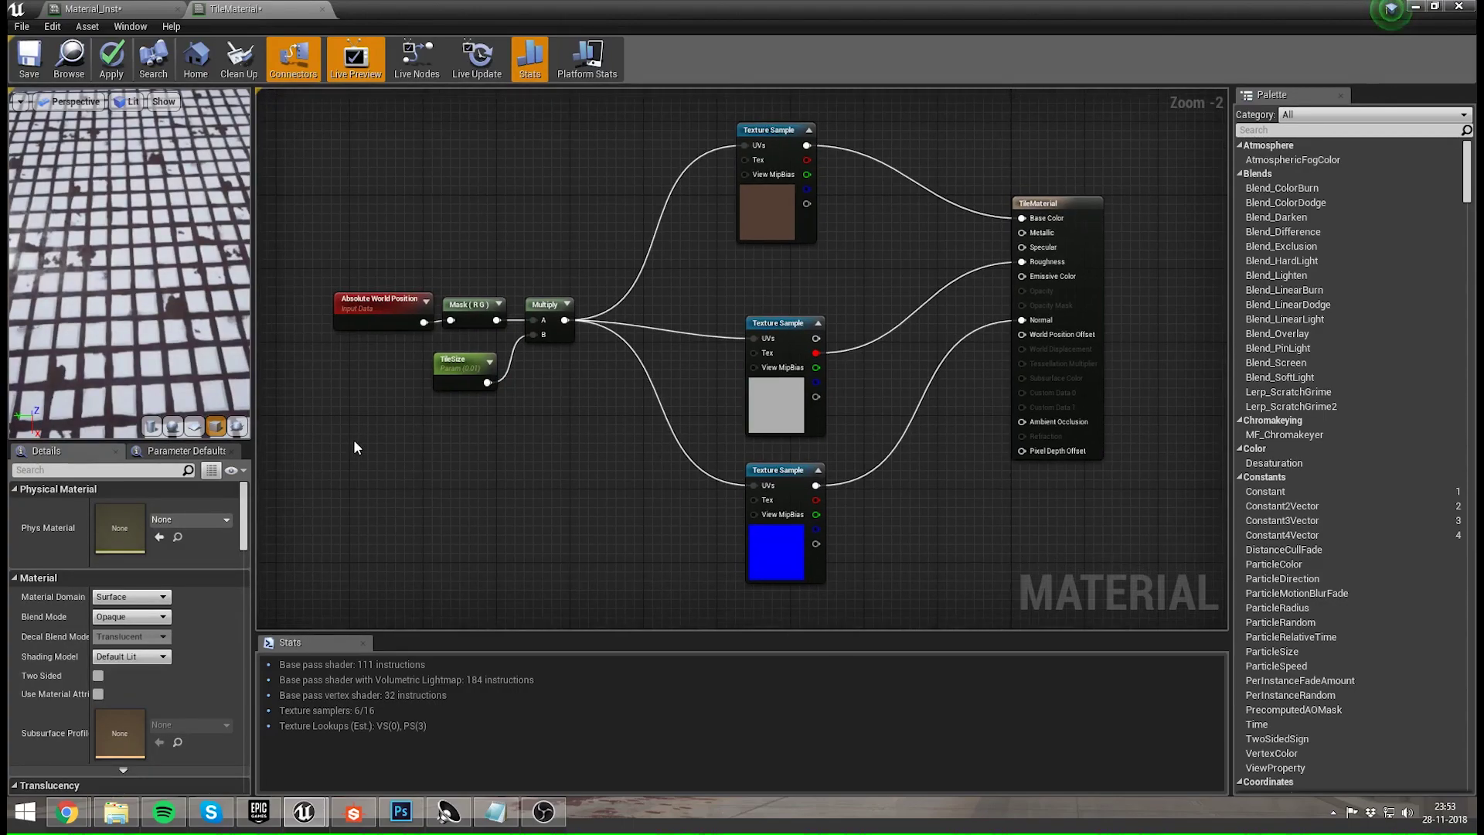
{"action": "left_click_drag", "start_coordinate": [354, 446], "coordinate": [482, 323]}
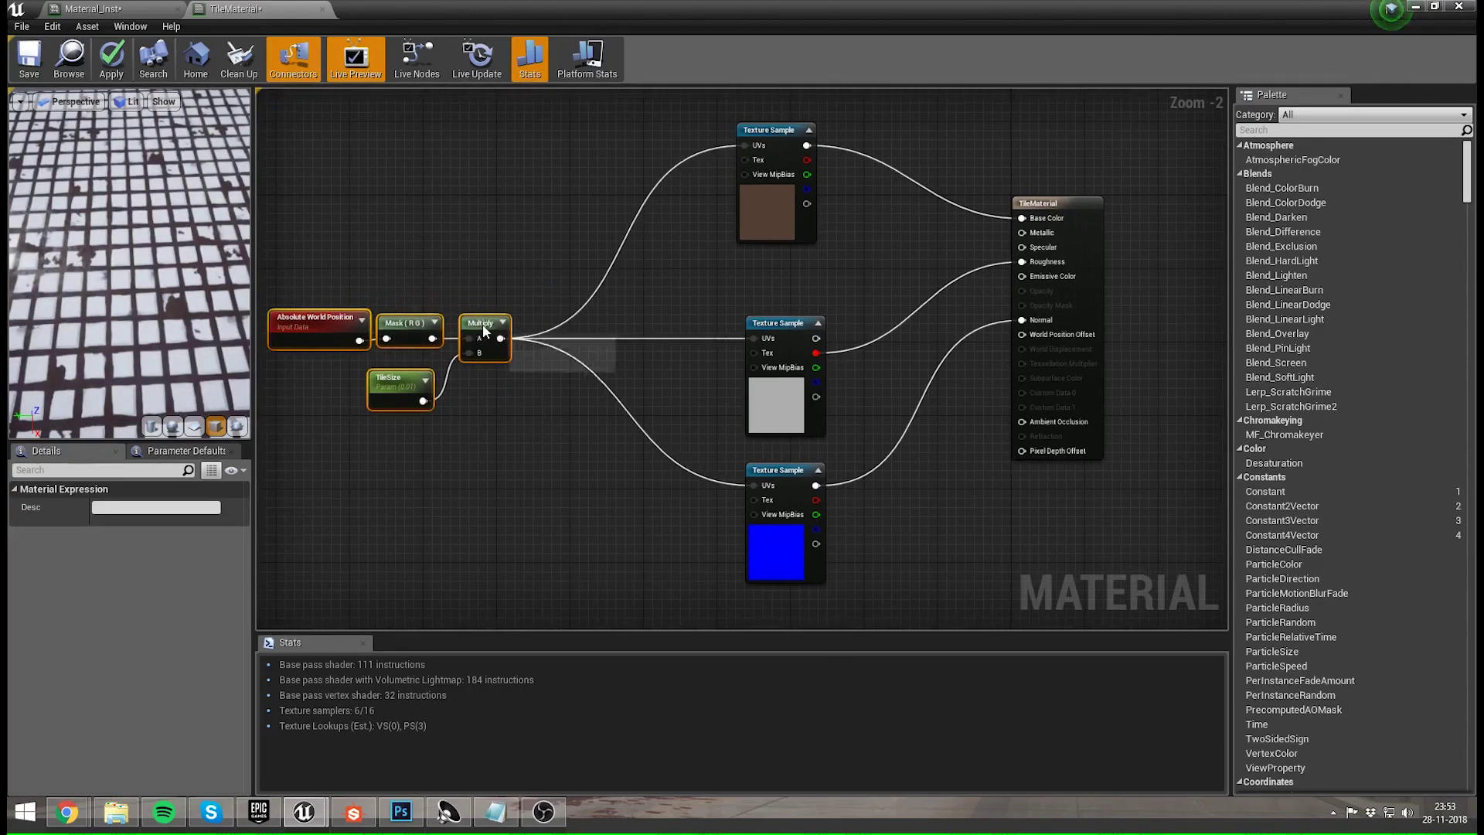
{"action": "left_click", "coordinate": [516, 450]}
- Shift the material output node right and insert a Multiply between the base colour sample and Base Color
{"action": "right_click_drag", "start_coordinate": [516, 450], "coordinate": [586, 364]}
{"action": "right_click_drag", "start_coordinate": [809, 234], "coordinate": [739, 394]}
{"action": "scroll", "coordinate": [109, 327], "scroll_direction": "down", "scroll_amount": 5}
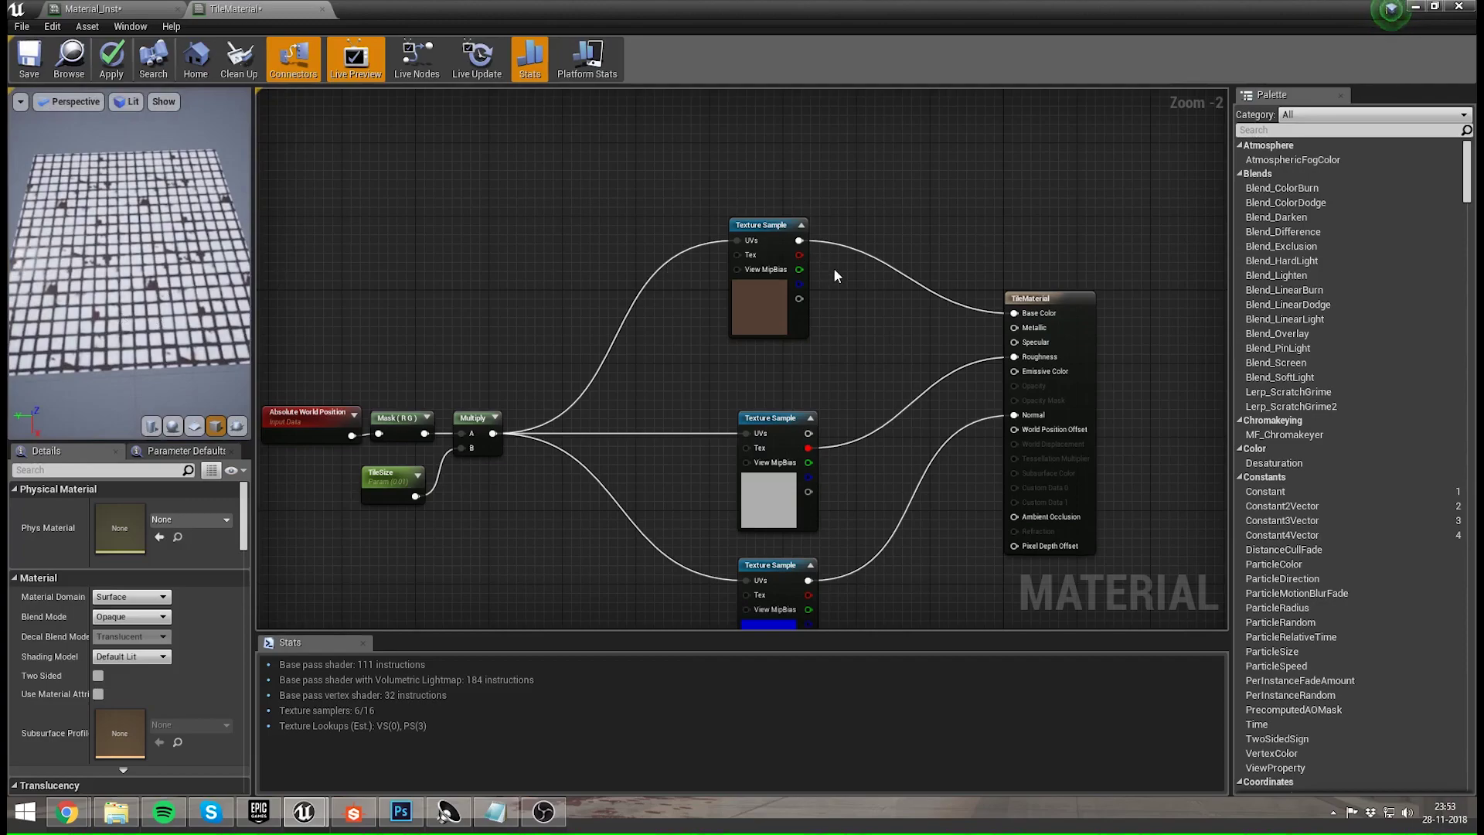
{"action": "left_click_drag", "start_coordinate": [1076, 297], "coordinate": [1132, 297]}
{"action": "left_click", "coordinate": [912, 303]}
{"action": "key", "text": "m"}
{"action": "left_click", "coordinate": [851, 252]}
{"action": "left_click_drag", "start_coordinate": [799, 241], "coordinate": [934, 314]}
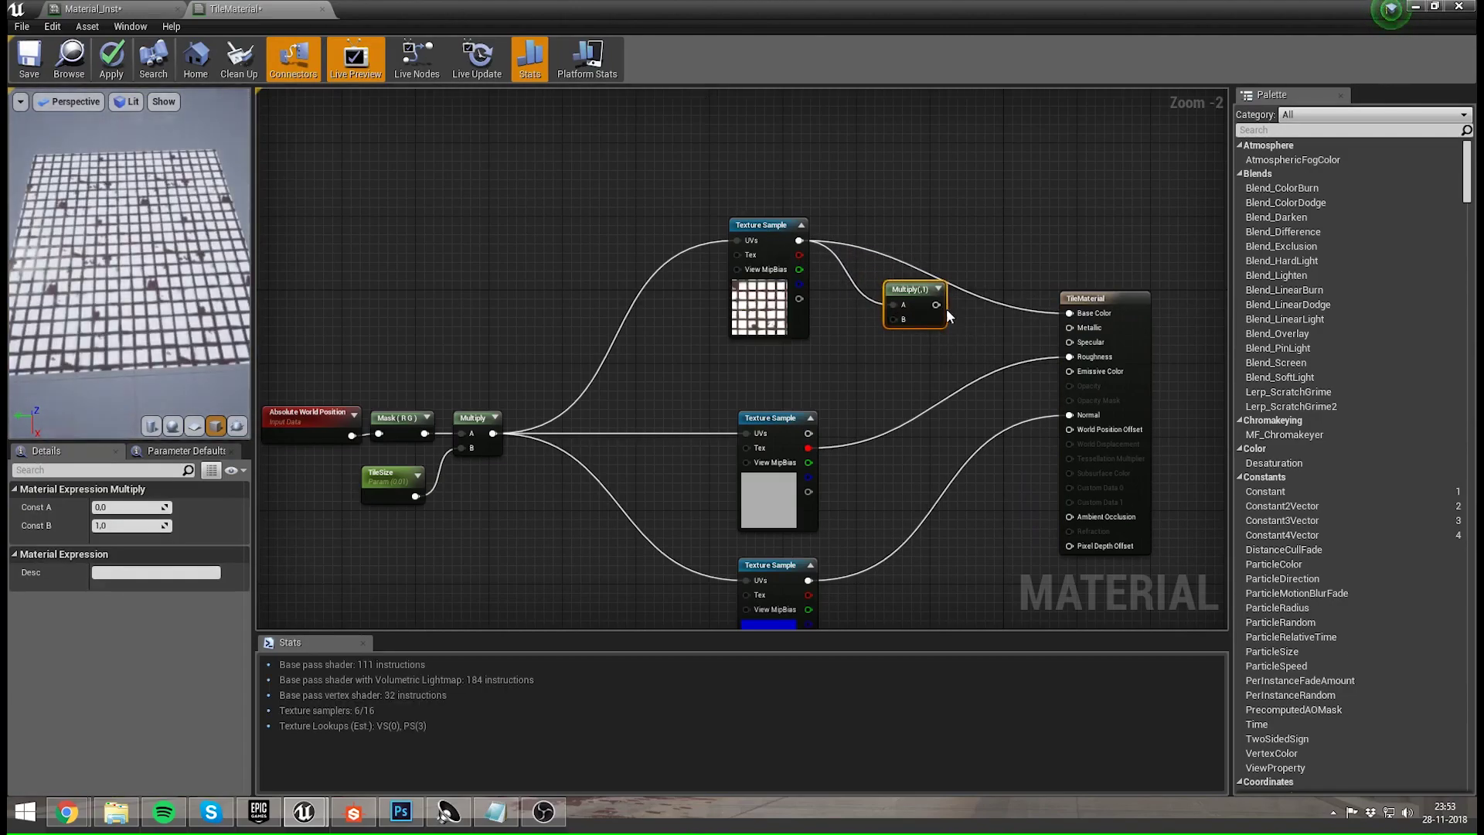
{"action": "left_click_drag", "start_coordinate": [1084, 319], "coordinate": [1084, 318]}
{"action": "left_click", "coordinate": [881, 360]}
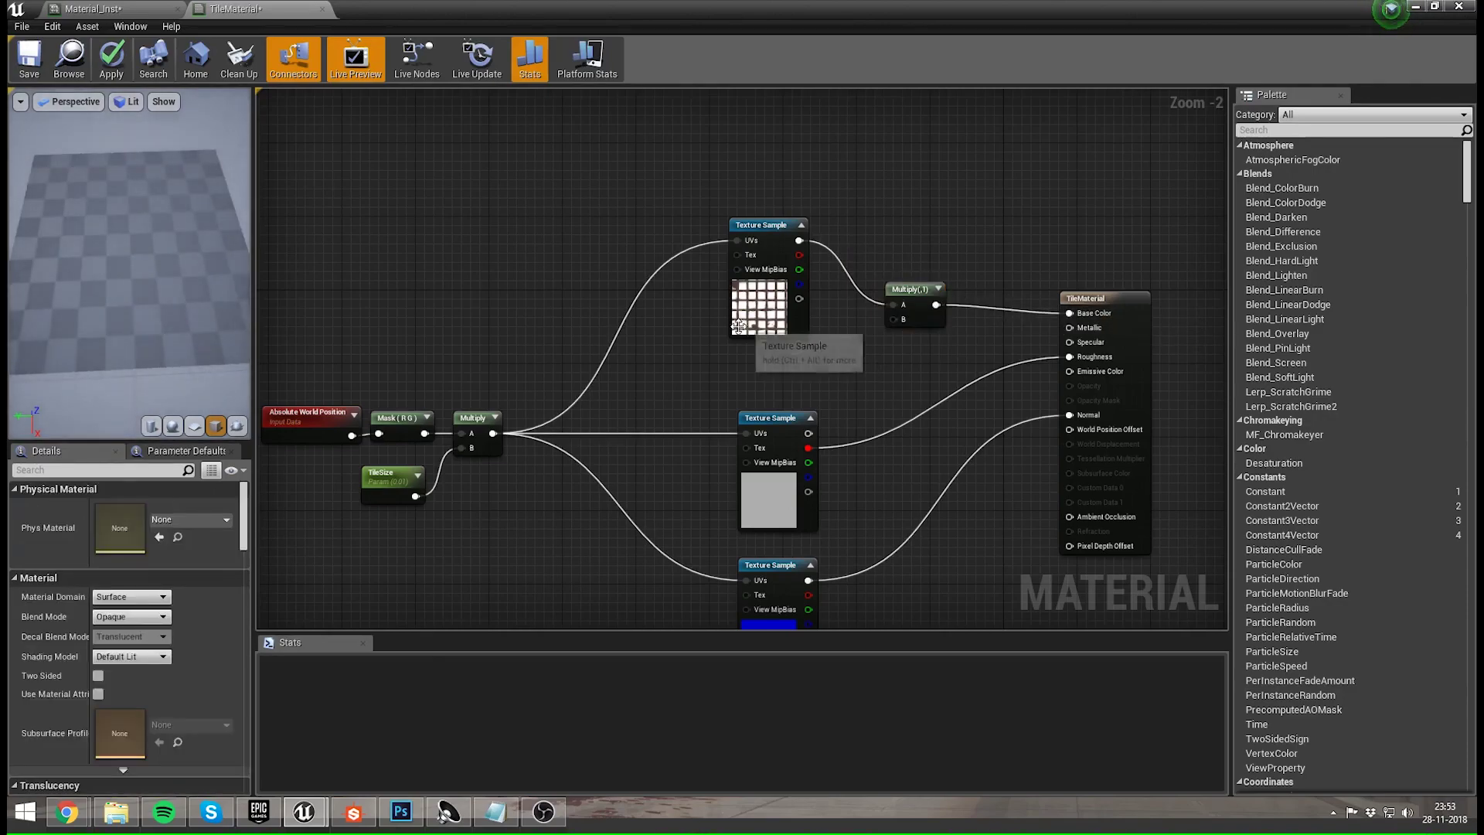
{"action": "left_click_drag", "start_coordinate": [923, 292], "coordinate": [951, 258]}
{"action": "left_click", "coordinate": [818, 362]}
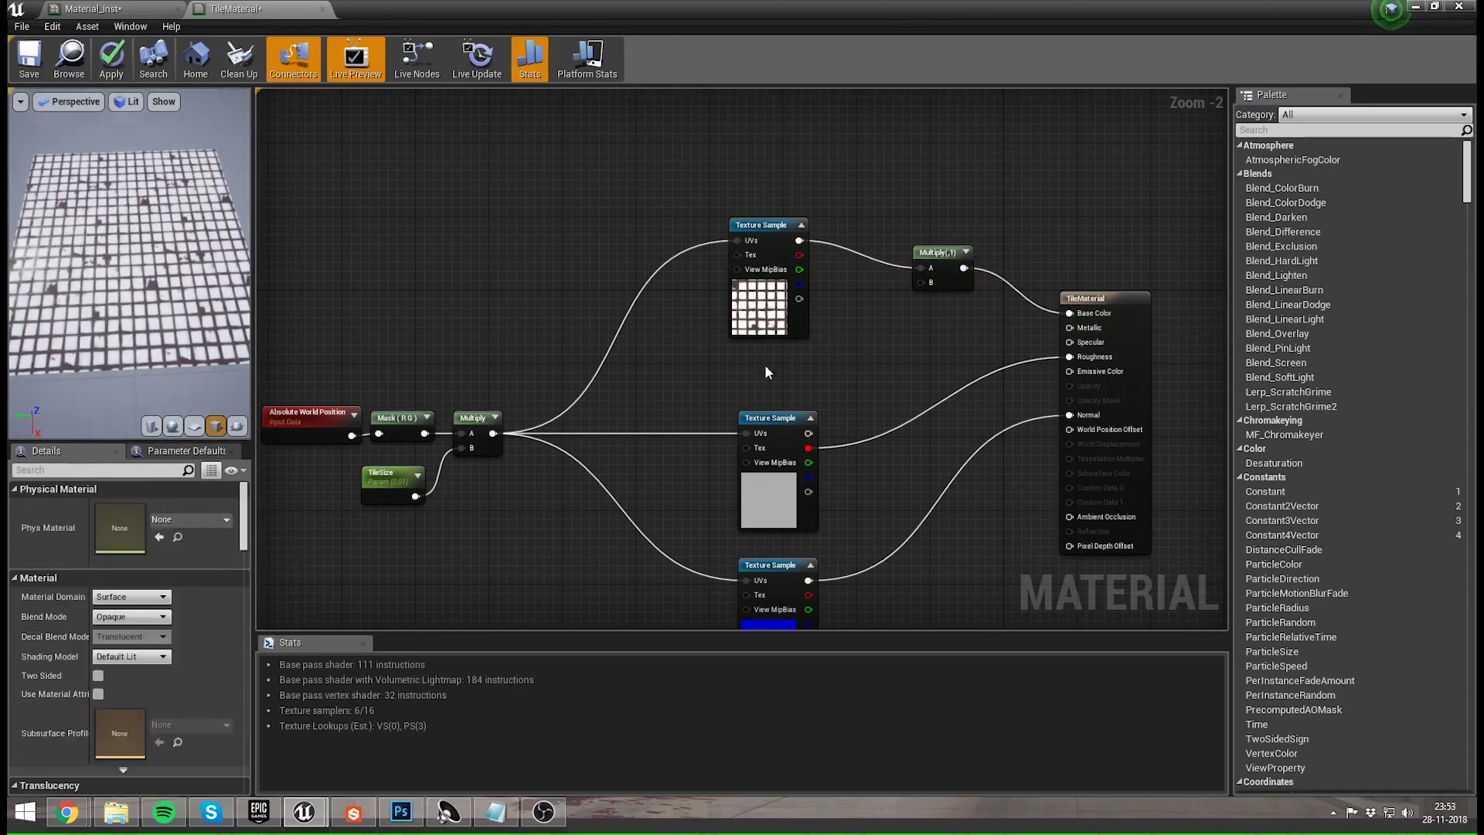
- Move the base colour sample aside and feed a new Constant3Vector into the B input of the Base Color Multiply
{"action": "left_click_drag", "start_coordinate": [765, 224], "coordinate": [690, 216]}
{"action": "left_click", "coordinate": [844, 306]}
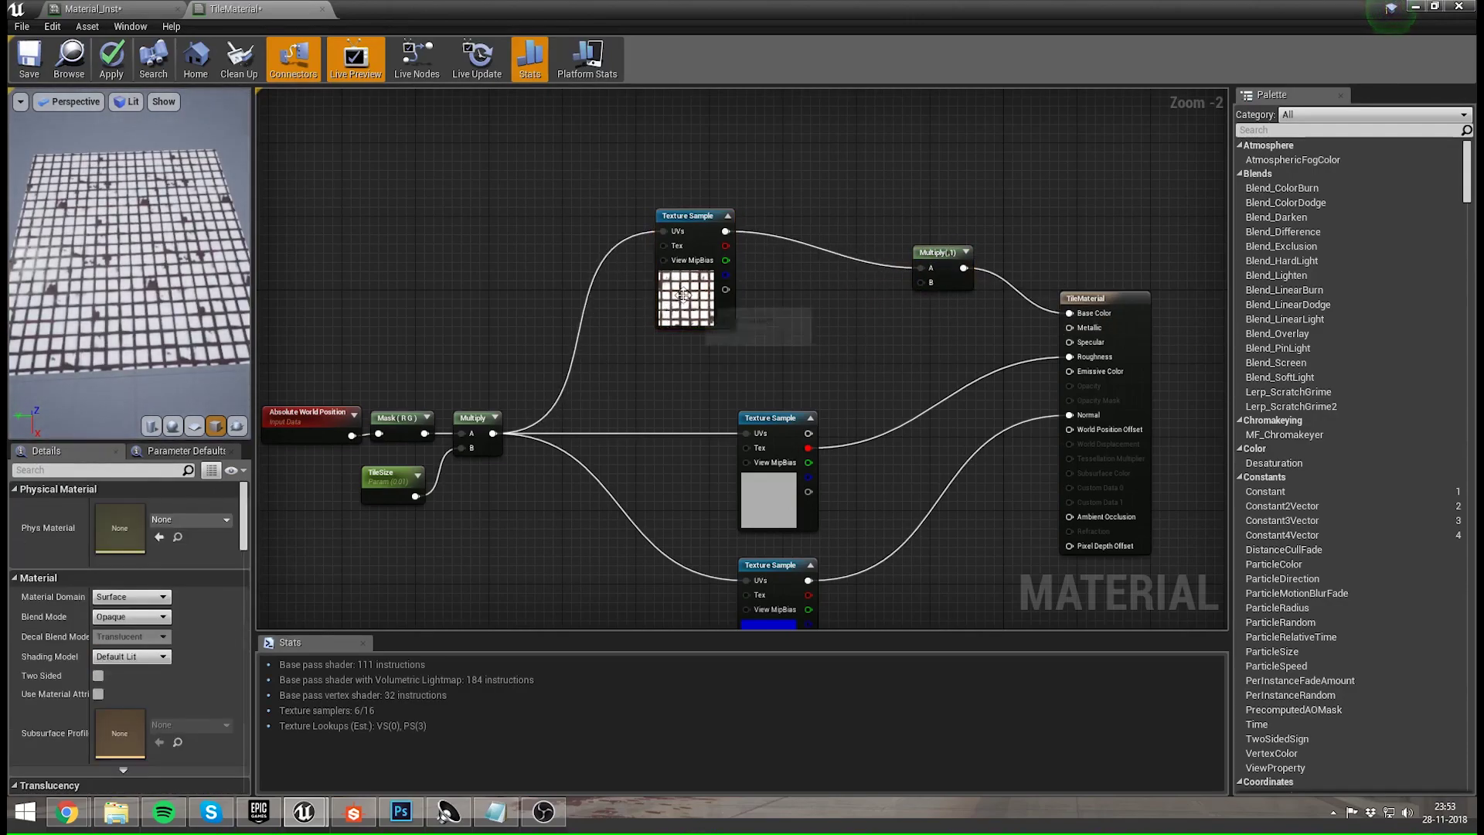
{"action": "key", "text": "3"}
{"action": "left_click", "coordinate": [725, 370]}
{"action": "left_click_drag", "start_coordinate": [777, 371], "coordinate": [922, 283]}
- Set the Constant3Vector to bright pink (R 1.0, G 0.0603, B 0.624) and check the tinted tiles on the preview mesh
{"action": "left_click", "coordinate": [127, 507]}
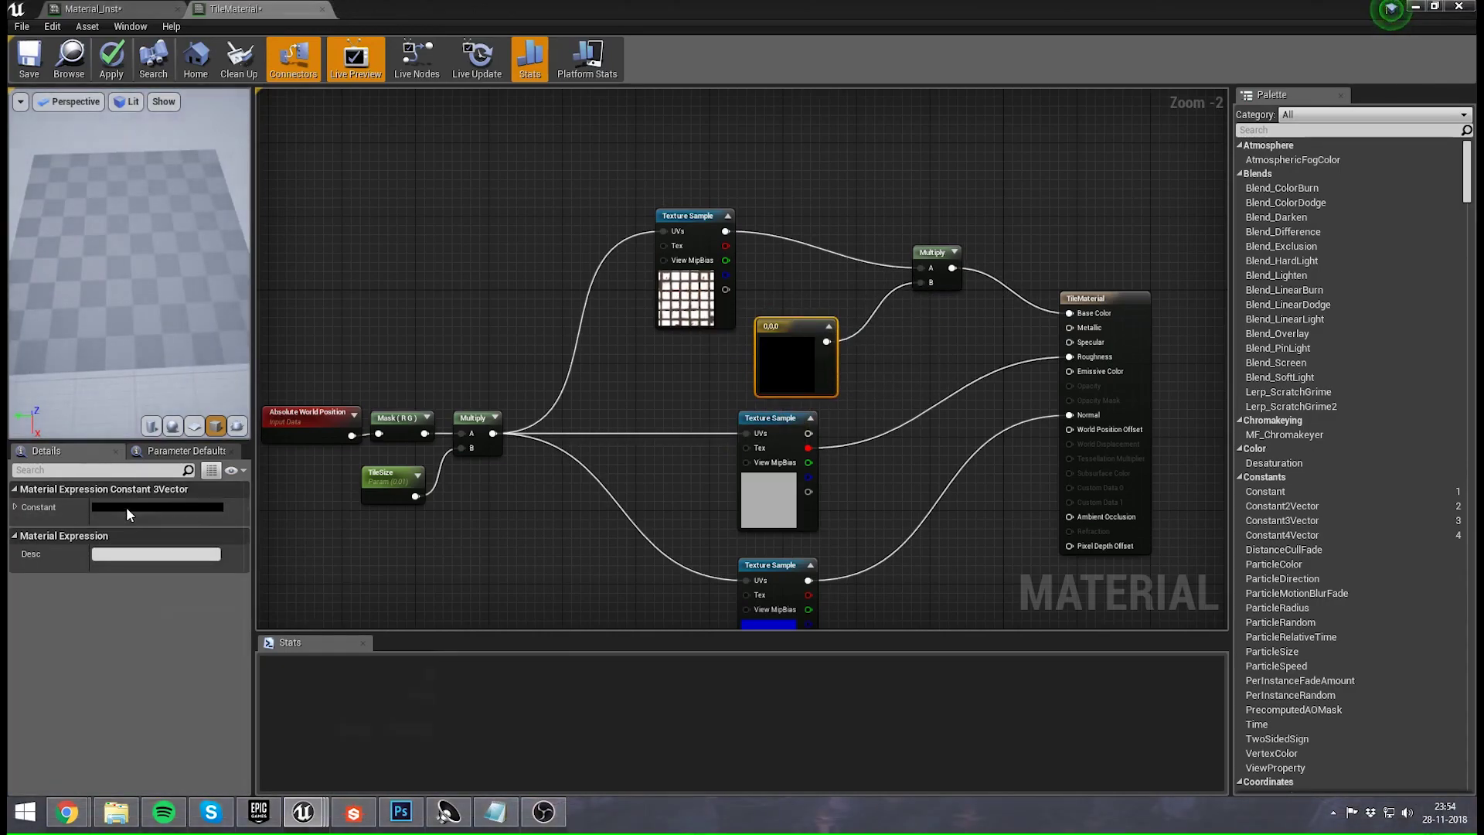
{"action": "left_click", "coordinate": [281, 476]}
{"action": "left_click_drag", "start_coordinate": [354, 483], "coordinate": [357, 435]}
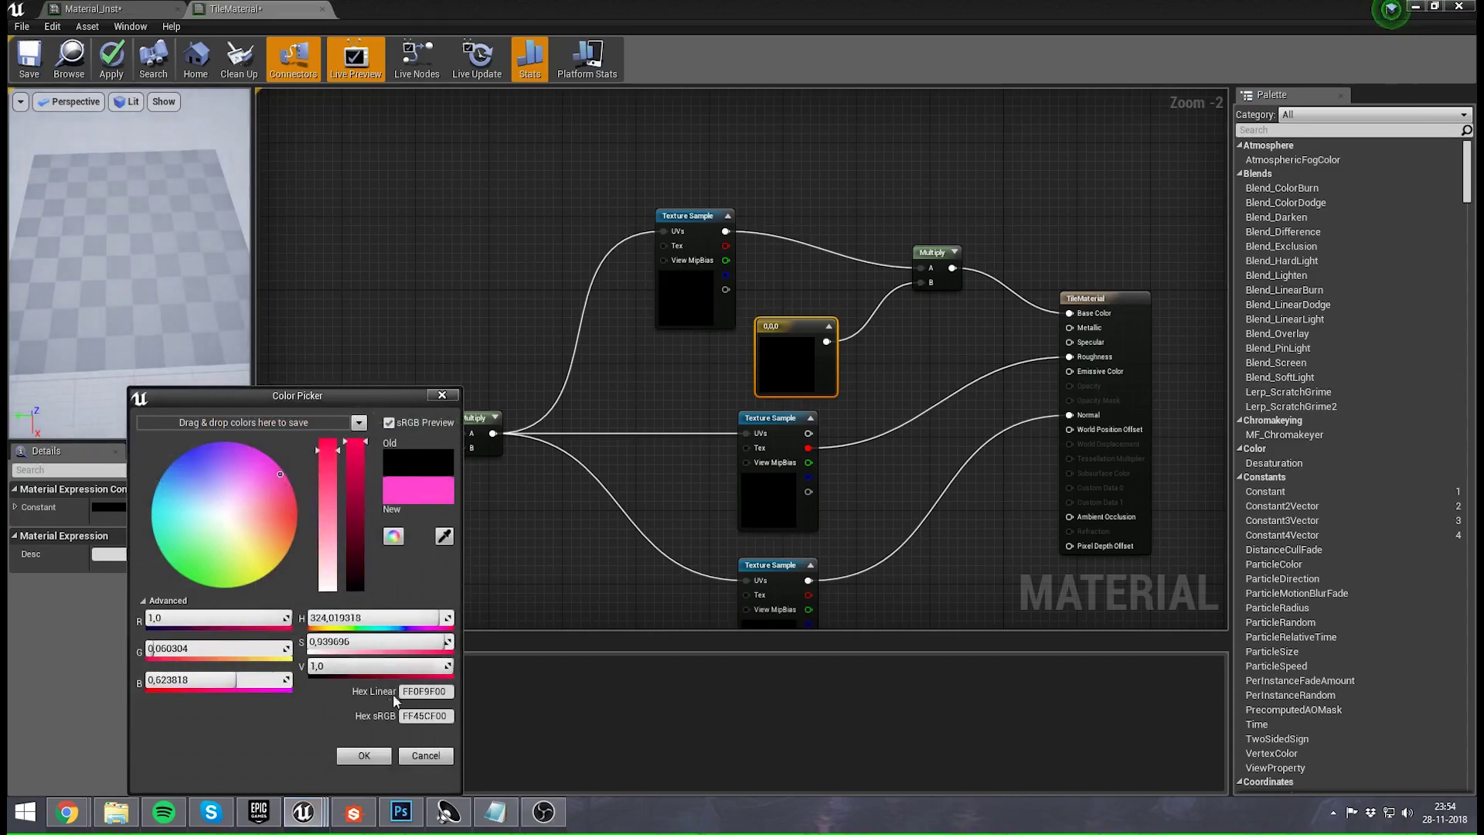
{"action": "left_click", "coordinate": [375, 758]}
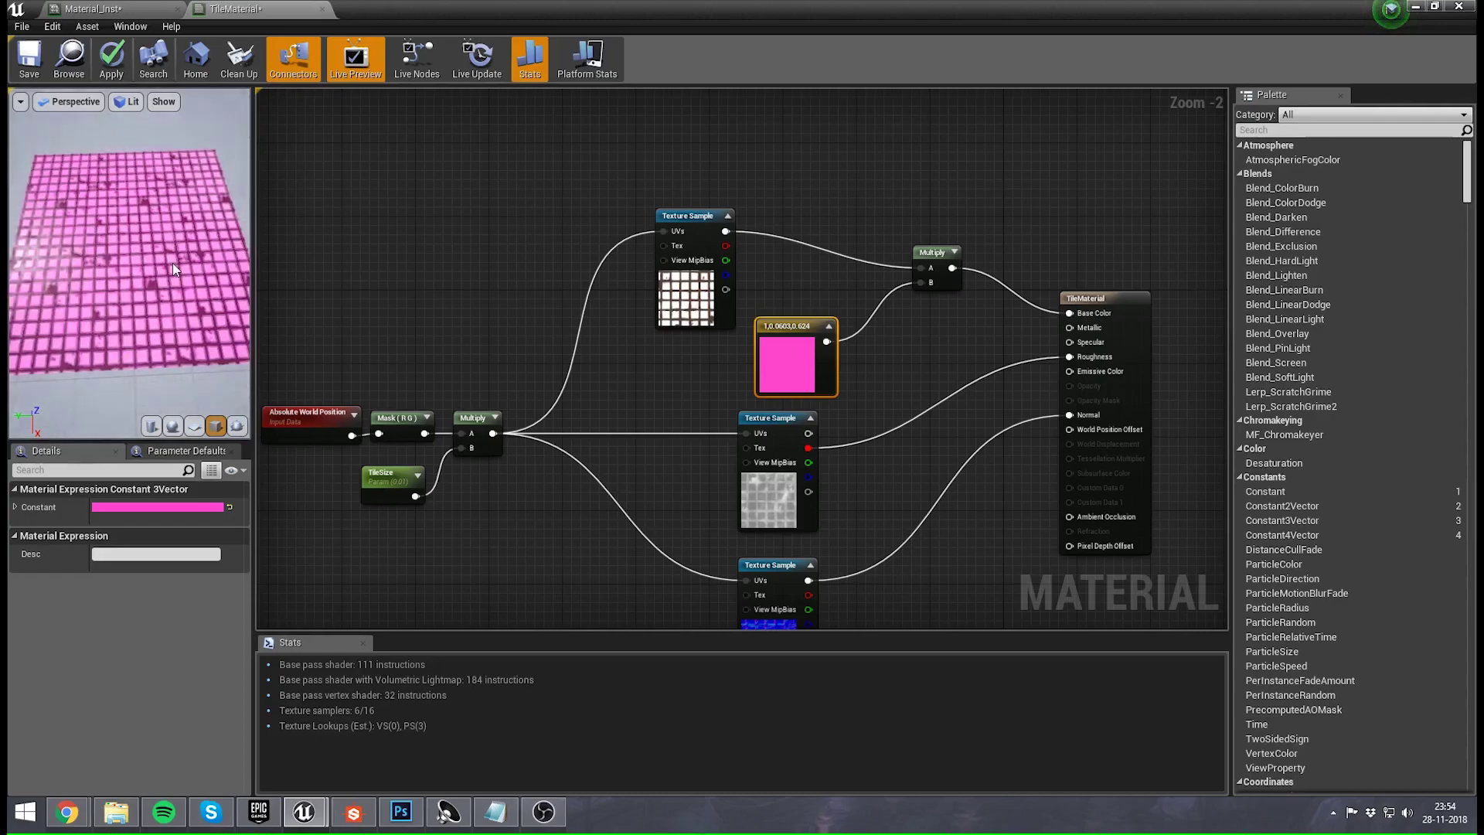
{"action": "left_click_drag", "start_coordinate": [174, 236], "coordinate": [136, 269]}
{"action": "scroll", "coordinate": [155, 255], "scroll_direction": "up", "scroll_amount": 8}
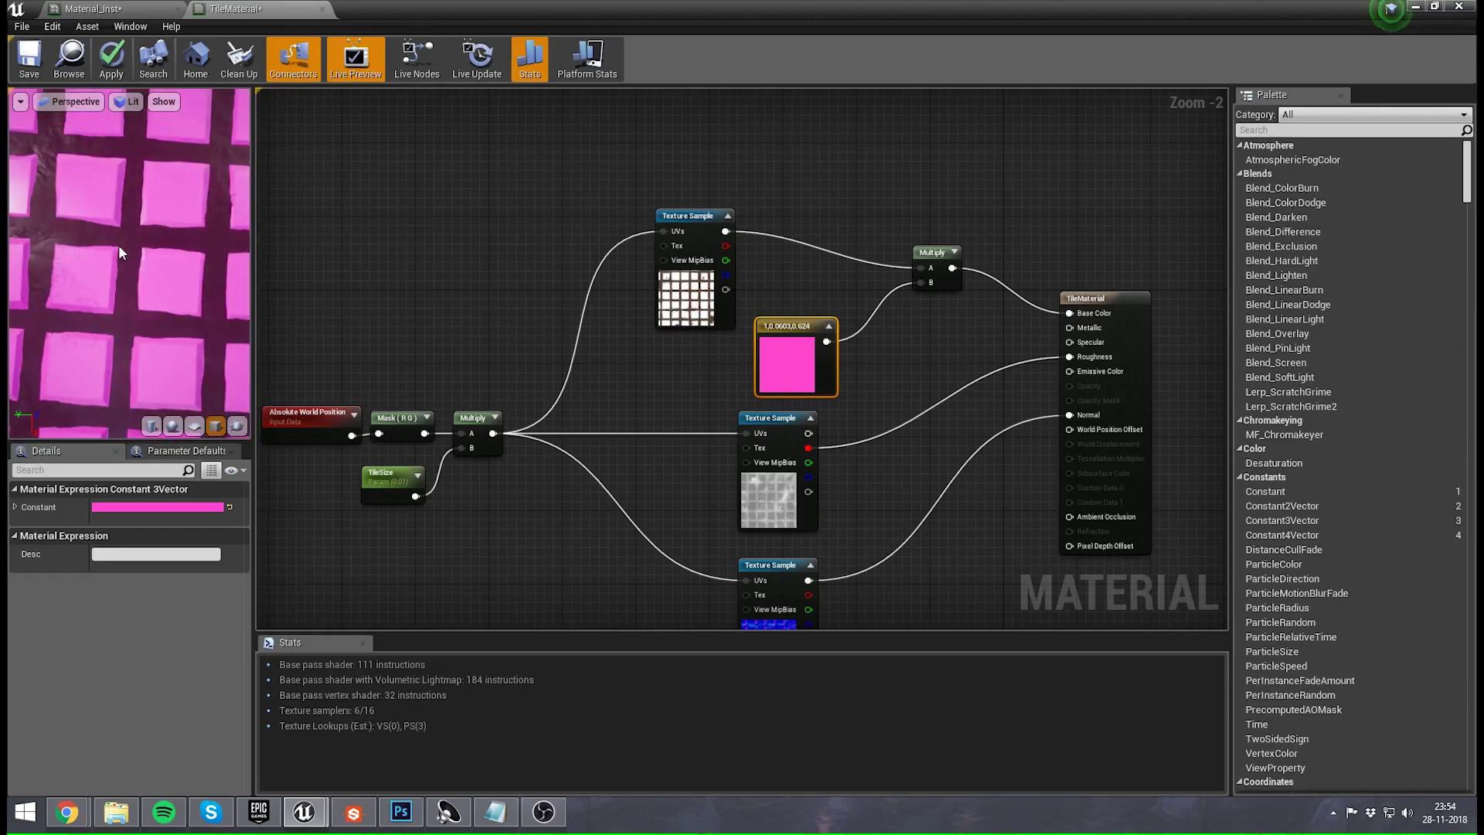
- Arrange the base colour sample higher up with the pink colour constant directly beneath it
{"action": "left_click_drag", "start_coordinate": [828, 369], "coordinate": [765, 378]}
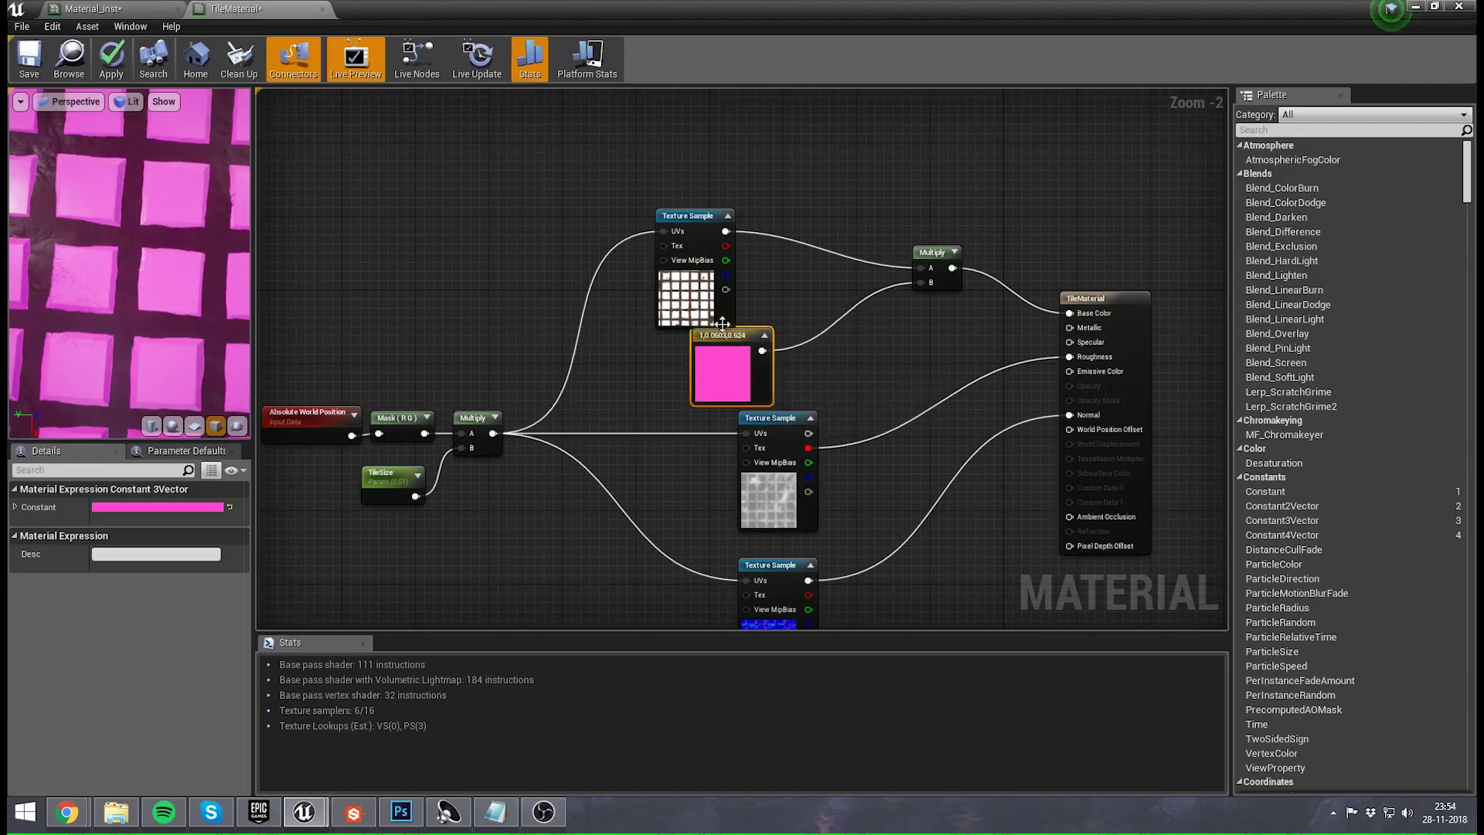
{"action": "left_click_drag", "start_coordinate": [714, 316], "coordinate": [731, 278]}
{"action": "left_click_drag", "start_coordinate": [727, 375], "coordinate": [718, 366]}
{"action": "left_click", "coordinate": [905, 364]}
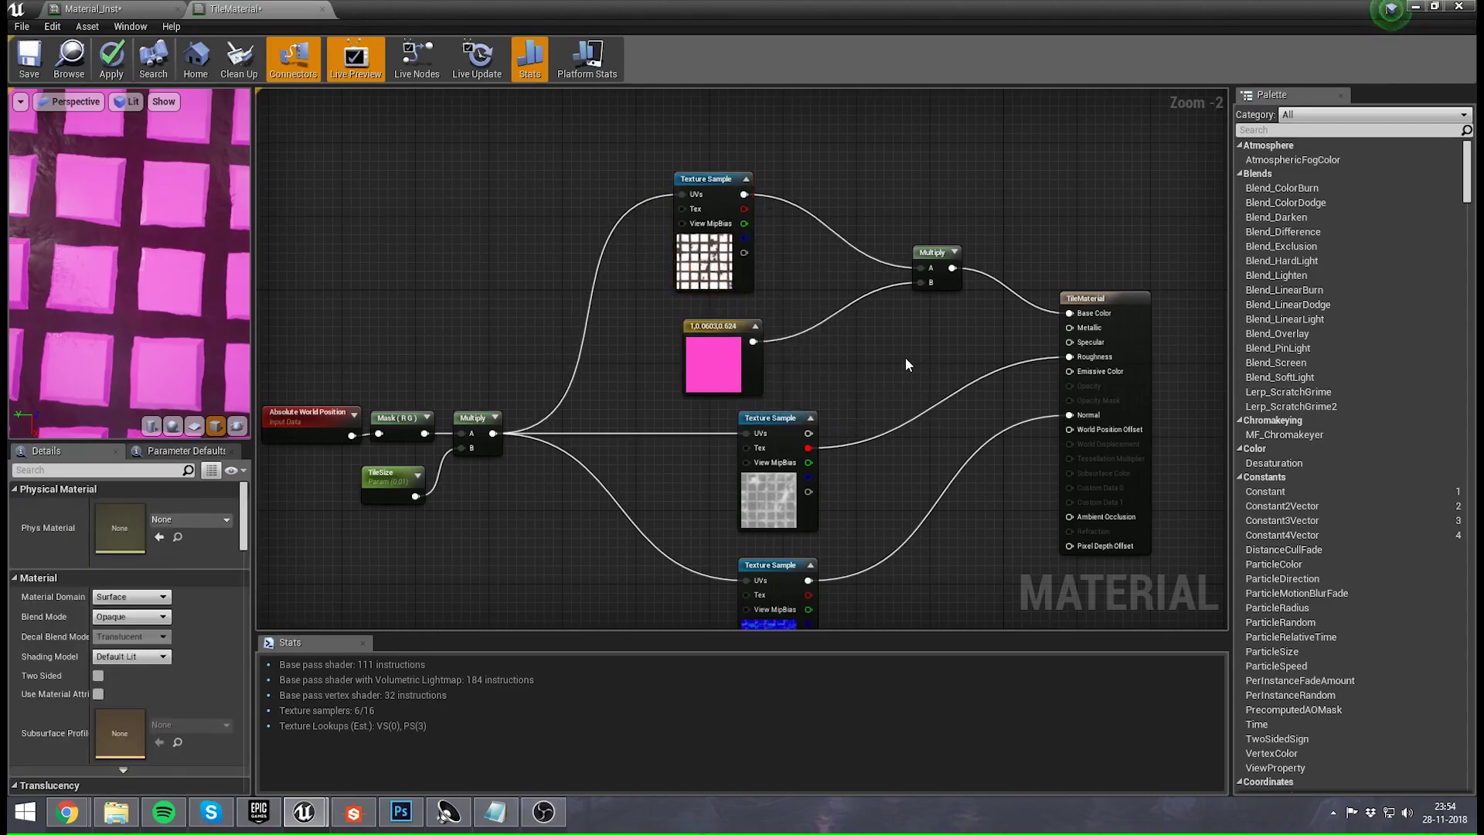
- Add a Texture Sample using TilesPBR_ColorMask and place it beside the pink colour constant
{"action": "left_click", "coordinate": [828, 337]}
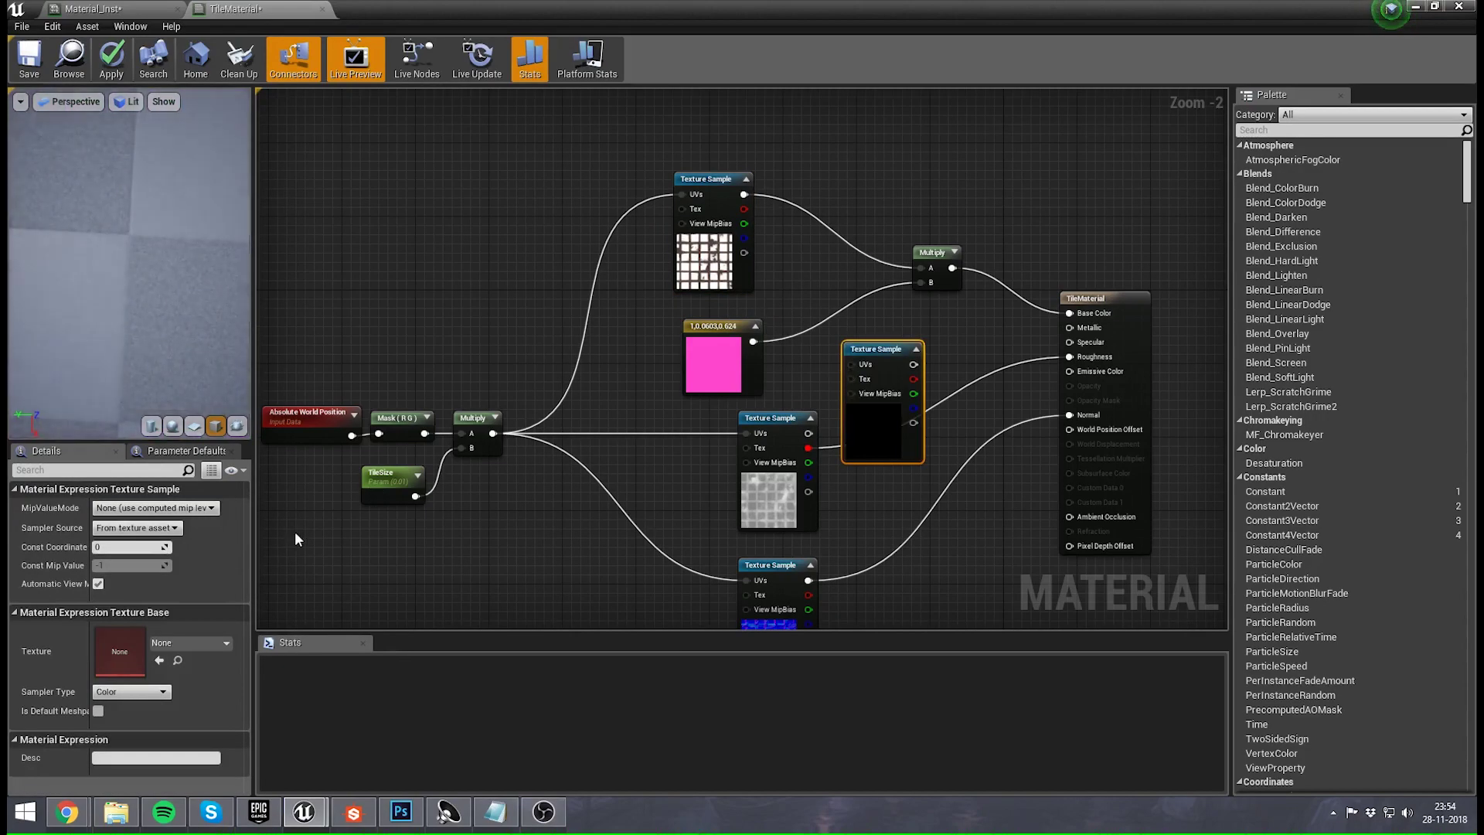
{"action": "left_click", "coordinate": [197, 642]}
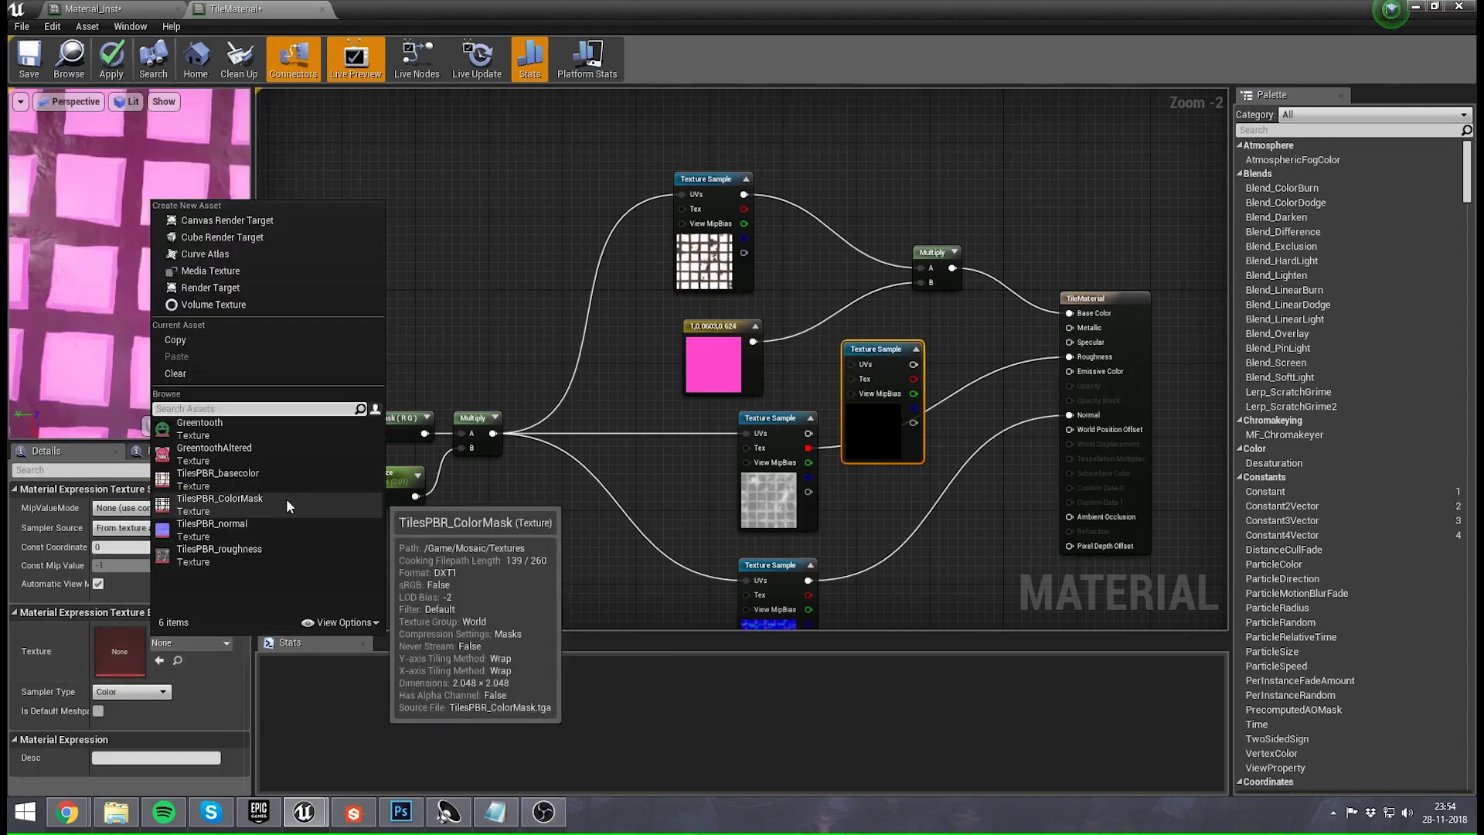
{"action": "left_click", "coordinate": [286, 501]}
{"action": "left_click_drag", "start_coordinate": [883, 430], "coordinate": [870, 407]}
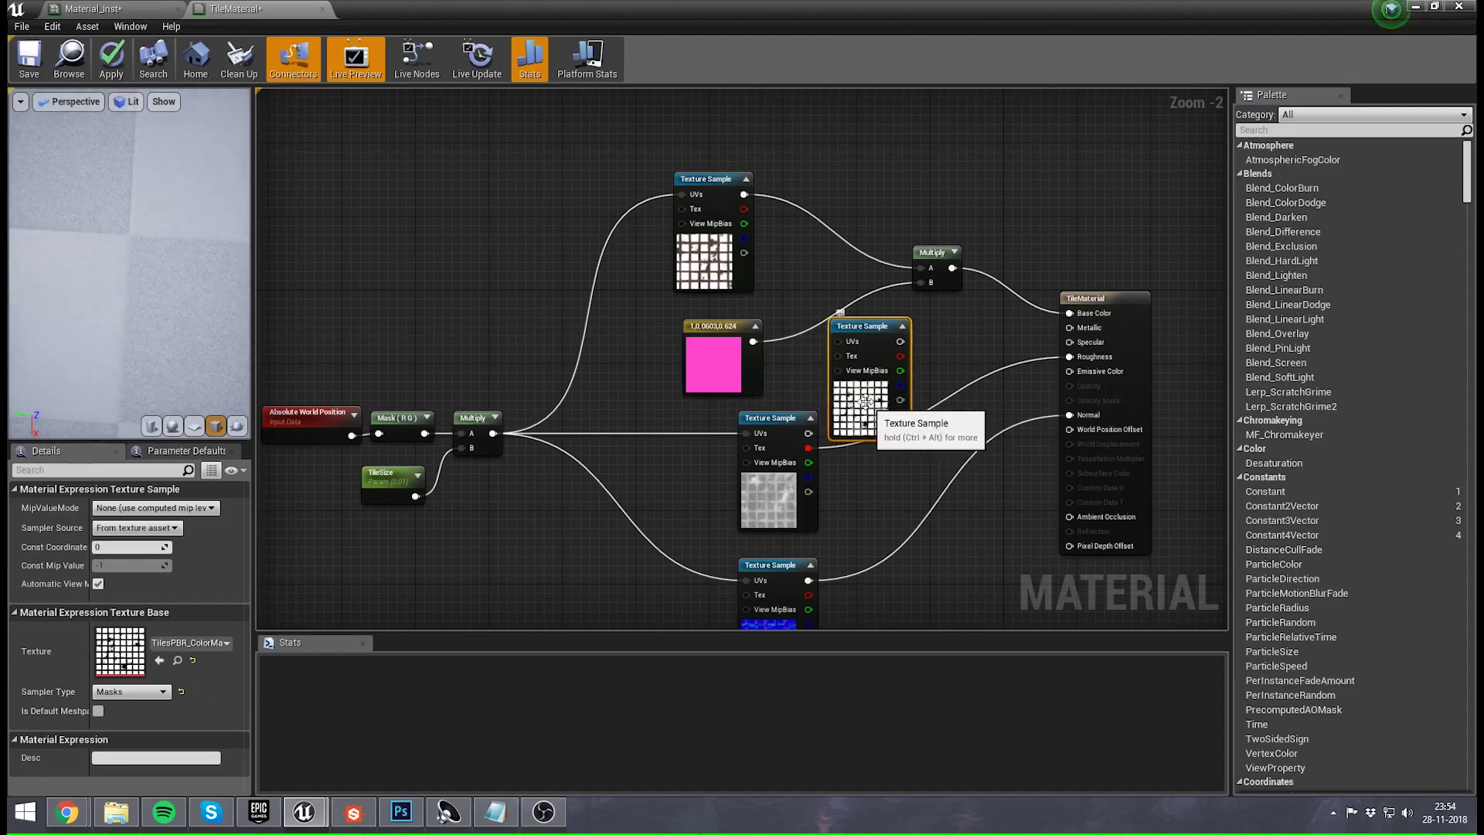
- Open the TilesPBR_ColorMask texture to examine its black and white tile areas, and return to the TileMaterial graph
{"action": "double_click", "coordinate": [118, 651]}
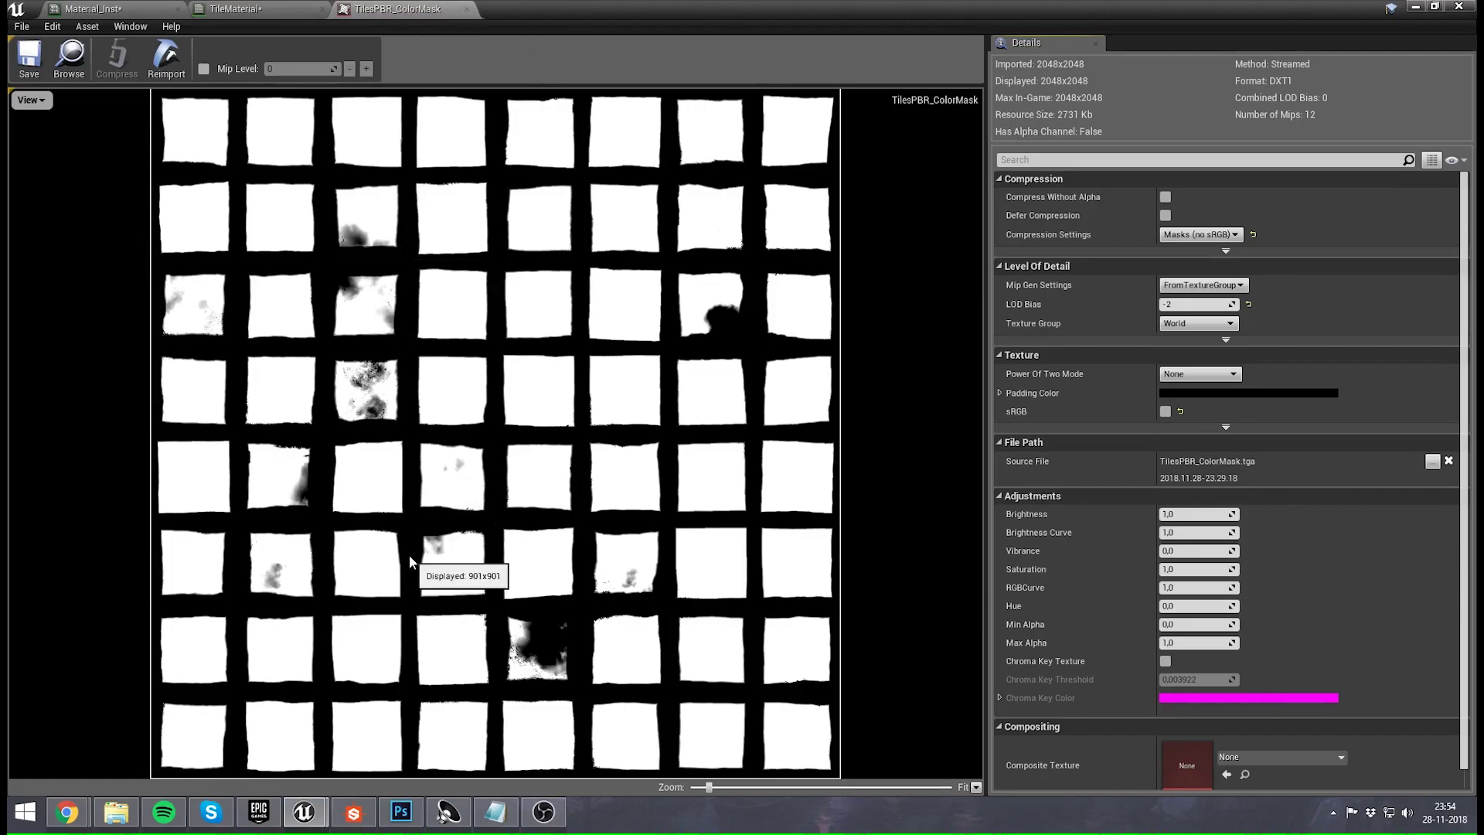
{"action": "middle_click", "coordinate": [373, 9]}
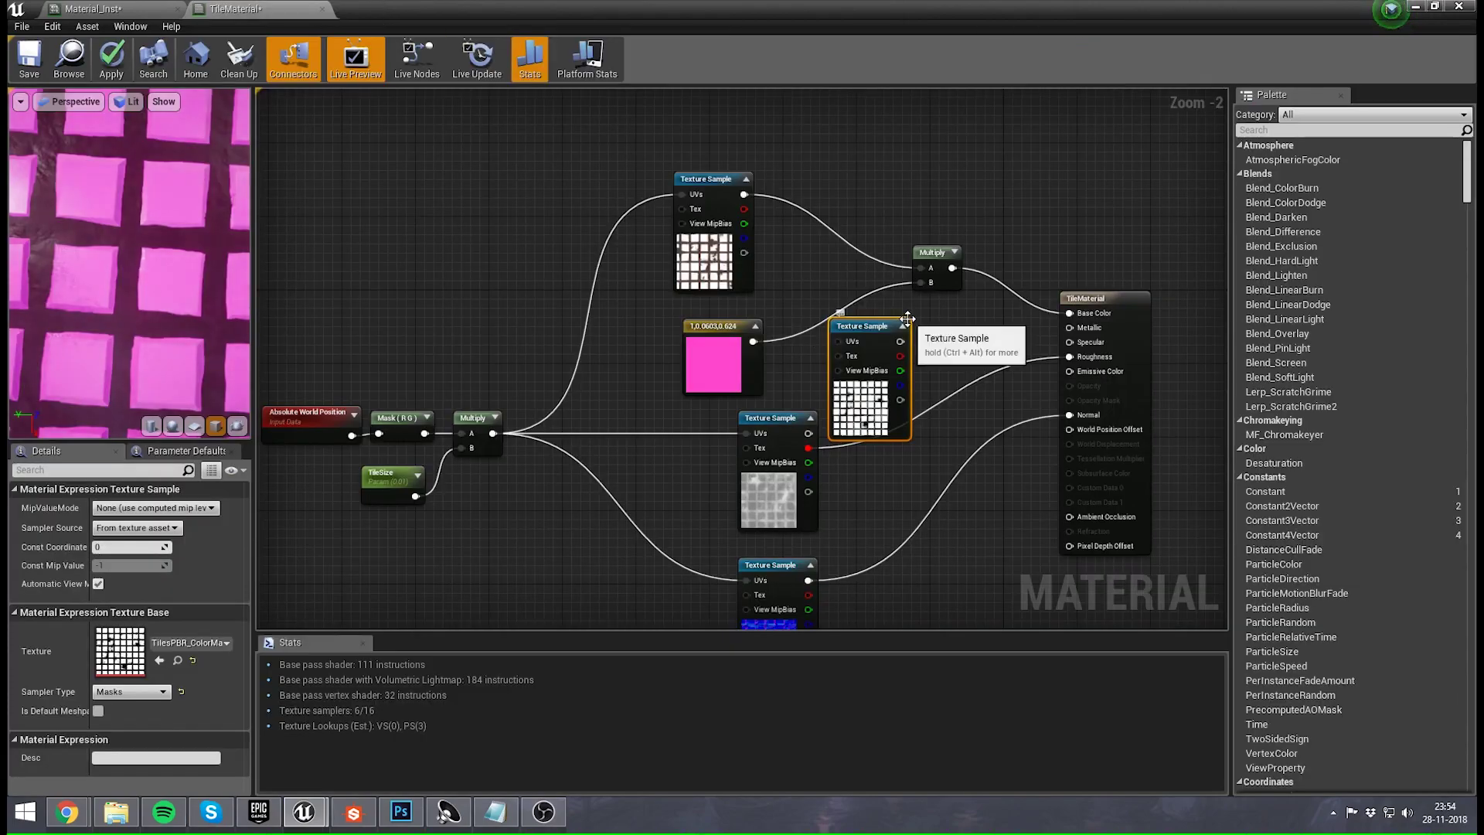
{"action": "left_click", "coordinate": [910, 215]}
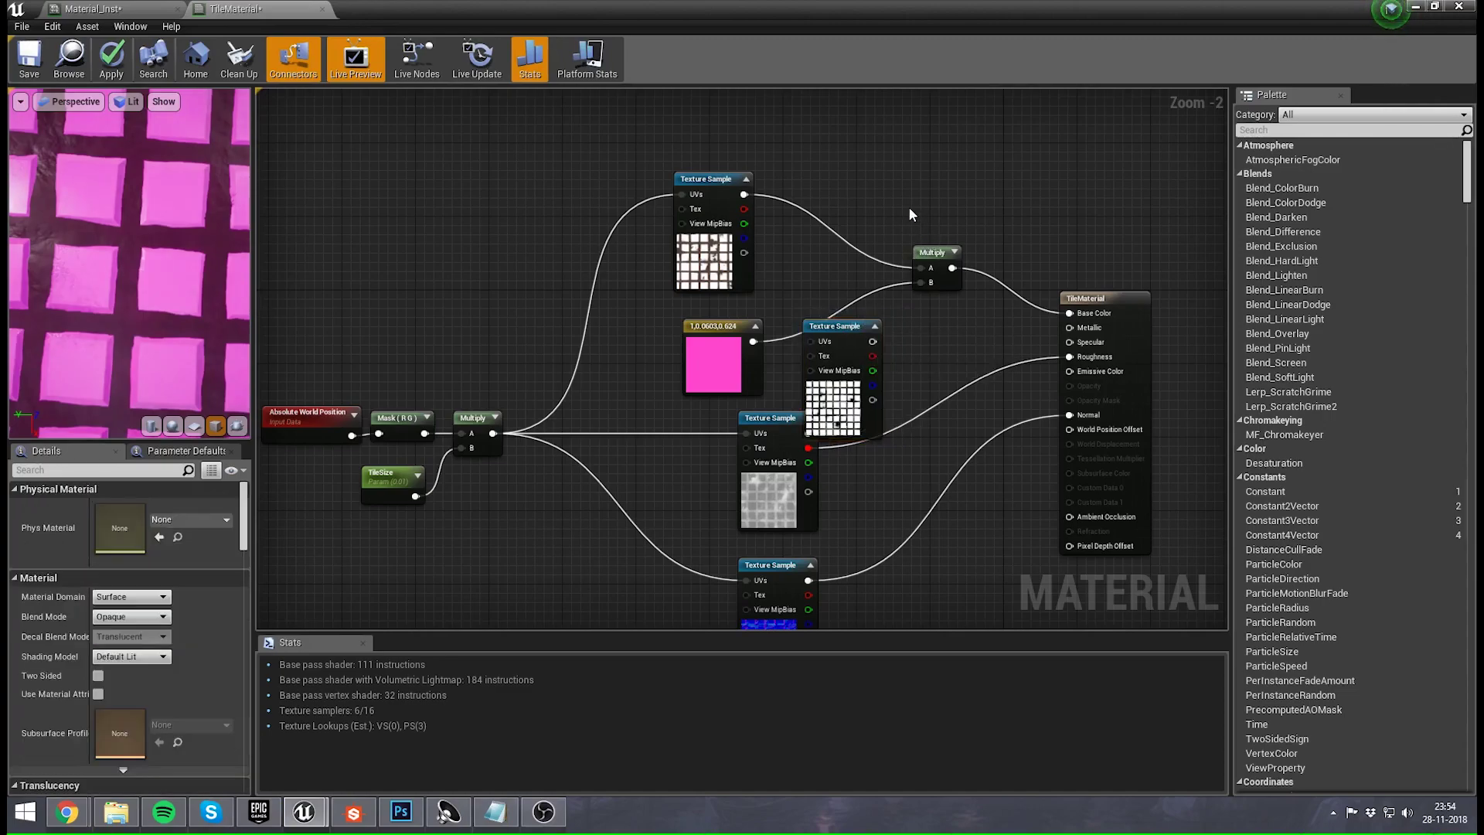
- Replace the Base Color Multiply with a Lerp node and feed the colour mask sample into its Alpha input
{"action": "left_click", "coordinate": [930, 266]}
{"action": "key", "text": "Delete"}
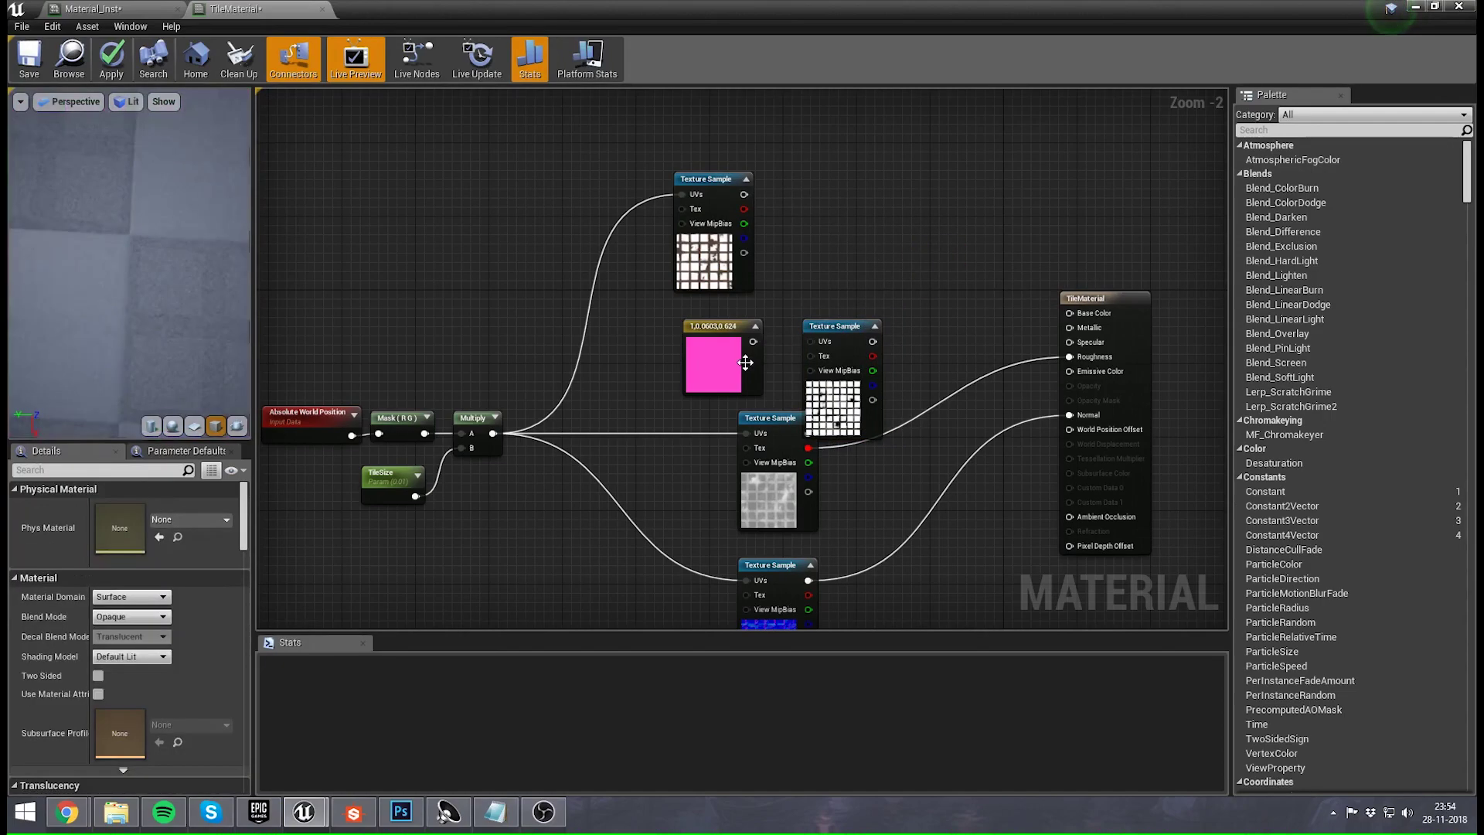
{"action": "left_click", "coordinate": [888, 222]}
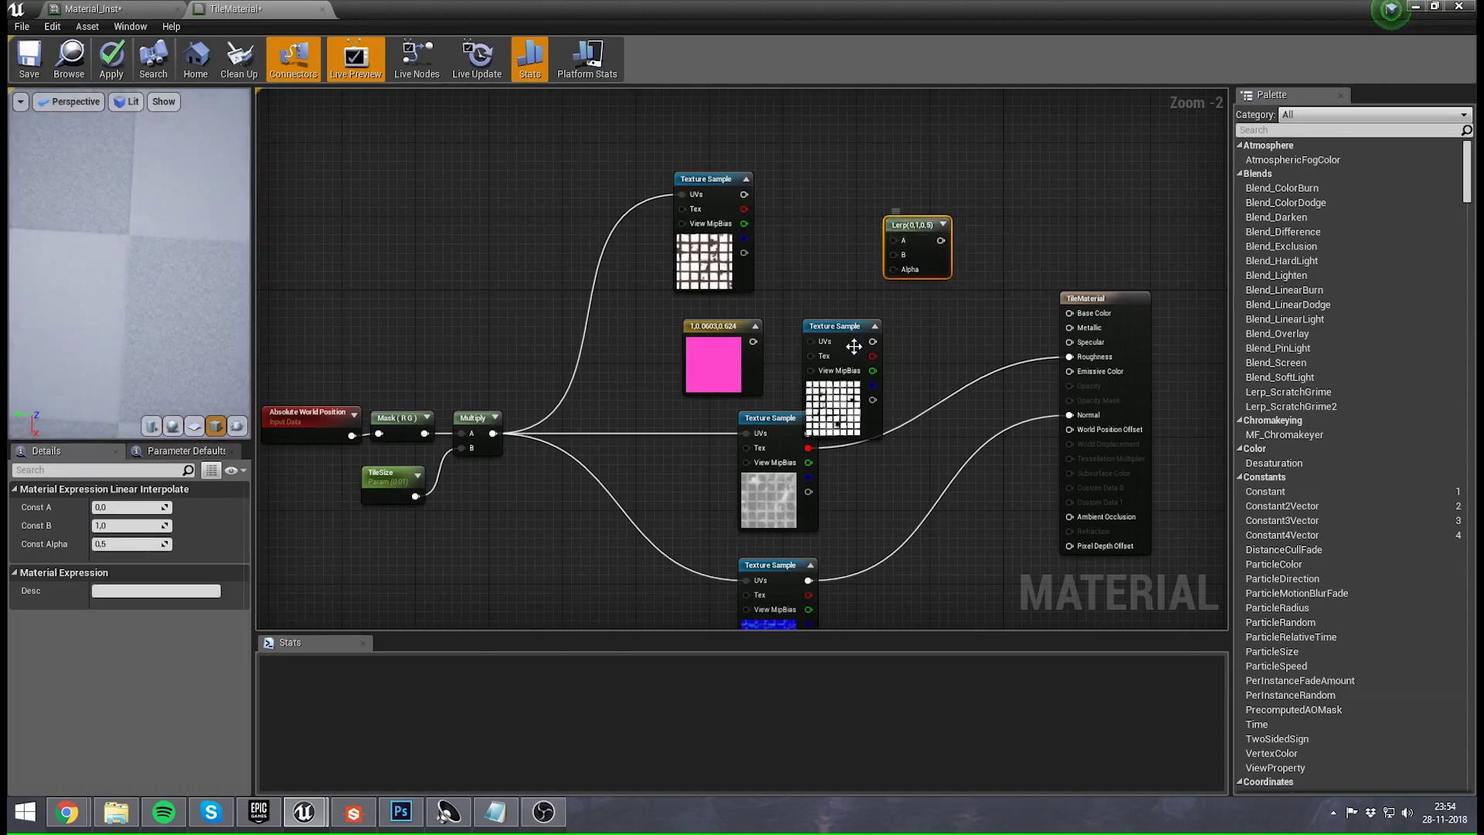
{"action": "left_click_drag", "start_coordinate": [871, 343], "coordinate": [893, 269]}
{"action": "left_click_drag", "start_coordinate": [837, 386], "coordinate": [807, 358]}
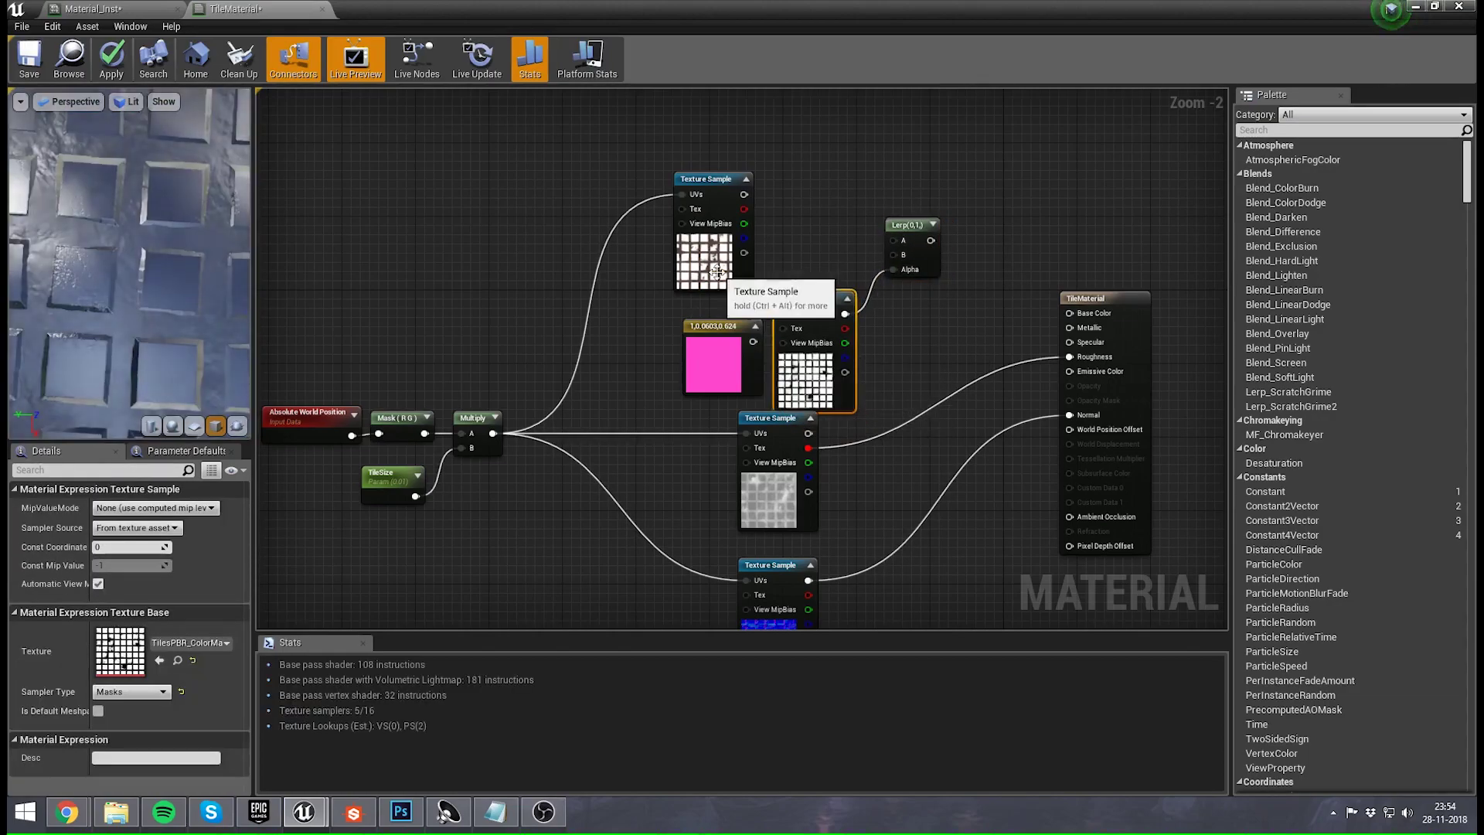
- Stack the base colour sample above the pink constant and connect them to the Lerp's A and B inputs respectively
{"action": "left_click_drag", "start_coordinate": [712, 268], "coordinate": [728, 203]}
{"action": "left_click", "coordinate": [838, 180]}
{"action": "left_click_drag", "start_coordinate": [762, 129], "coordinate": [897, 240]}
{"action": "left_click_drag", "start_coordinate": [758, 334], "coordinate": [761, 252]}
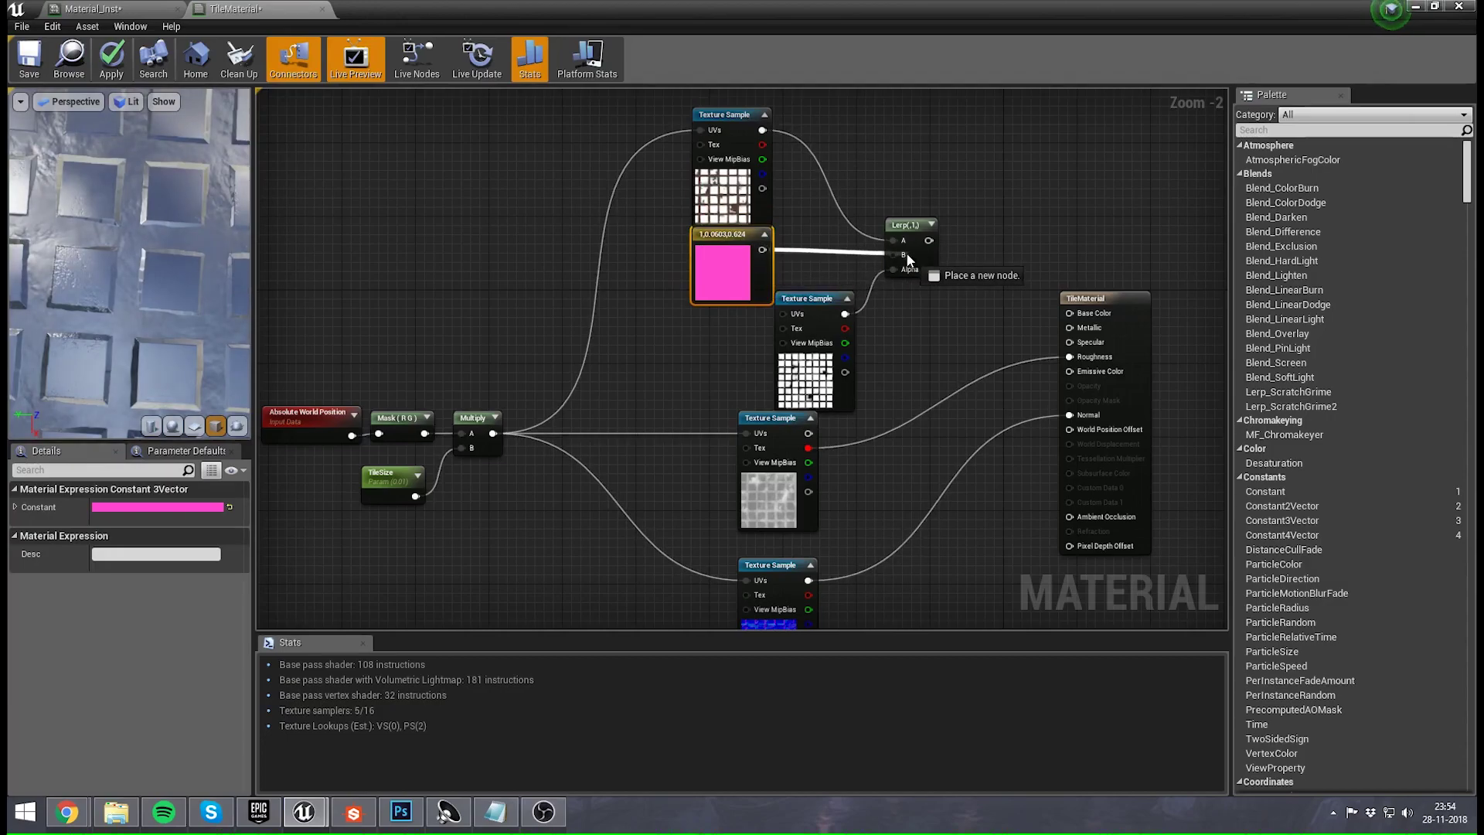
{"action": "left_click_drag", "start_coordinate": [909, 260], "coordinate": [898, 255]}
- Connect the world-position Multiply output to the colour mask sample's UVs and line up the mask and roughness samples
{"action": "left_click_drag", "start_coordinate": [783, 314], "coordinate": [492, 434]}
{"action": "left_click_drag", "start_coordinate": [813, 377], "coordinate": [776, 378]}
{"action": "left_click_drag", "start_coordinate": [767, 479], "coordinate": [766, 498]}
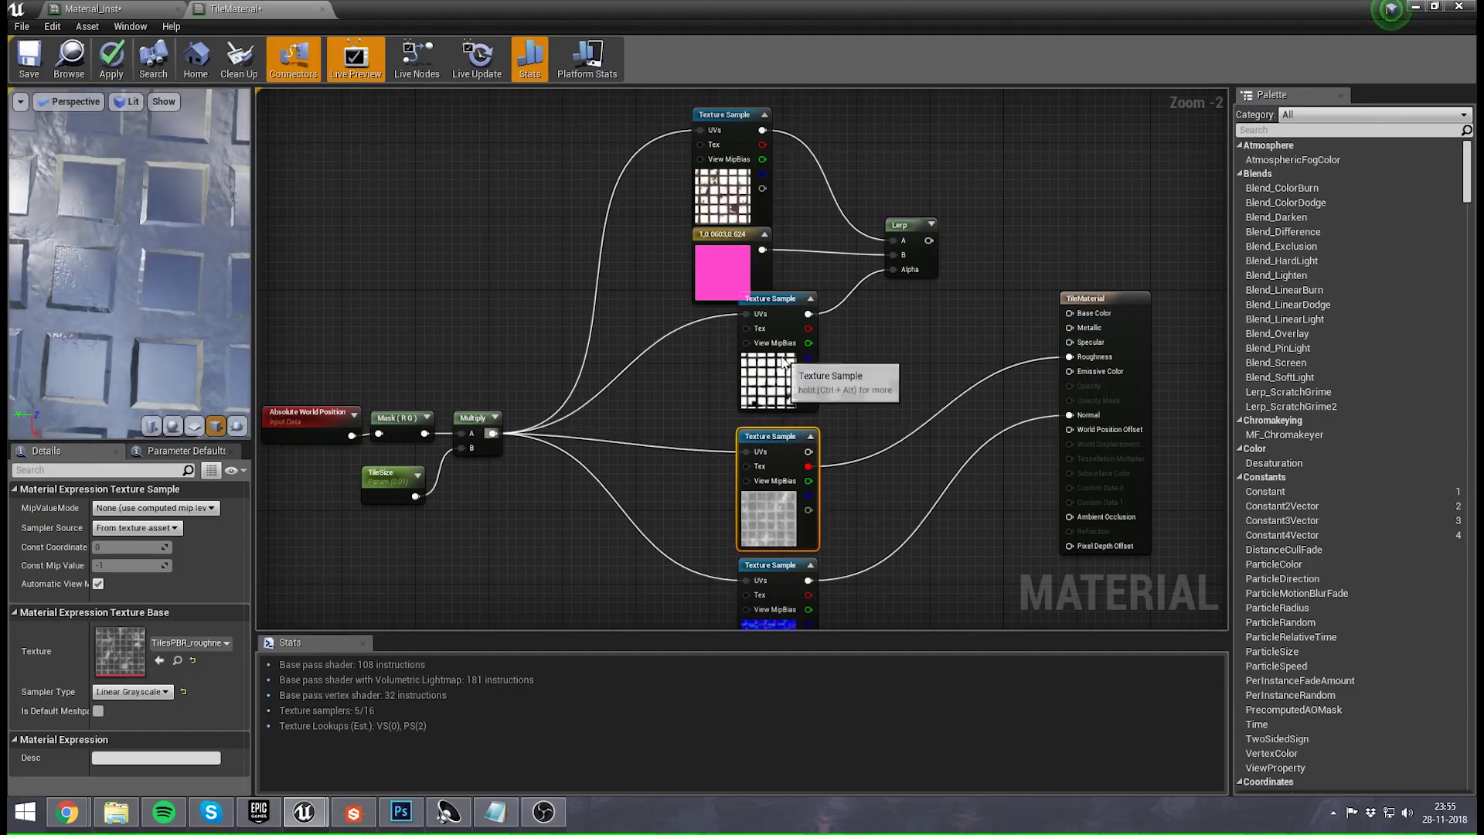
{"action": "left_click_drag", "start_coordinate": [783, 362], "coordinate": [783, 371]}
- Connect the Lerp output to Base Color, apply the material and inspect the masked pink tiles on the preview mesh
{"action": "left_click", "coordinate": [888, 346]}
{"action": "left_click_drag", "start_coordinate": [928, 241], "coordinate": [930, 242]}
{"action": "left_click_drag", "start_coordinate": [1074, 312], "coordinate": [1071, 313]}
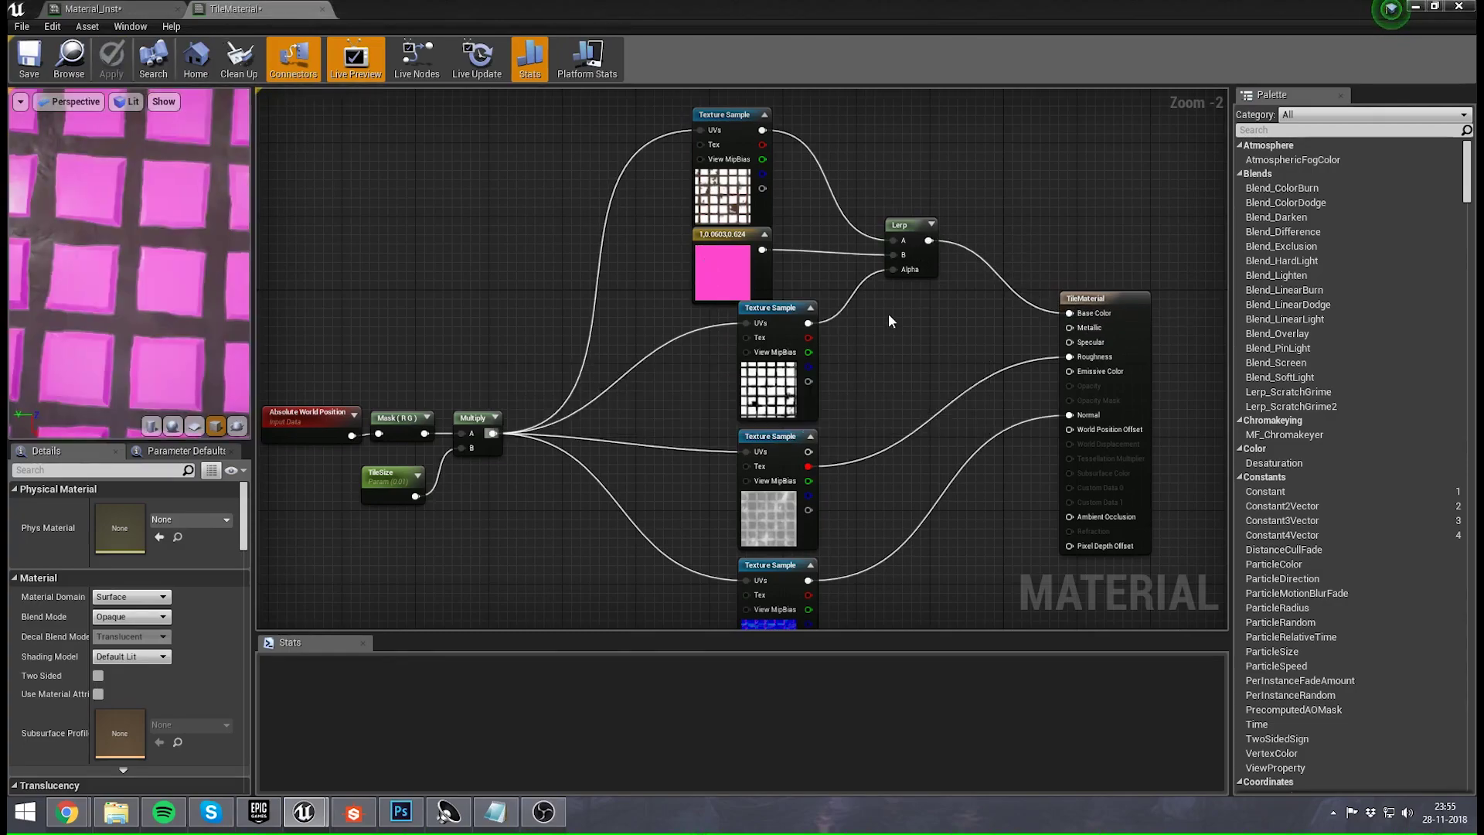
{"action": "mouse_move", "coordinate": [122, 267]}
{"action": "right_mouse_down"}
{"action": "mouse_move", "coordinate": [122, 208]}
{"action": "mouse_move", "coordinate": [125, 258]}
{"action": "right_mouse_up"}
{"action": "left_click_drag", "start_coordinate": [129, 258], "coordinate": [159, 224]}
{"action": "mouse_move", "coordinate": [129, 258]}
{"action": "right_mouse_down"}
{"action": "mouse_move", "coordinate": [129, 185]}
{"action": "mouse_move", "coordinate": [128, 278]}
{"action": "right_mouse_up"}
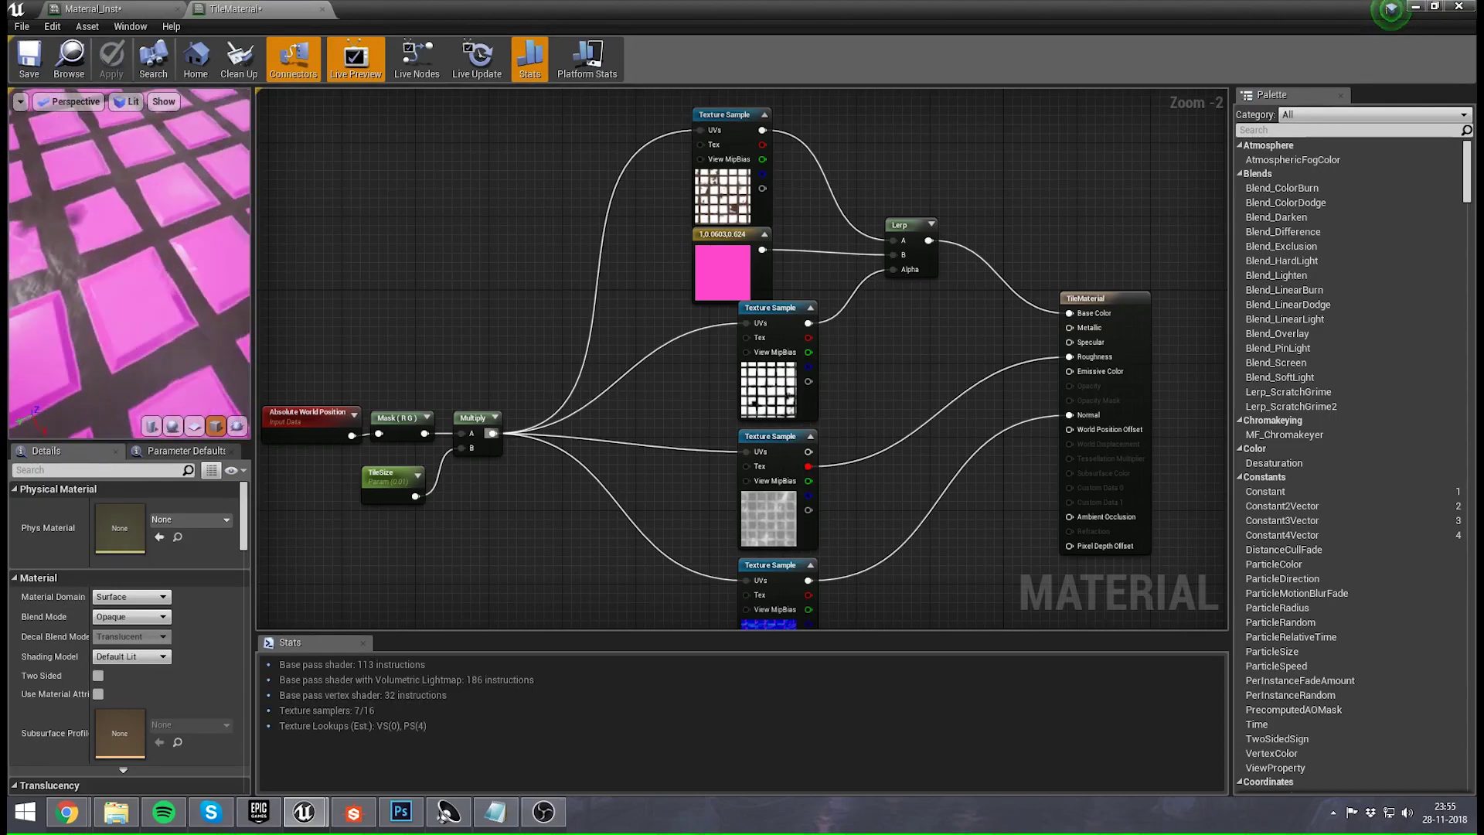
{"action": "left_click_drag", "start_coordinate": [136, 266], "coordinate": [193, 280]}
{"action": "right_click_drag", "start_coordinate": [155, 253], "coordinate": [158, 242]}
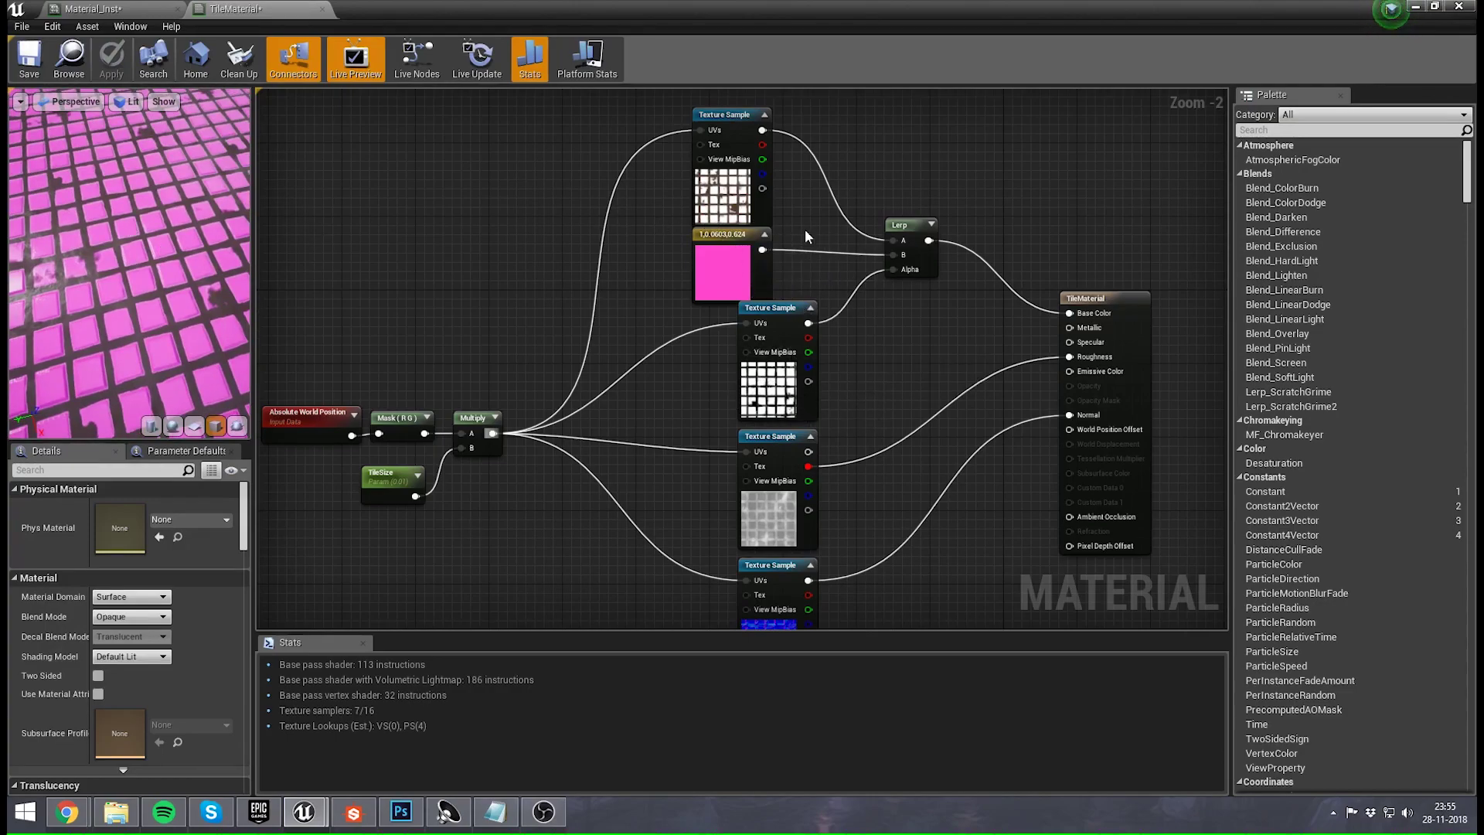
{"action": "right_click_drag", "start_coordinate": [110, 267], "coordinate": [112, 247]}
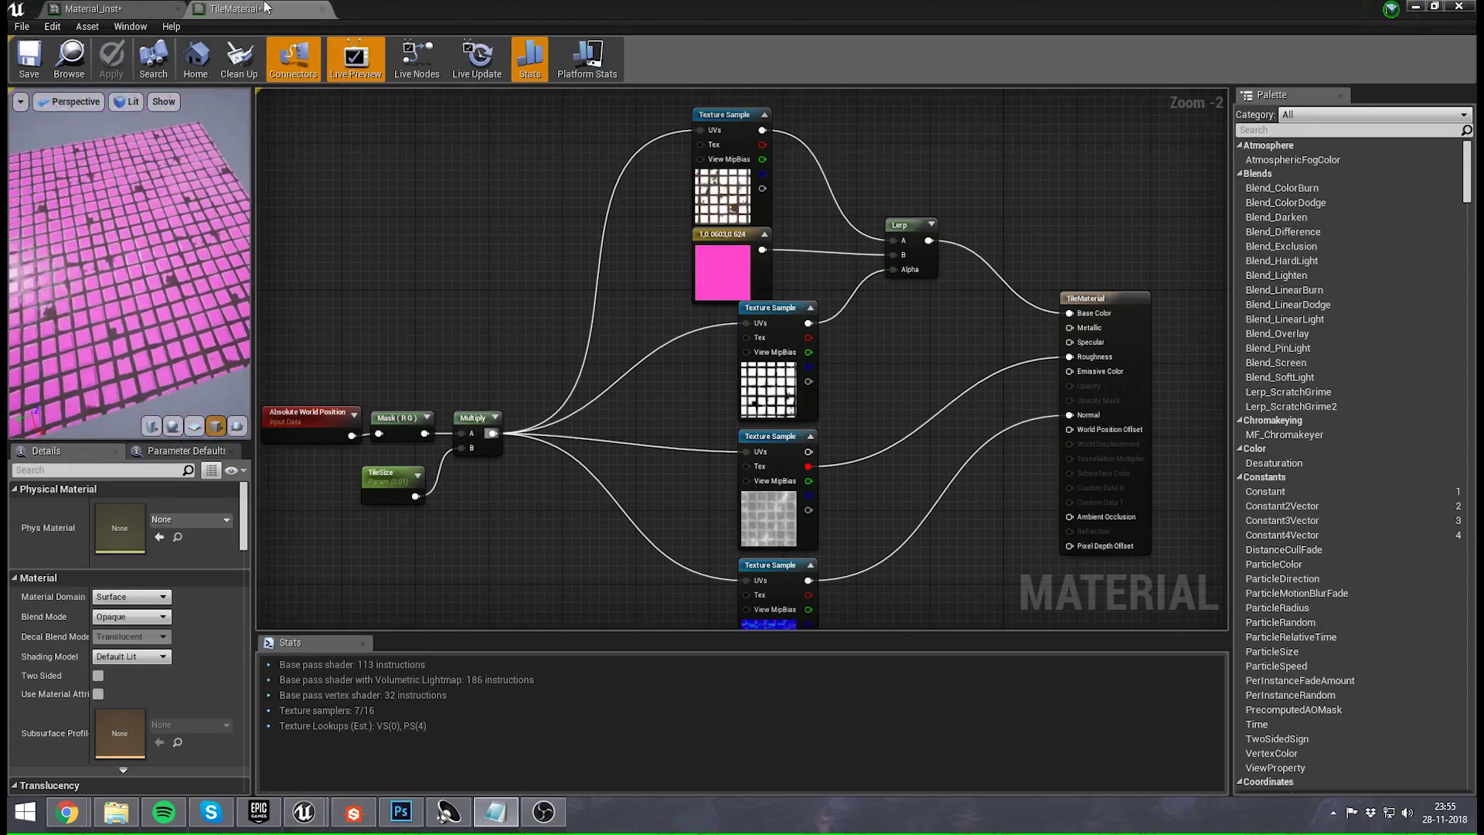
- Shrink the material editor away and assign TileMaterial to the Floor in the level
{"action": "left_click_drag", "start_coordinate": [698, 14], "coordinate": [0, 104]}
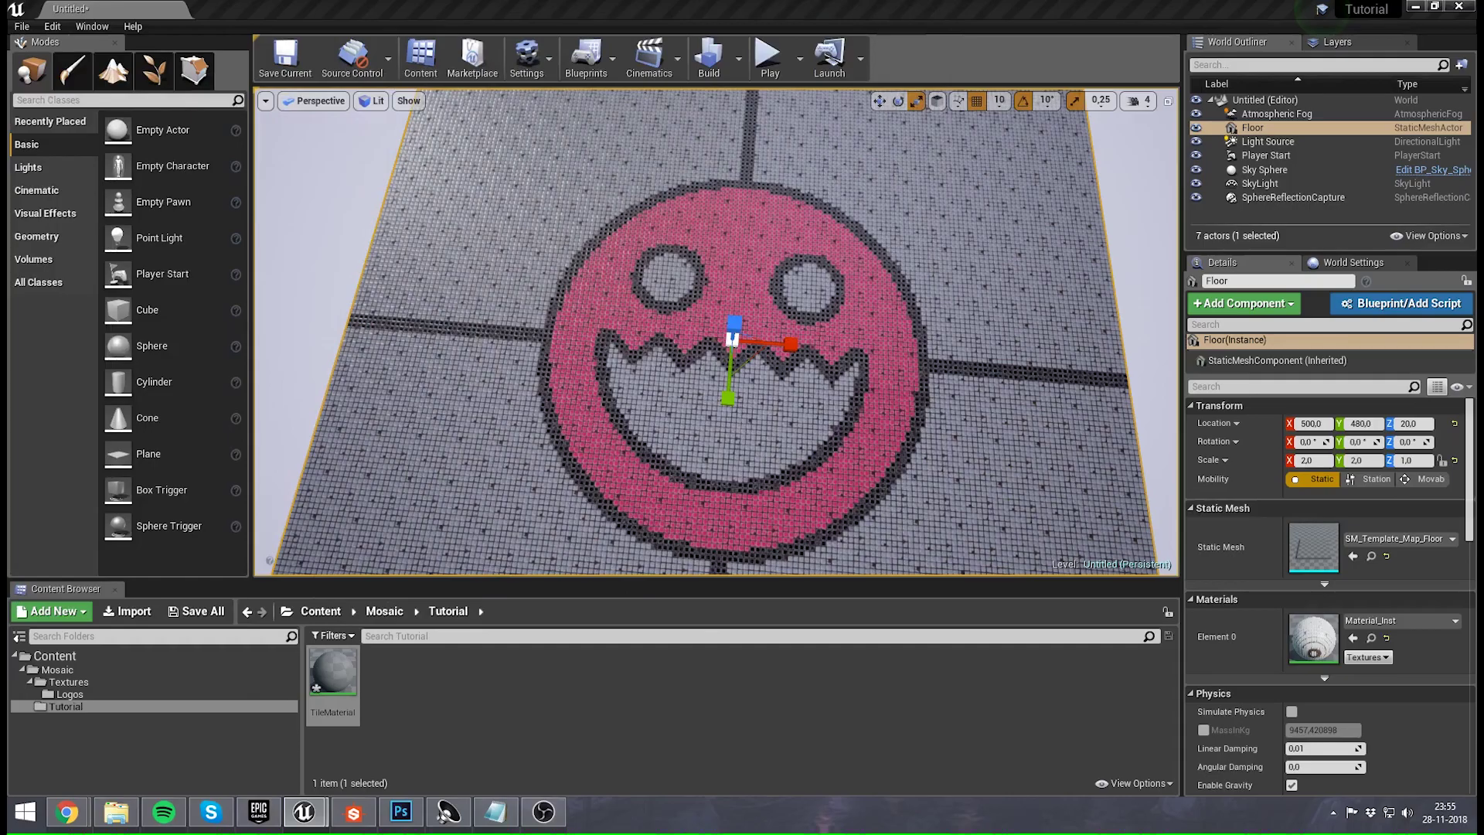
{"action": "left_click_drag", "start_coordinate": [345, 663], "coordinate": [604, 418]}
{"action": "mouse_move", "coordinate": [405, 306]}
{"action": "right_mouse_down"}
{"action": "mouse_move", "coordinate": [405, 266]}
{"action": "mouse_move", "coordinate": [405, 305]}
{"action": "right_mouse_up"}
- Change the pink Constant3Vector to light peach (R 1.0, G 0.757, B 0.571) and apply it to check the floor
{"action": "double_click", "coordinate": [332, 671]}
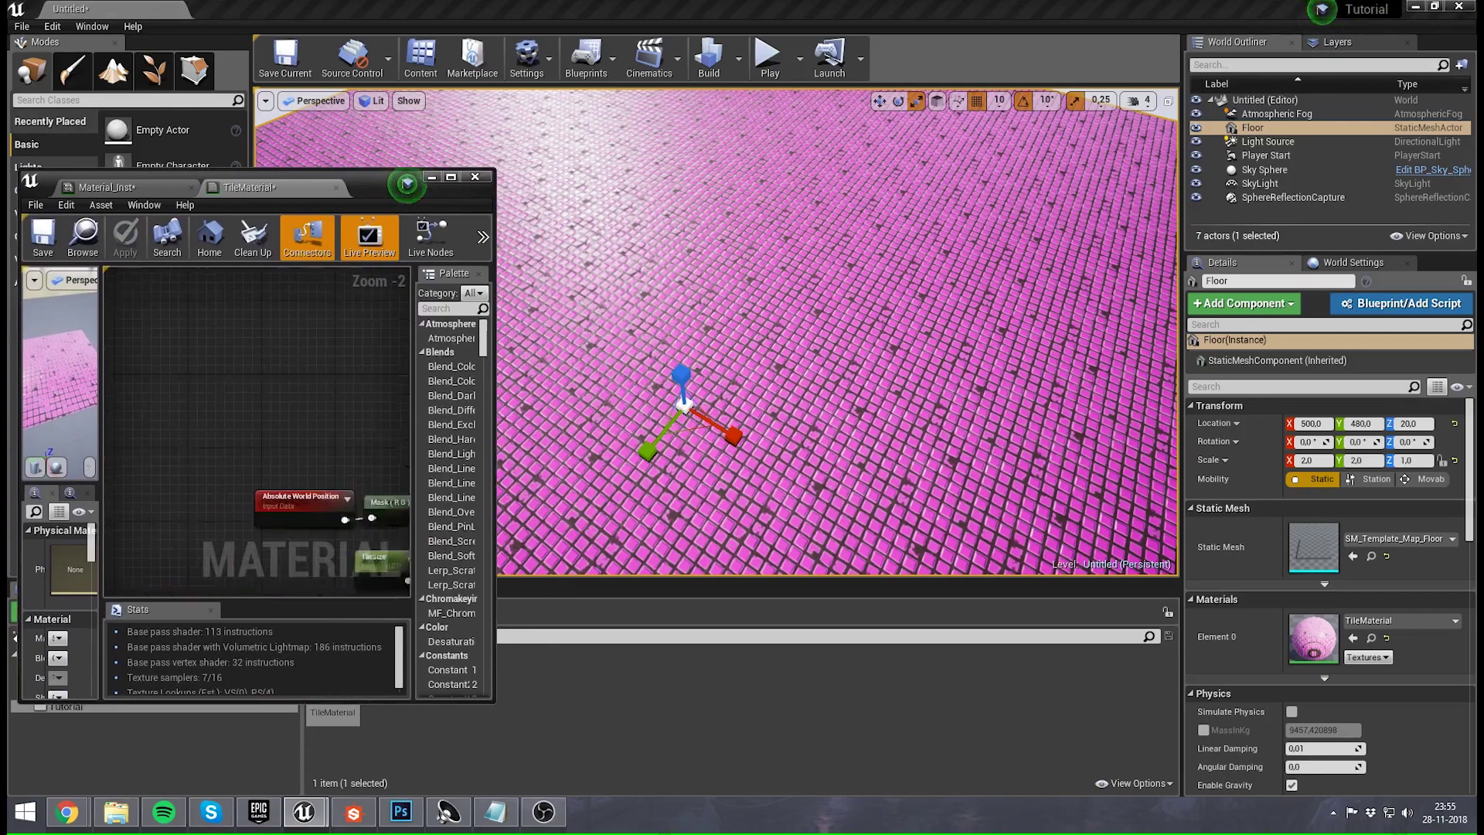
{"action": "right_click_drag", "start_coordinate": [282, 395], "coordinate": [108, 562]}
{"action": "left_click", "coordinate": [259, 410]}
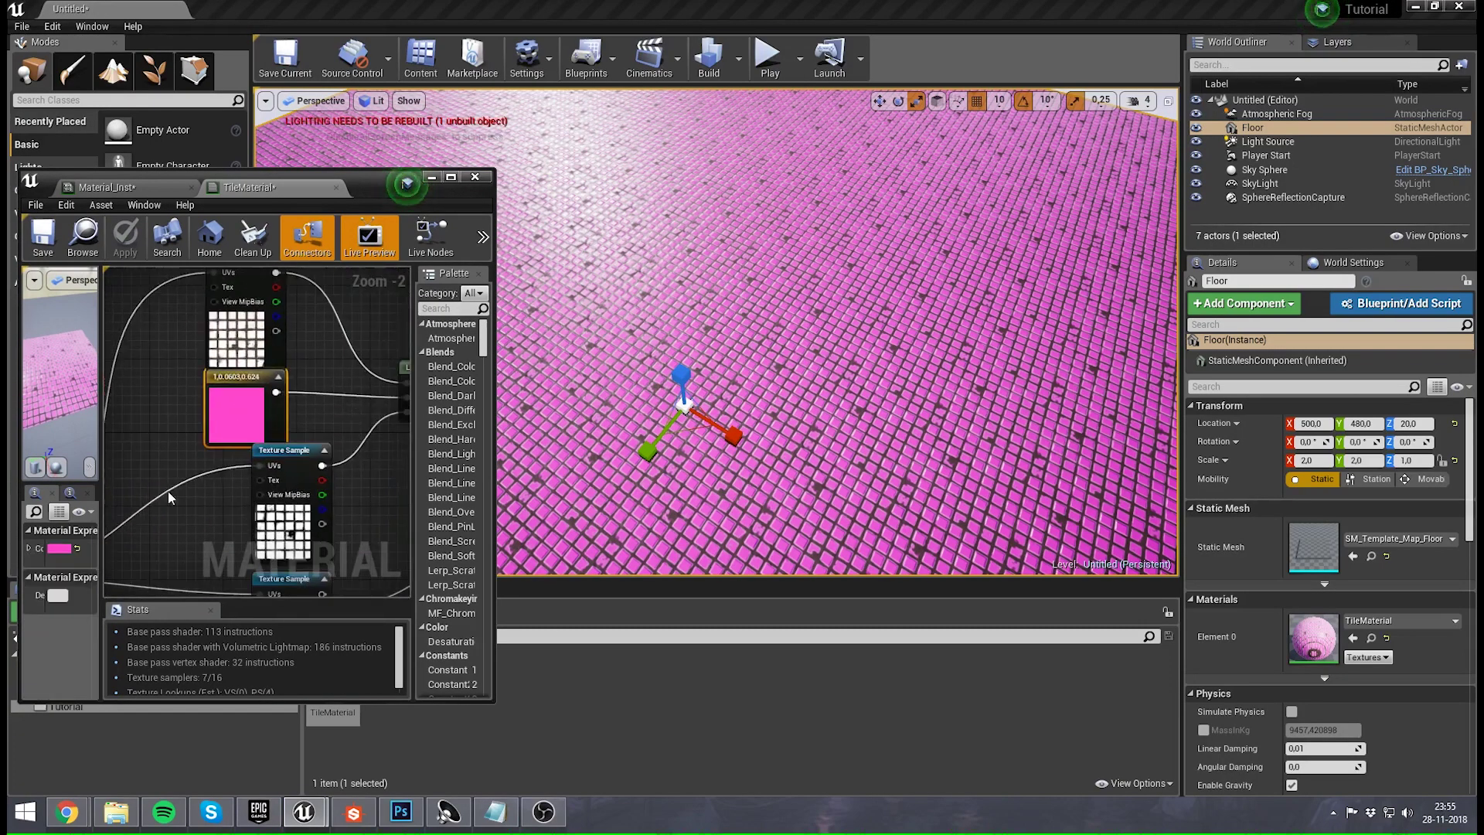
{"action": "left_click", "coordinate": [59, 549]}
{"action": "left_click_drag", "start_coordinate": [166, 526], "coordinate": [192, 526]}
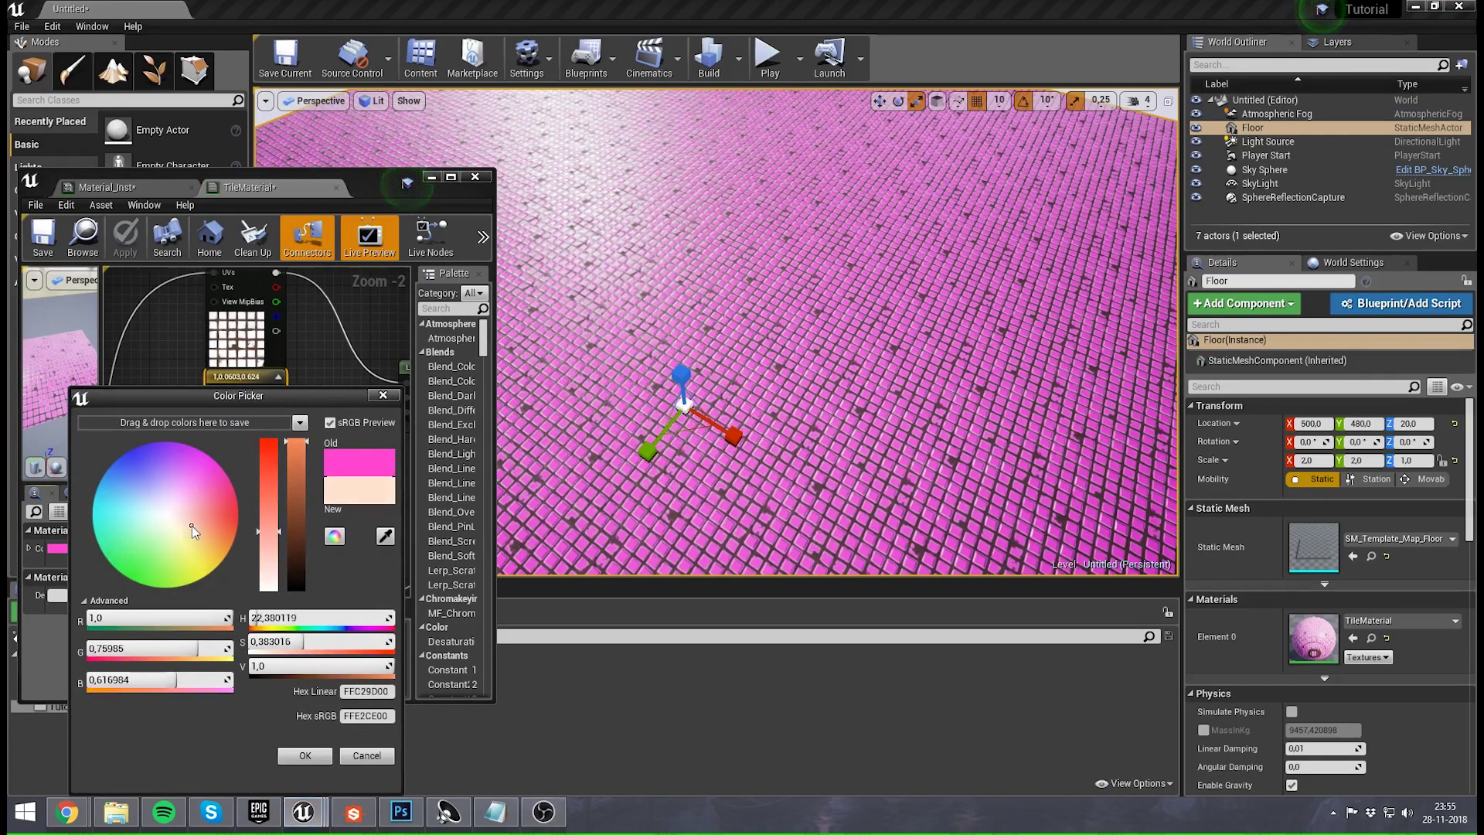
{"action": "left_click", "coordinate": [305, 755]}
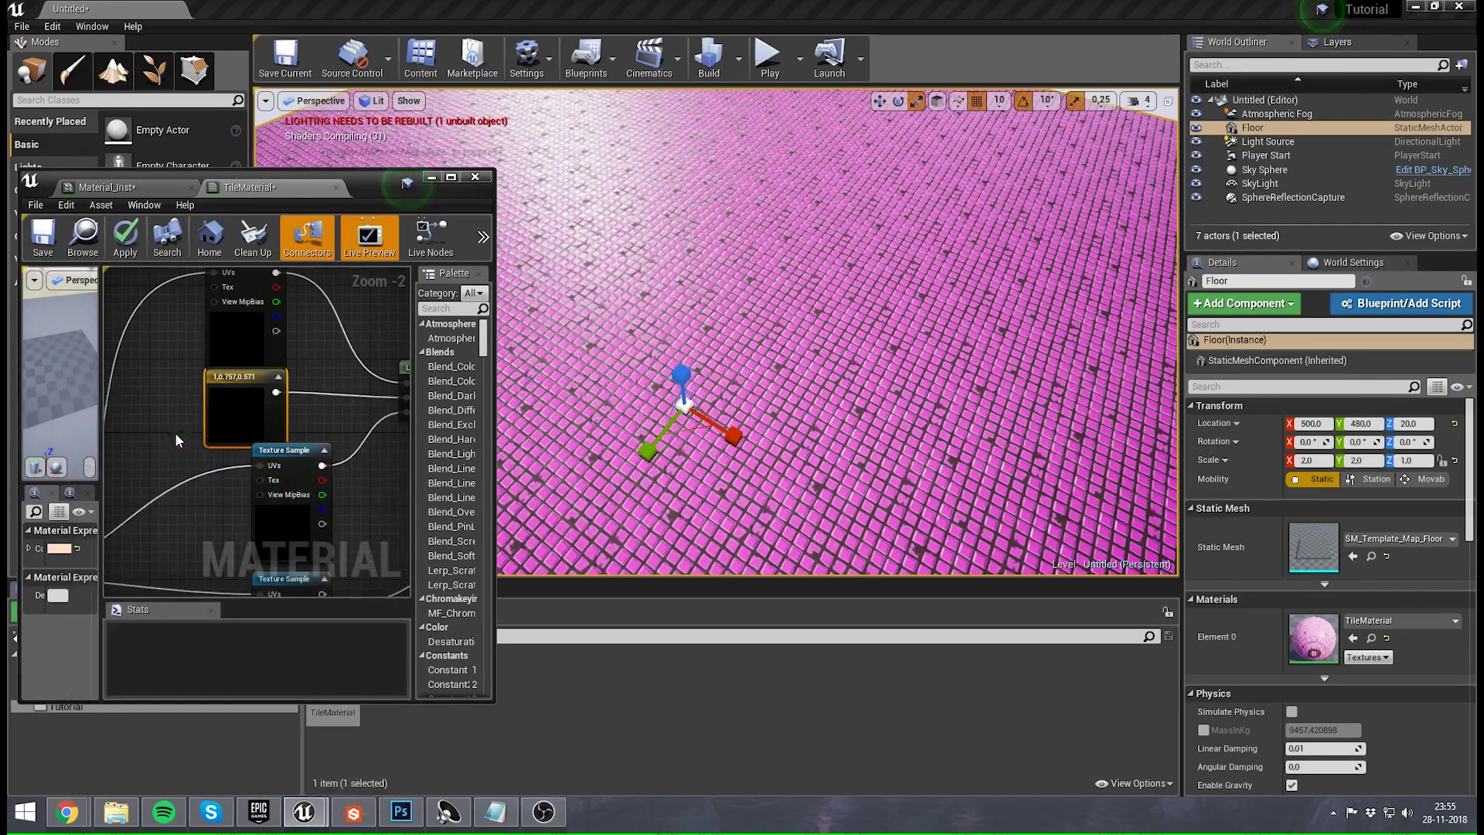
{"action": "left_click", "coordinate": [125, 238]}
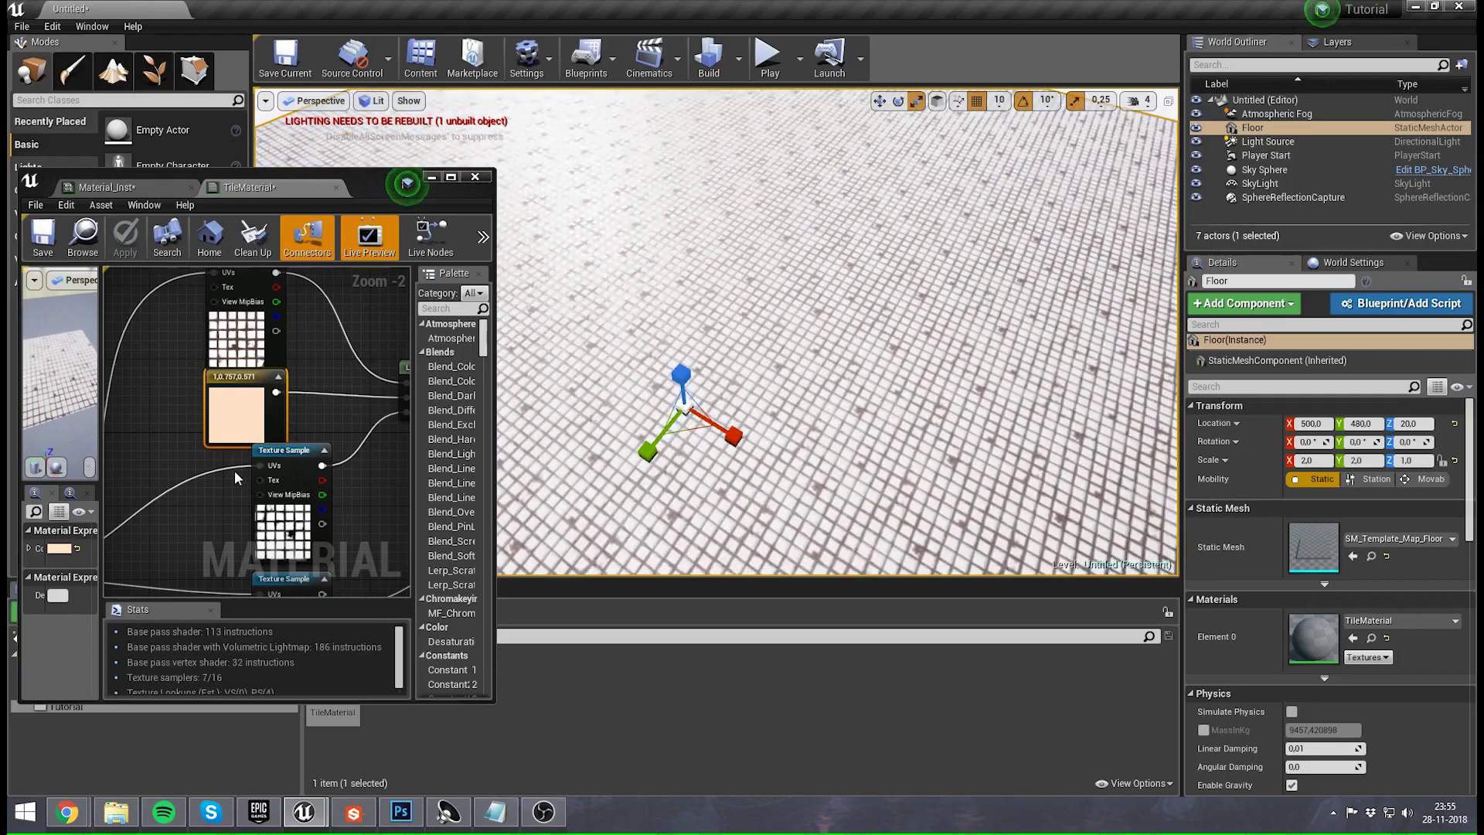
{"action": "right_click_drag", "start_coordinate": [654, 367], "coordinate": [642, 329]}
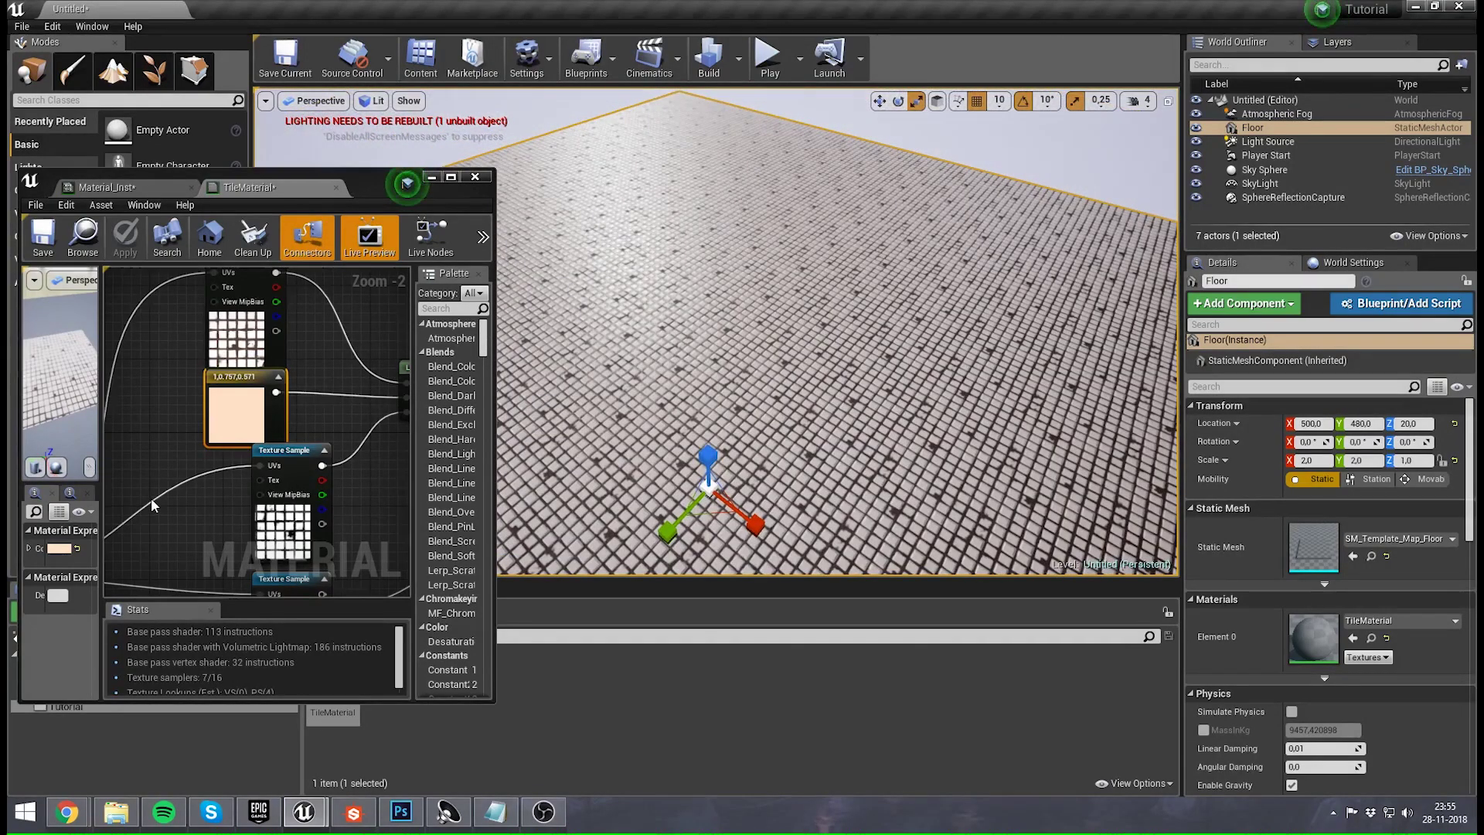
- Set the TileSize parameter's default value to 0.02 and apply it to the floor
{"action": "right_click_drag", "start_coordinate": [150, 503], "coordinate": [366, 361]}
{"action": "right_click_drag", "start_coordinate": [281, 457], "coordinate": [334, 411]}
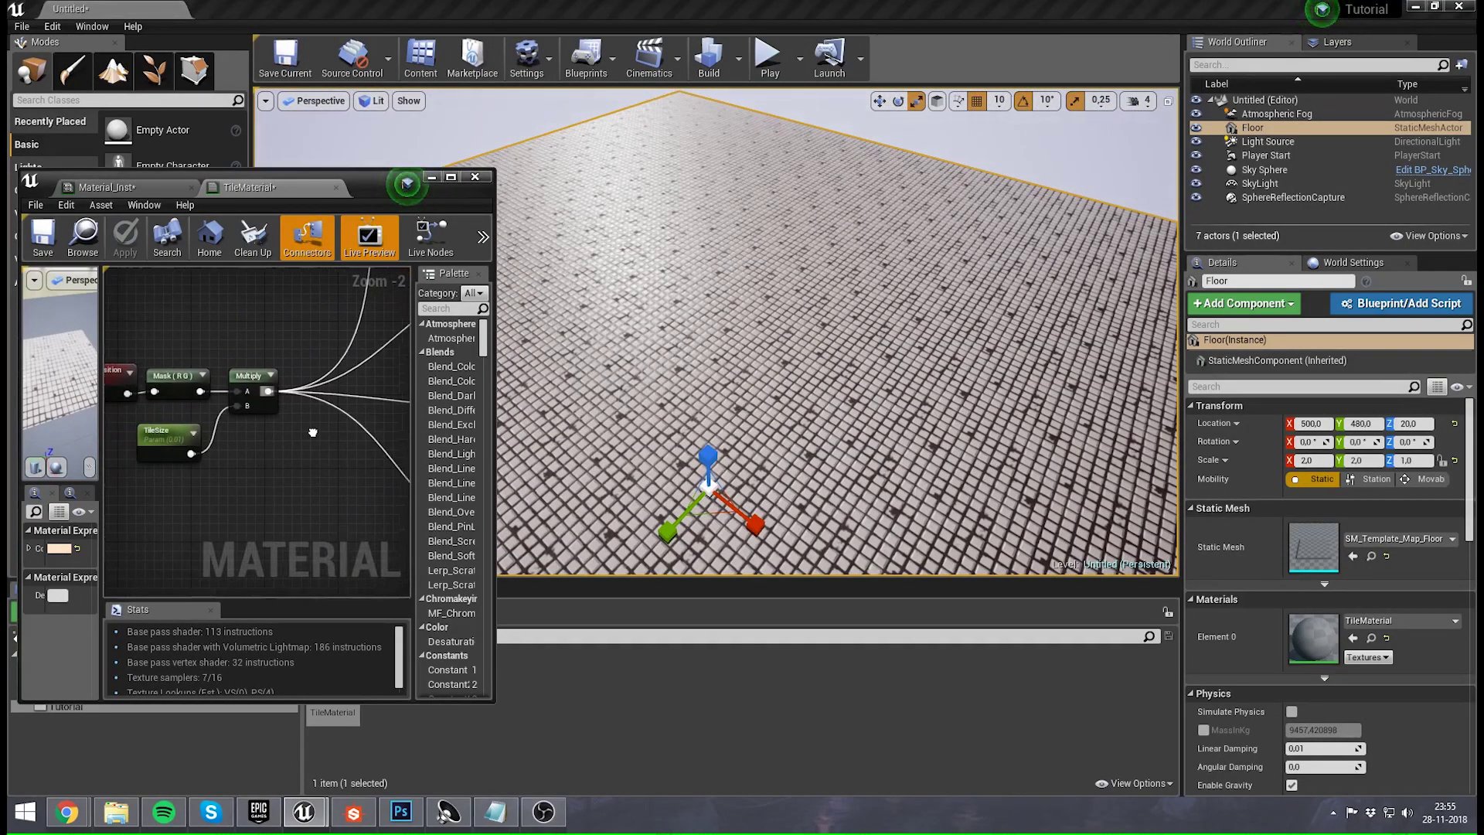
{"action": "left_click", "coordinate": [168, 433]}
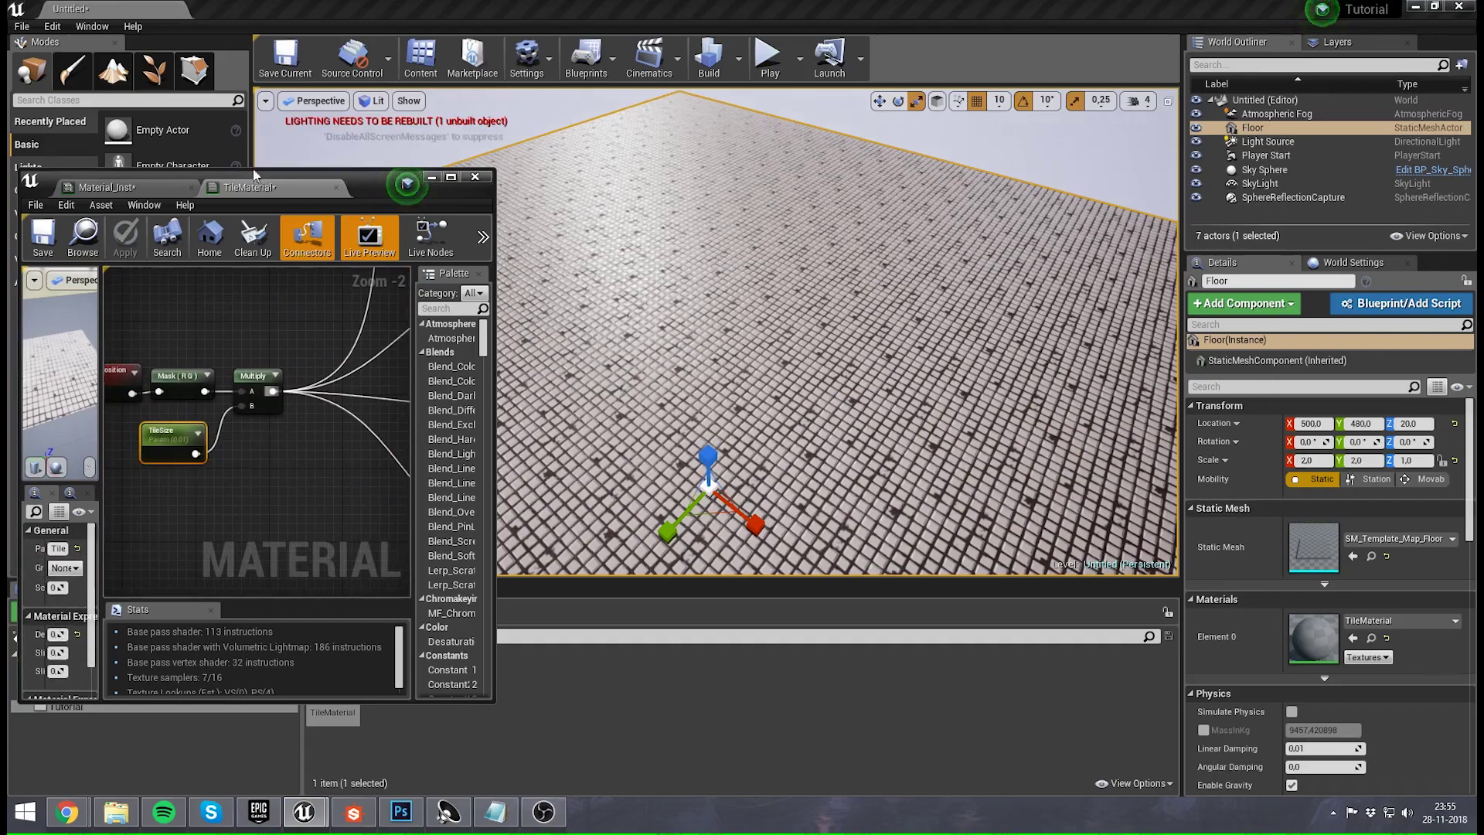
{"action": "left_click_drag", "start_coordinate": [495, 282], "coordinate": [594, 286]}
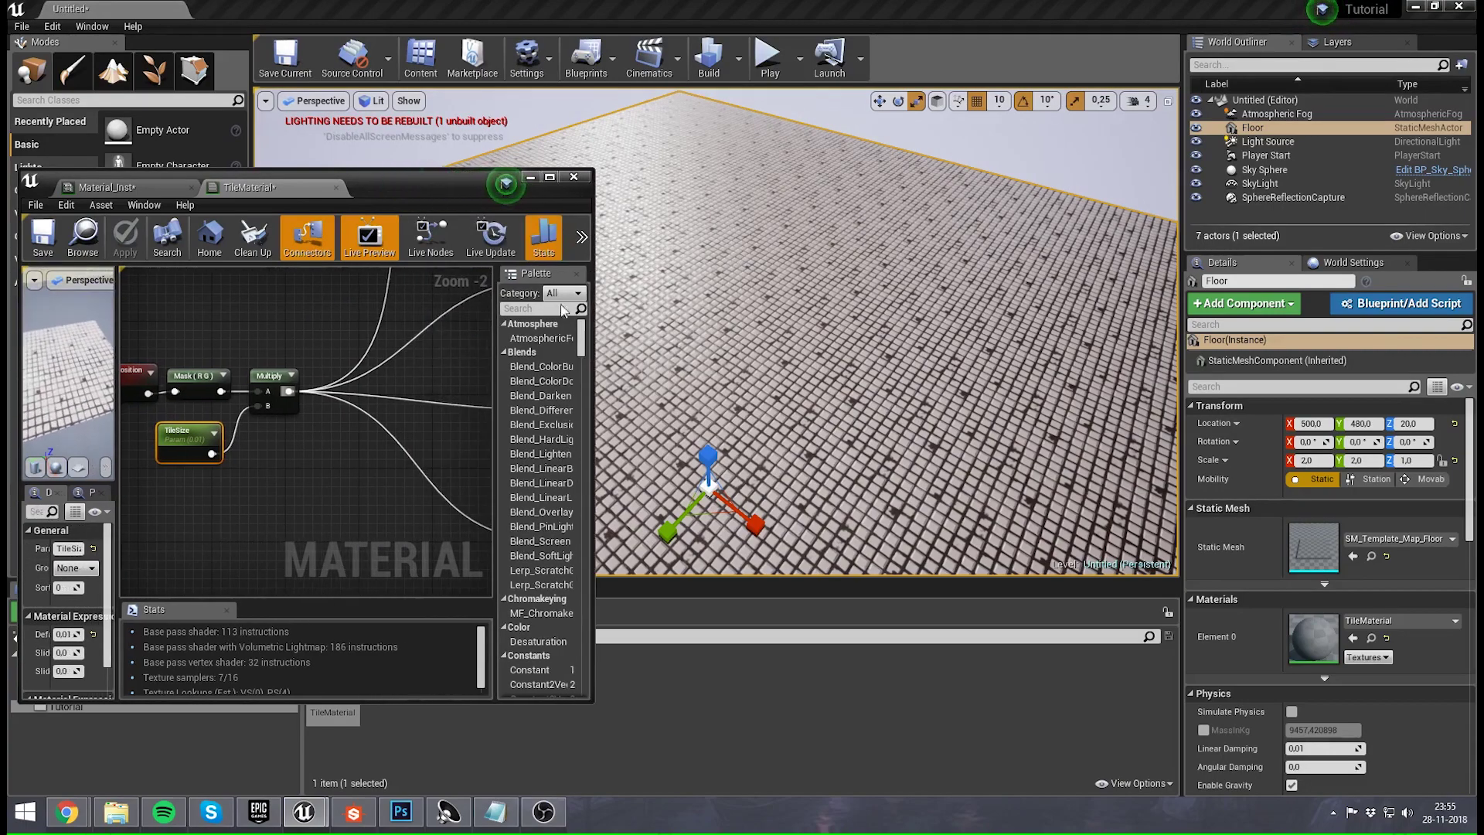
{"action": "key", "text": "Return"}
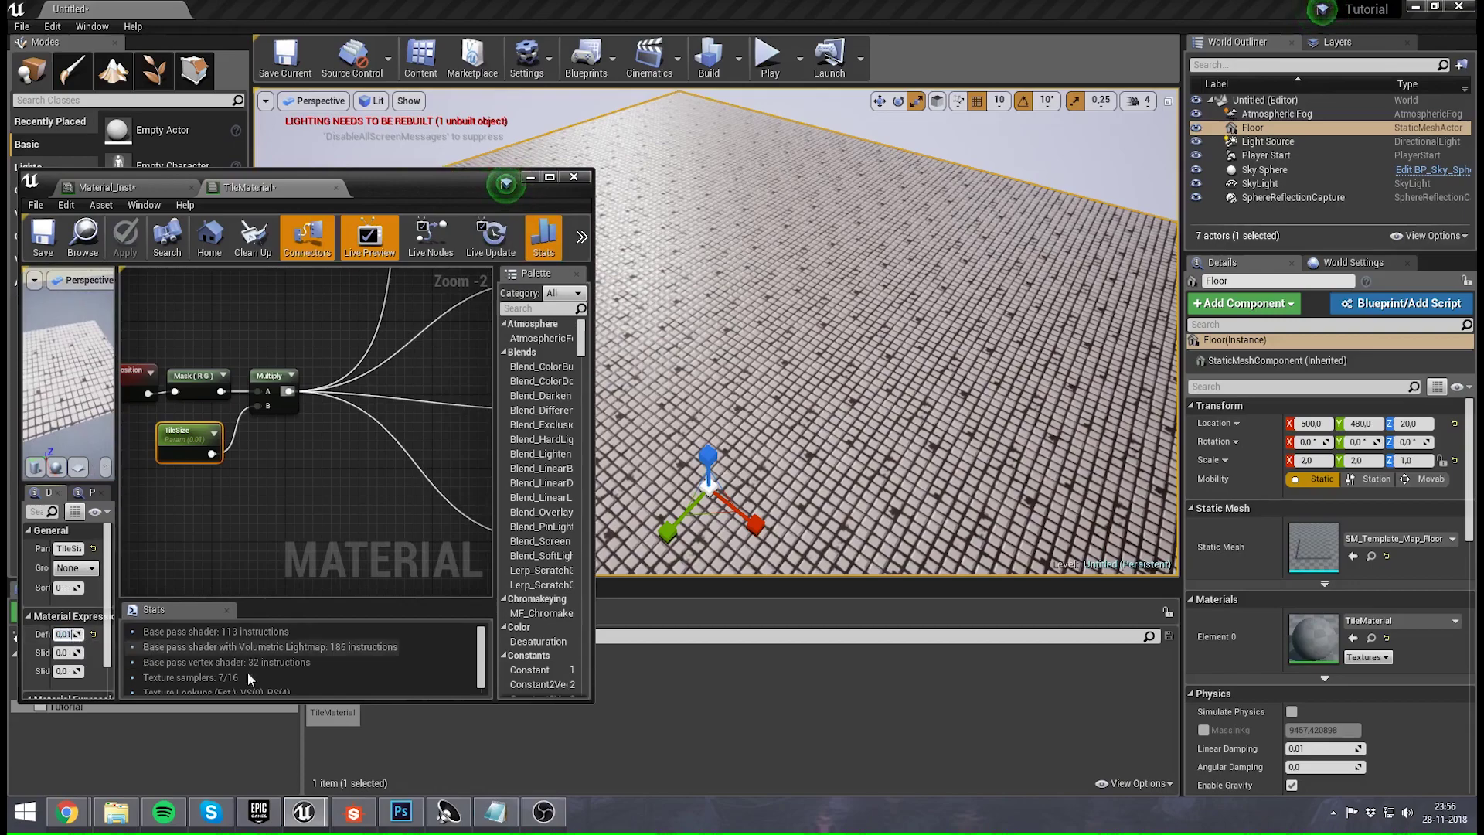
{"action": "type", "text": "0,02"}
{"action": "key", "text": "Return"}
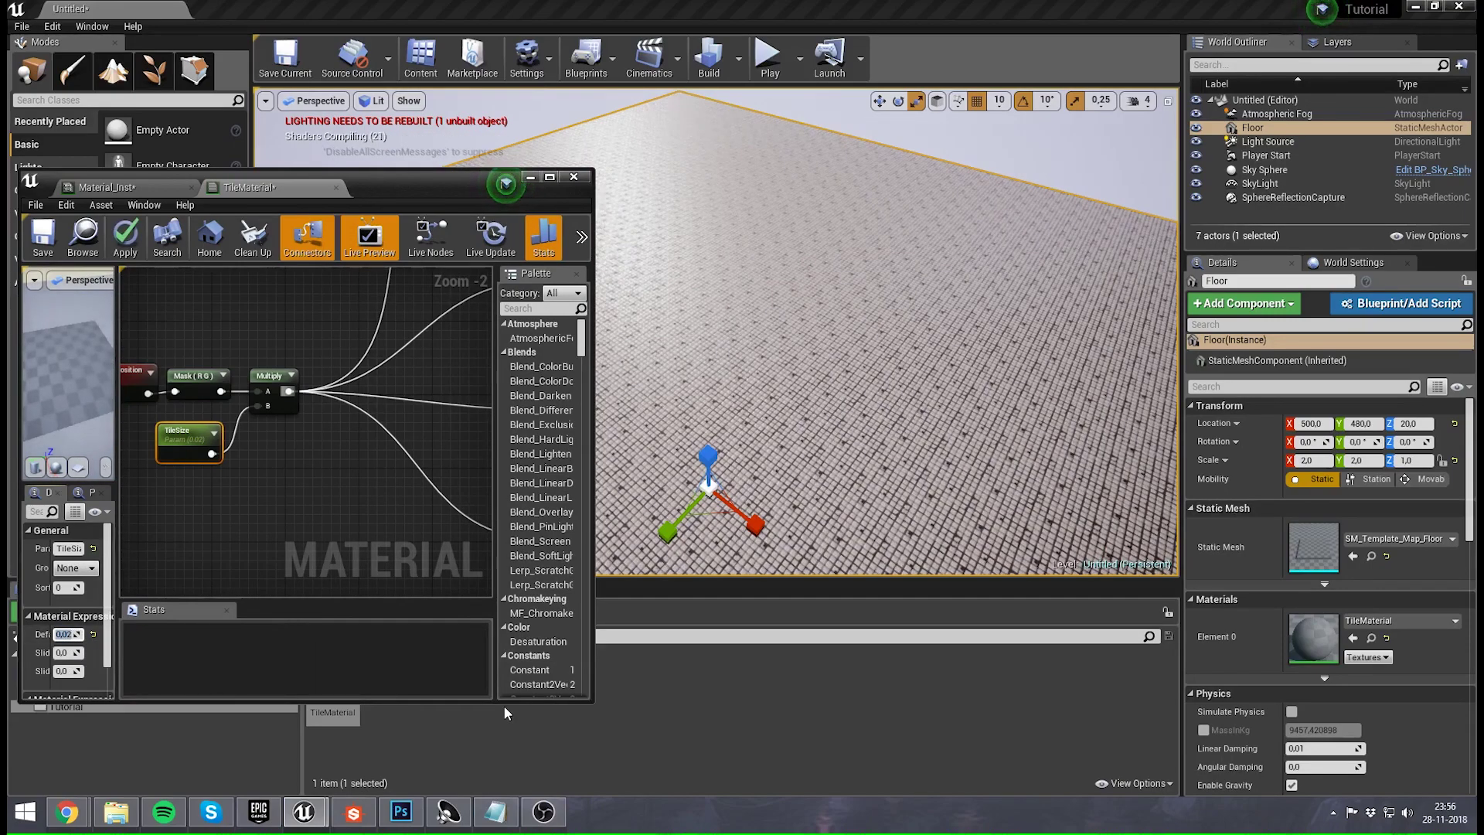
- Try a TileSize default of 0.005 on the floor, and return the value to 0.01
{"action": "type", "text": "0,005"}
{"action": "key", "text": "Return"}
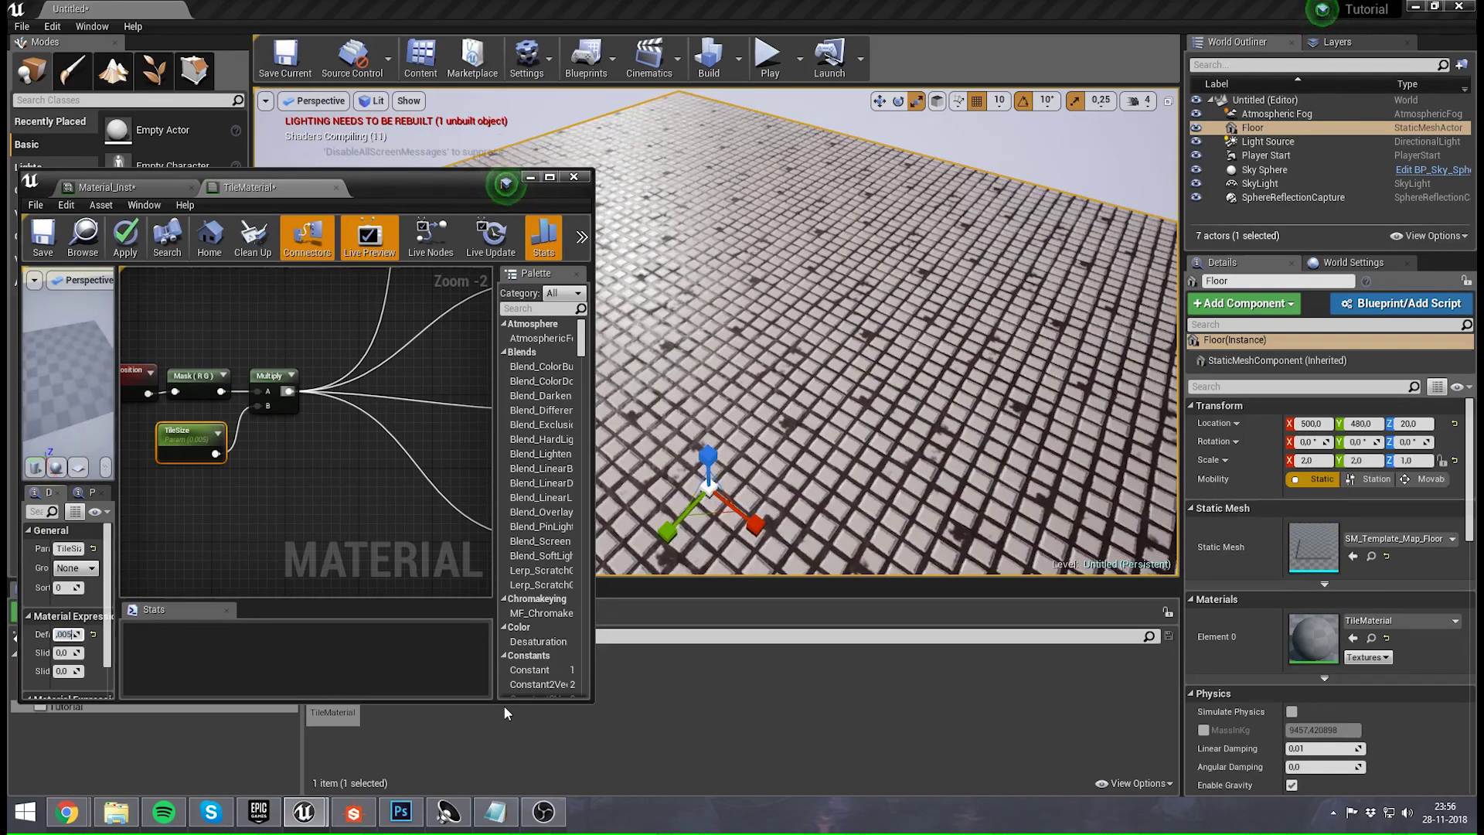
{"action": "type", "text": "0,01"}
{"action": "key", "text": "Return"}
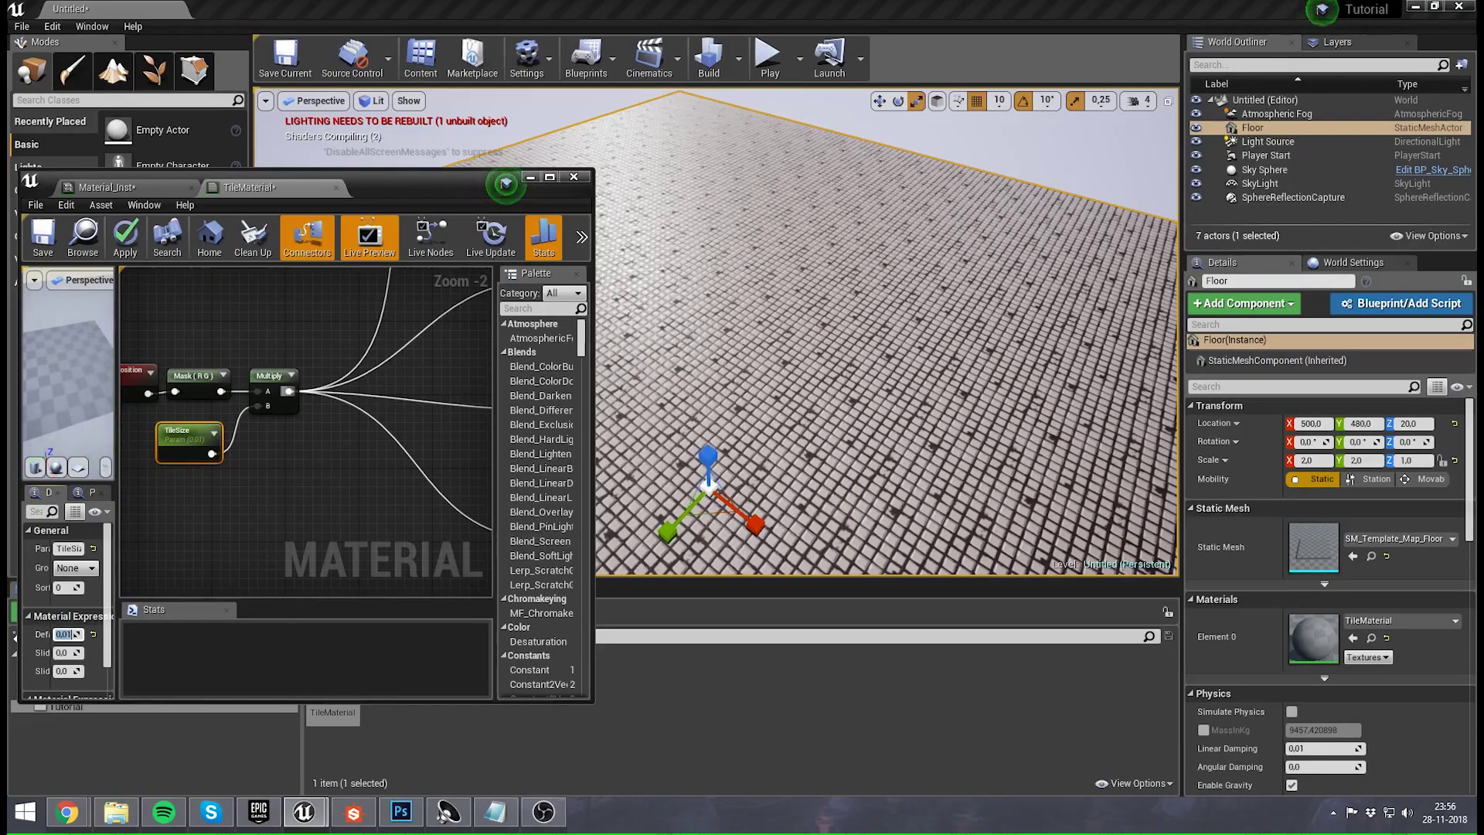
- Maximize the material editor and add a Texture Sample using the Greentooth logo texture in the graph's empty area
{"action": "double_click", "coordinate": [439, 184]}
{"action": "right_click_drag", "start_coordinate": [852, 293], "coordinate": [862, 575]}
{"action": "right_click_drag", "start_coordinate": [703, 221], "coordinate": [673, 265]}
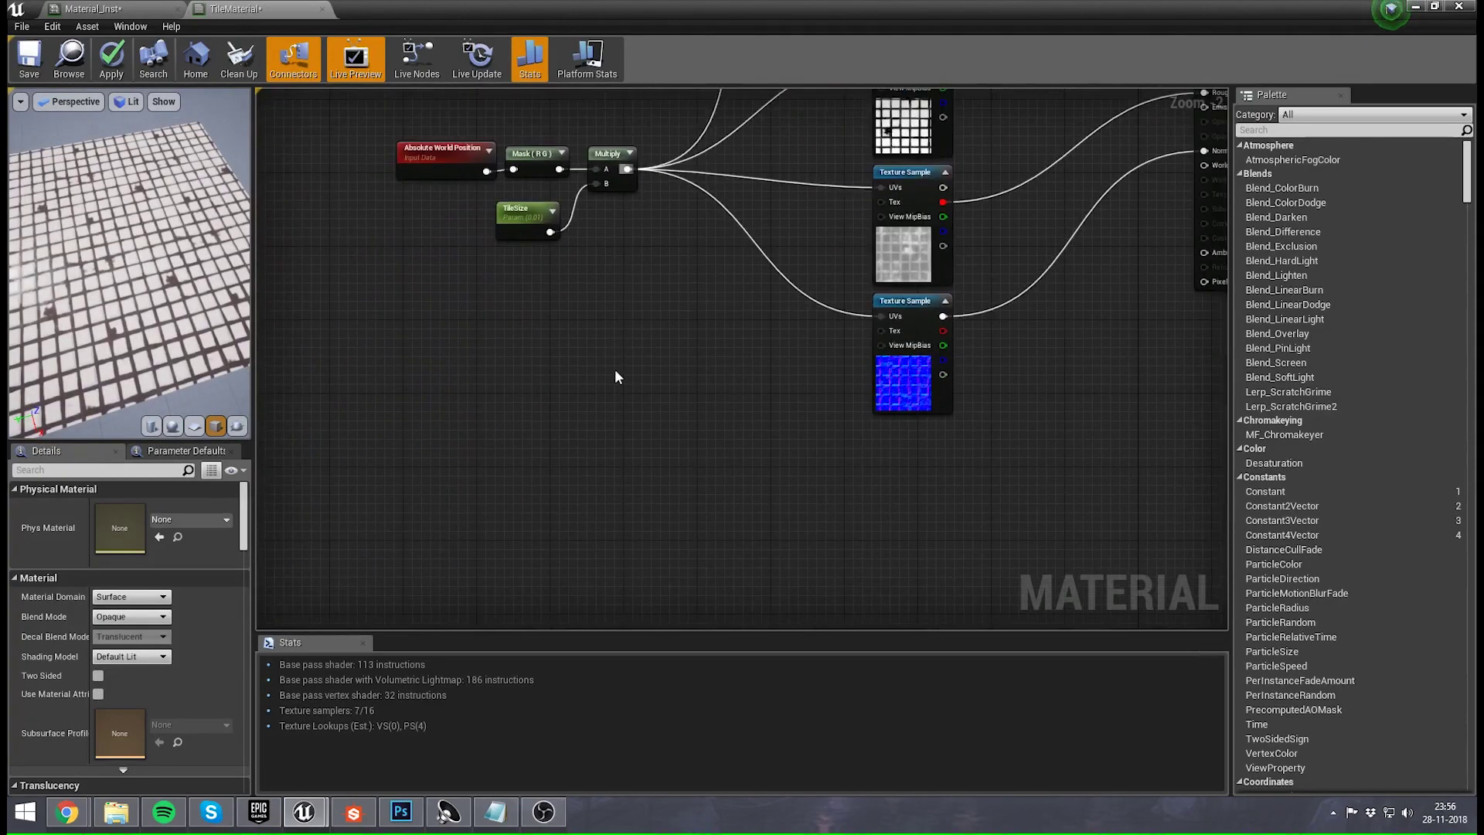
{"action": "right_click_drag", "start_coordinate": [615, 377], "coordinate": [557, 494]}
{"action": "left_click", "coordinate": [623, 417]}
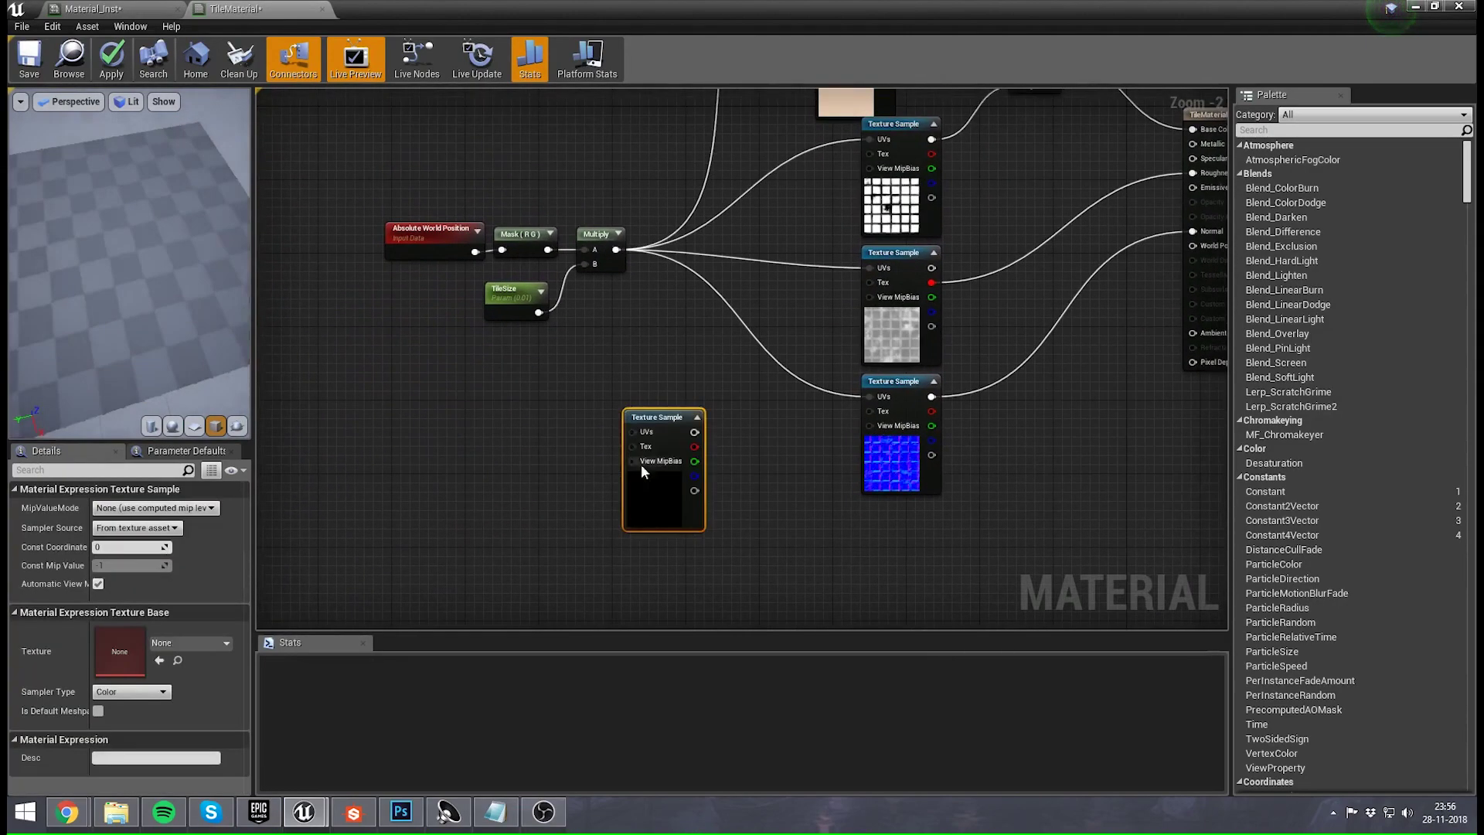
{"action": "left_click", "coordinate": [190, 643]}
{"action": "left_click", "coordinate": [238, 438]}
- Move the Greentooth sample near the peach constant, feed its UVs from the world-position Multiply and connect its output to Lerp B
{"action": "right_click_drag", "start_coordinate": [657, 410], "coordinate": [497, 520]}
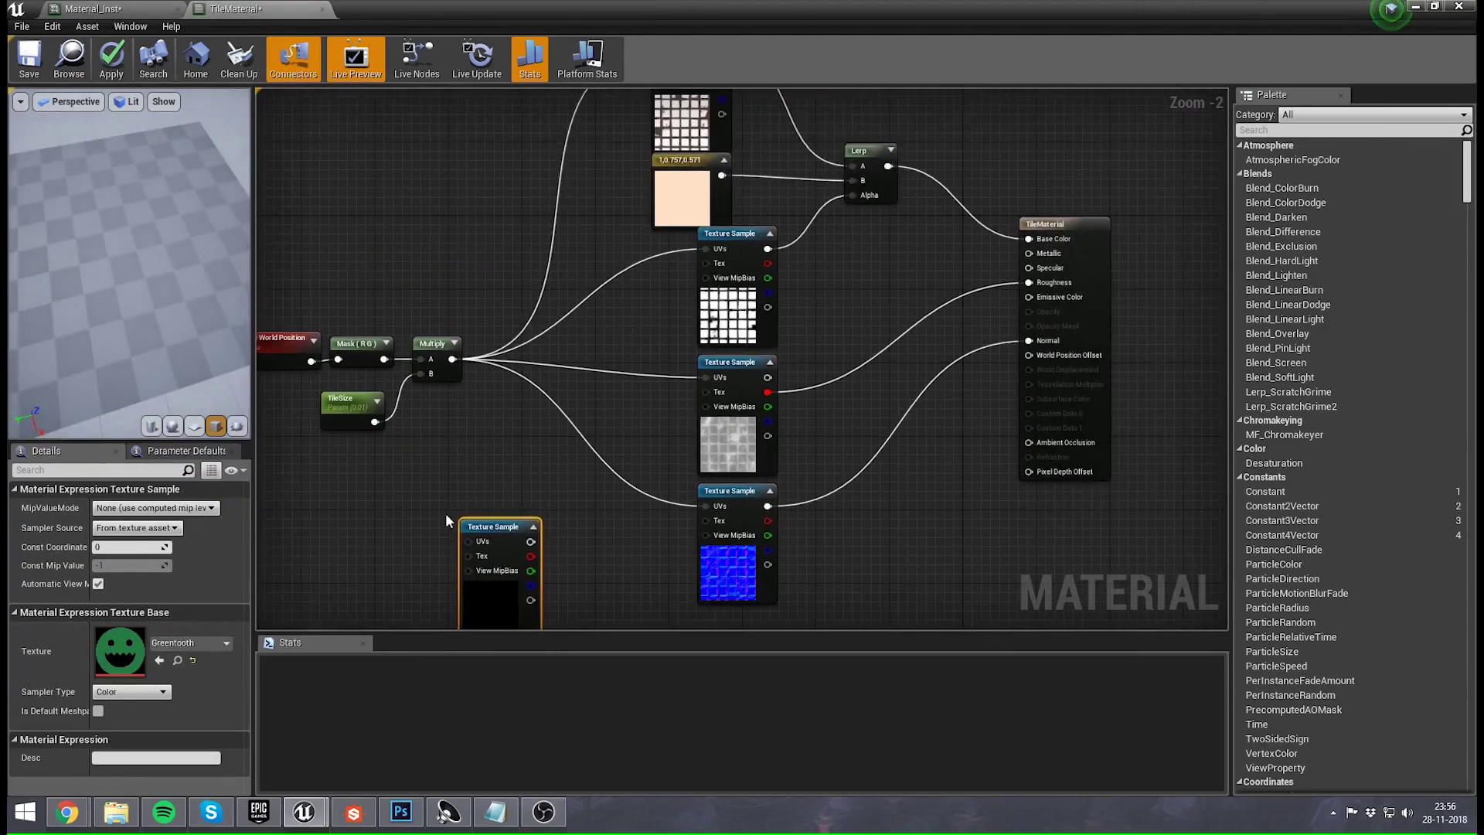
{"action": "left_click_drag", "start_coordinate": [494, 523], "coordinate": [507, 189]}
{"action": "right_click_drag", "start_coordinate": [507, 189], "coordinate": [561, 388]}
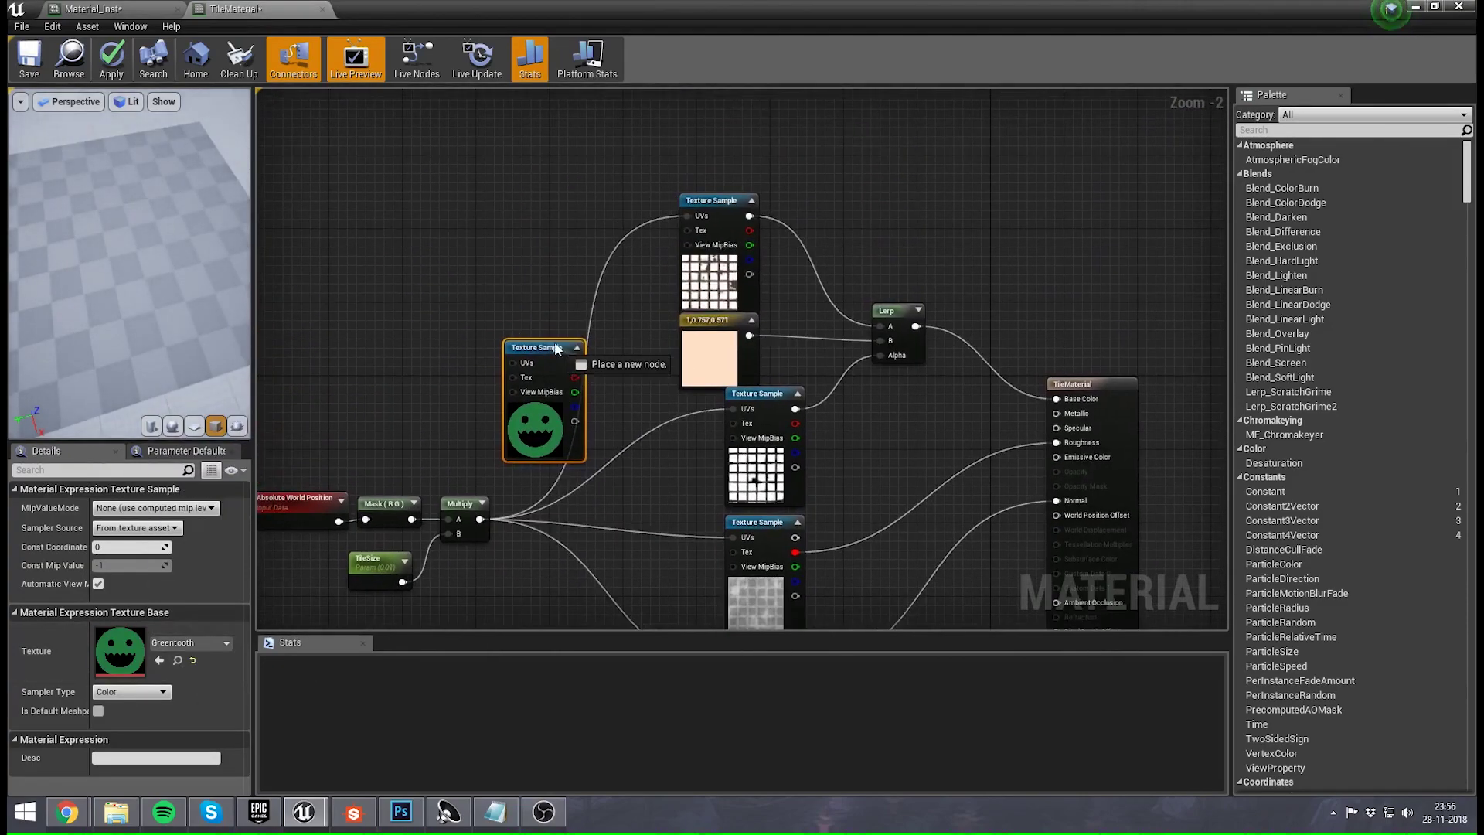
{"action": "left_click", "coordinate": [503, 517]}
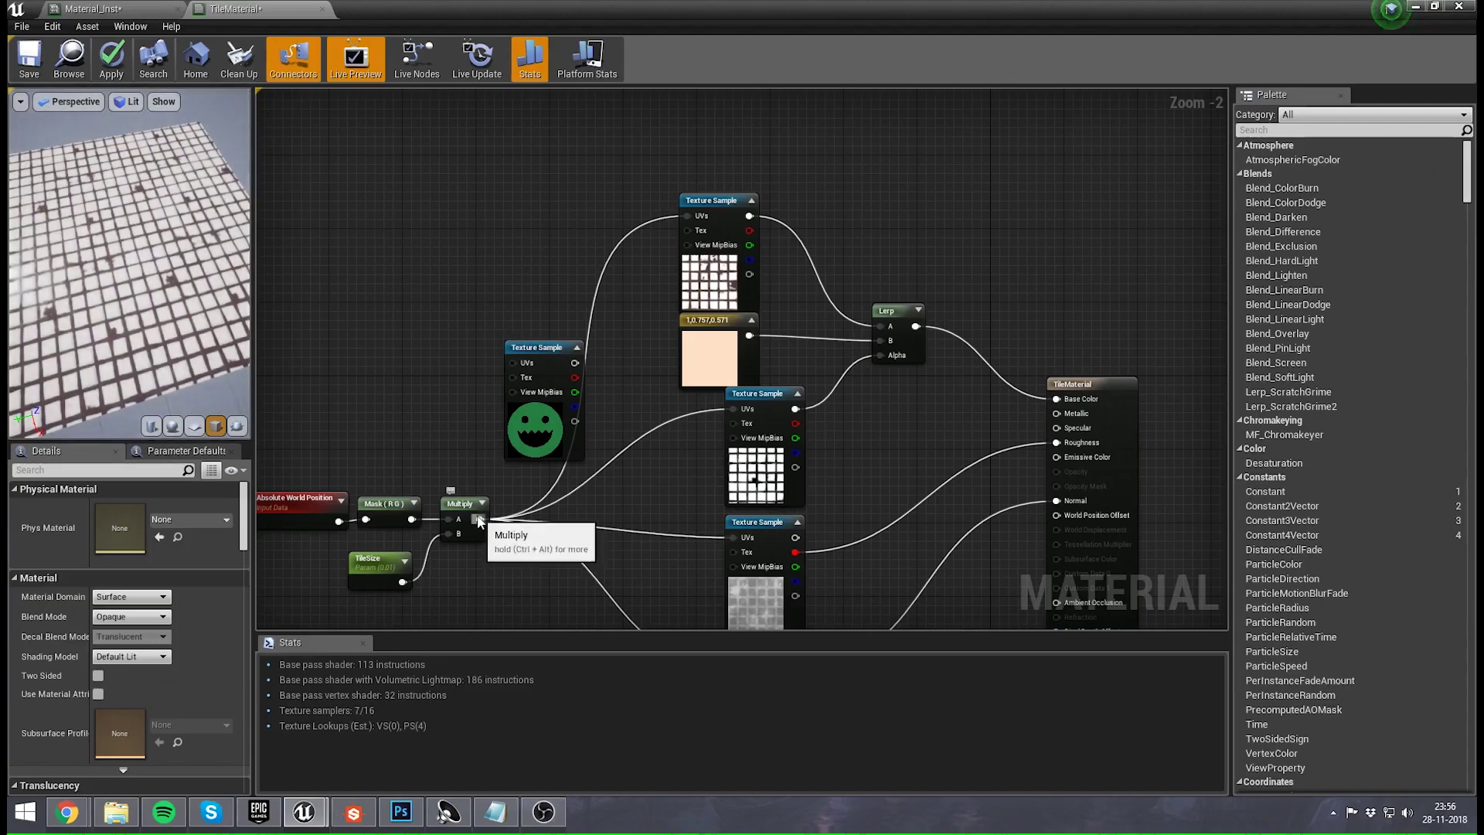
{"action": "left_click_drag", "start_coordinate": [479, 518], "coordinate": [595, 356]}
{"action": "left_click", "coordinate": [652, 391]}
{"action": "left_click_drag", "start_coordinate": [882, 340], "coordinate": [883, 341]}
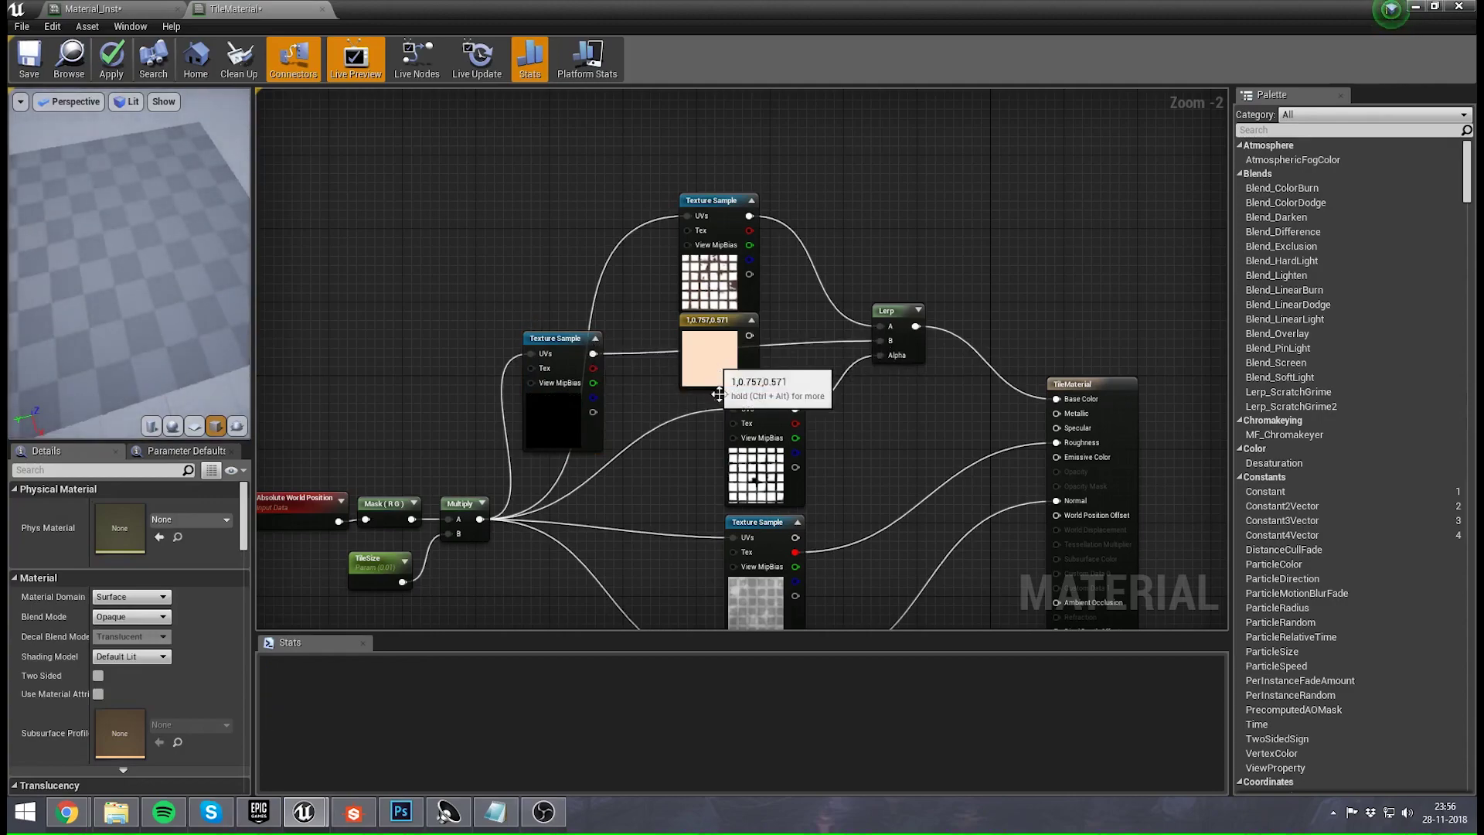
- Delete the unused peach Constant3Vector and apply the material changes
{"action": "left_click", "coordinate": [725, 369]}
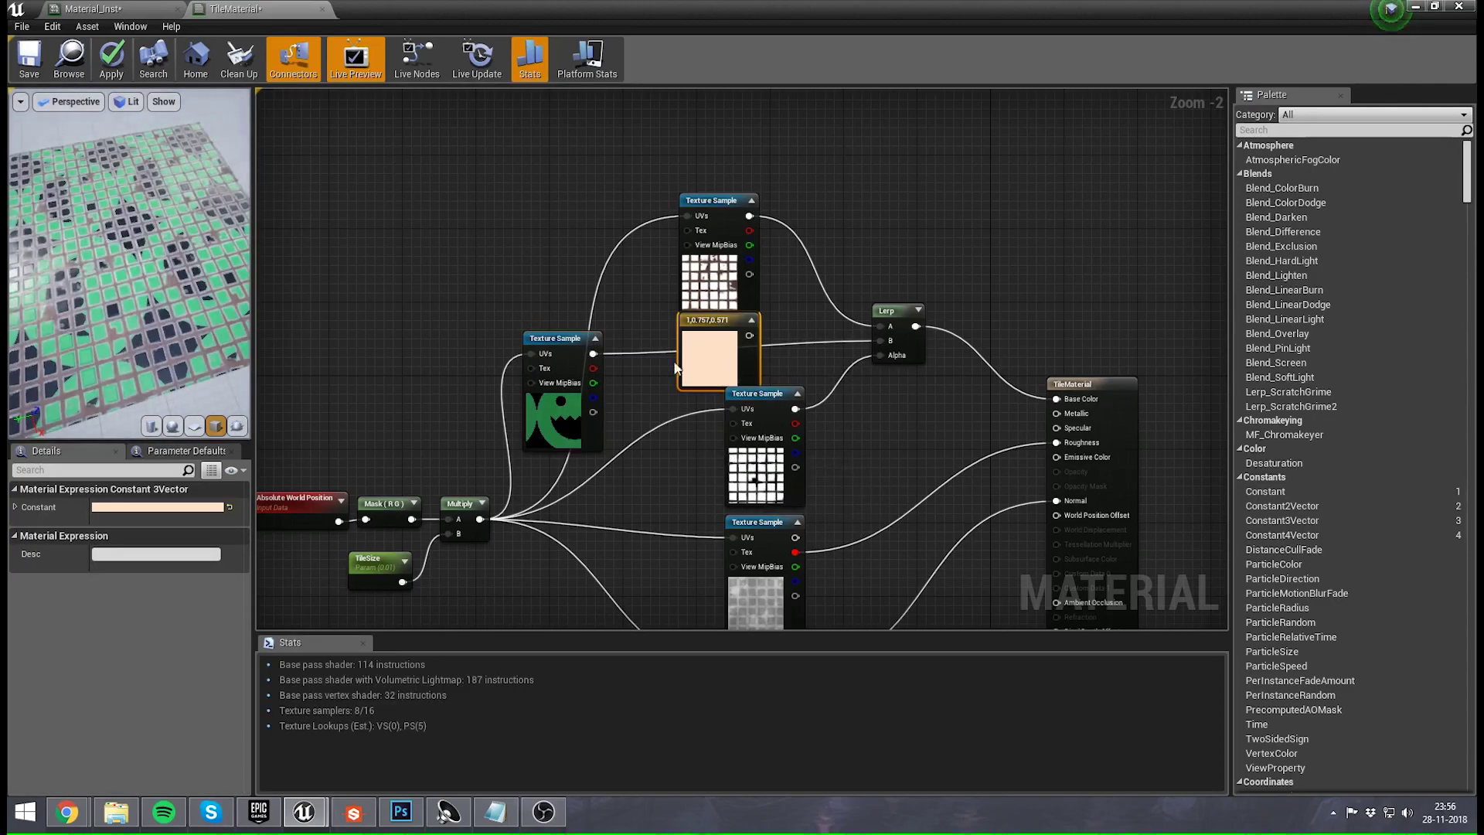
{"action": "key", "text": "Delete"}
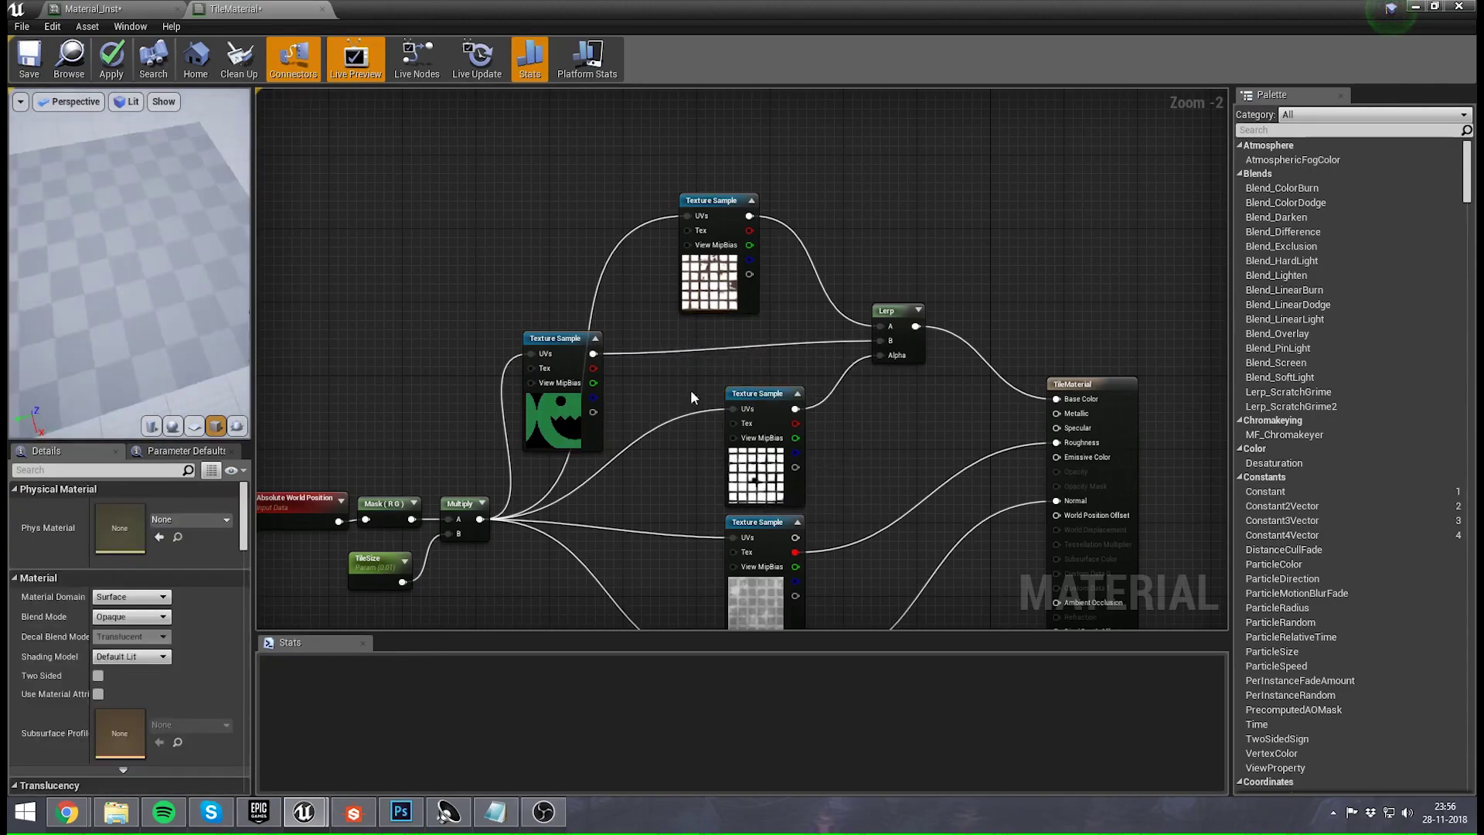
{"action": "left_click", "coordinate": [113, 61]}
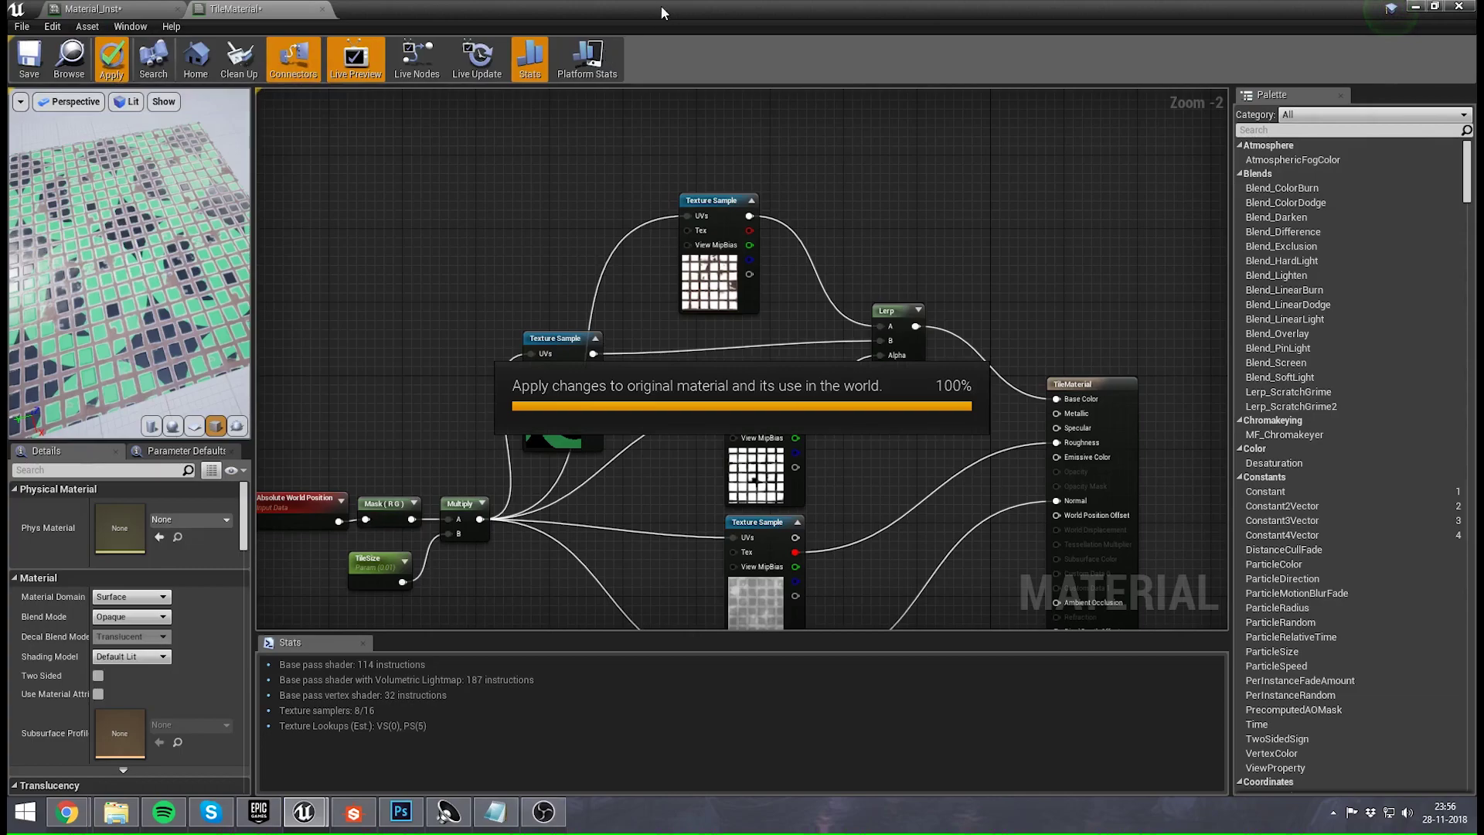
- Shrink the material editor beside the level viewport and examine the logo pattern on the floor tiles up close and from above
{"action": "left_click_drag", "start_coordinate": [674, 3], "coordinate": [309, 177]}
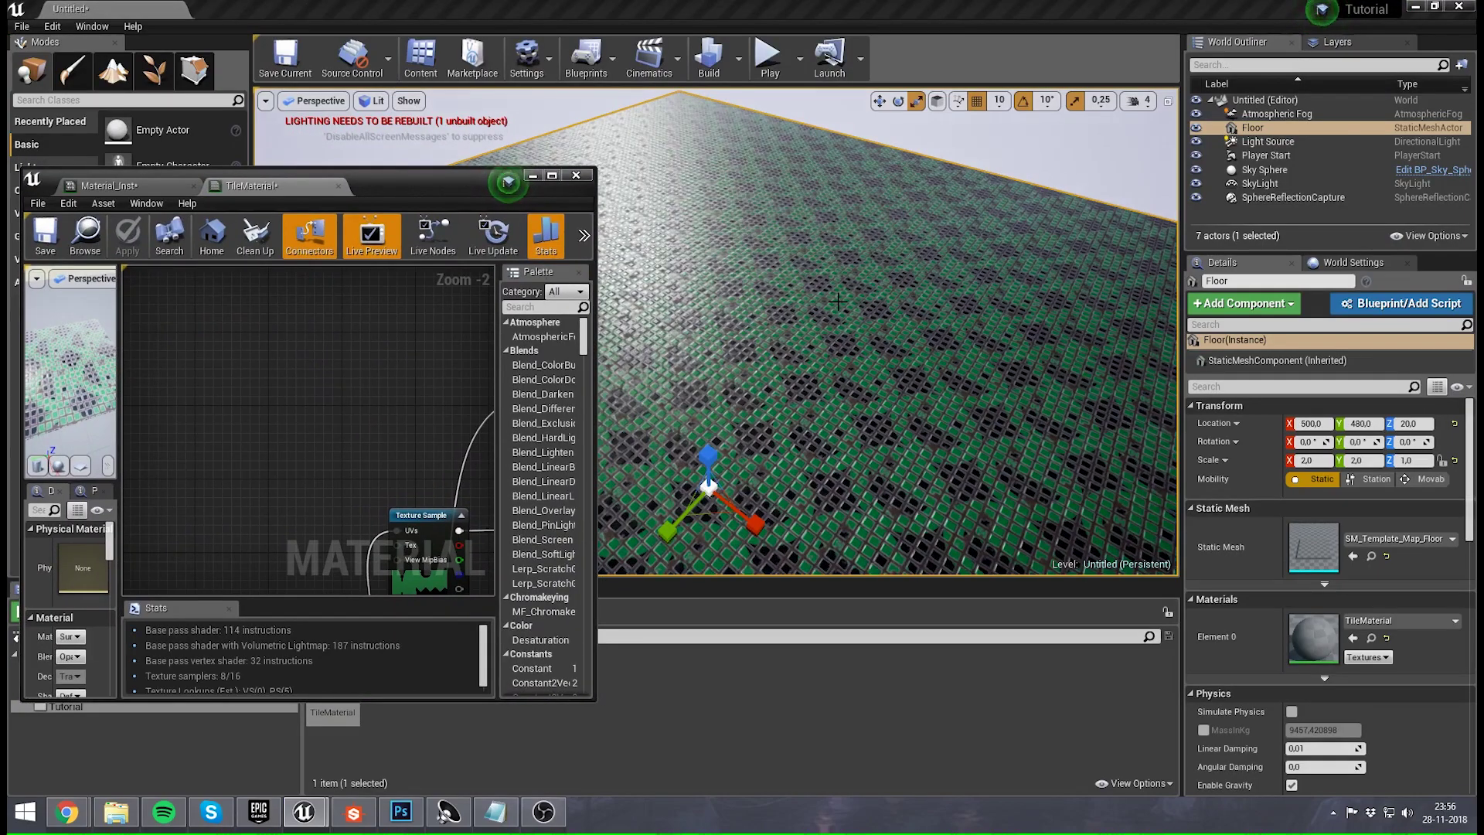
{"action": "right_click_drag", "start_coordinate": [808, 369], "coordinate": [841, 438]}
{"action": "right_click_drag", "start_coordinate": [813, 364], "coordinate": [759, 325]}
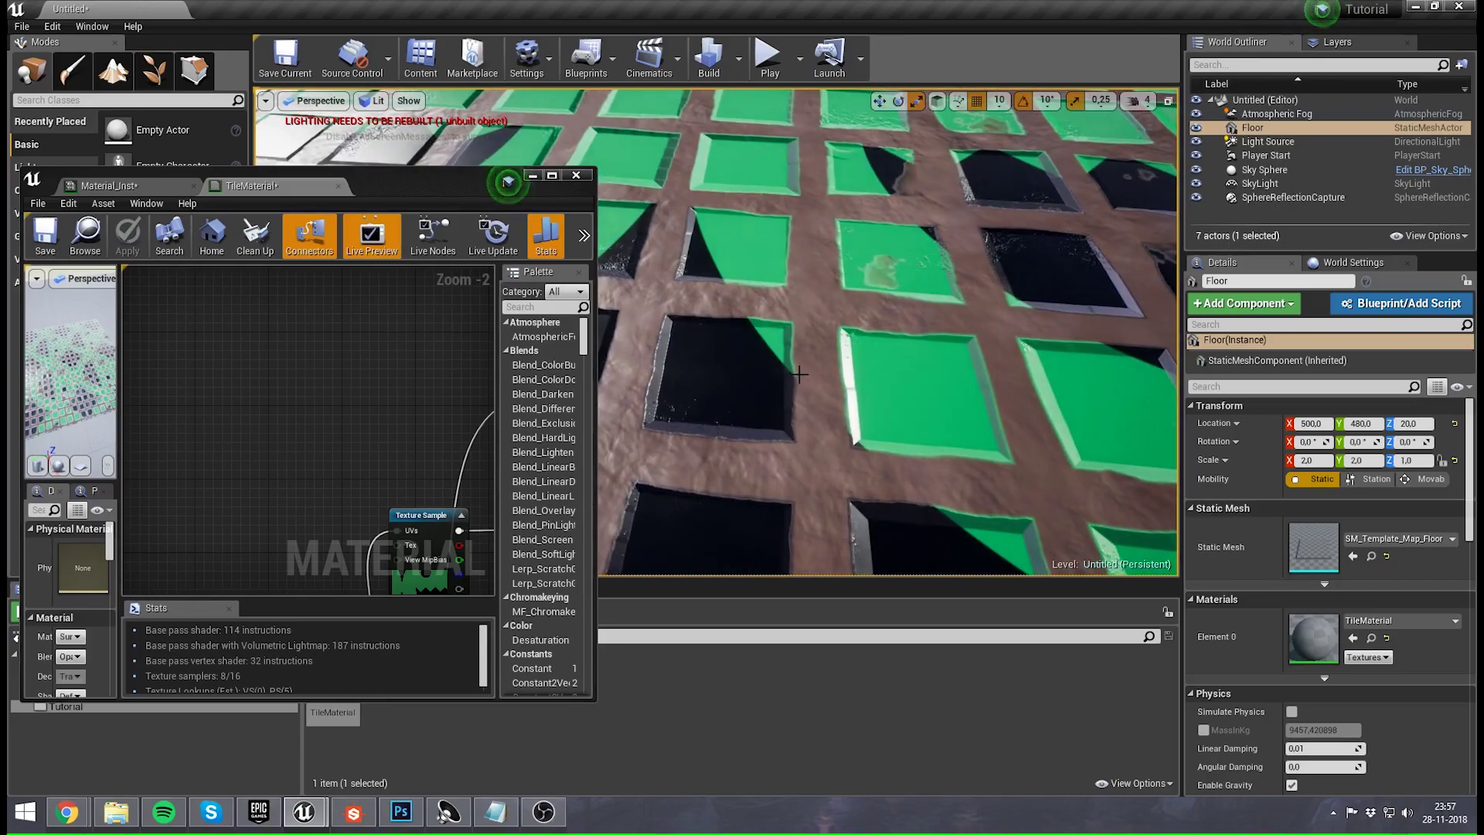
{"action": "right_click_drag", "start_coordinate": [794, 391], "coordinate": [837, 430]}
{"action": "key", "text": "s"}
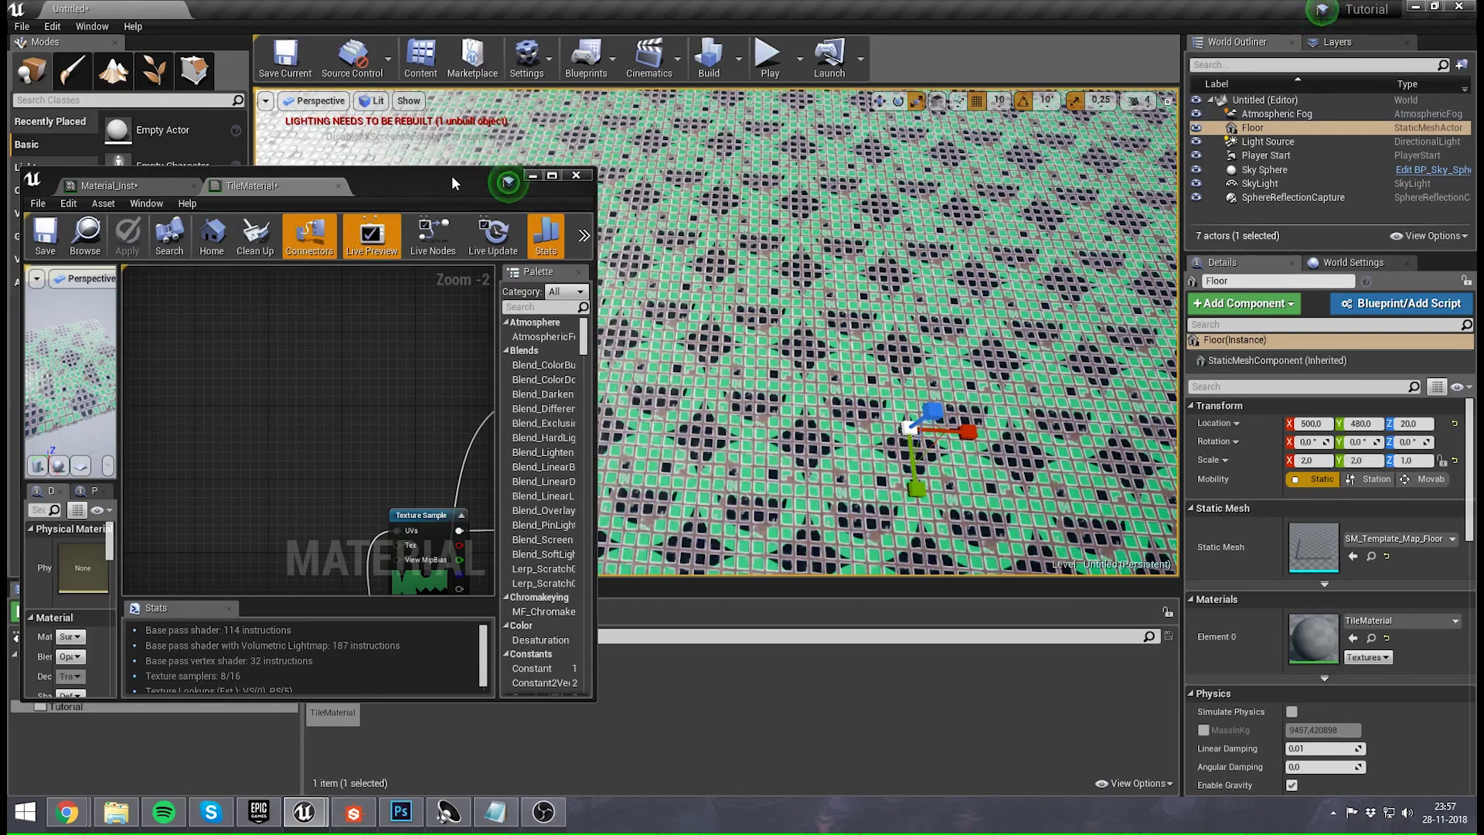
- Maximize the material editor and arrange the Greentooth Texture Sample between the base-colour sample and the mask sample
{"action": "double_click", "coordinate": [452, 179]}
{"action": "right_click_drag", "start_coordinate": [465, 232], "coordinate": [569, 105]}
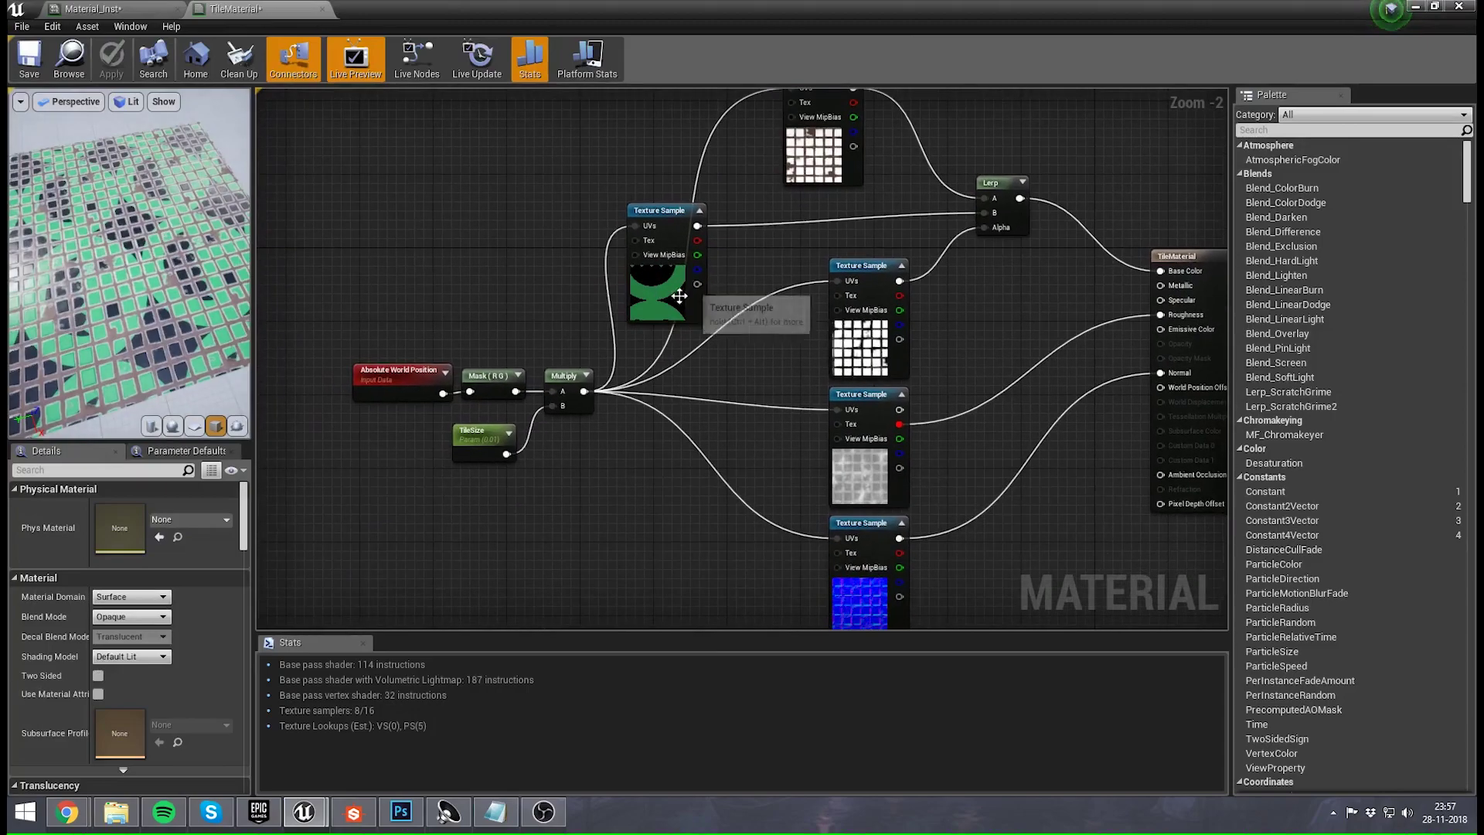
{"action": "left_click_drag", "start_coordinate": [653, 275], "coordinate": [671, 519]}
{"action": "right_click_drag", "start_coordinate": [550, 527], "coordinate": [508, 397]}
{"action": "left_click", "coordinate": [509, 392]}
{"action": "left_click_drag", "start_coordinate": [623, 394], "coordinate": [715, 140]}
{"action": "right_click_drag", "start_coordinate": [715, 139], "coordinate": [639, 352]}
{"action": "left_click_drag", "start_coordinate": [633, 374], "coordinate": [707, 355]}
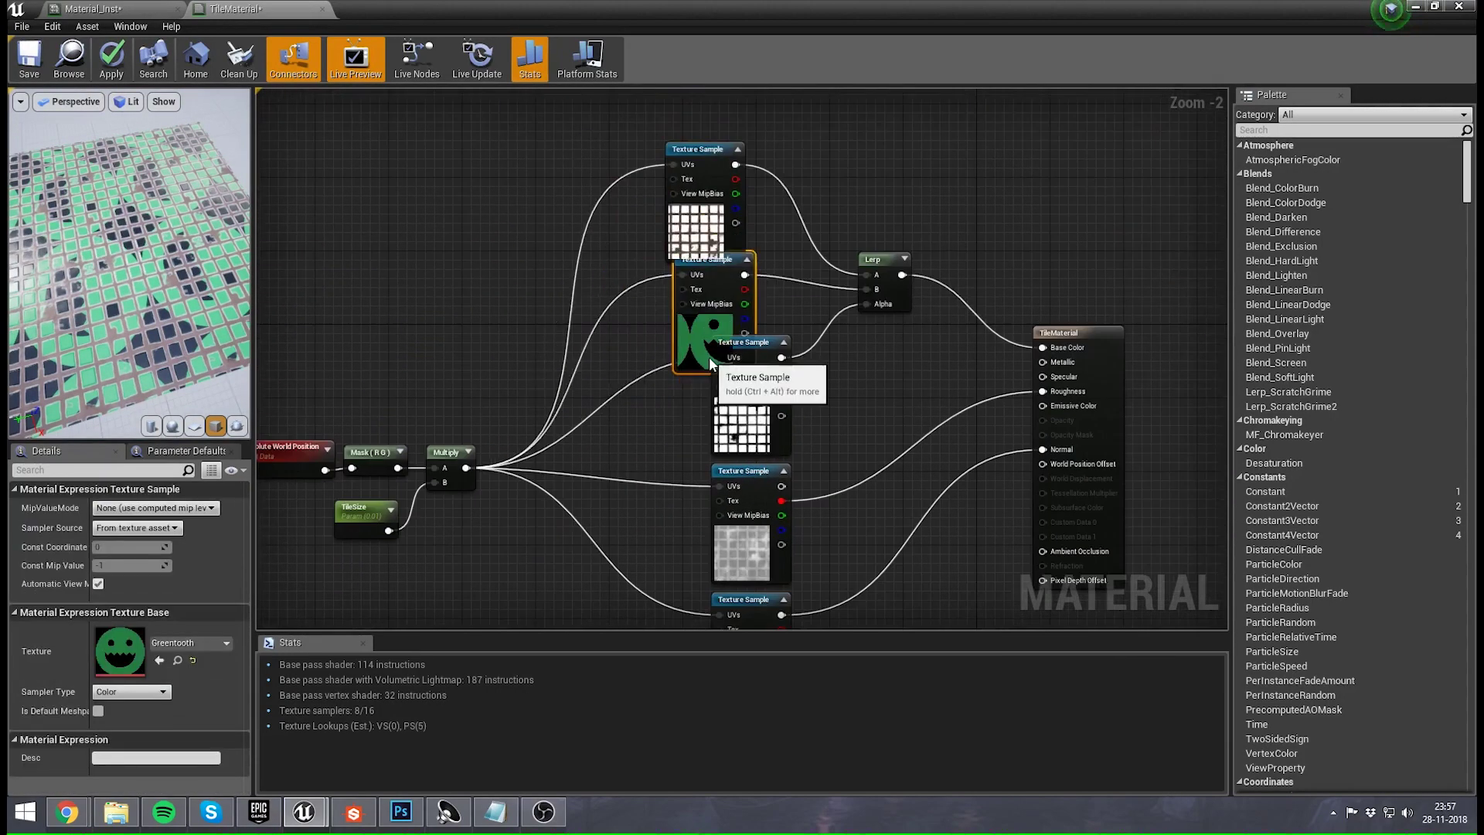
{"action": "left_click_drag", "start_coordinate": [687, 173], "coordinate": [698, 108]}
{"action": "left_click_drag", "start_coordinate": [722, 318], "coordinate": [744, 253]}
{"action": "left_click", "coordinate": [637, 320]}
{"action": "right_click_drag", "start_coordinate": [484, 256], "coordinate": [538, 283]}
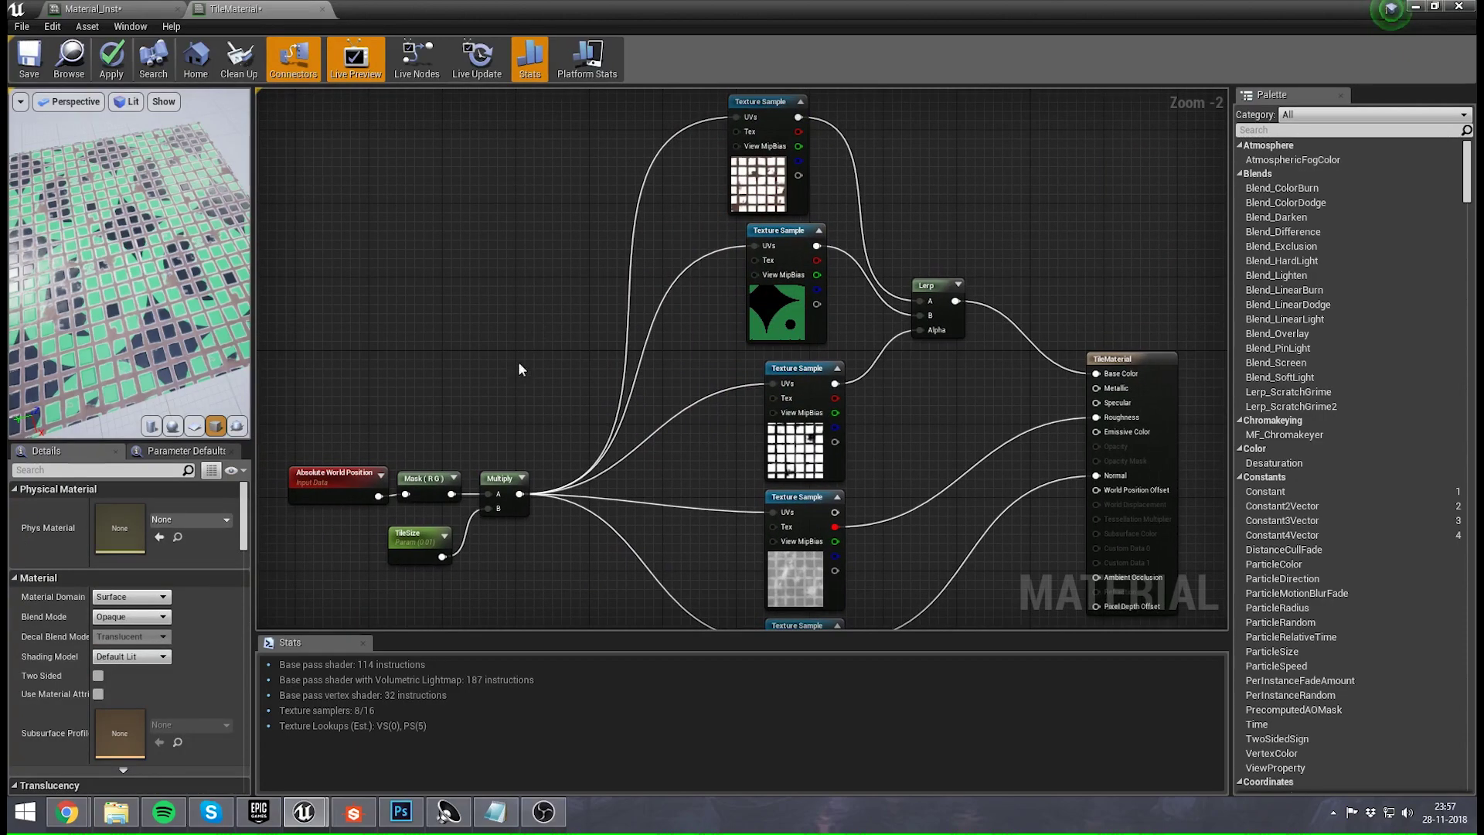
- Duplicate the Multiply node above the original, feed its A input from the RG Mask and connect its output to the Greentooth sample's UVs
{"action": "left_click", "coordinate": [525, 477]}
{"action": "key", "text": "ctrl+w"}
{"action": "left_click_drag", "start_coordinate": [564, 480], "coordinate": [547, 368]}
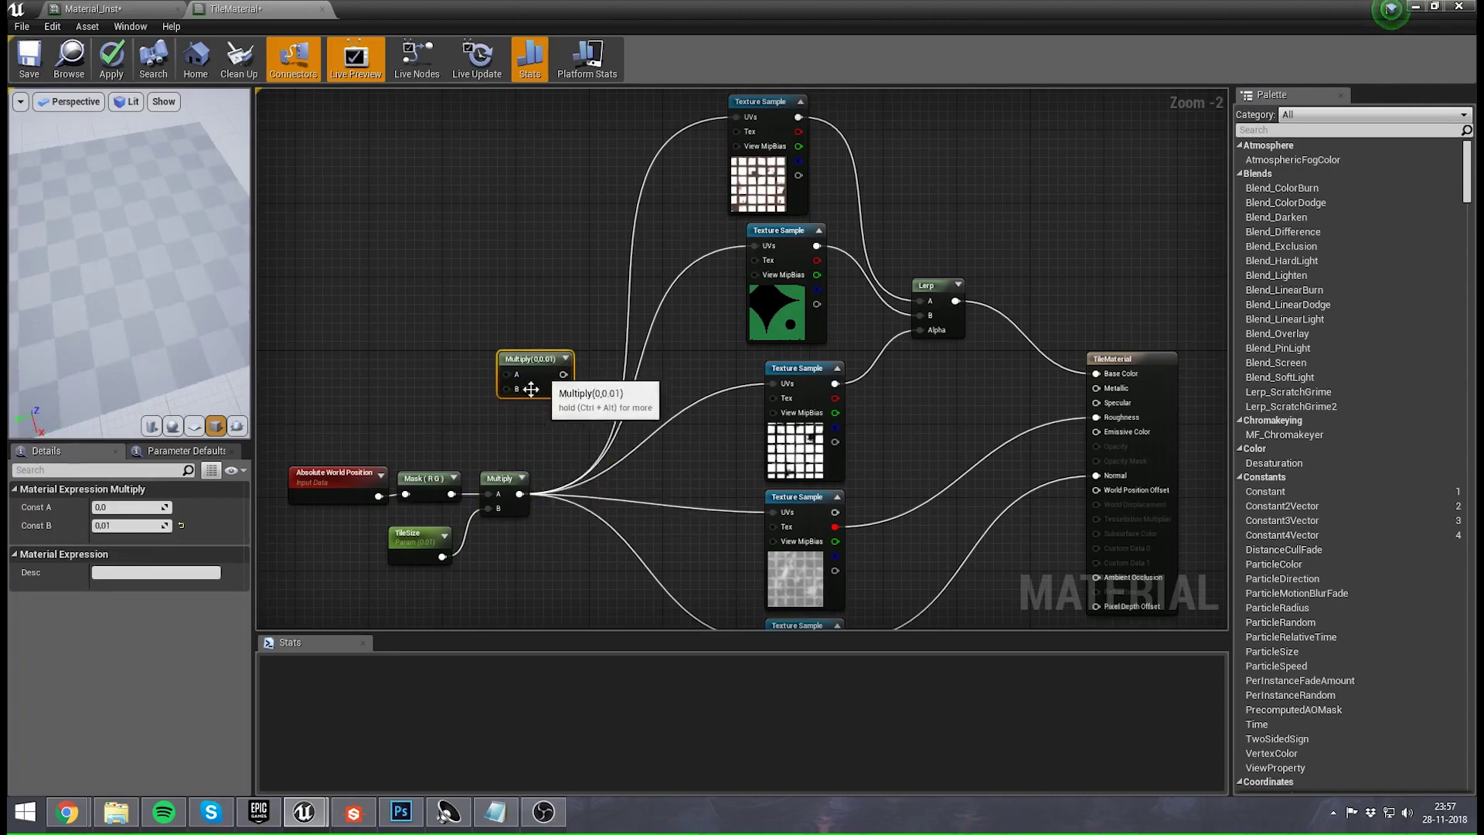
{"action": "left_click_drag", "start_coordinate": [451, 493], "coordinate": [769, 245]}
{"action": "left_click", "coordinate": [447, 267]}
{"action": "left_click_drag", "start_coordinate": [541, 356], "coordinate": [532, 329]}
- Add a scalar parameter named PatternSize beside the new Multiply and set its default value to 0.001
{"action": "left_click", "coordinate": [406, 421]}
{"action": "key", "text": "s"}
{"action": "left_click", "coordinate": [355, 376]}
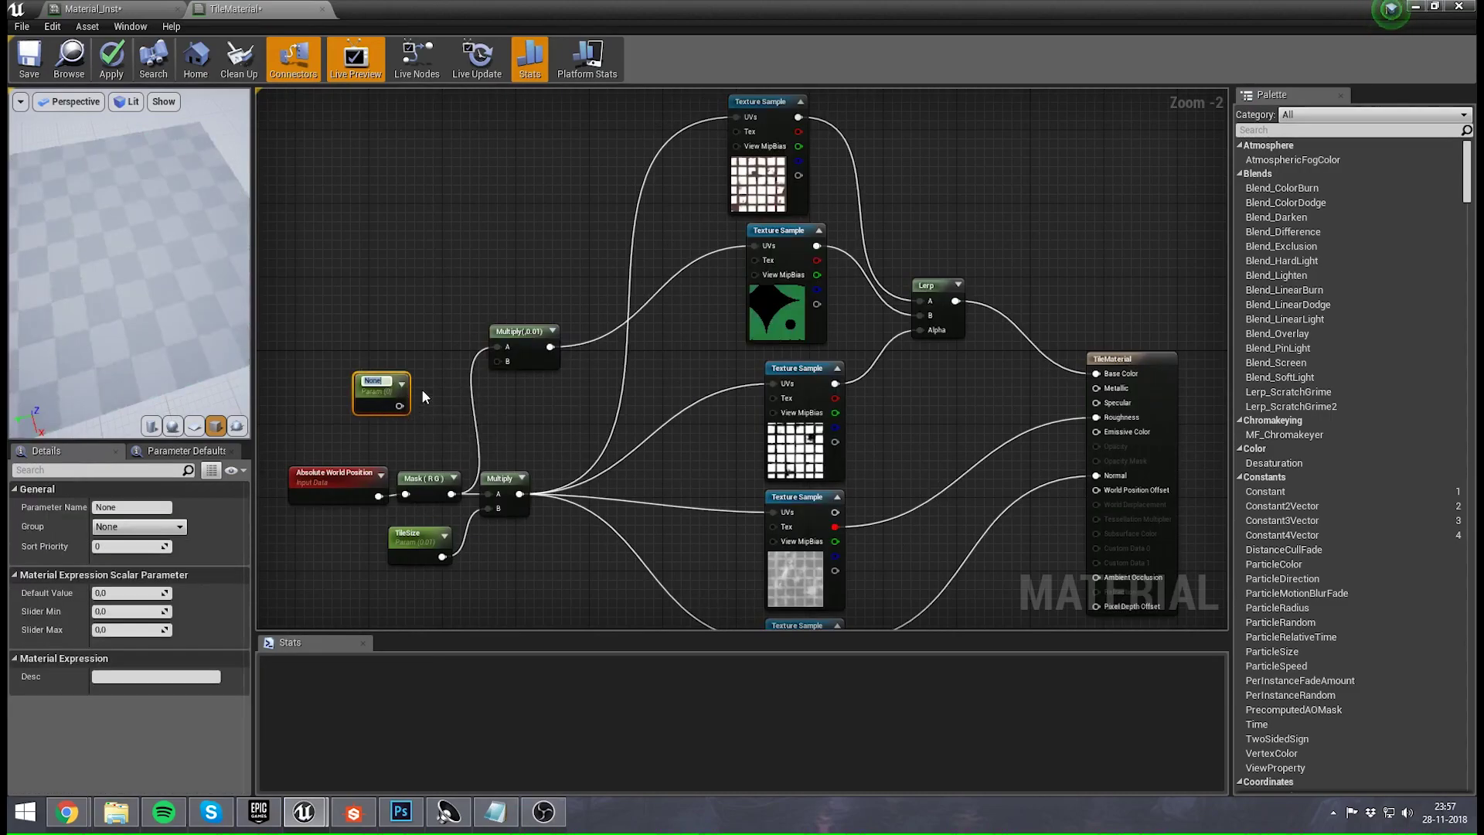
{"action": "type", "text": "PatternSize"}
{"action": "key", "text": "Return"}
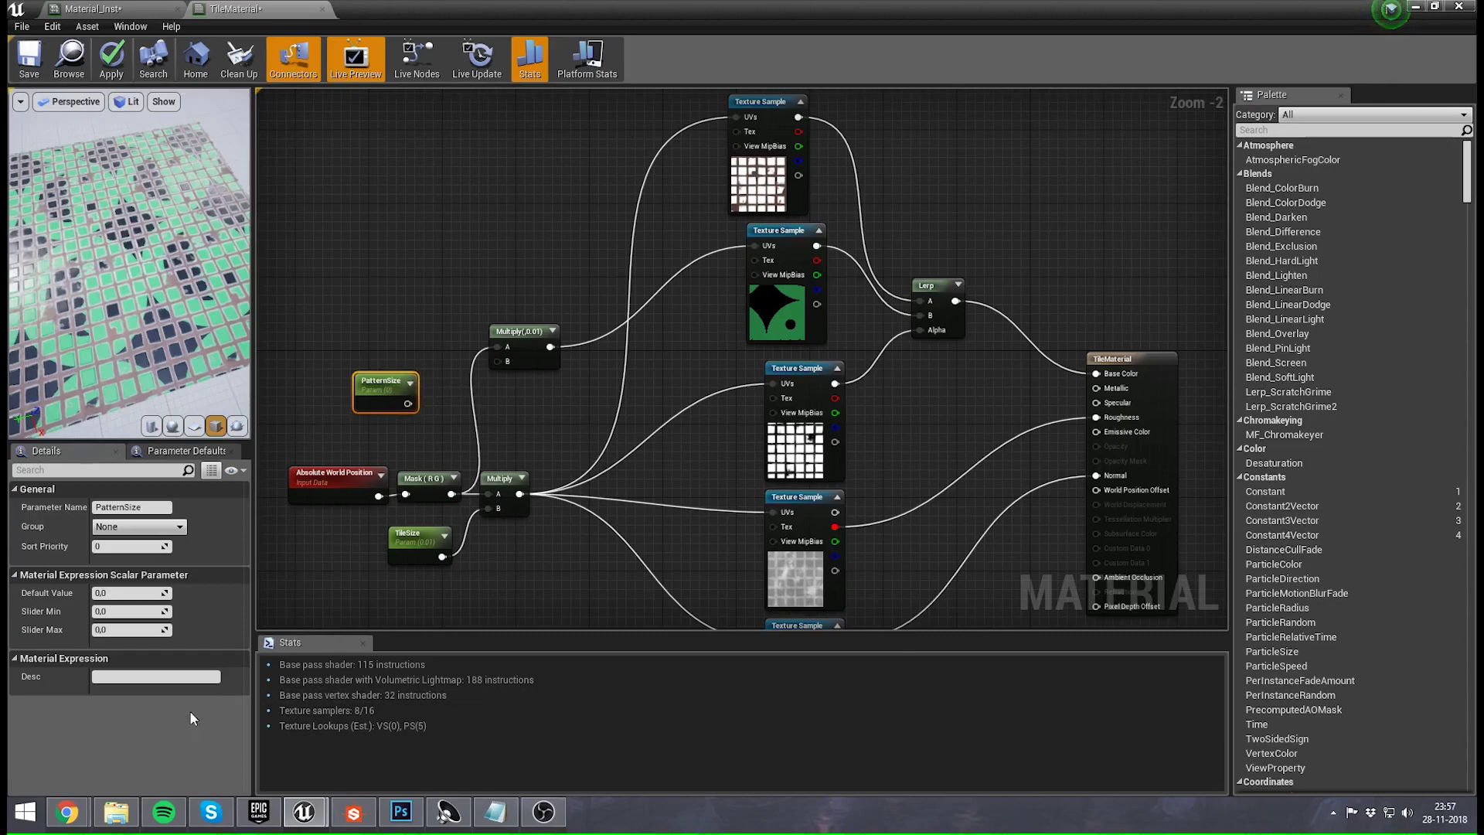
{"action": "left_click", "coordinate": [143, 593]}
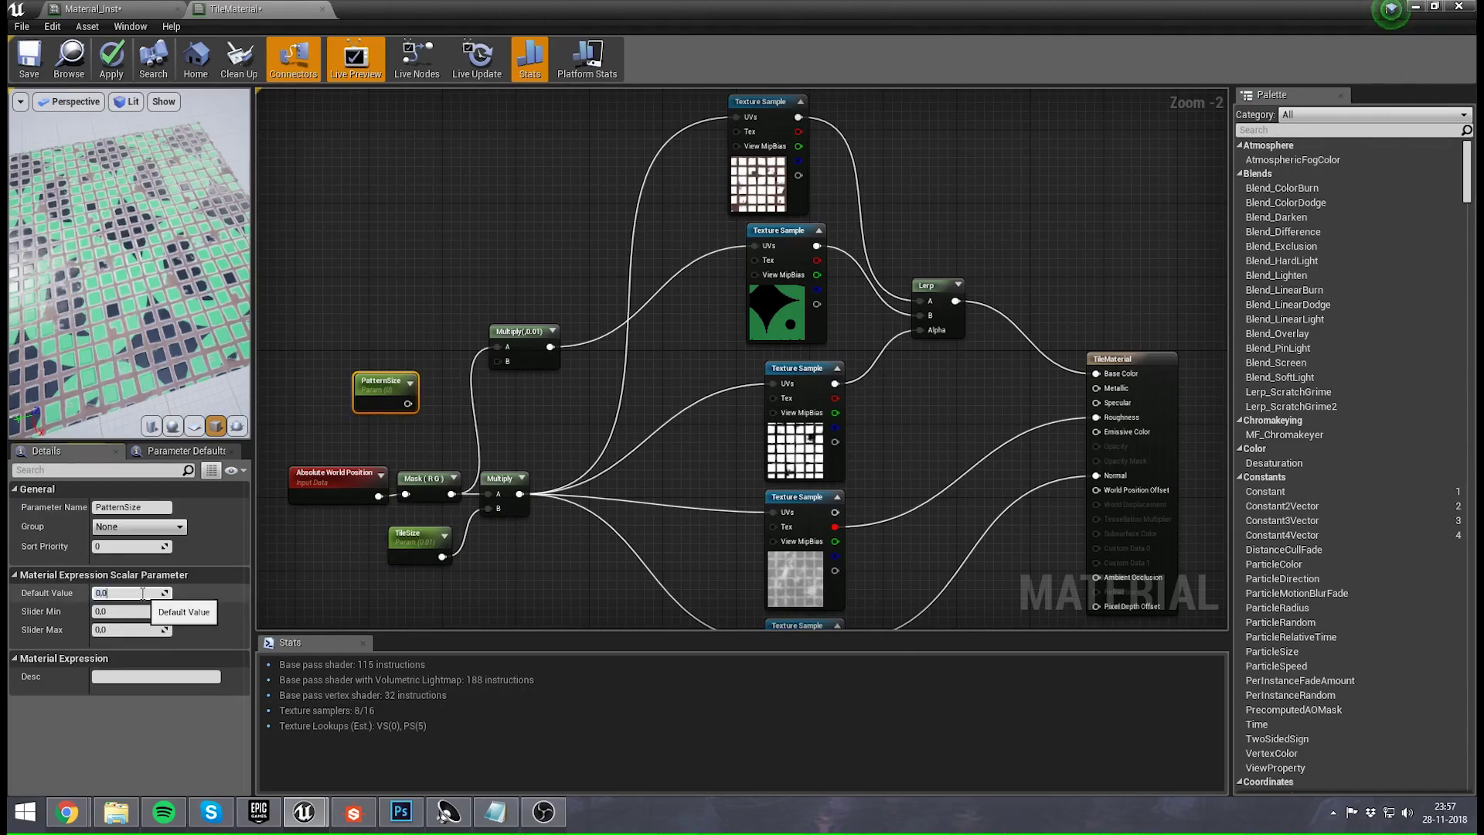
{"action": "type", "text": "0,001"}
{"action": "key", "text": "Return"}
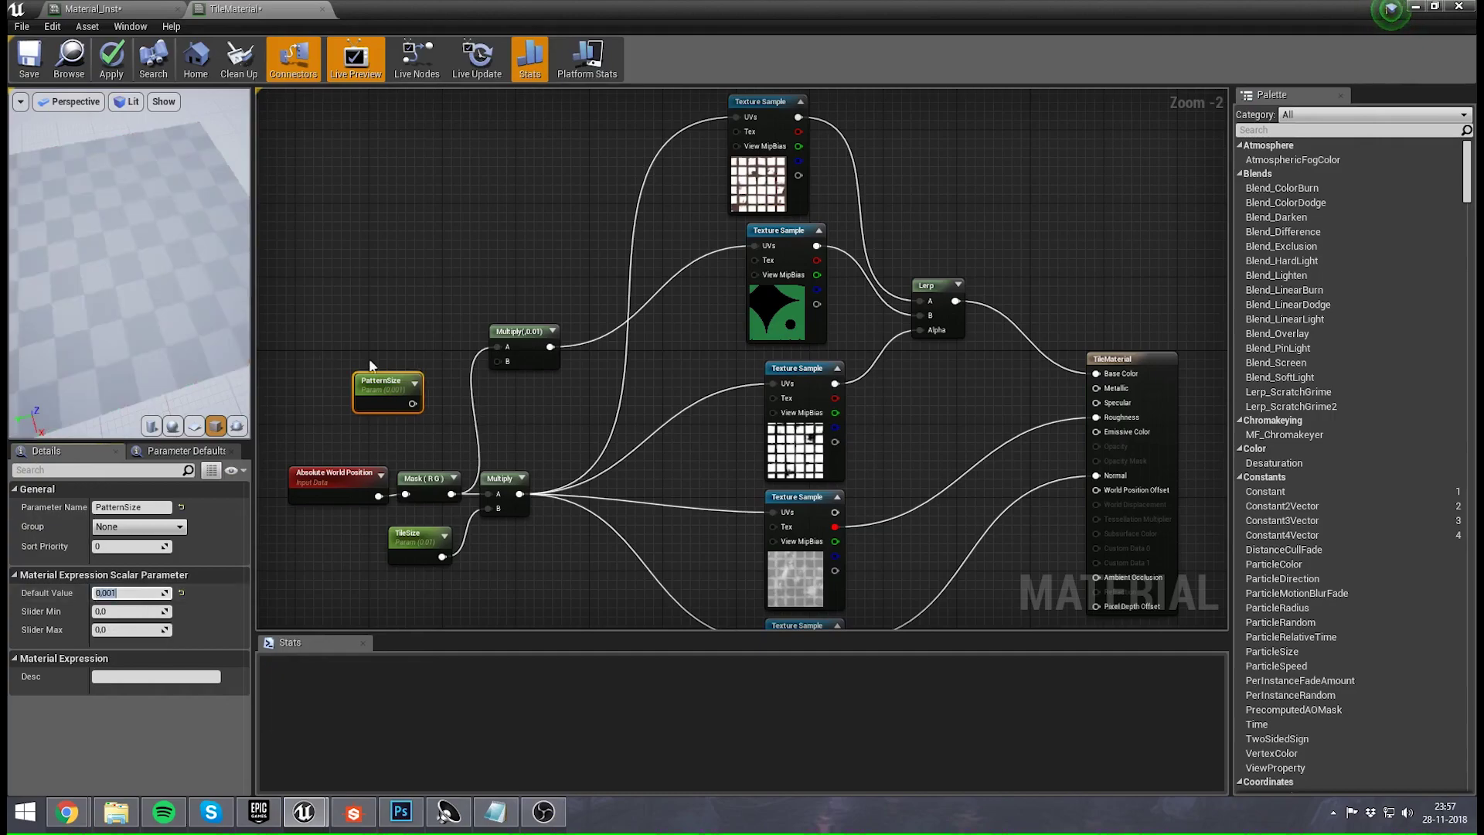
- Connect PatternSize to the new Multiply's B input, place it directly beneath that Multiply and apply the material changes
{"action": "left_click_drag", "start_coordinate": [412, 403], "coordinate": [498, 361]}
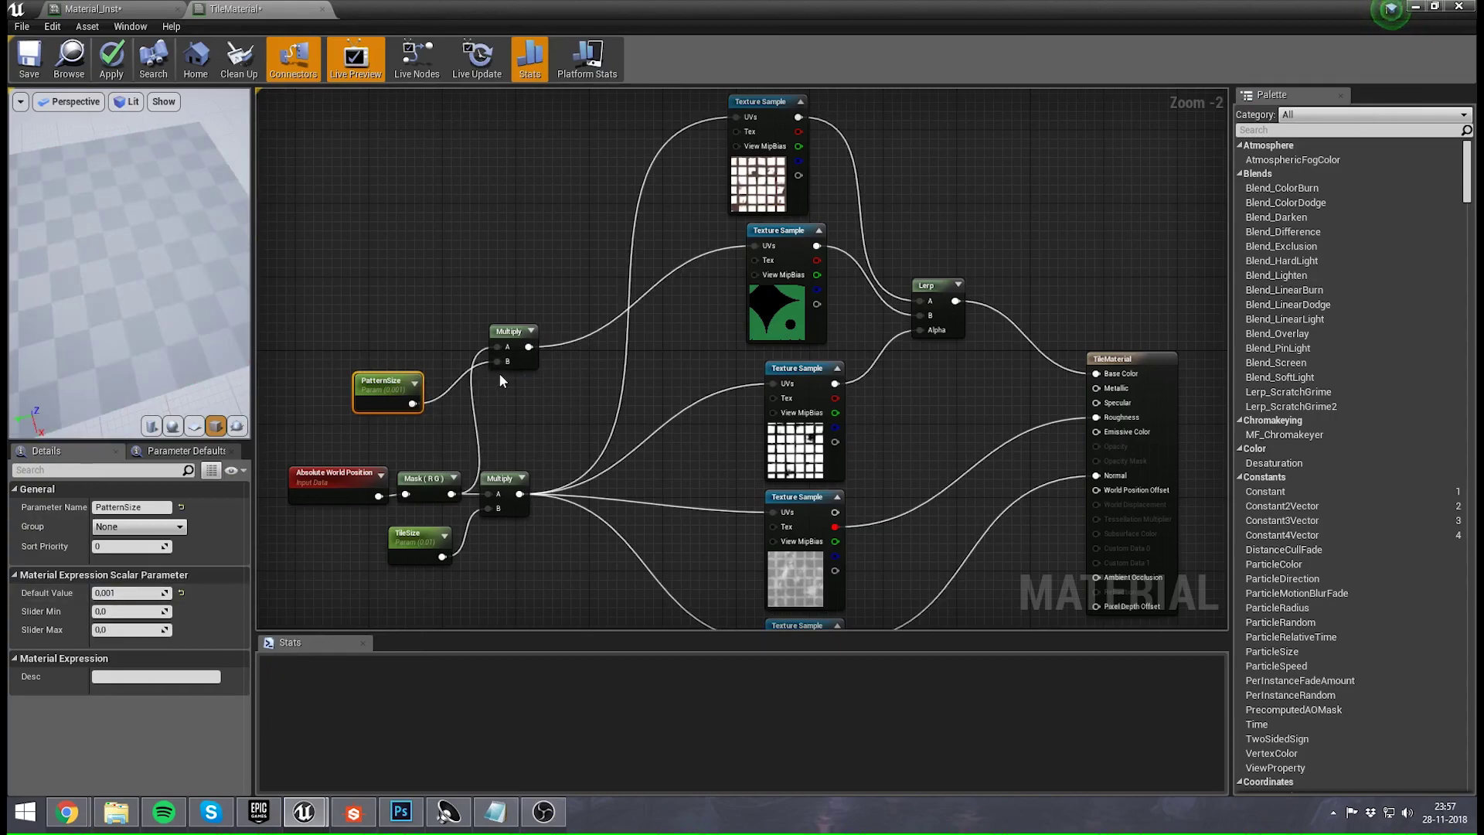
{"action": "left_click_drag", "start_coordinate": [359, 395], "coordinate": [485, 400]}
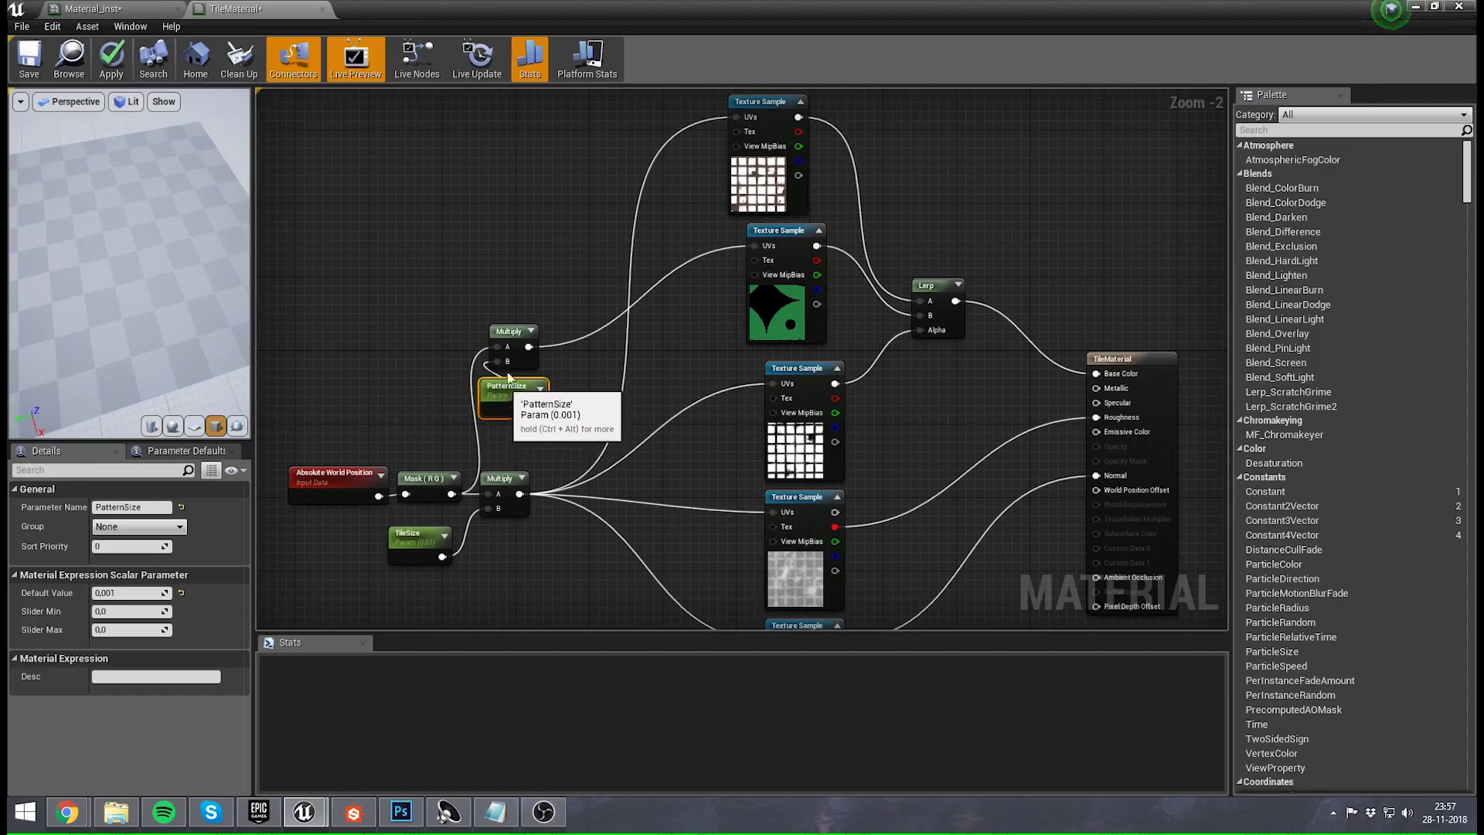
{"action": "left_click", "coordinate": [430, 177]}
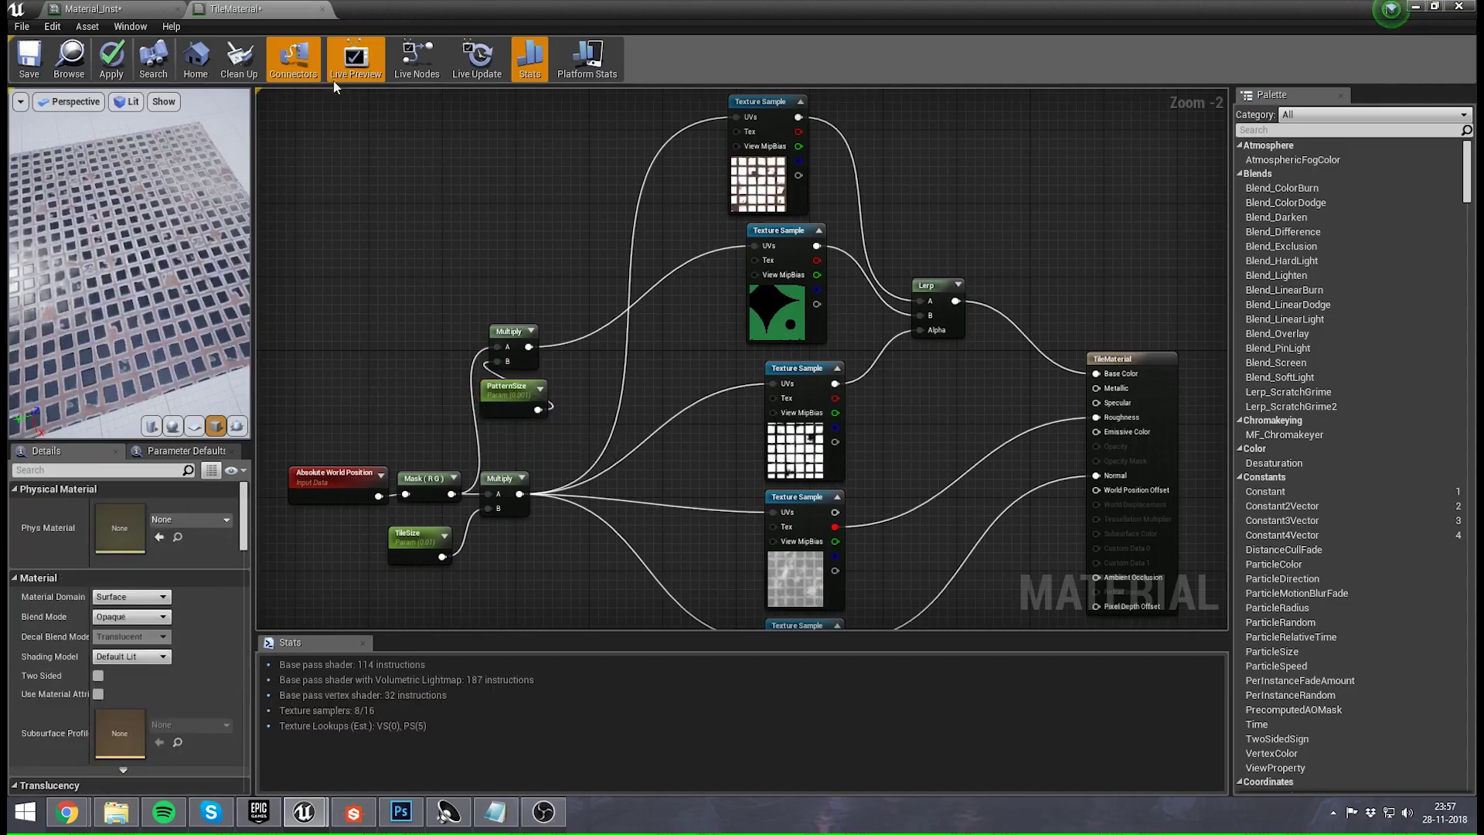
{"action": "left_click", "coordinate": [113, 60]}
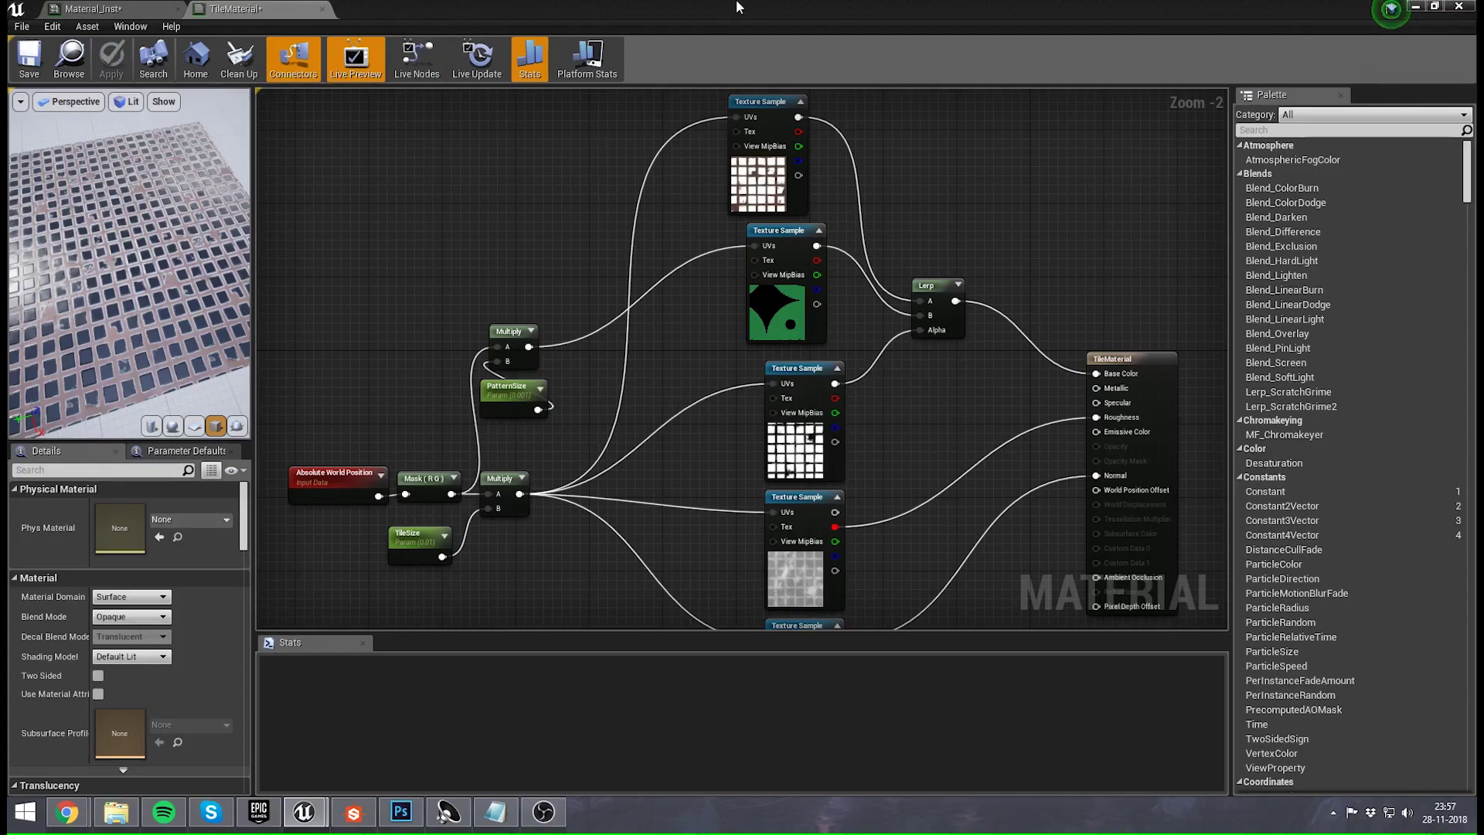
- Minimize the material editor and view the enlarged logo pattern across the whole floor
{"action": "left_click", "coordinate": [1416, 7]}
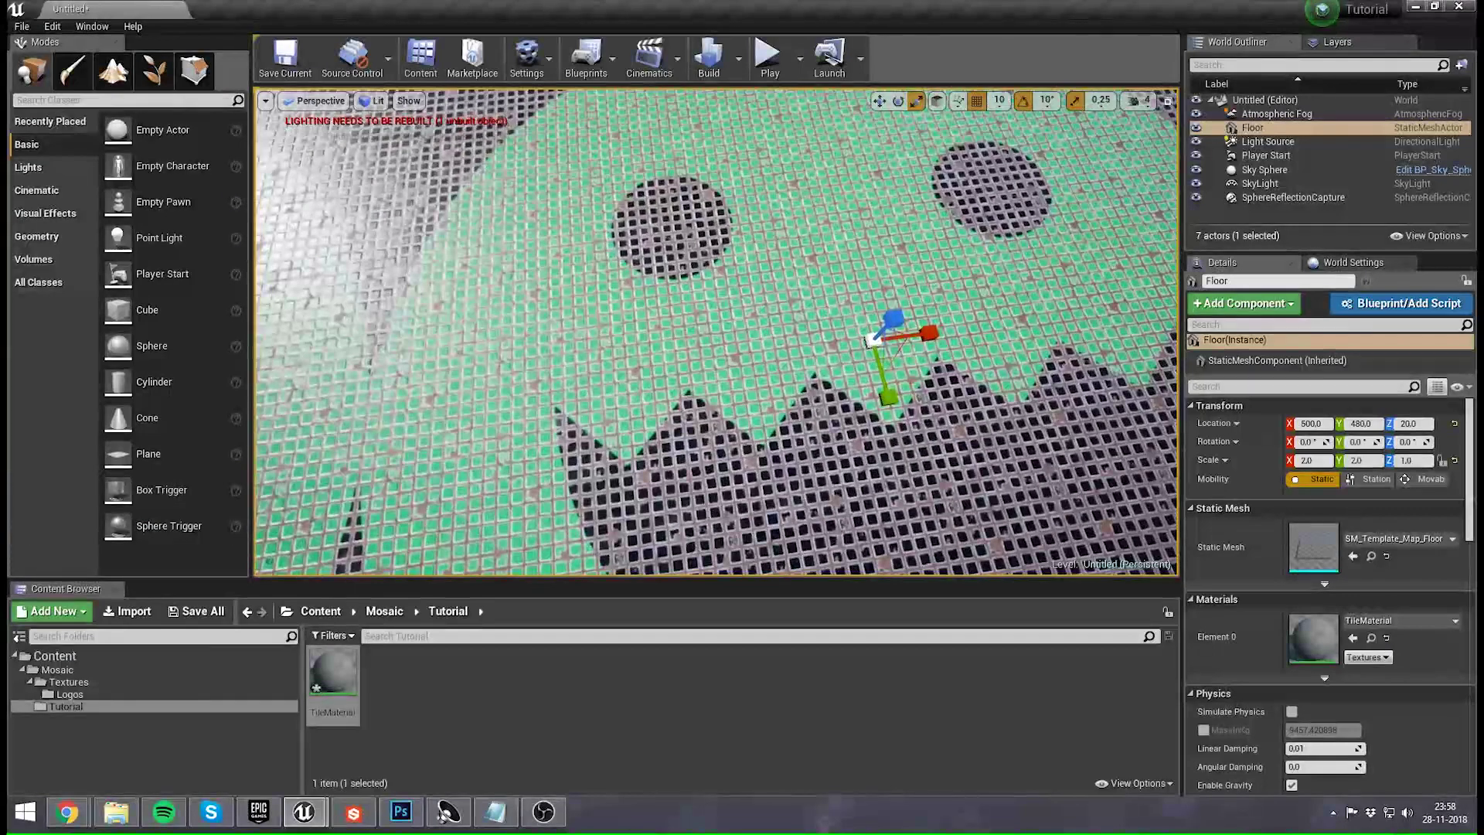
{"action": "key", "text": "s"}
{"action": "right_click_drag", "start_coordinate": [587, 371], "coordinate": [603, 425]}
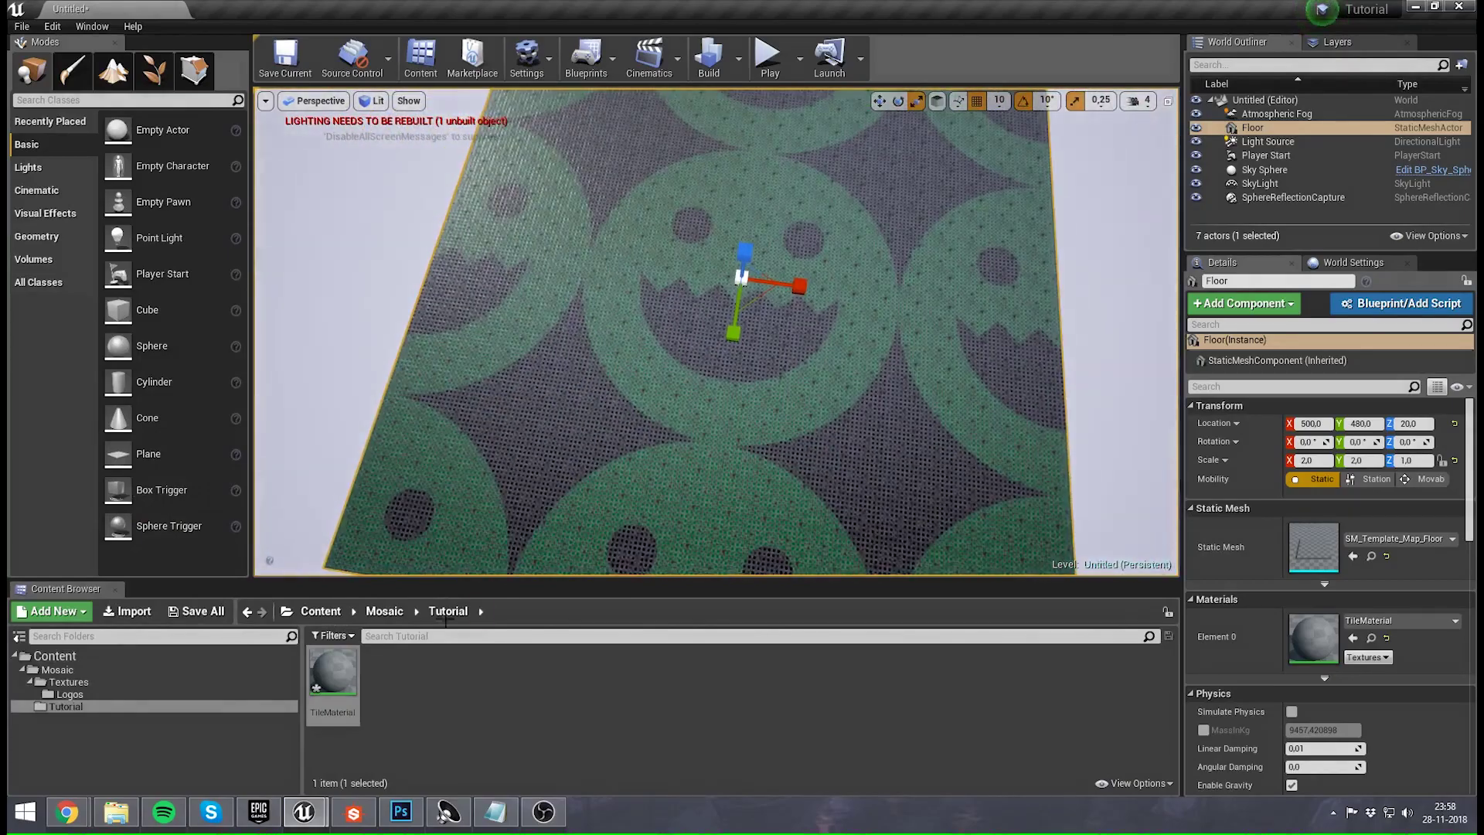
- Reopen TileMaterial in a smaller window beside the viewport and set the PatternSize default to 0.002
{"action": "double_click", "coordinate": [347, 680]}
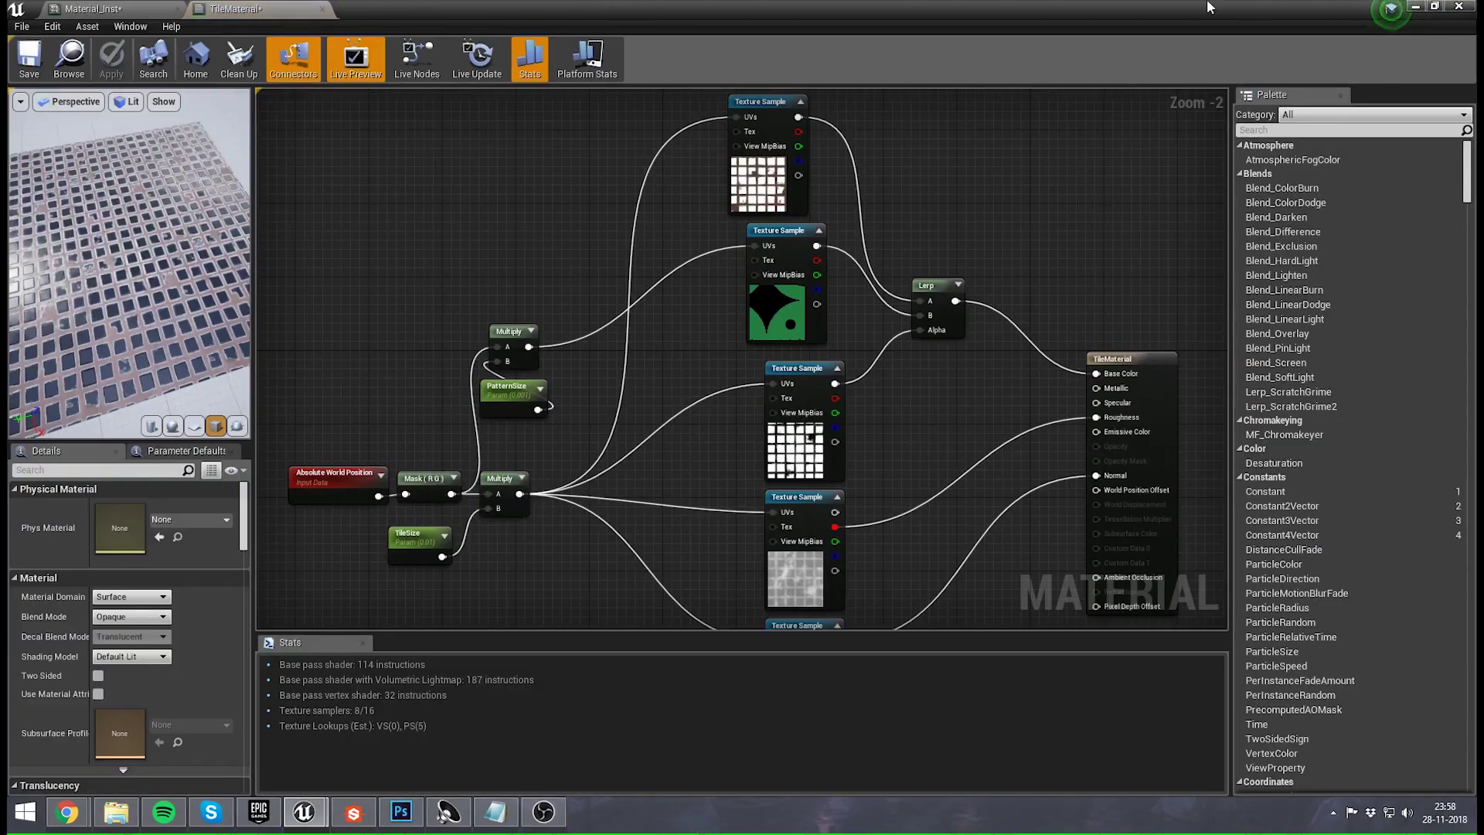
{"action": "double_click", "coordinate": [1152, 6]}
{"action": "right_click_drag", "start_coordinate": [271, 477], "coordinate": [225, 266]}
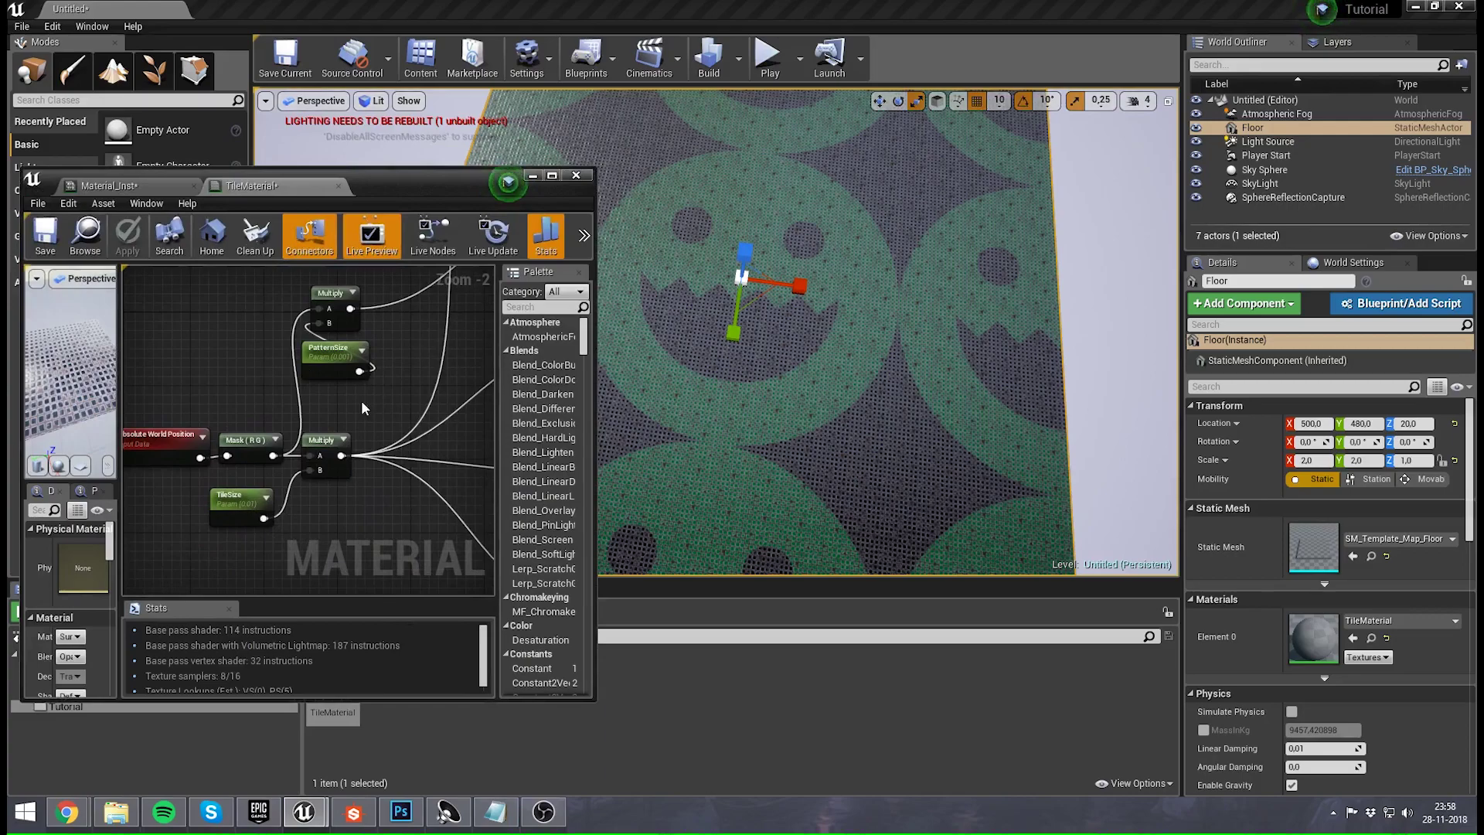
{"action": "left_click", "coordinate": [336, 369]}
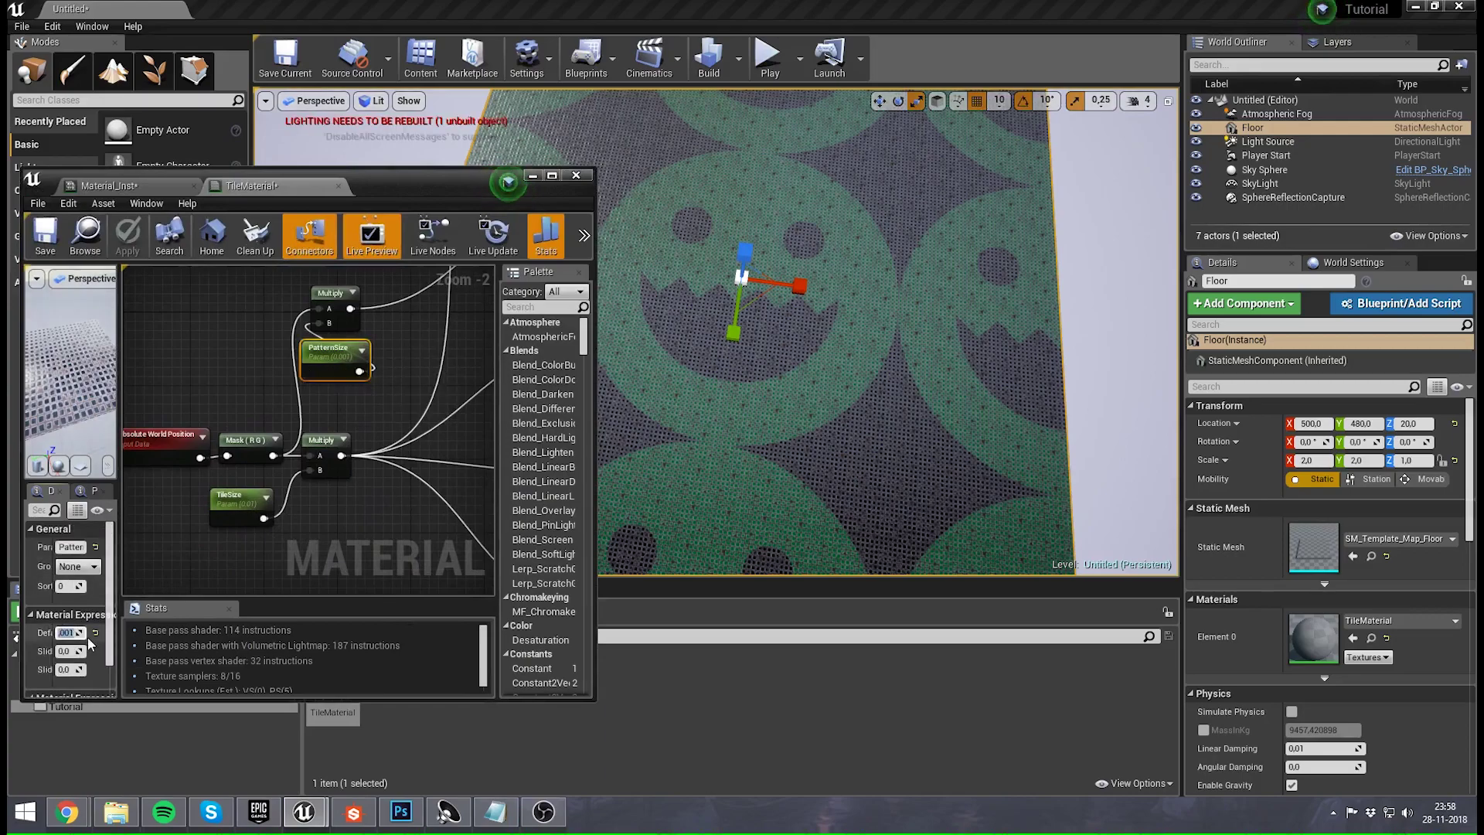
{"action": "type", "text": "2"}
{"action": "key", "text": "Return"}
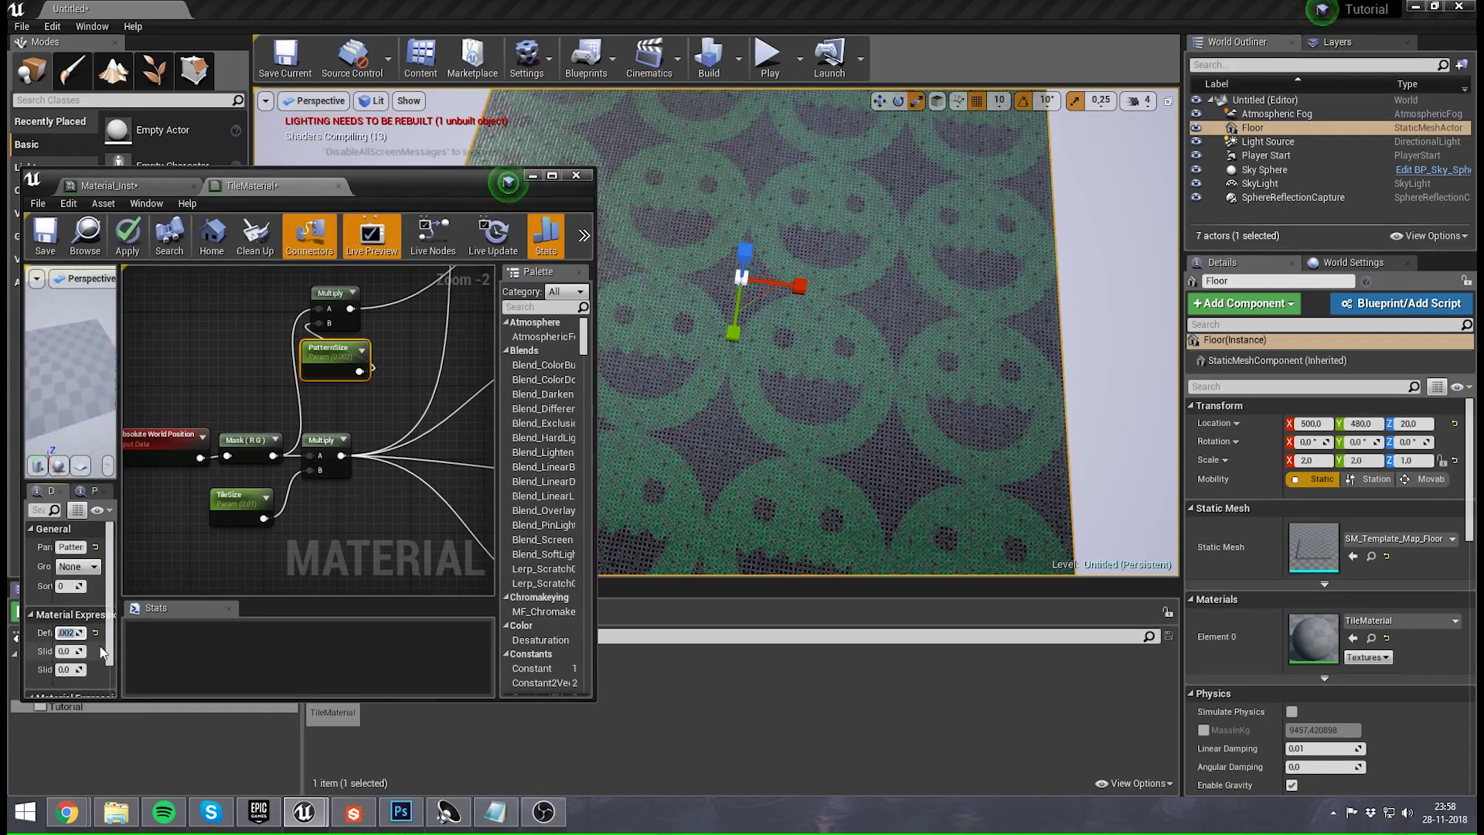
- Inspect the resized logo pattern on individual floor tiles at close range
{"action": "right_click_drag", "start_coordinate": [646, 440], "coordinate": [678, 463]}
{"action": "key", "text": "w"}
{"action": "key", "text": "w"}
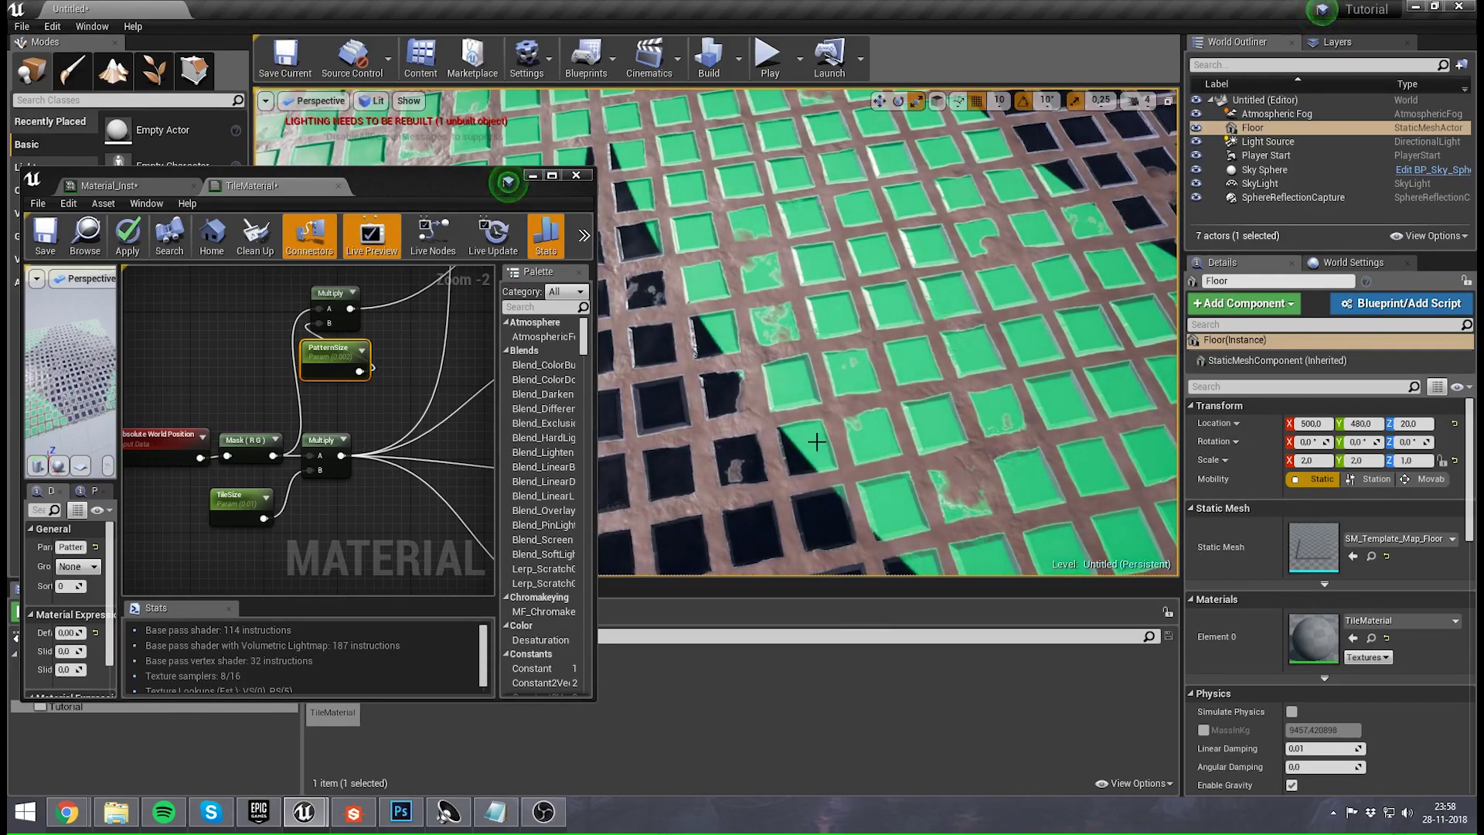
- Maximize the material editor and align the base-colour and Greentooth Texture Samples in a column above the mask sample
{"action": "double_click", "coordinate": [399, 181]}
{"action": "left_click", "coordinate": [683, 334]}
{"action": "right_click_drag", "start_coordinate": [655, 272], "coordinate": [703, 449]}
{"action": "right_click_drag", "start_coordinate": [701, 336], "coordinate": [648, 409]}
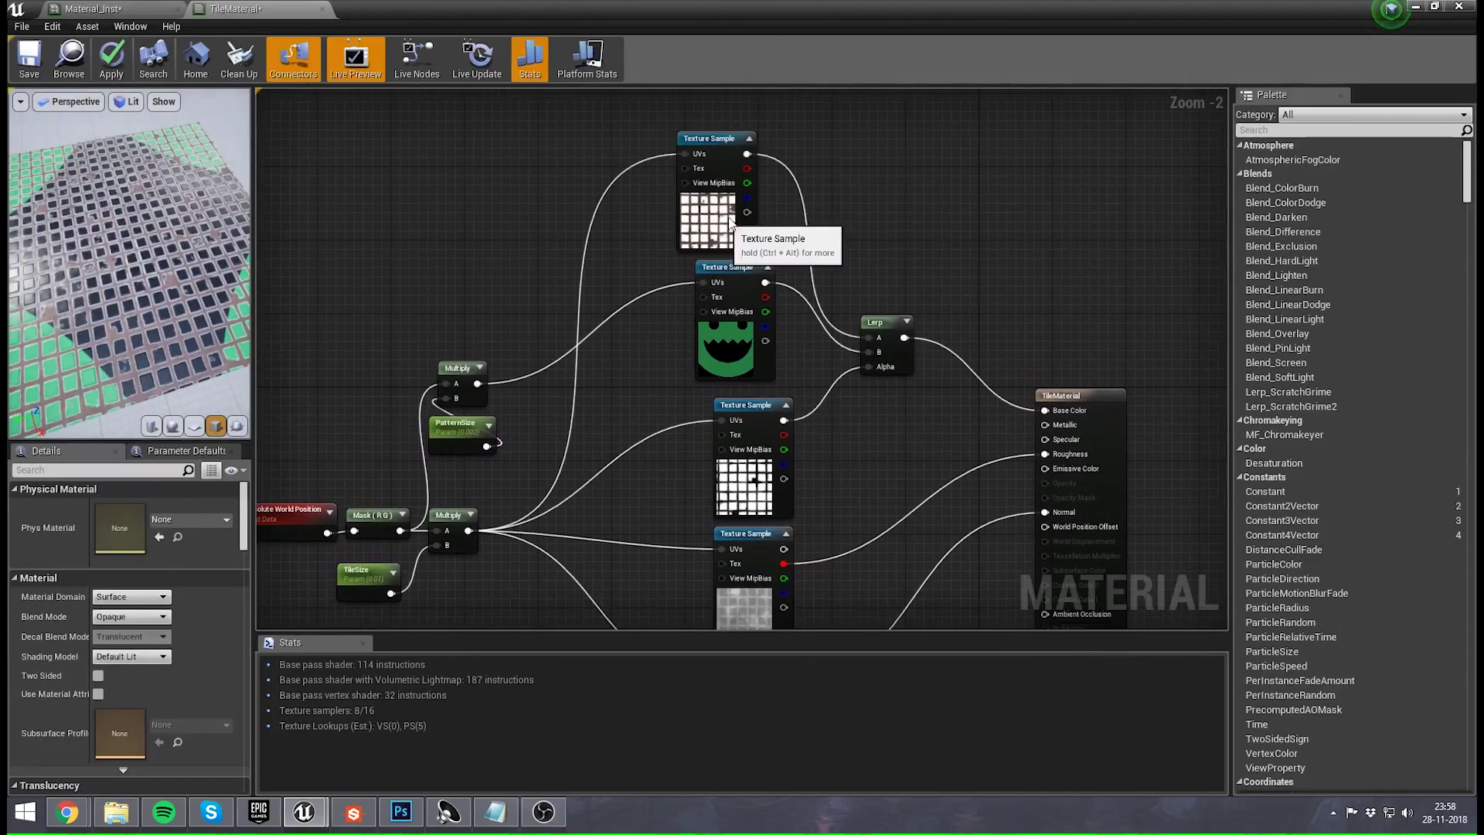
{"action": "left_click_drag", "start_coordinate": [727, 225], "coordinate": [755, 215]}
{"action": "mouse_move", "coordinate": [740, 377]}
{"action": "left_mouse_down"}
{"action": "mouse_move", "coordinate": [748, 368]}
{"action": "mouse_move", "coordinate": [757, 387]}
{"action": "left_mouse_up"}
{"action": "left_click", "coordinate": [757, 199]}
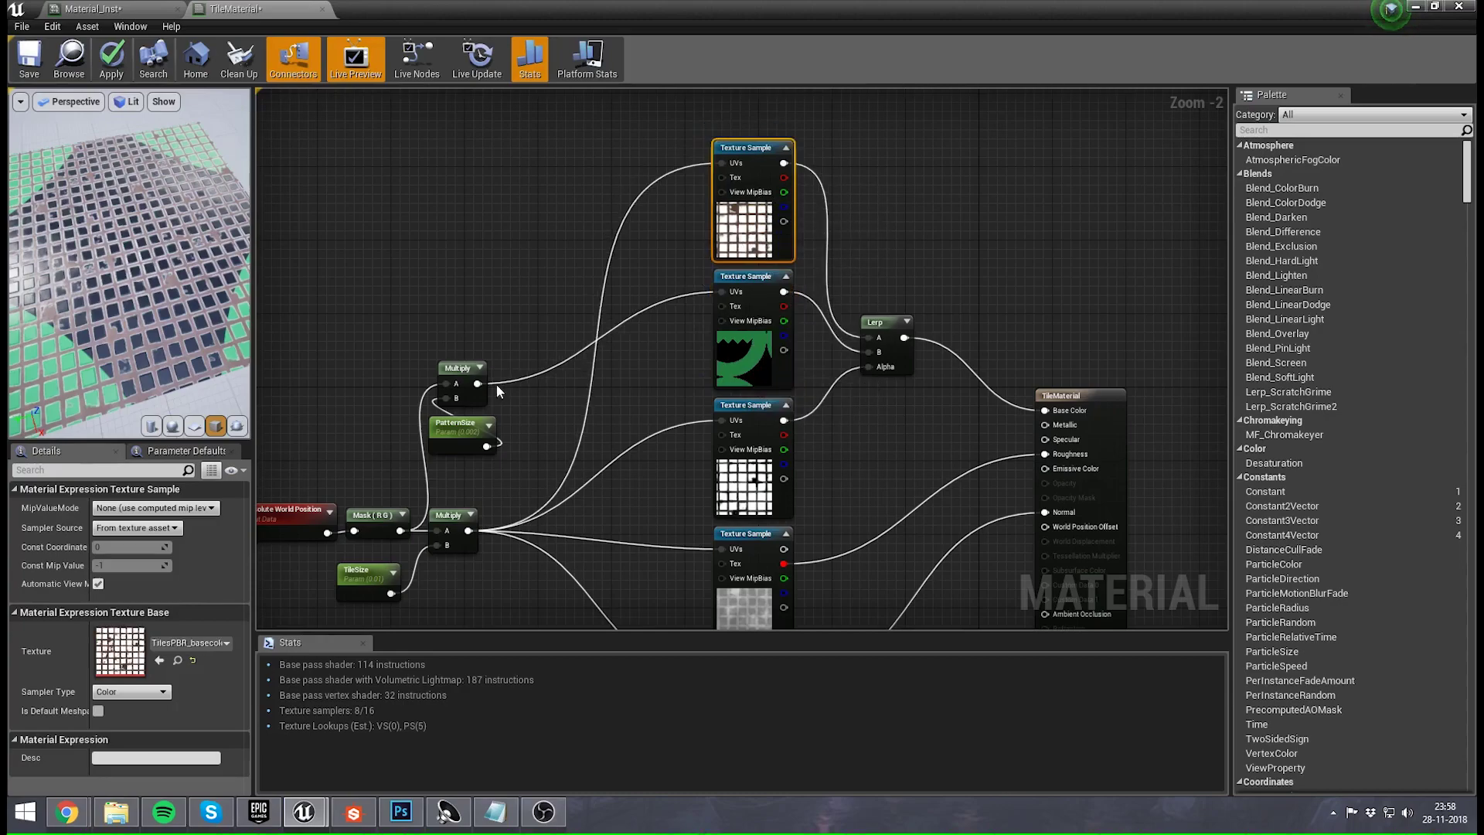
- Select the world-position, Mask, Multiply and size parameter nodes together and move them farther away from the Texture Samples
{"action": "right_click_drag", "start_coordinate": [496, 383], "coordinate": [663, 260]}
{"action": "left_click_drag", "start_coordinate": [681, 512], "coordinate": [472, 238]}
{"action": "left_click_drag", "start_coordinate": [654, 239], "coordinate": [517, 221]}
{"action": "left_click", "coordinate": [717, 382]}
{"action": "right_click_drag", "start_coordinate": [724, 379], "coordinate": [691, 312]}
{"action": "left_click", "coordinate": [804, 390]}
{"action": "left_click", "coordinate": [461, 471]}
{"action": "left_click", "coordinate": [518, 454]}
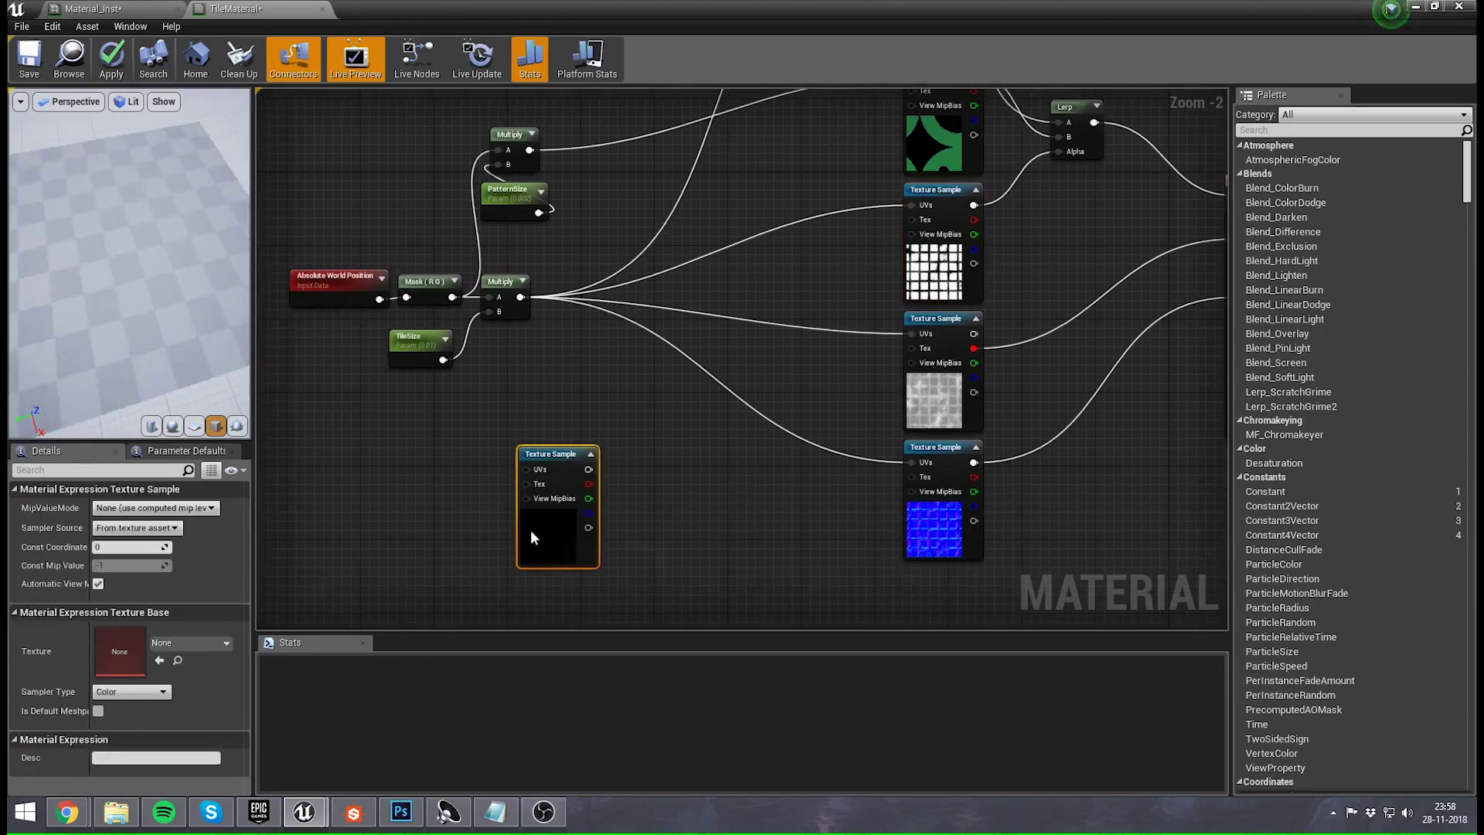
{"action": "key", "text": "Delete"}
- Add a Texture Coordinate node, expand its preview and place it below the TileSize Multiply
{"action": "right_click", "coordinate": [541, 506]}
{"action": "type", "text": "text"}
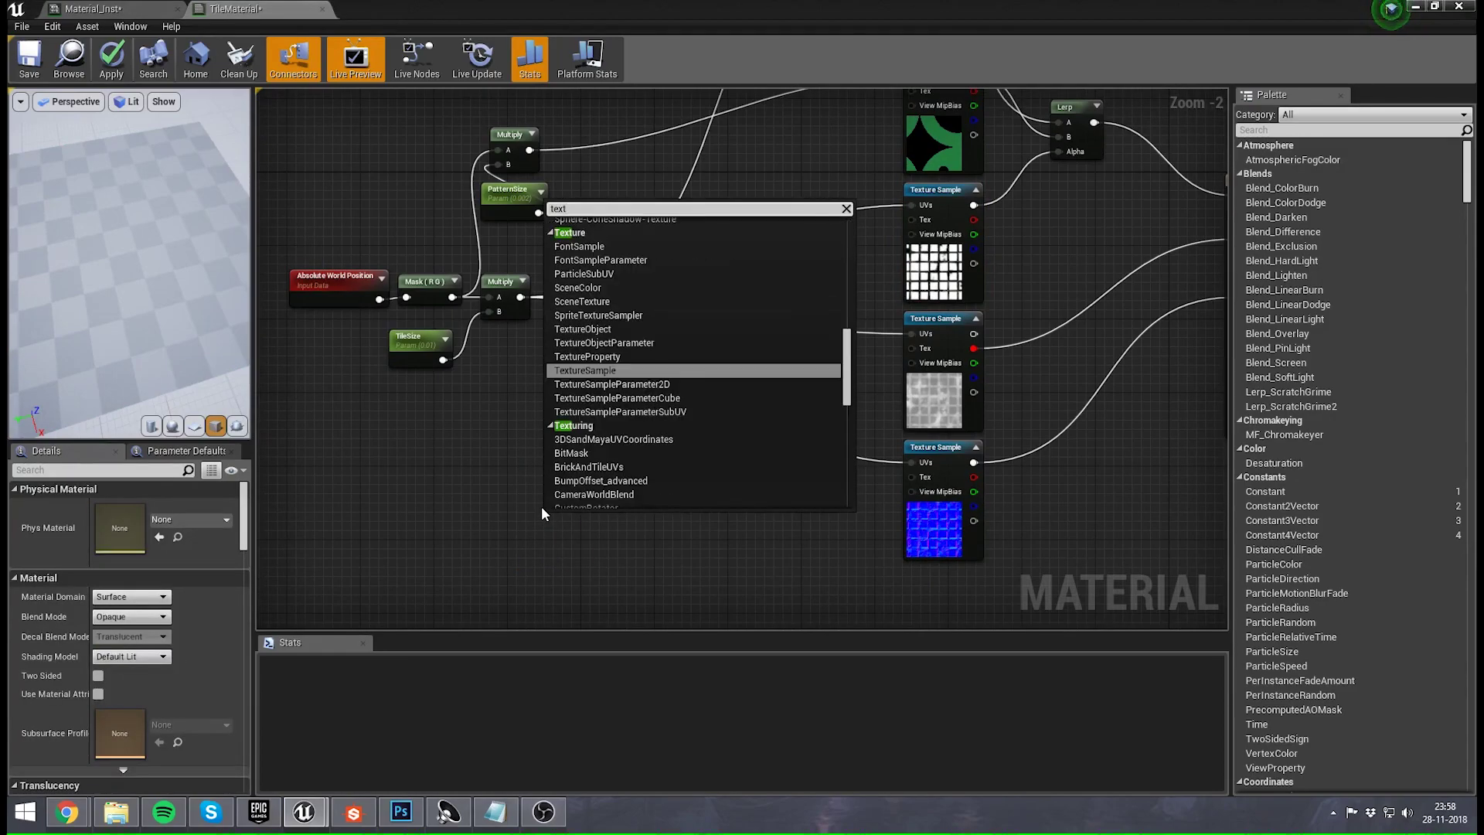
{"action": "type", "text": " coord"}
{"action": "key", "text": "Return"}
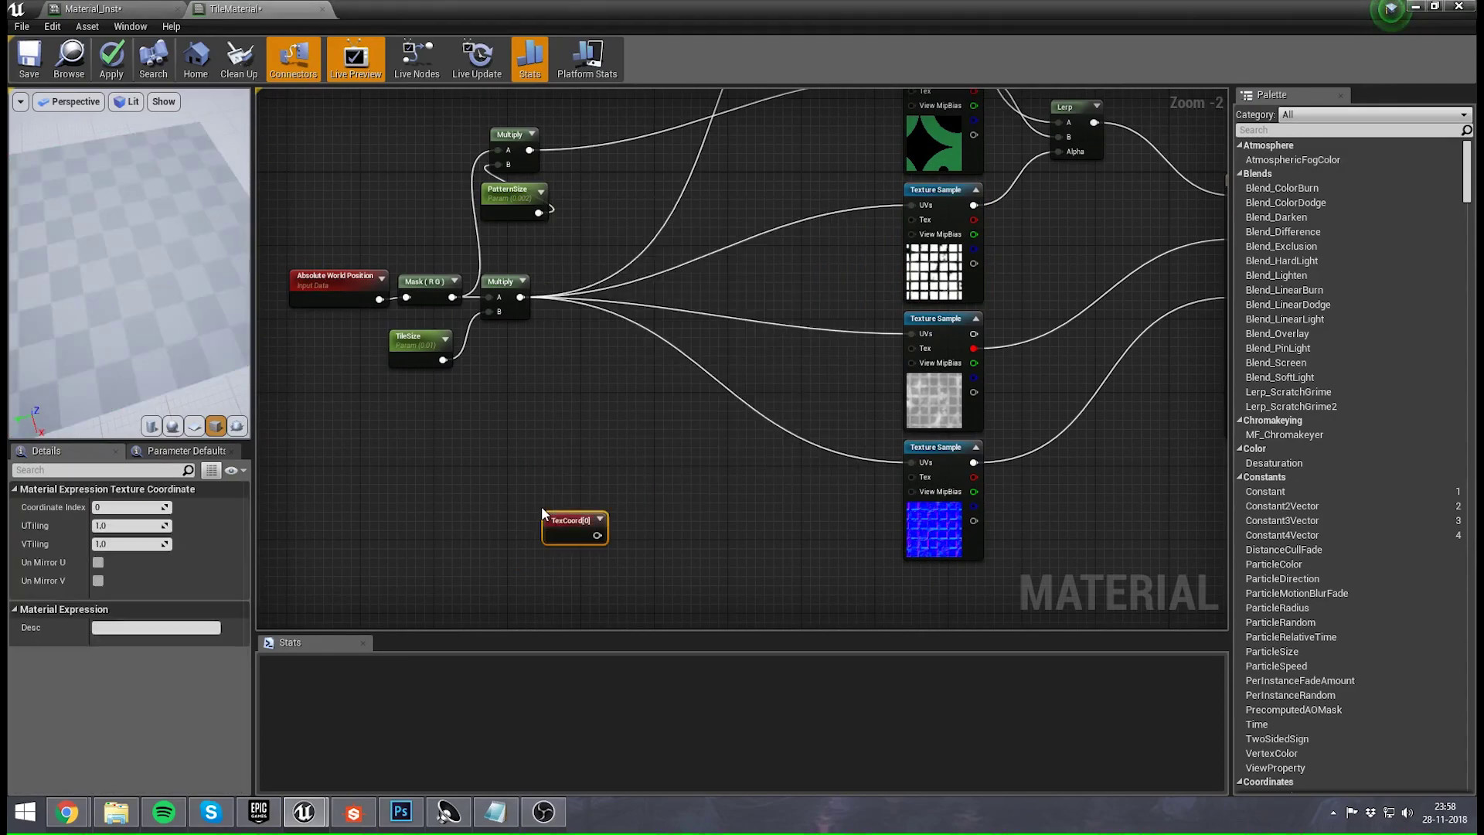
{"action": "left_click", "coordinate": [601, 519]}
{"action": "left_click_drag", "start_coordinate": [568, 517], "coordinate": [543, 409]}
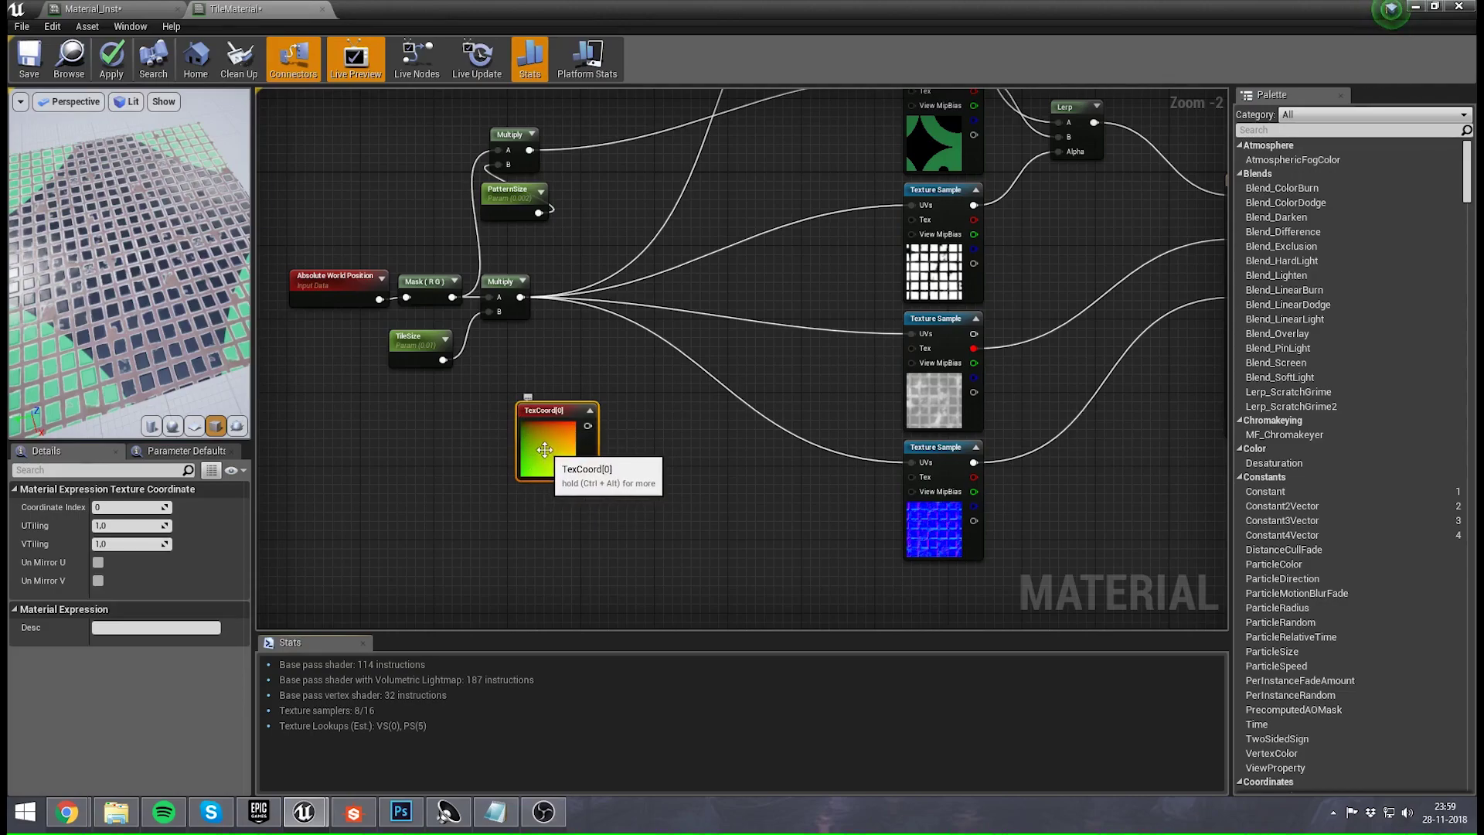
{"action": "left_click", "coordinate": [606, 456]}
{"action": "right_click_drag", "start_coordinate": [606, 456], "coordinate": [609, 460]}
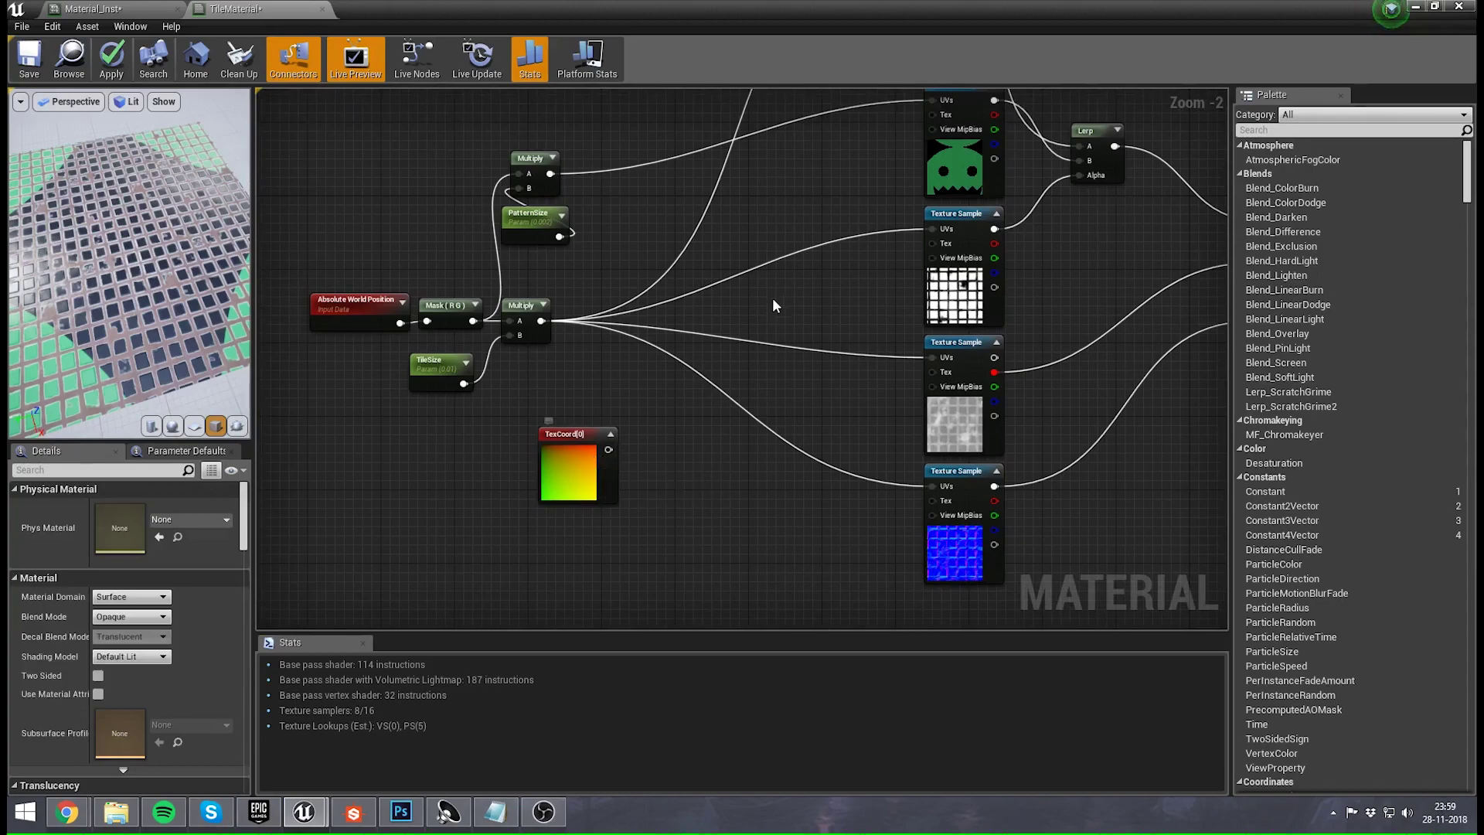
- Delete the unconnected Texture Coordinate node below the world-position nodes
{"action": "right_click_drag", "start_coordinate": [605, 222], "coordinate": [657, 266]}
{"action": "left_click_drag", "start_coordinate": [403, 439], "coordinate": [735, 183]}
{"action": "left_click", "coordinate": [697, 191]}
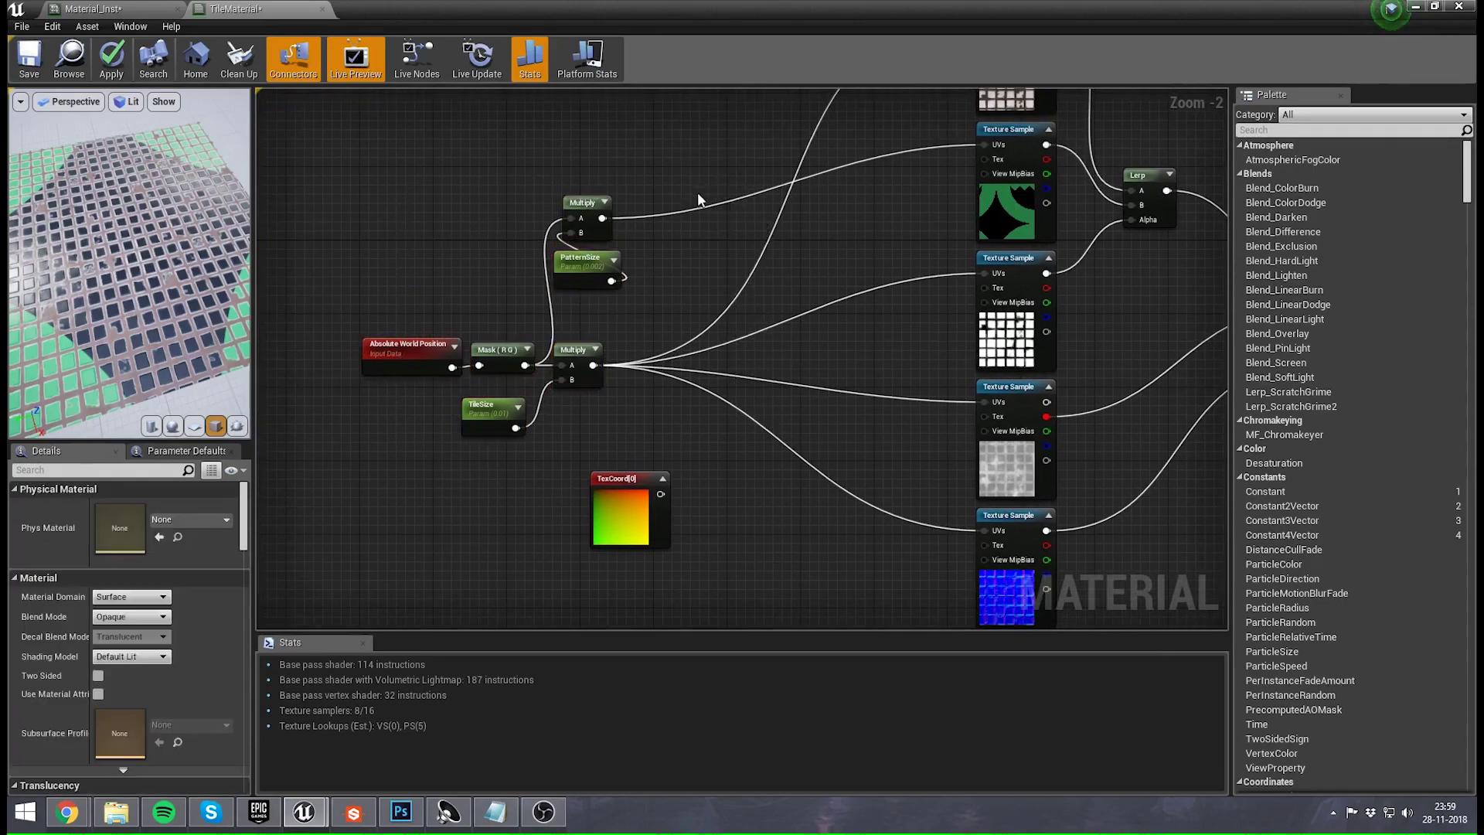
{"action": "left_click", "coordinate": [638, 524]}
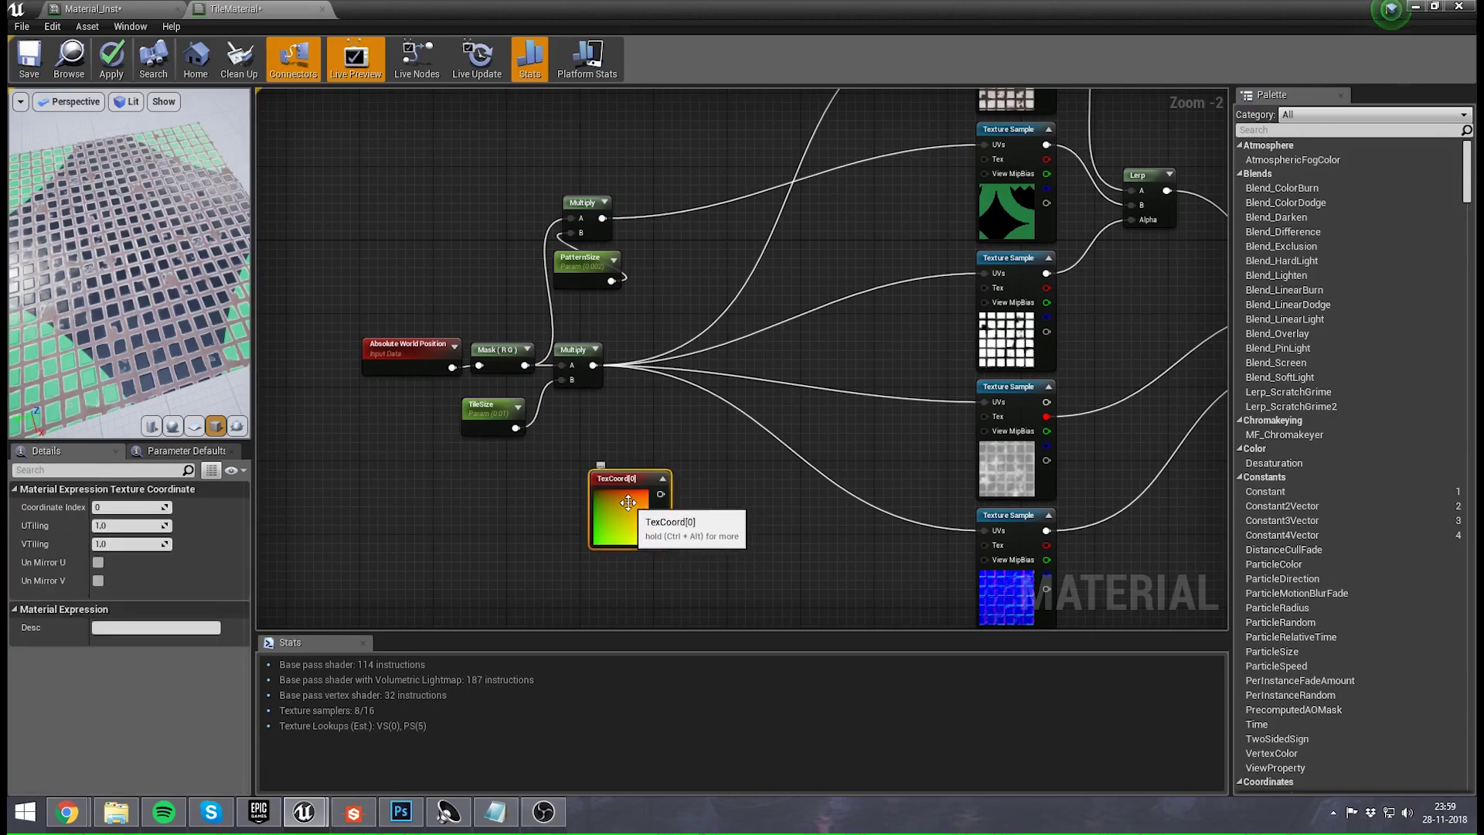
{"action": "right_click_drag", "start_coordinate": [661, 402], "coordinate": [624, 391]}
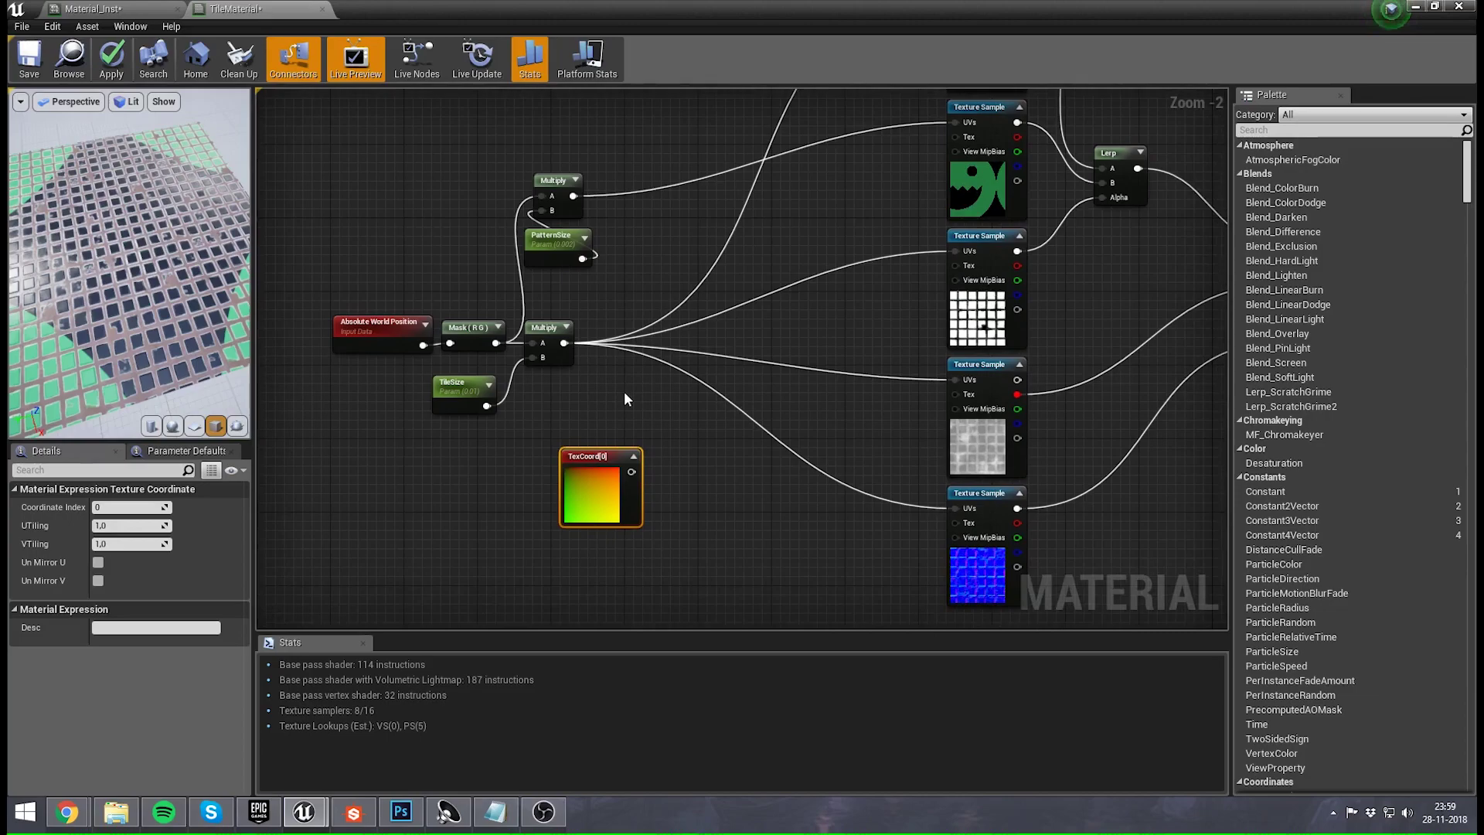
{"action": "key", "text": "Delete"}
{"action": "right_click_drag", "start_coordinate": [597, 163], "coordinate": [683, 276]}
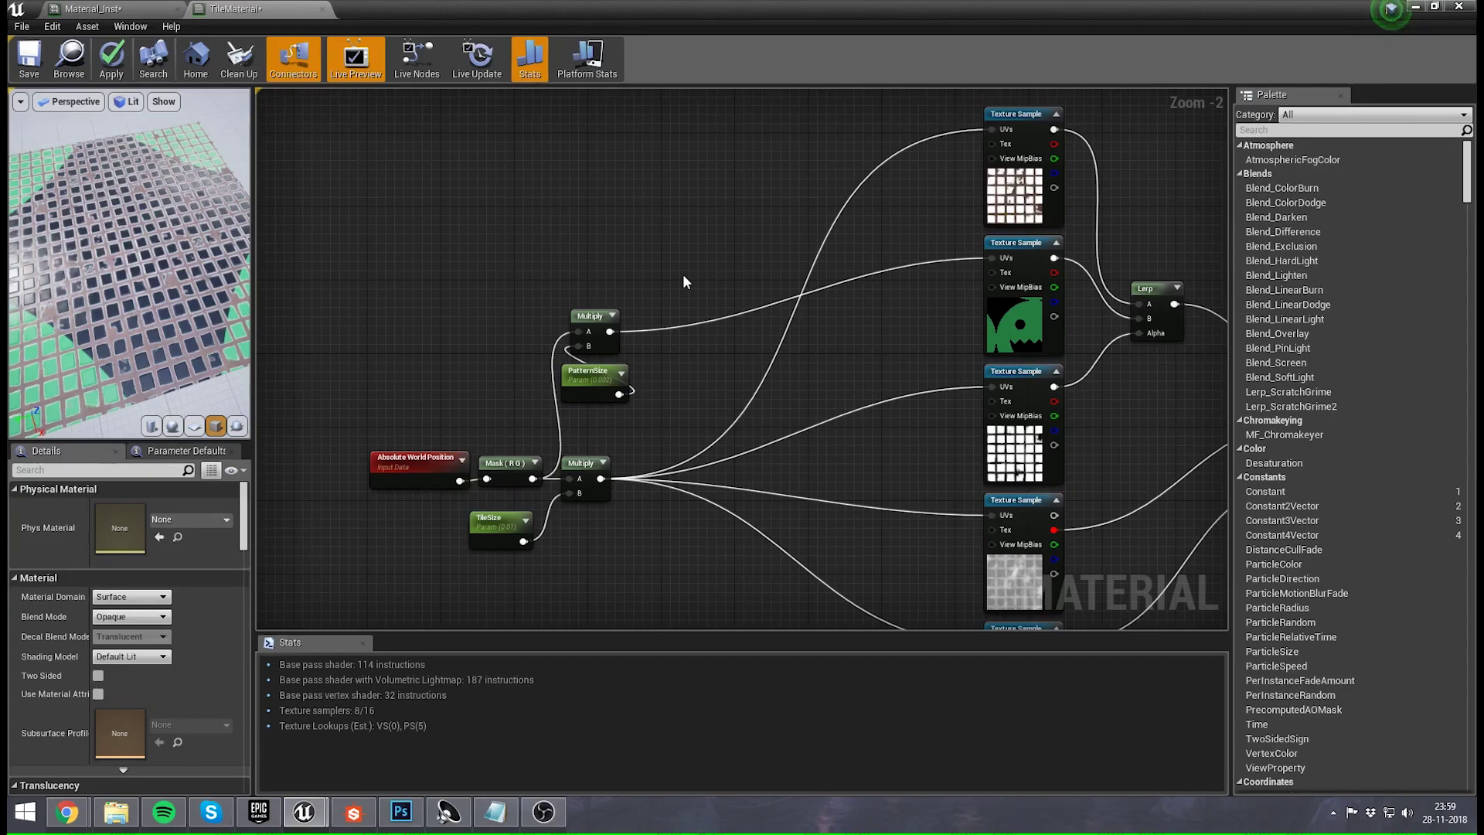
{"action": "right_click_drag", "start_coordinate": [683, 277], "coordinate": [646, 241]}
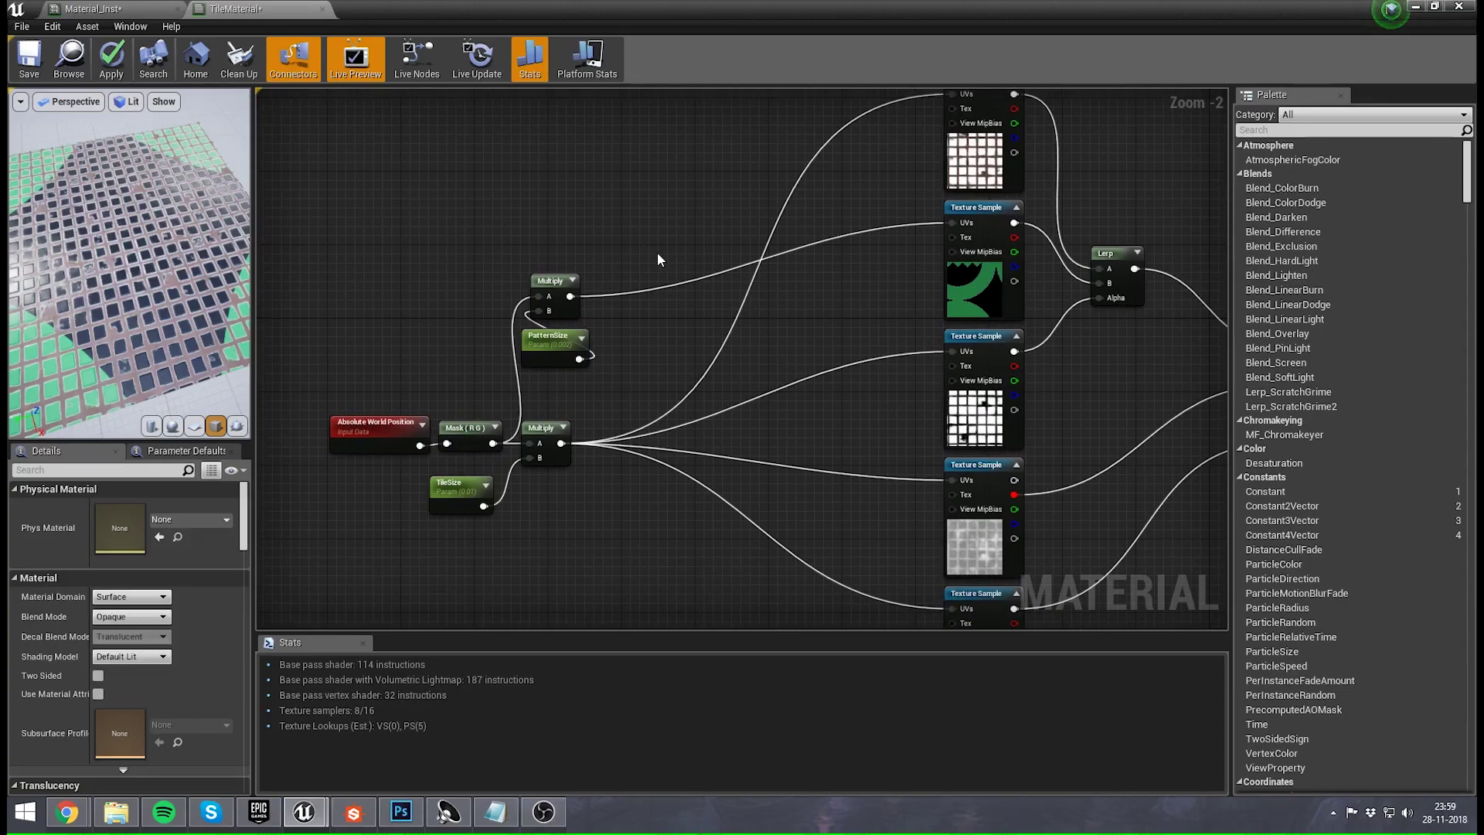
{"action": "right_click_drag", "start_coordinate": [657, 253], "coordinate": [633, 230]}
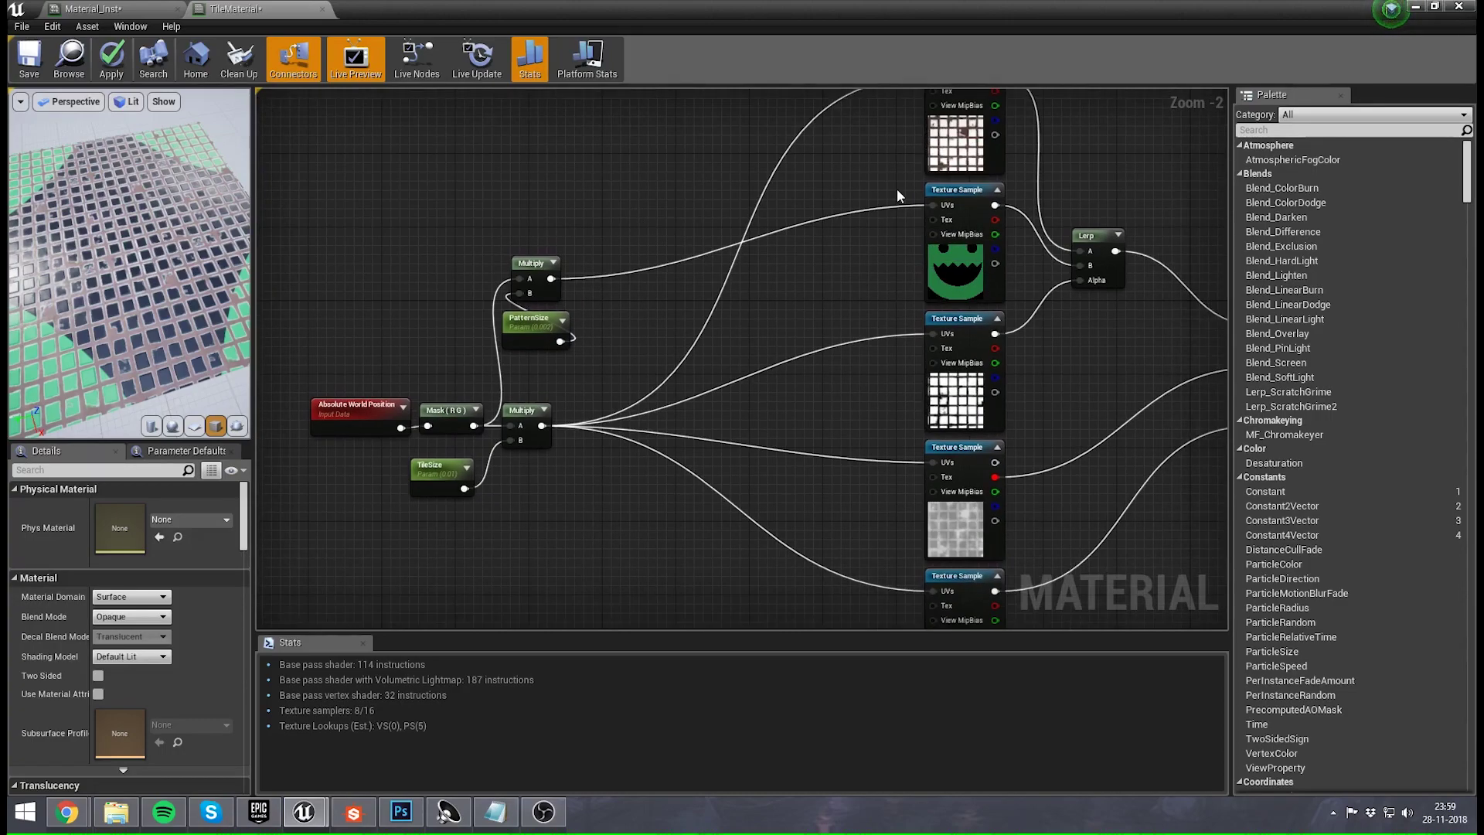
- Open the TilesPBR_basecolor texture, examine how many tiles its grid has per side, and return to the tile material
{"action": "left_click", "coordinate": [961, 158]}
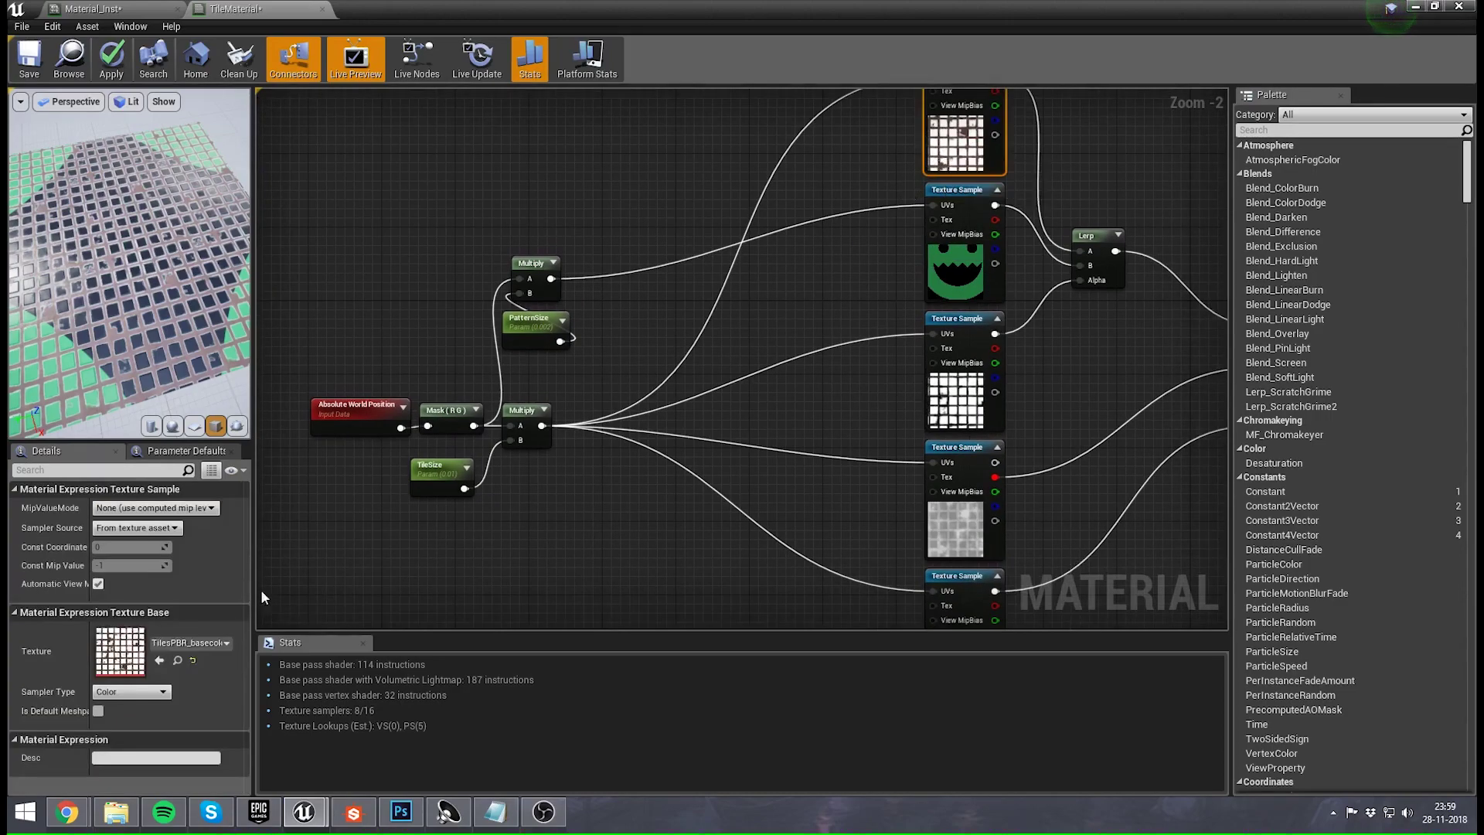
{"action": "double_click", "coordinate": [116, 651]}
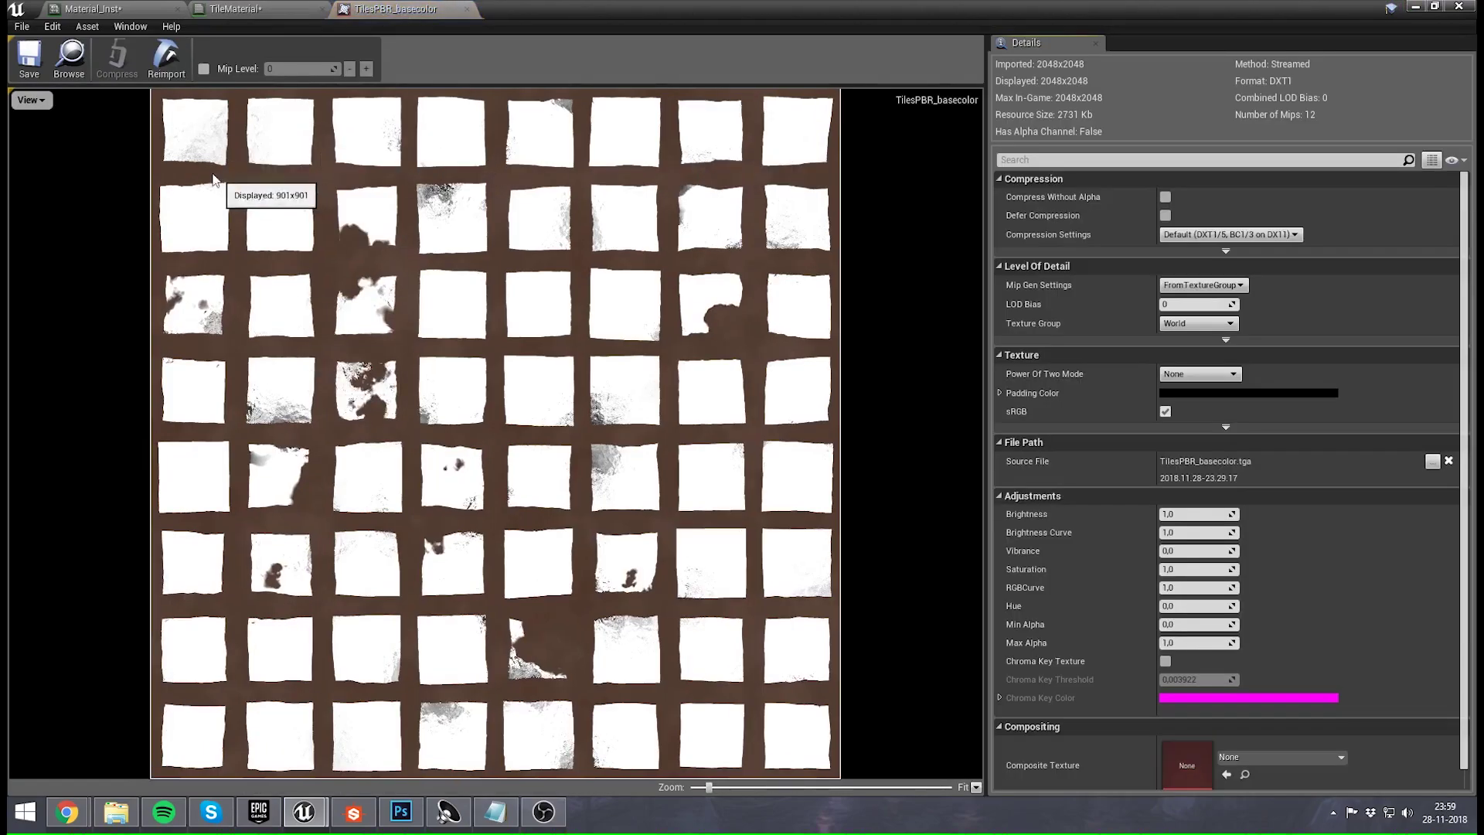
{"action": "left_click", "coordinate": [276, 8]}
- Add a Multiply node fed by the PatternSize Multiply output and set its constant B to 8
{"action": "left_click", "coordinate": [615, 196]}
{"action": "right_click_drag", "start_coordinate": [615, 196], "coordinate": [669, 261]}
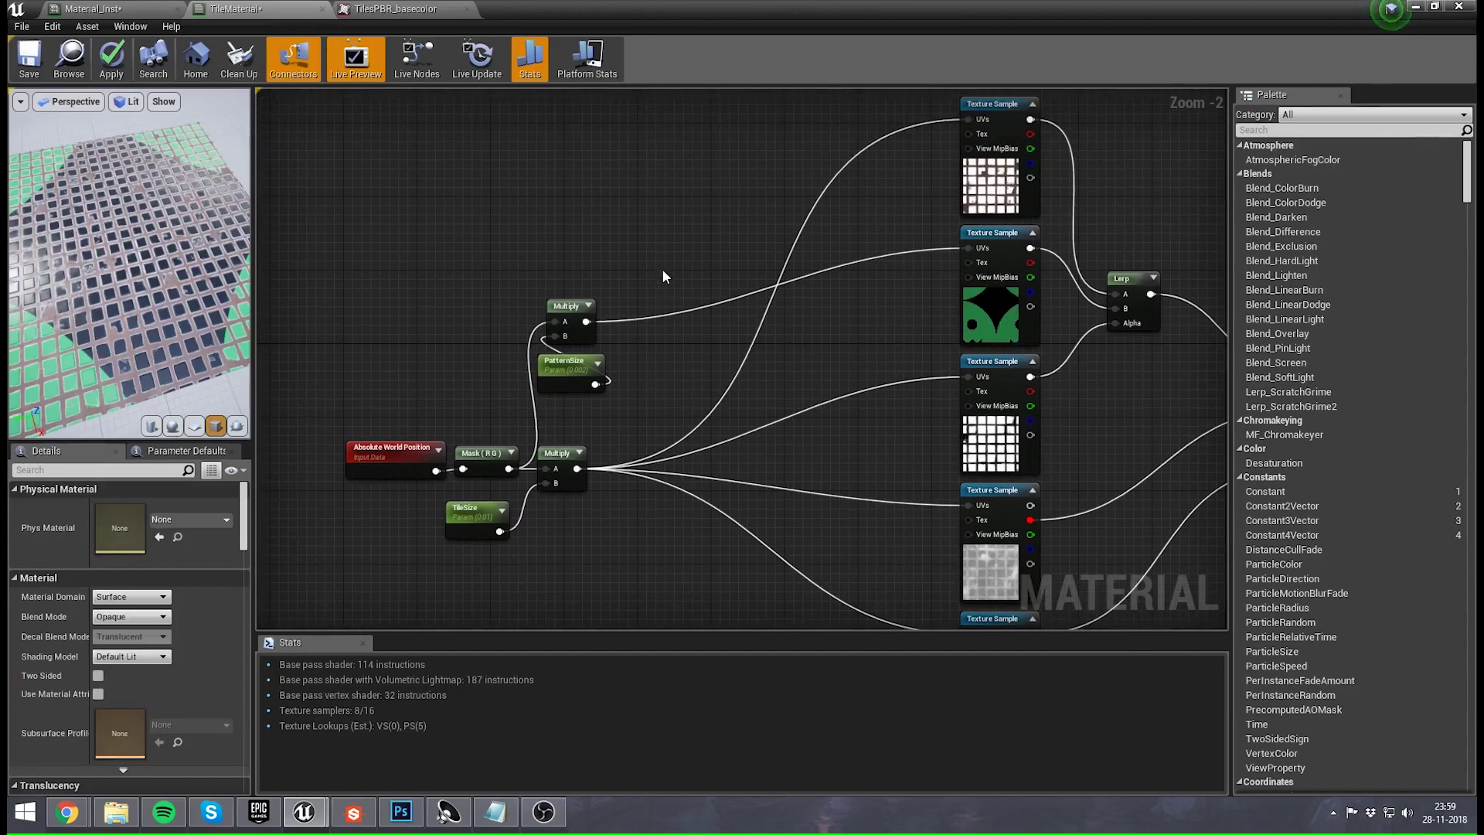
{"action": "left_click", "coordinate": [684, 286]}
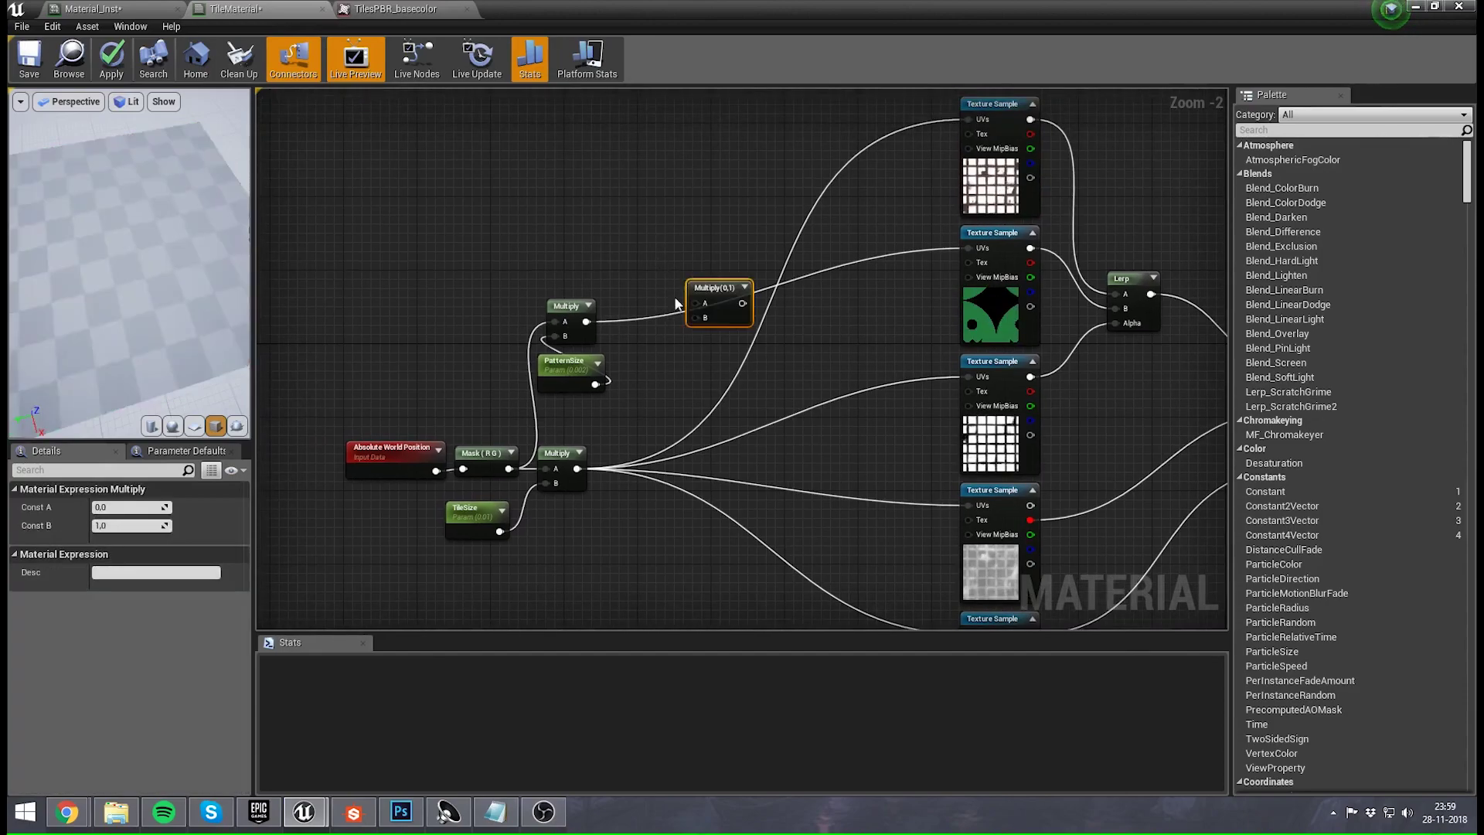
{"action": "left_click_drag", "start_coordinate": [585, 321], "coordinate": [717, 342]}
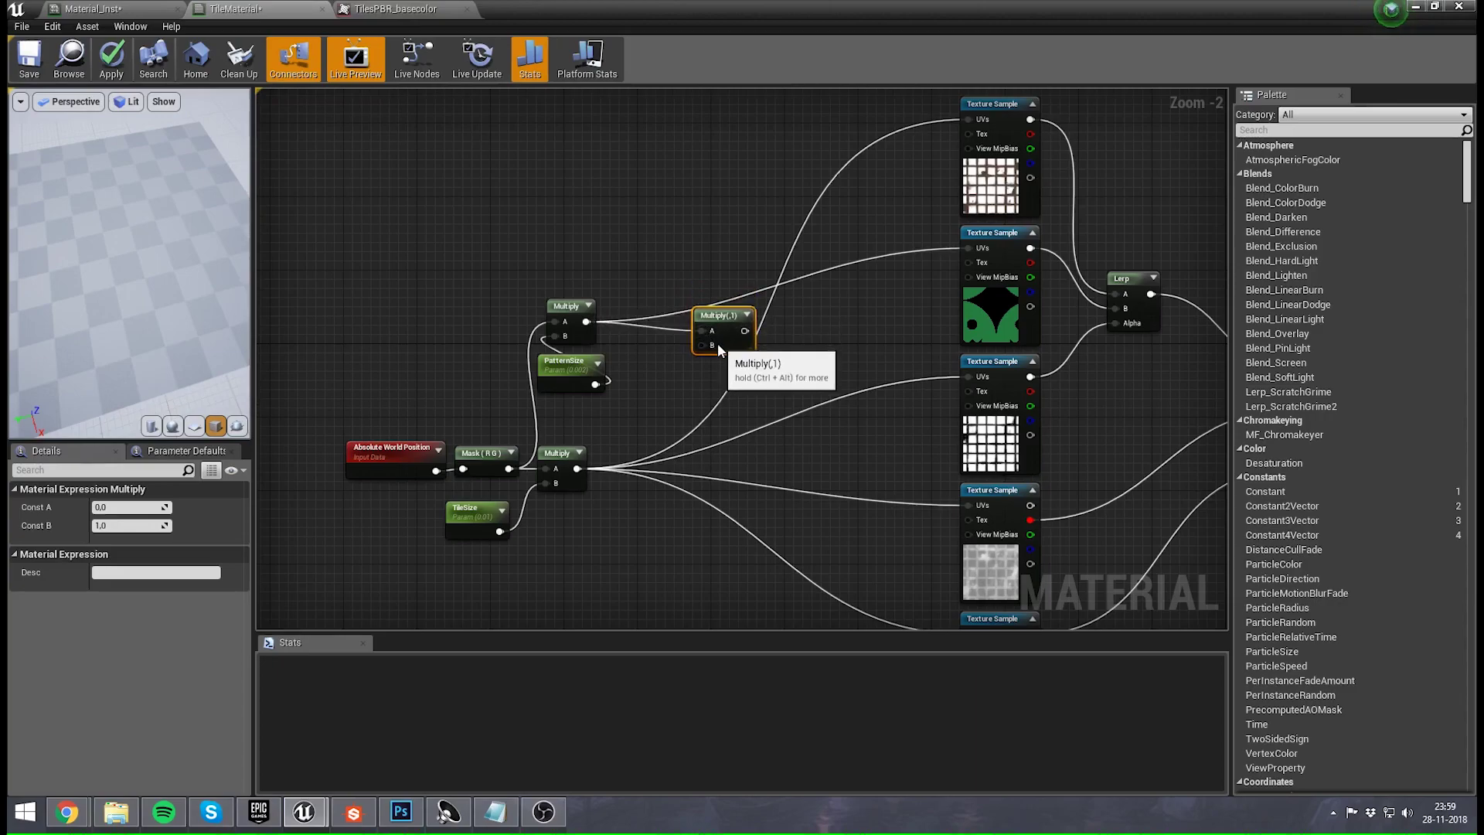
{"action": "left_click", "coordinate": [101, 527]}
{"action": "key", "text": "Return"}
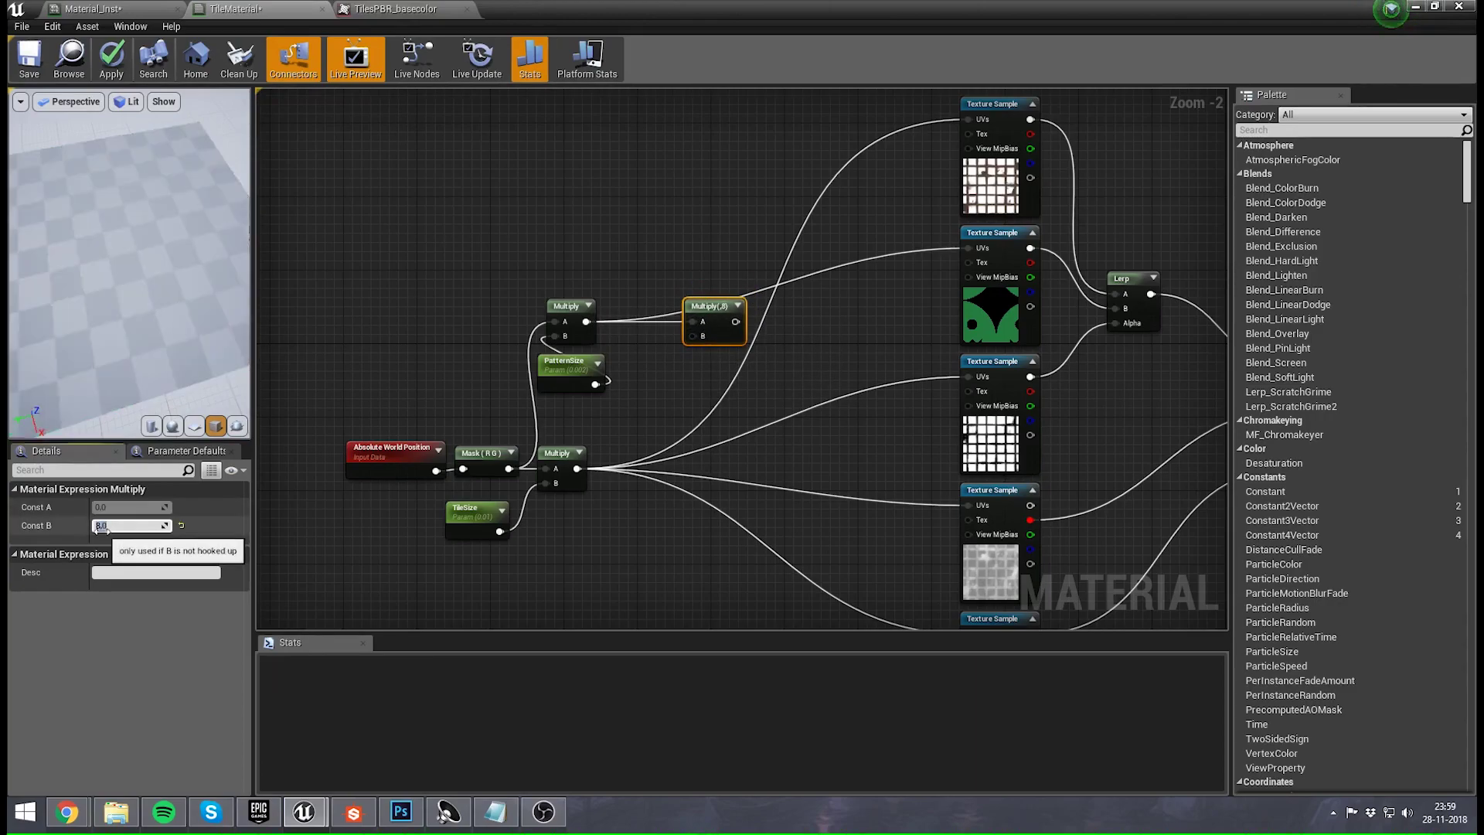
- Add a Ceil node fed by the output of the Multiply-by-8 node
{"action": "left_click", "coordinate": [721, 284]}
{"action": "left_click_drag", "start_coordinate": [707, 305], "coordinate": [760, 300]}
{"action": "left_click", "coordinate": [748, 298]}
{"action": "type", "text": "ceil"}
{"action": "key", "text": "Return"}
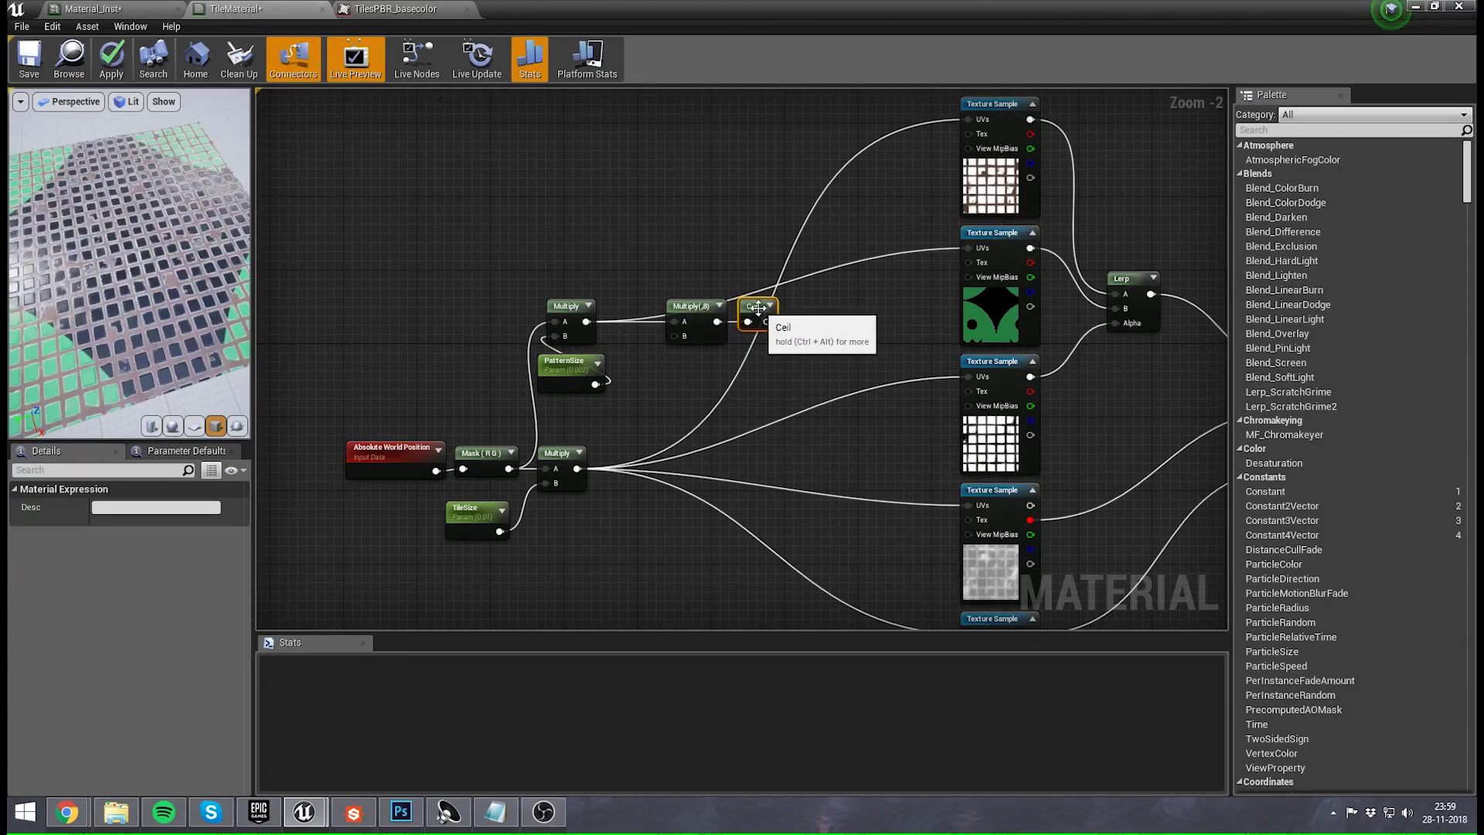
- Add a Multiply node after Ceil and set its constant B to 0.125
{"action": "left_click", "coordinate": [831, 334]}
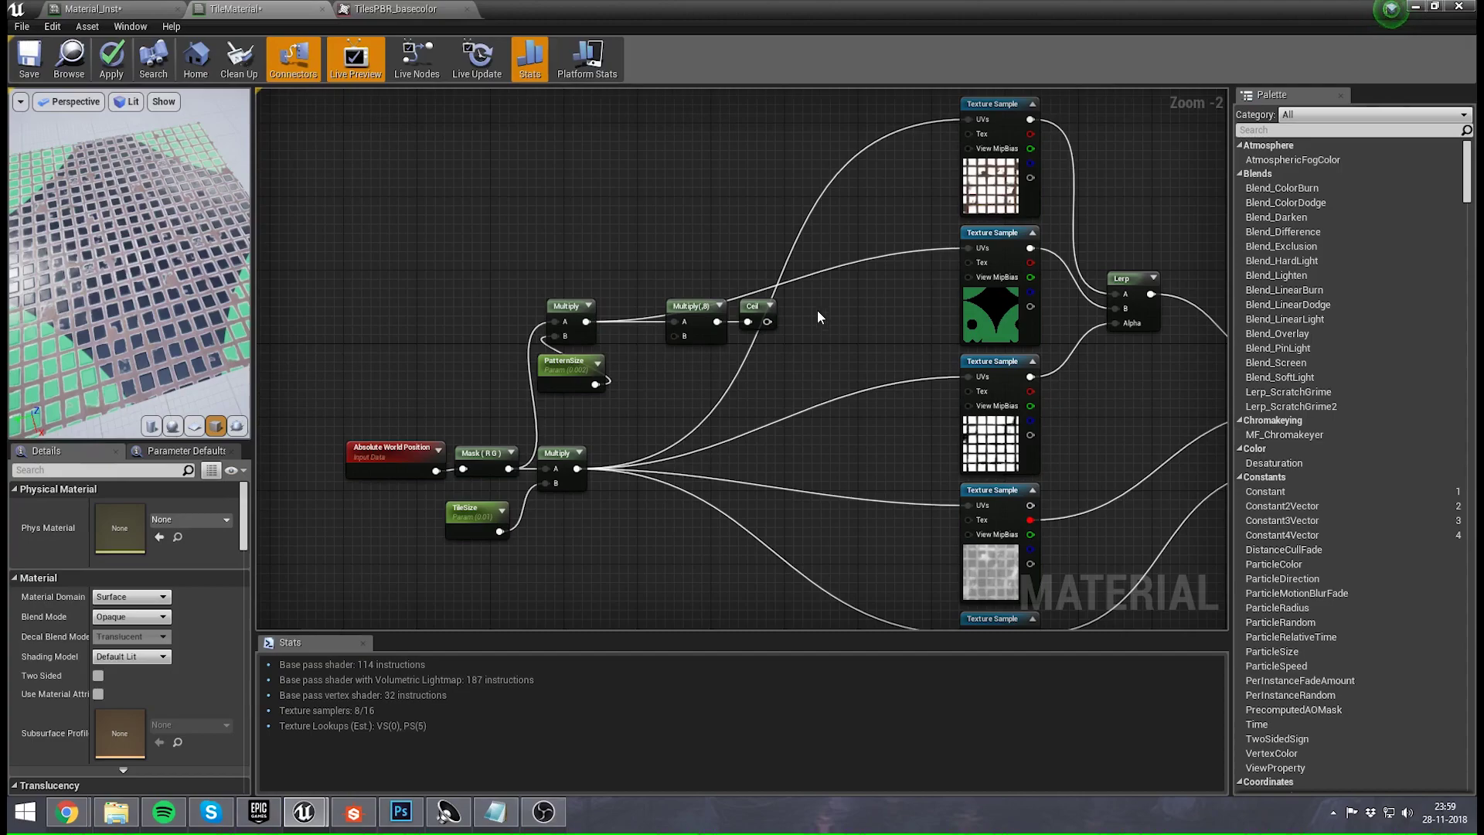
{"action": "left_click_drag", "start_coordinate": [765, 321], "coordinate": [808, 329]}
{"action": "left_click", "coordinate": [122, 525]}
{"action": "type", "text": ".12"}
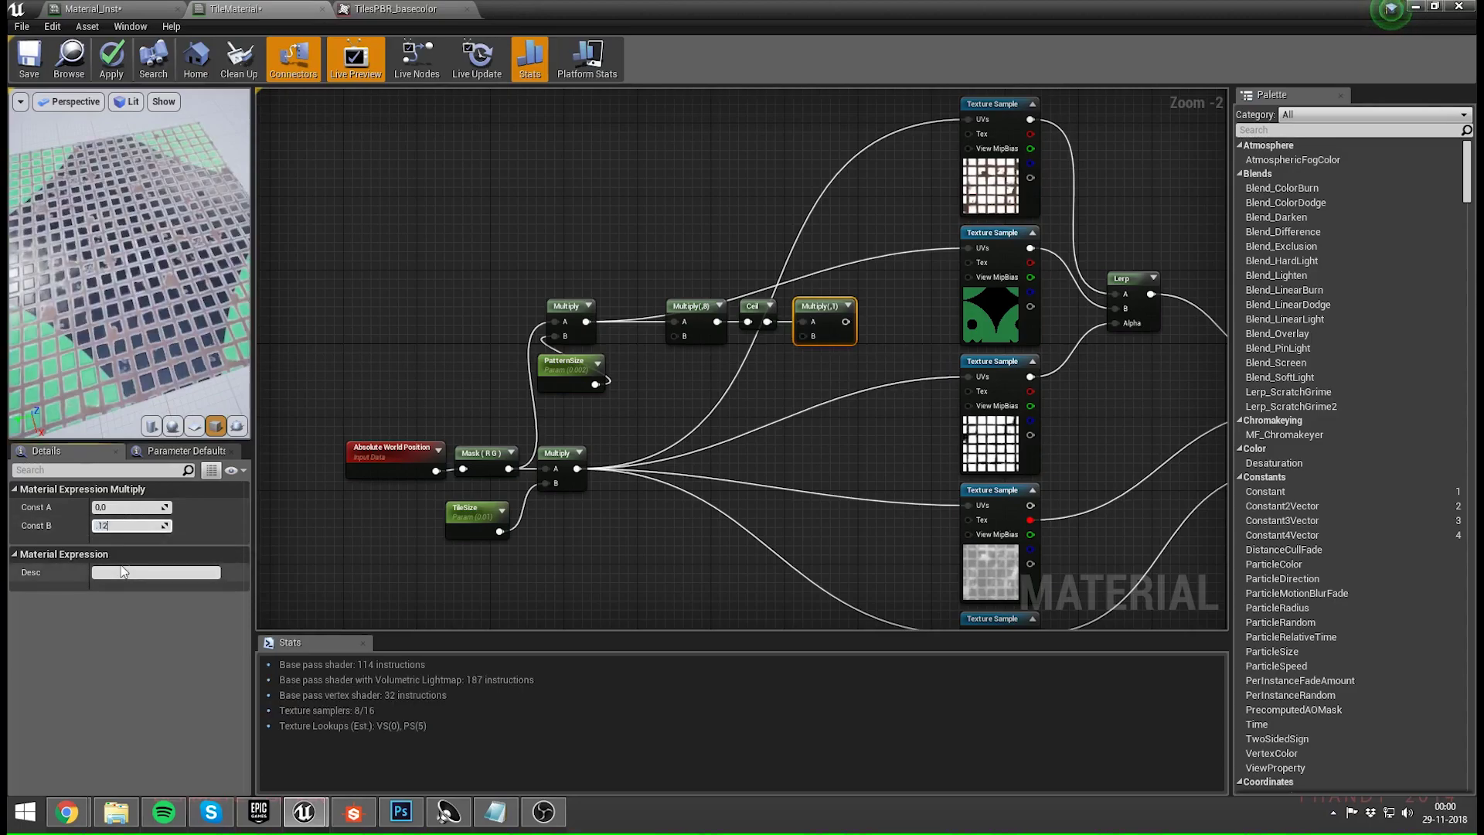
{"action": "type", "text": "5"}
{"action": "key", "text": "Return"}
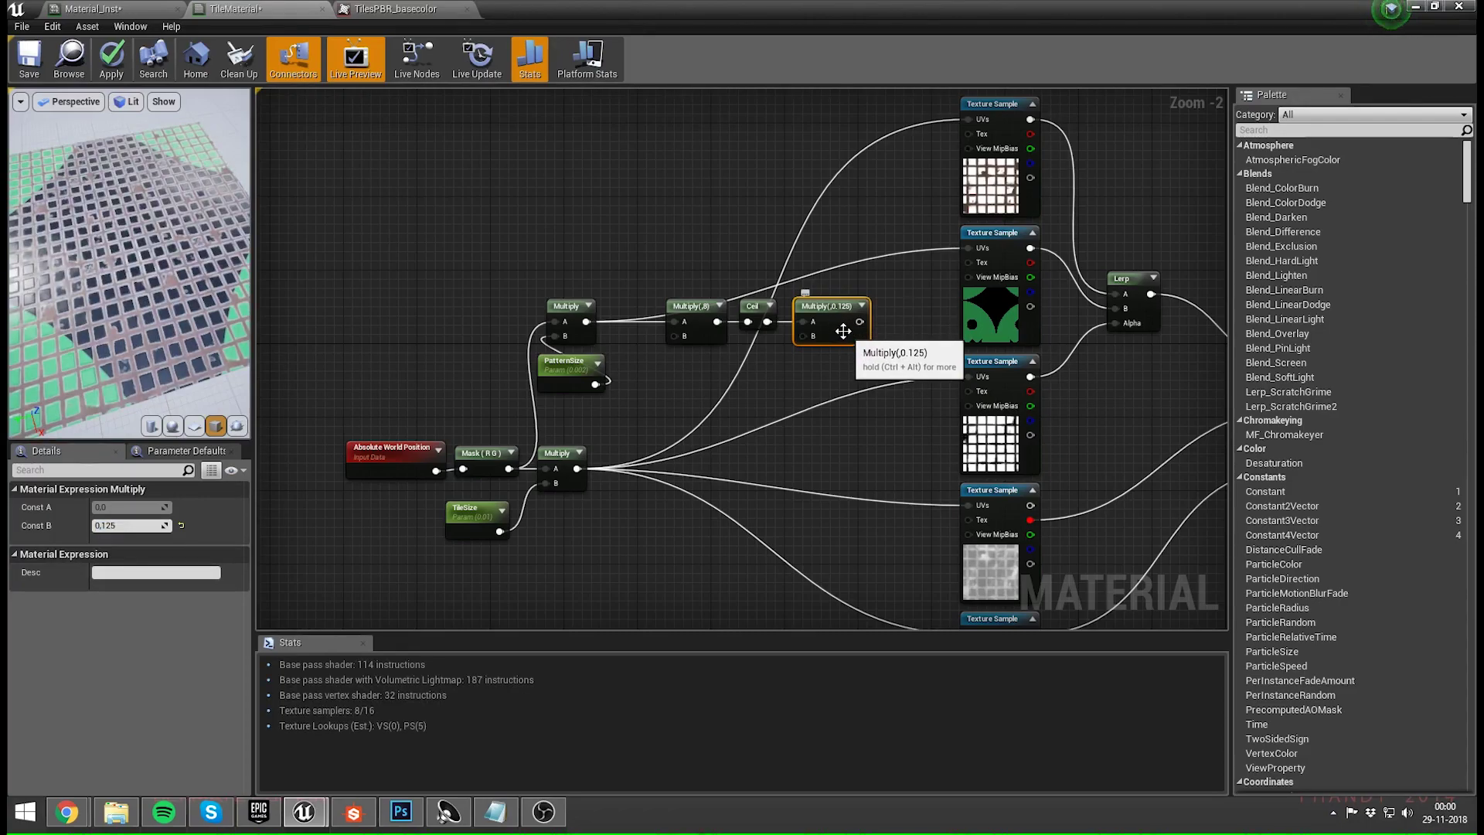
- Connect the 0.125 Multiply output to the UVs of the green logo Texture Sample and check the material preview
{"action": "left_click", "coordinate": [875, 317]}
{"action": "left_click_drag", "start_coordinate": [860, 322], "coordinate": [973, 249]}
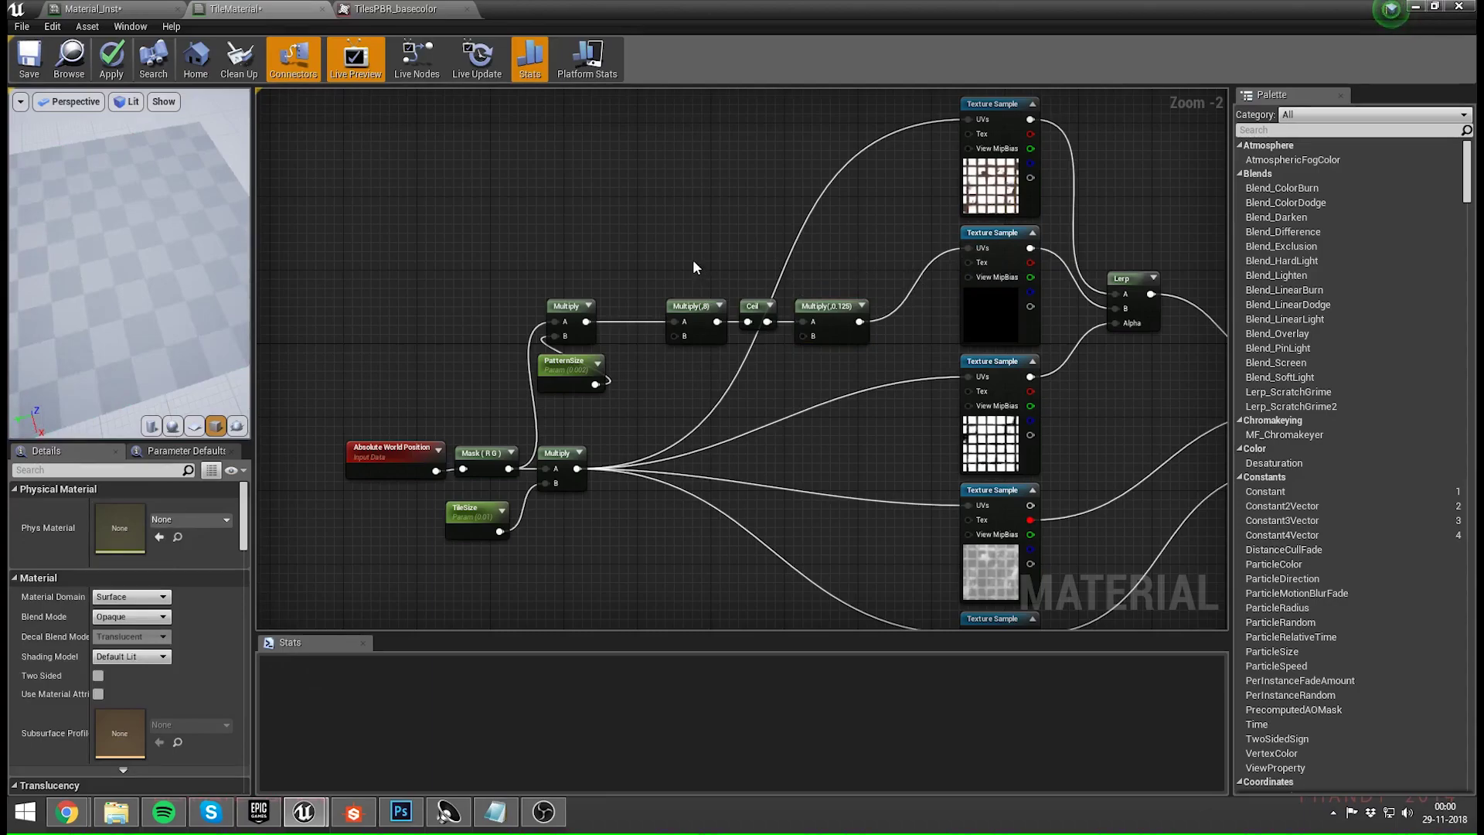
{"action": "left_click", "coordinate": [812, 314]}
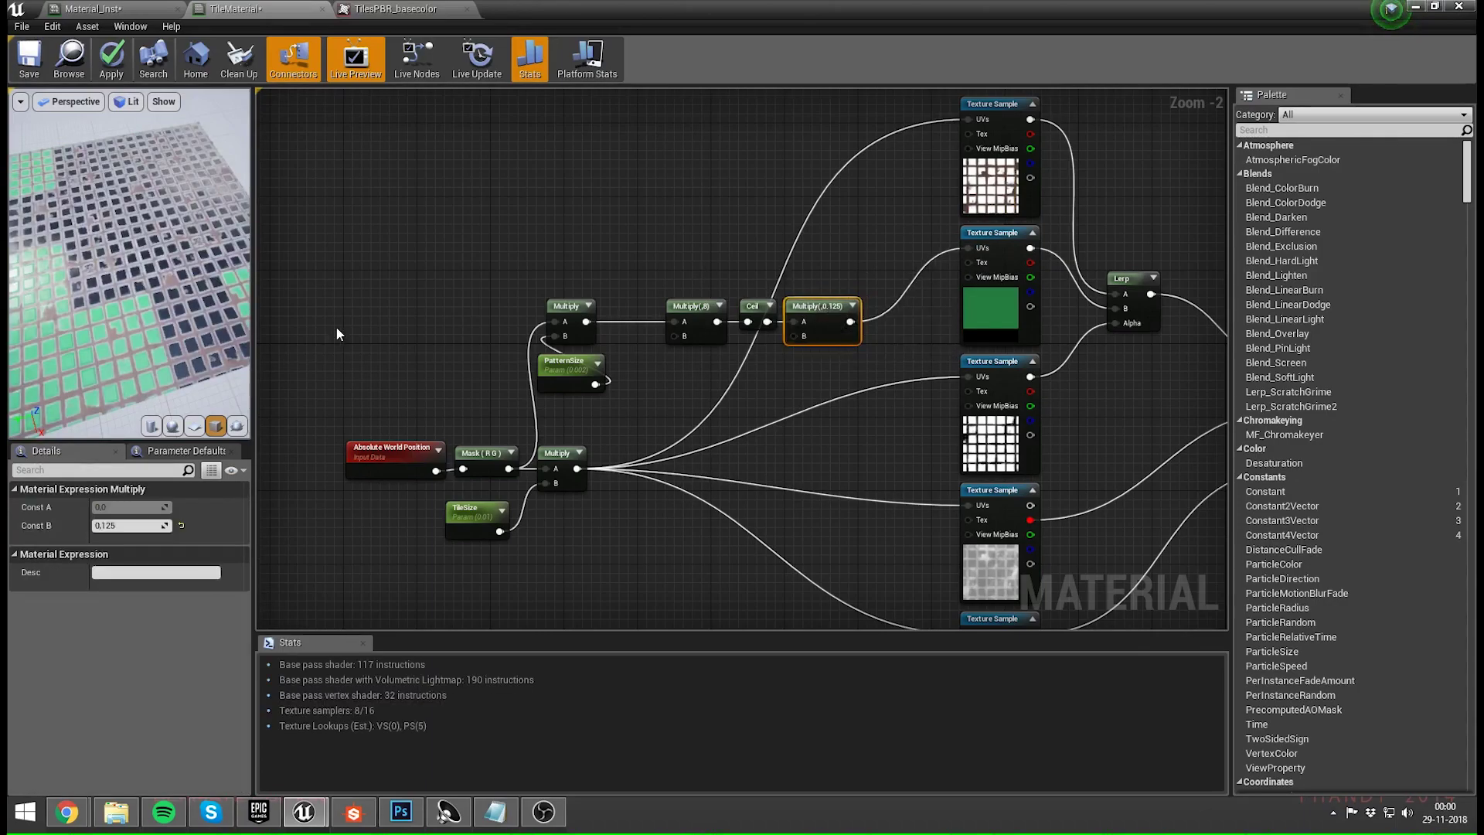
{"action": "left_click_drag", "start_coordinate": [15, 286], "coordinate": [170, 280]}
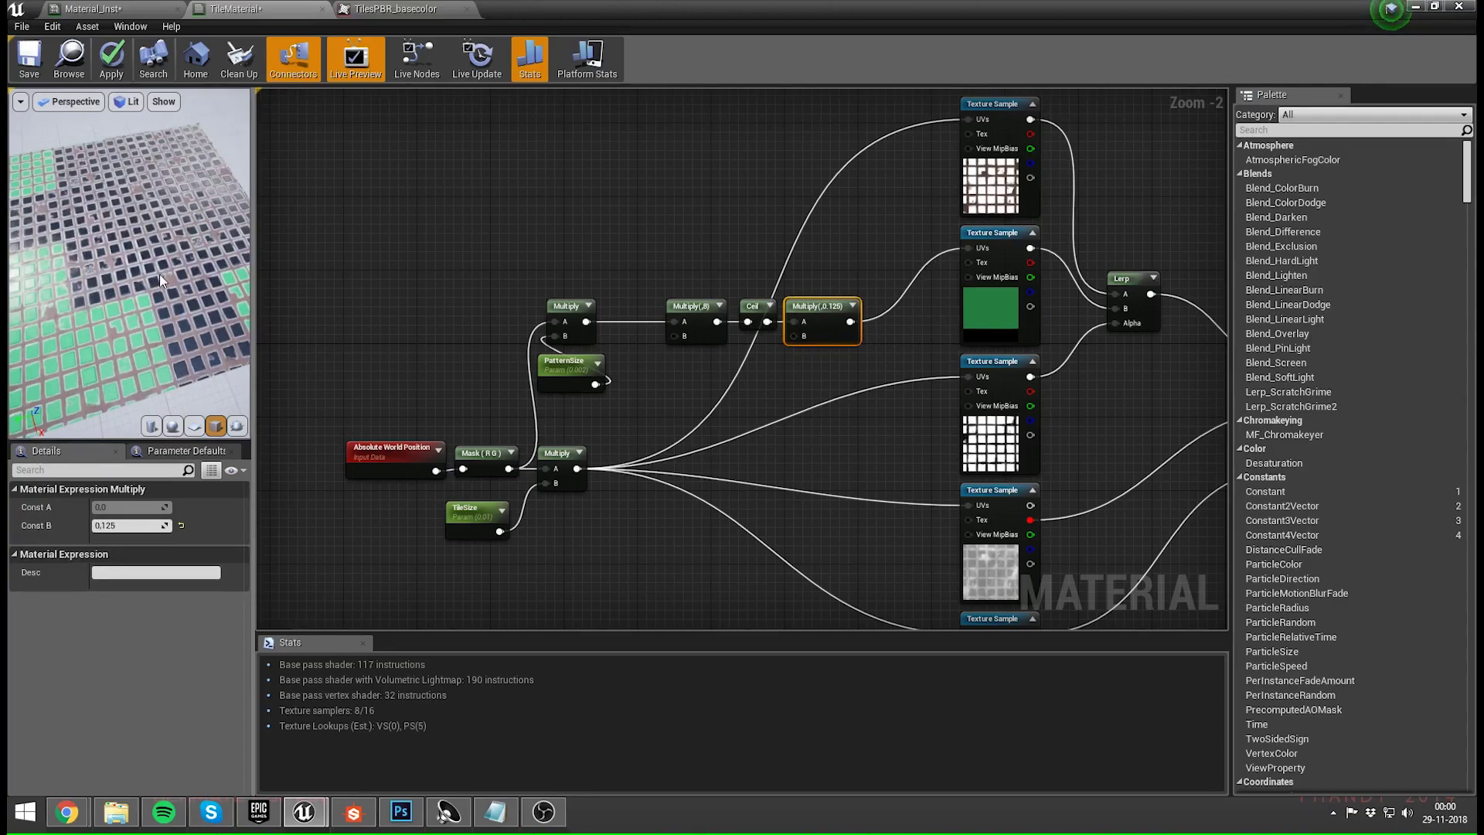
{"action": "left_click", "coordinate": [528, 246]}
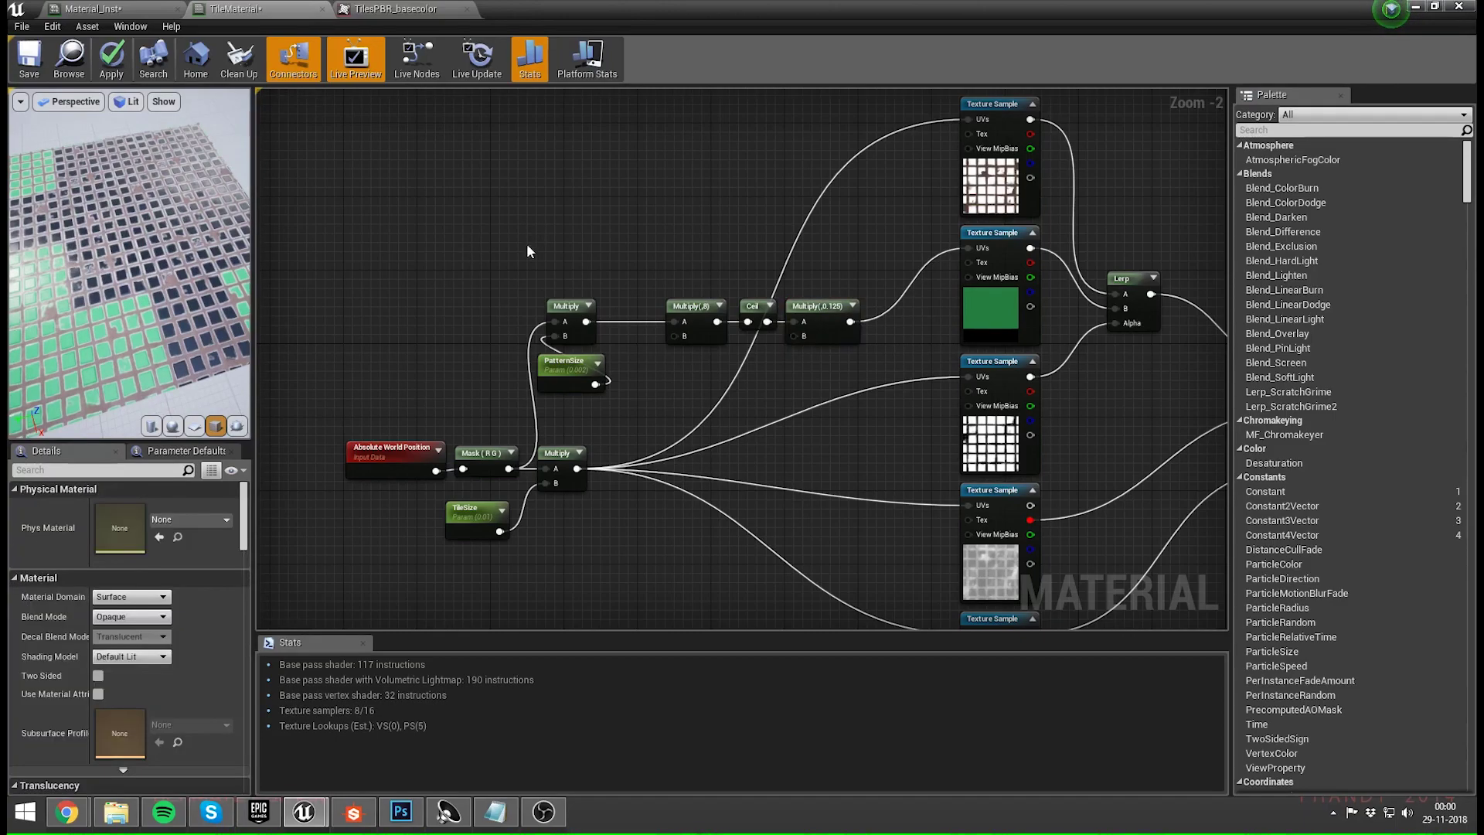
- Move the world-position, Mask and TileSize nodes, plus the PatternSize parameter and its Multiply, farther away from the Ceil chain
{"action": "left_click", "coordinate": [482, 526]}
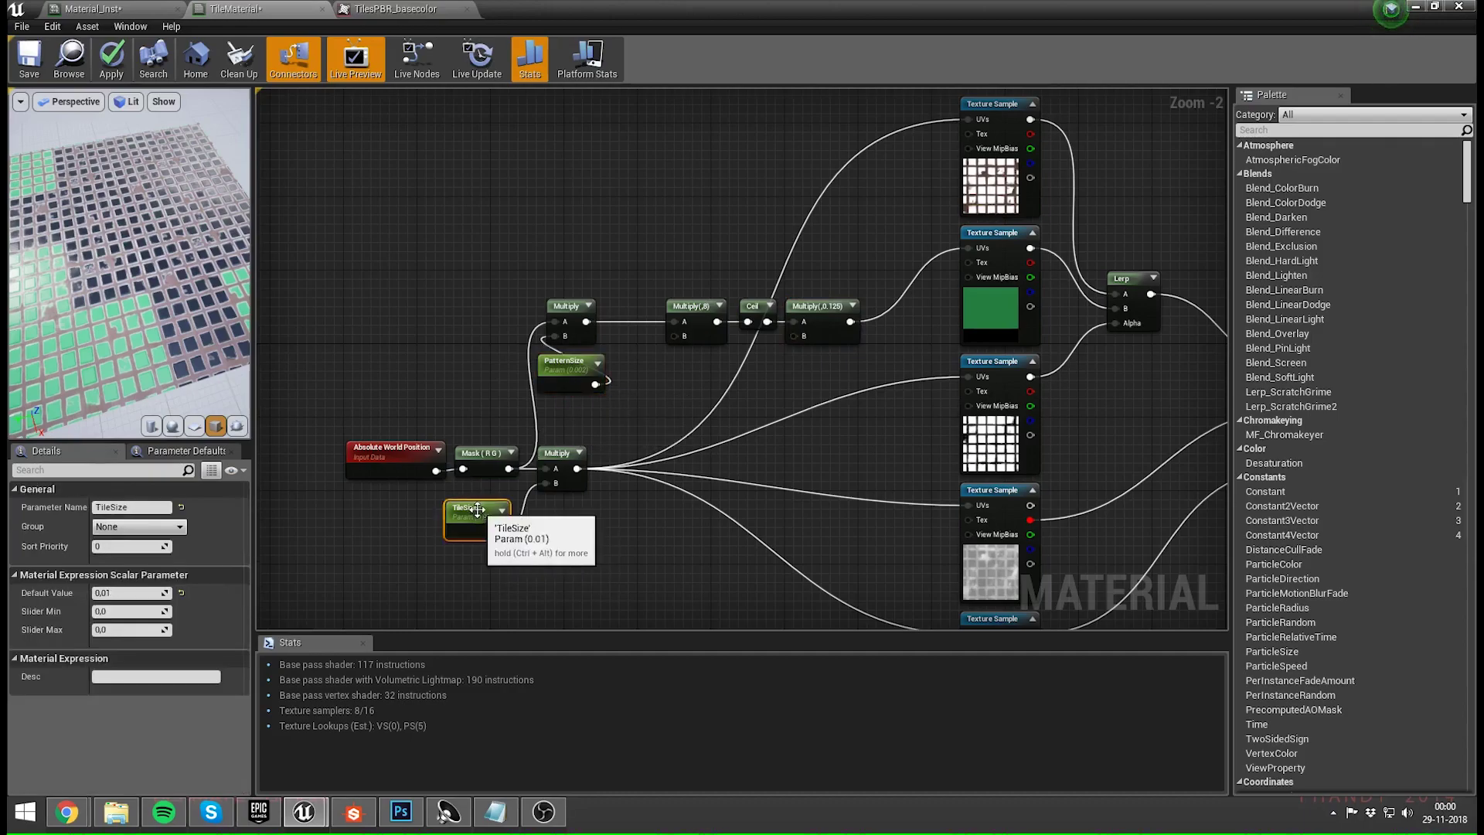
{"action": "left_click", "coordinate": [545, 549]}
{"action": "left_click_drag", "start_coordinate": [344, 549], "coordinate": [485, 457]}
{"action": "left_click", "coordinate": [551, 428]}
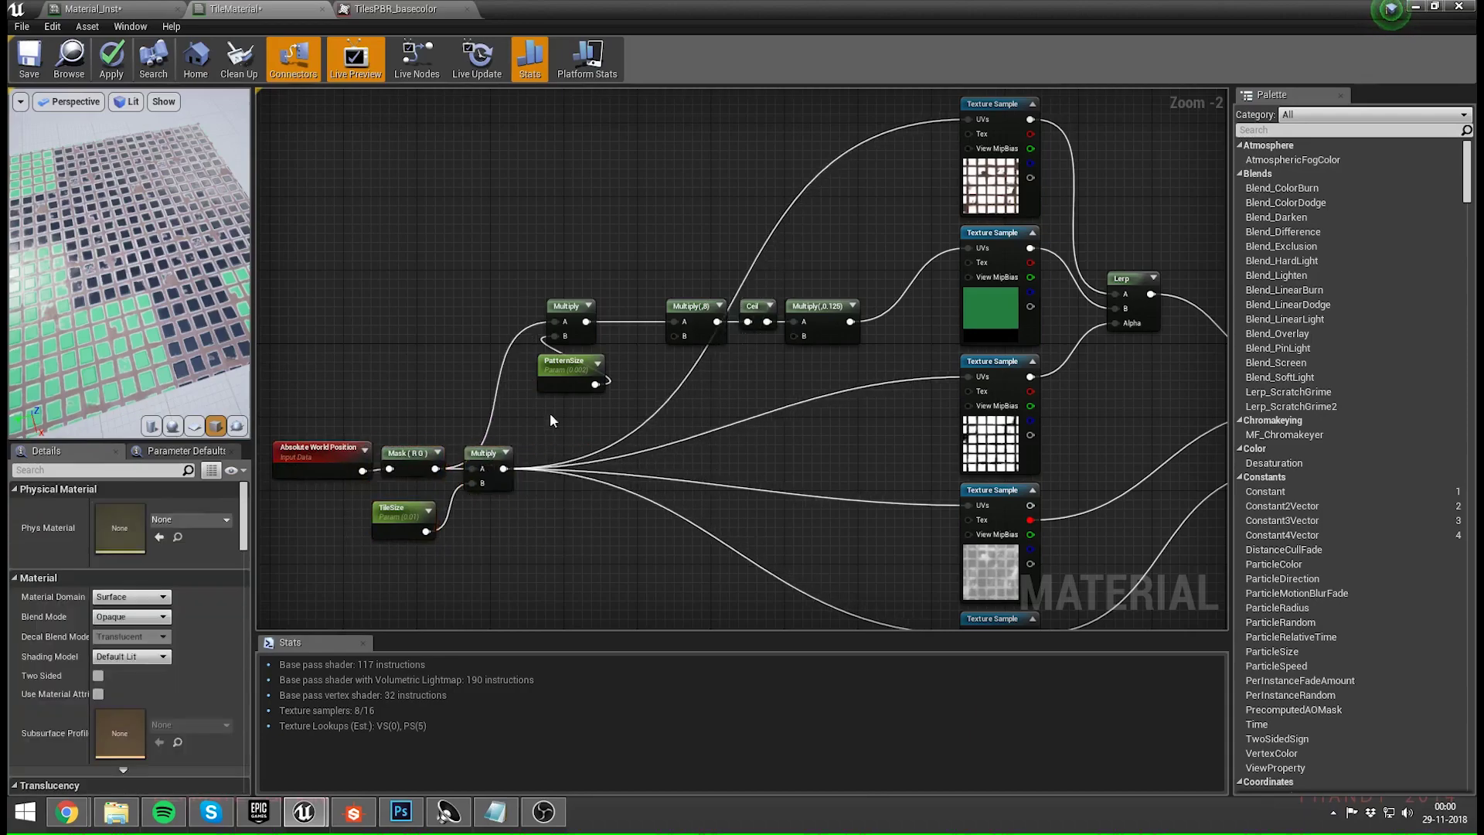
{"action": "left_click_drag", "start_coordinate": [512, 315], "coordinate": [517, 310]}
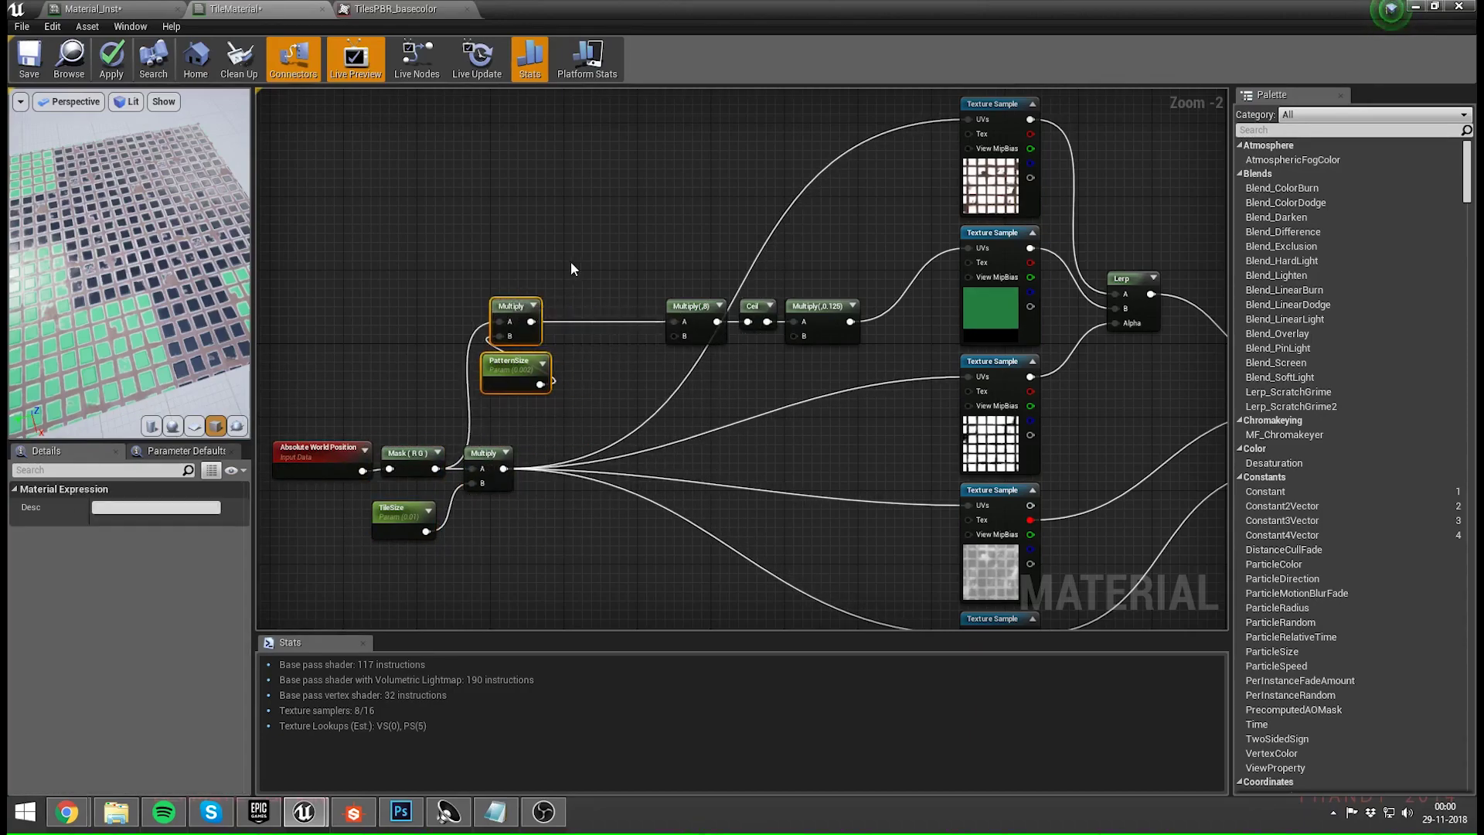
{"action": "left_click", "coordinate": [558, 269]}
- Add a Divide node with TileSize in A and the PatternSize Multiply output in B, and check both size parameters
{"action": "right_click", "coordinate": [583, 288]}
{"action": "type", "text": "divide"}
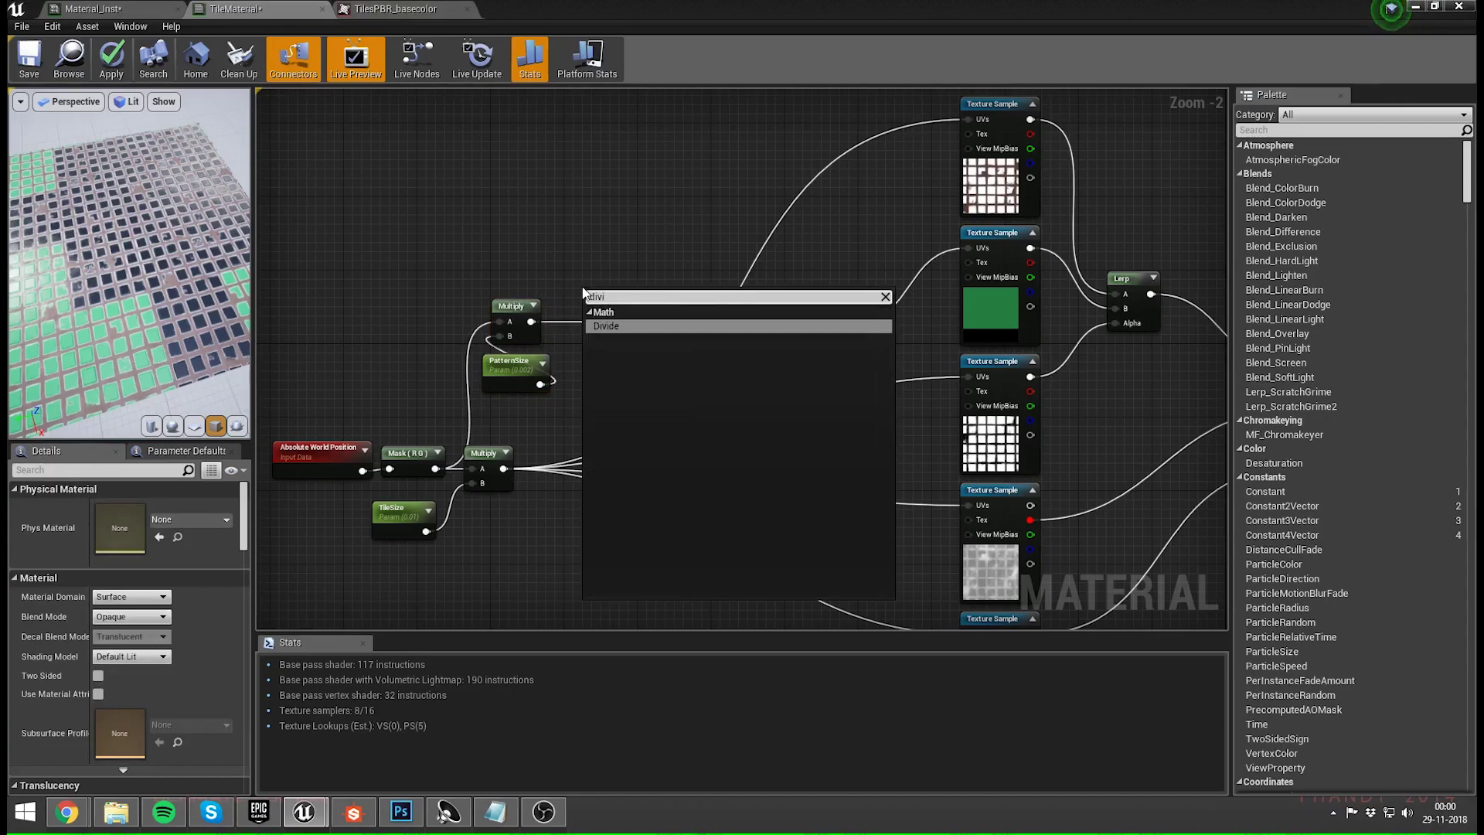
{"action": "key", "text": "Return"}
{"action": "left_click_drag", "start_coordinate": [614, 289], "coordinate": [613, 390]}
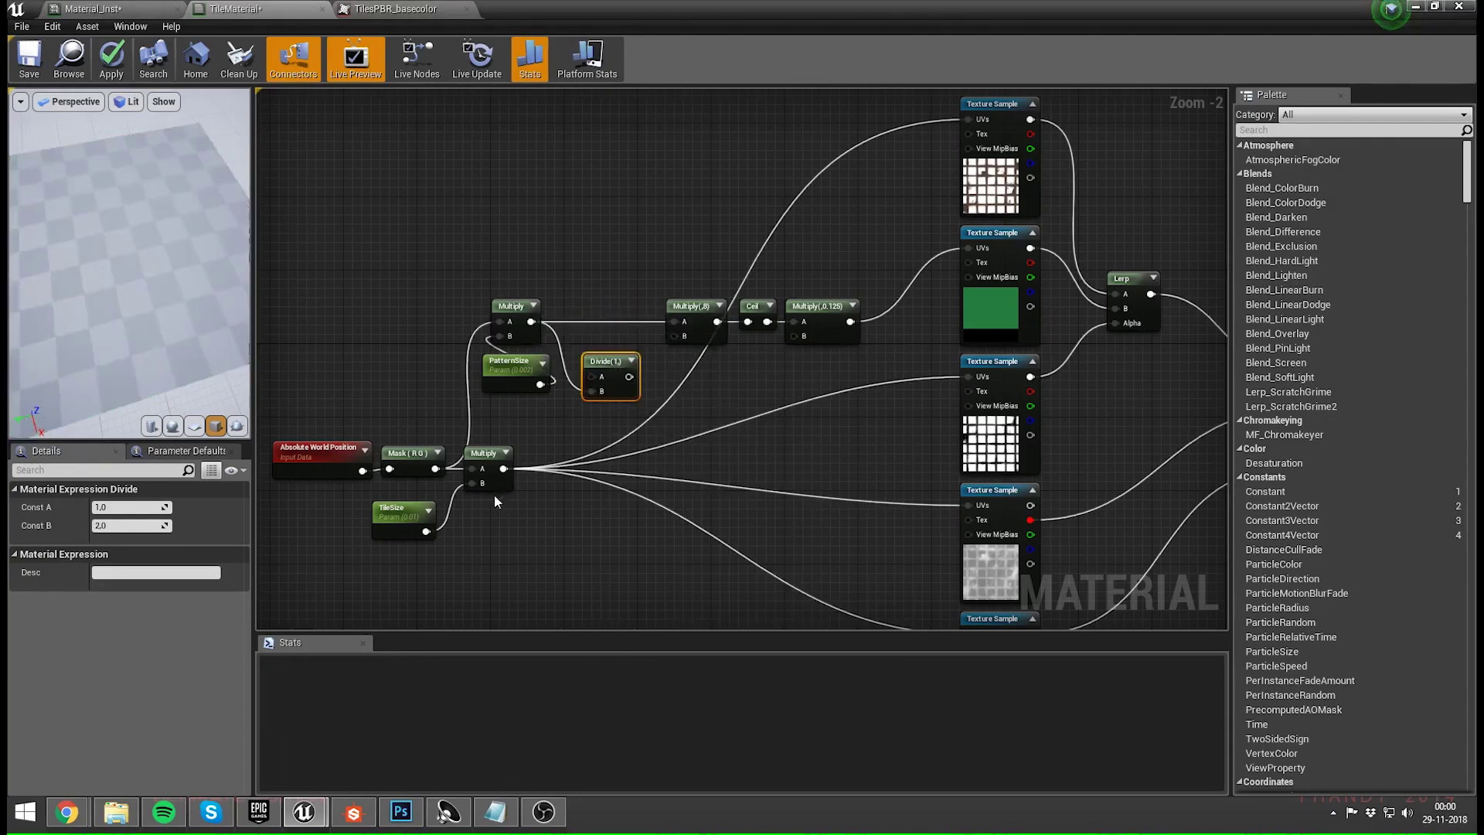
{"action": "left_click_drag", "start_coordinate": [425, 531], "coordinate": [592, 378]}
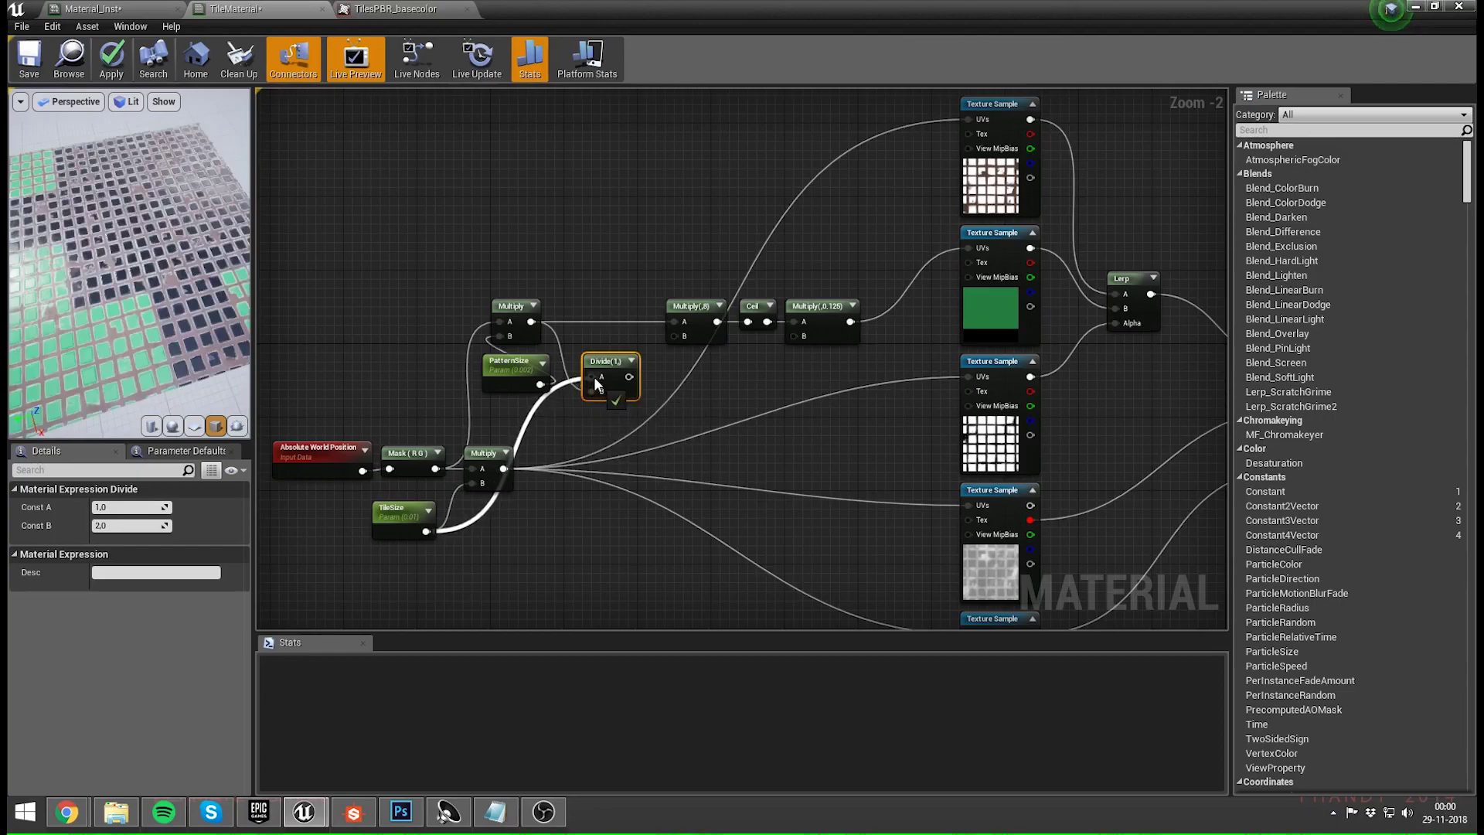
{"action": "left_click", "coordinate": [573, 425]}
{"action": "scroll", "coordinate": [573, 425], "scroll_direction": "up", "scroll_amount": 2}
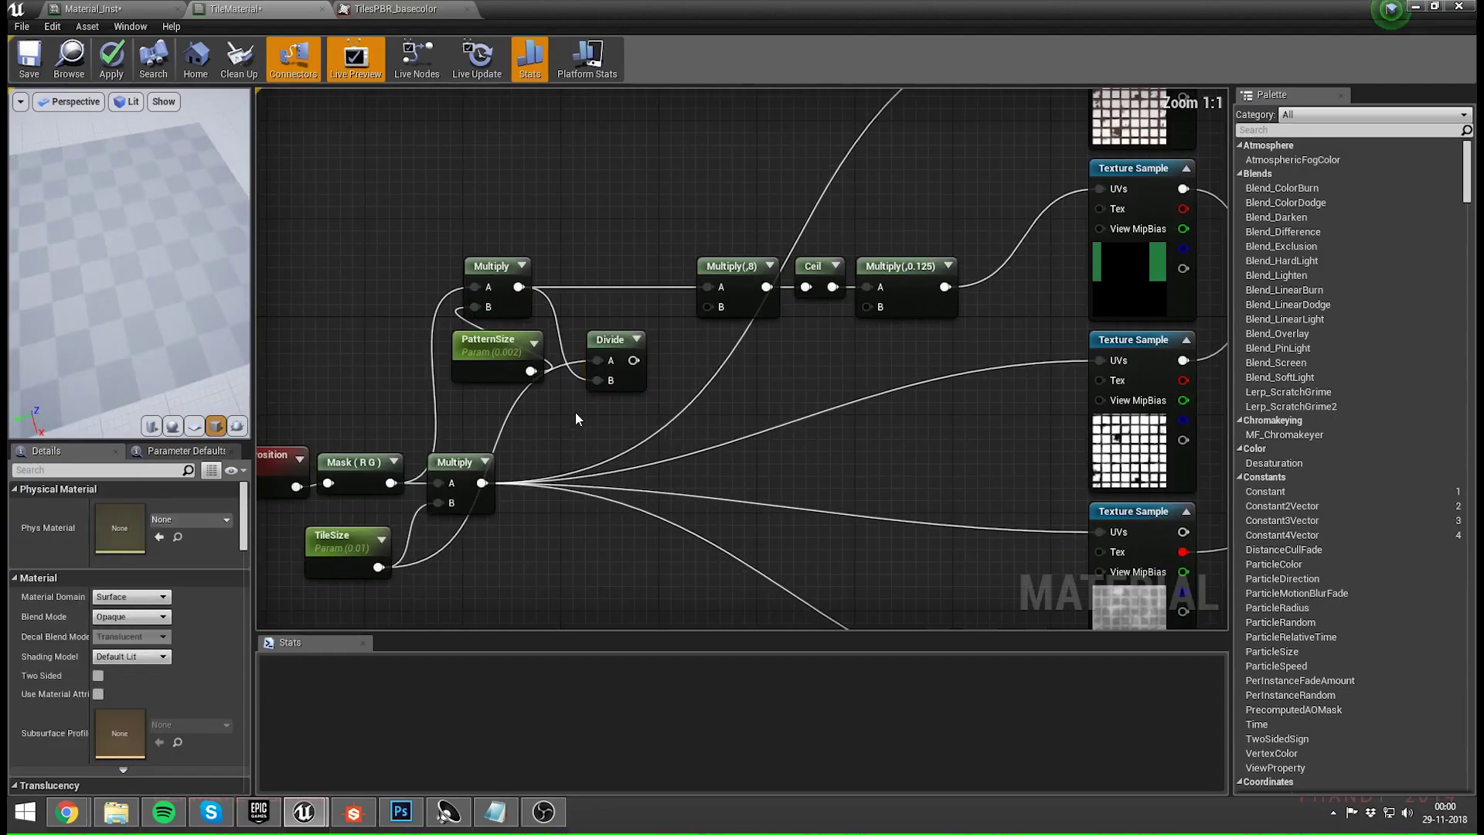
{"action": "left_click", "coordinate": [344, 564]}
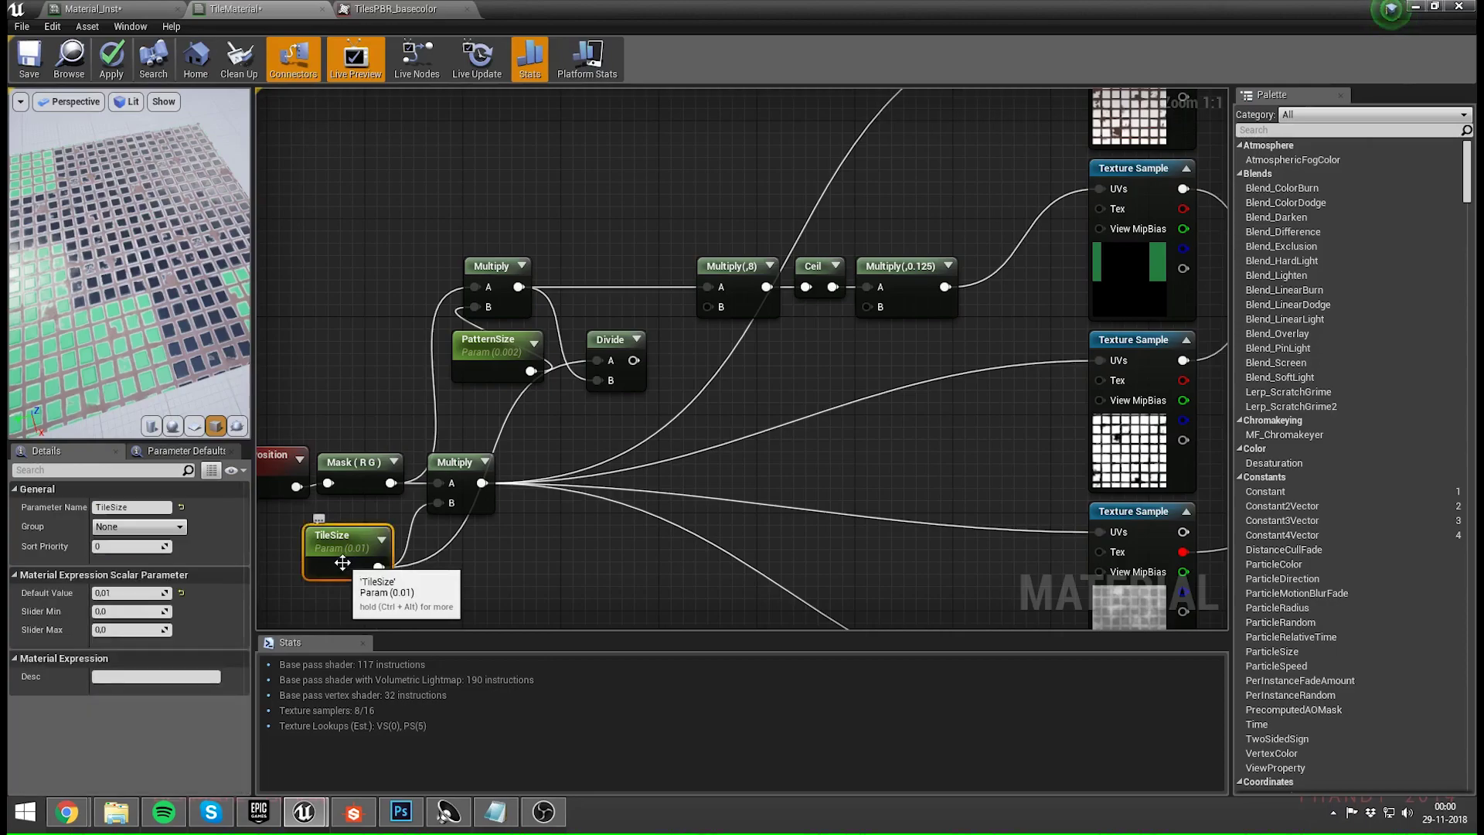
{"action": "left_click", "coordinate": [524, 420]}
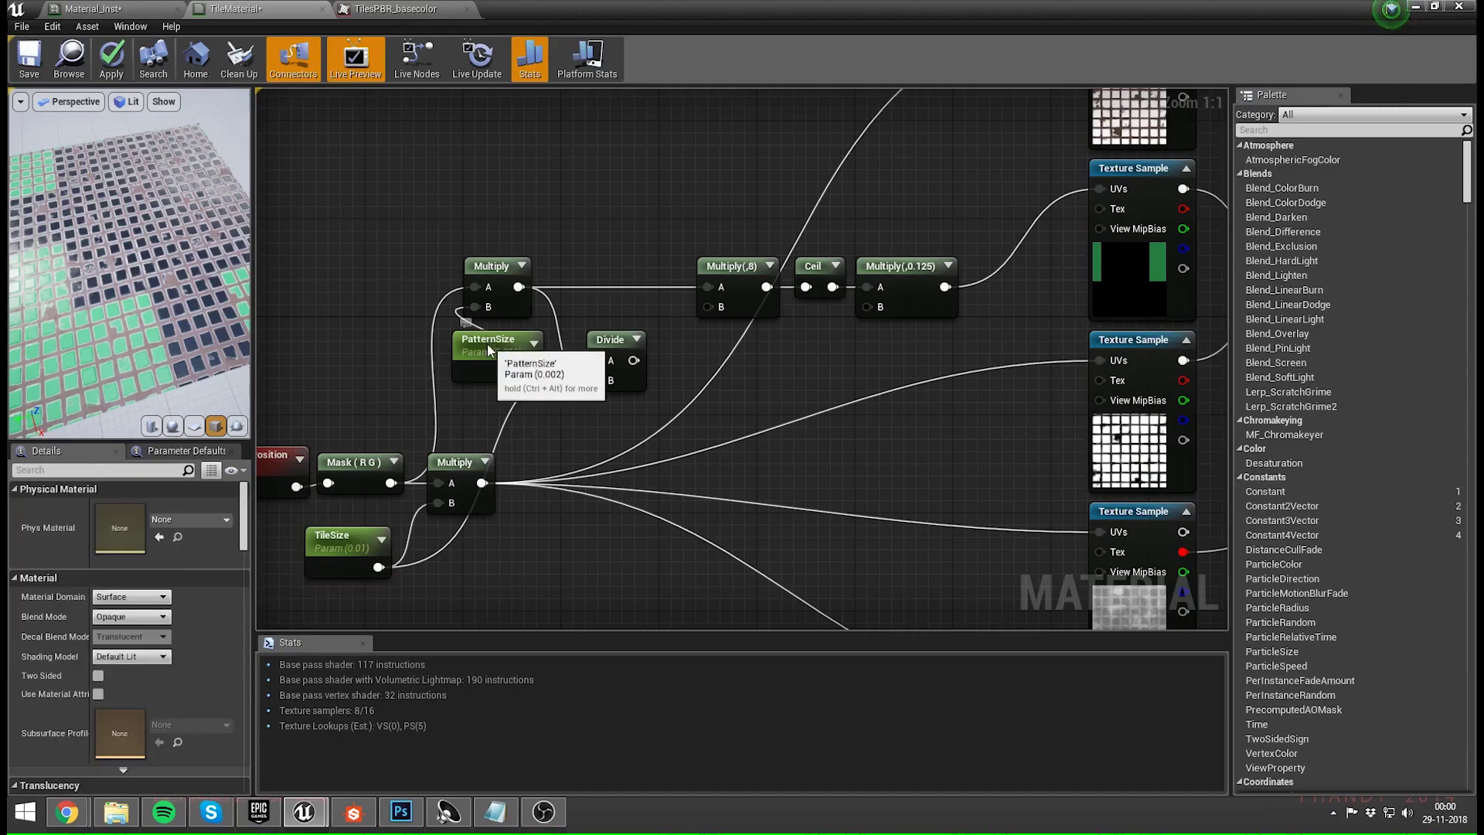
{"action": "left_click", "coordinate": [494, 359]}
{"action": "left_click", "coordinate": [699, 344]}
- Add a Multiply by 8 after the Divide node and connect its output to B of the Multiply before Ceil
{"action": "right_click_drag", "start_coordinate": [686, 359], "coordinate": [607, 379]}
{"action": "left_click", "coordinate": [602, 360]}
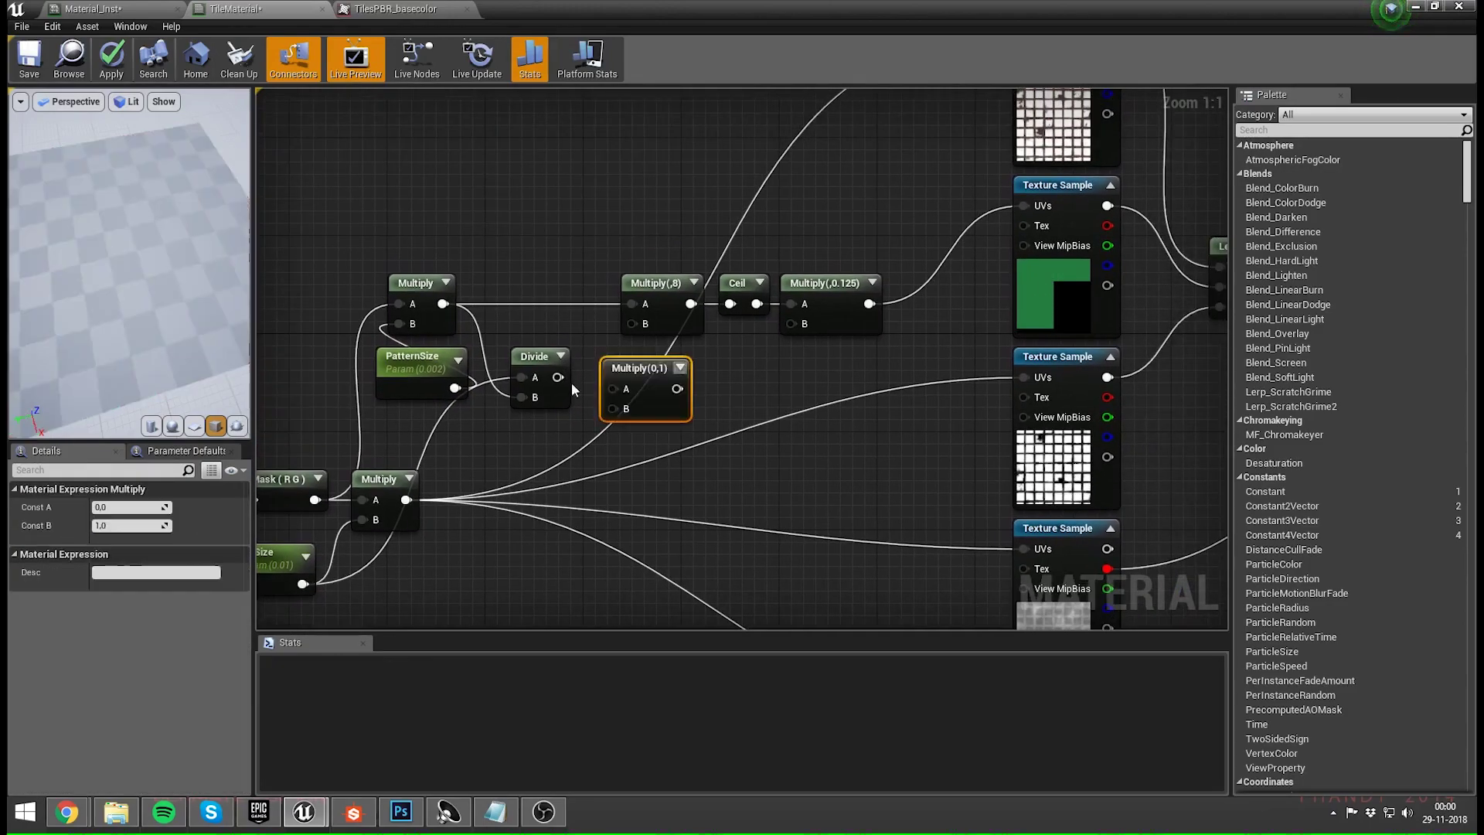
{"action": "left_click_drag", "start_coordinate": [557, 377], "coordinate": [632, 393]}
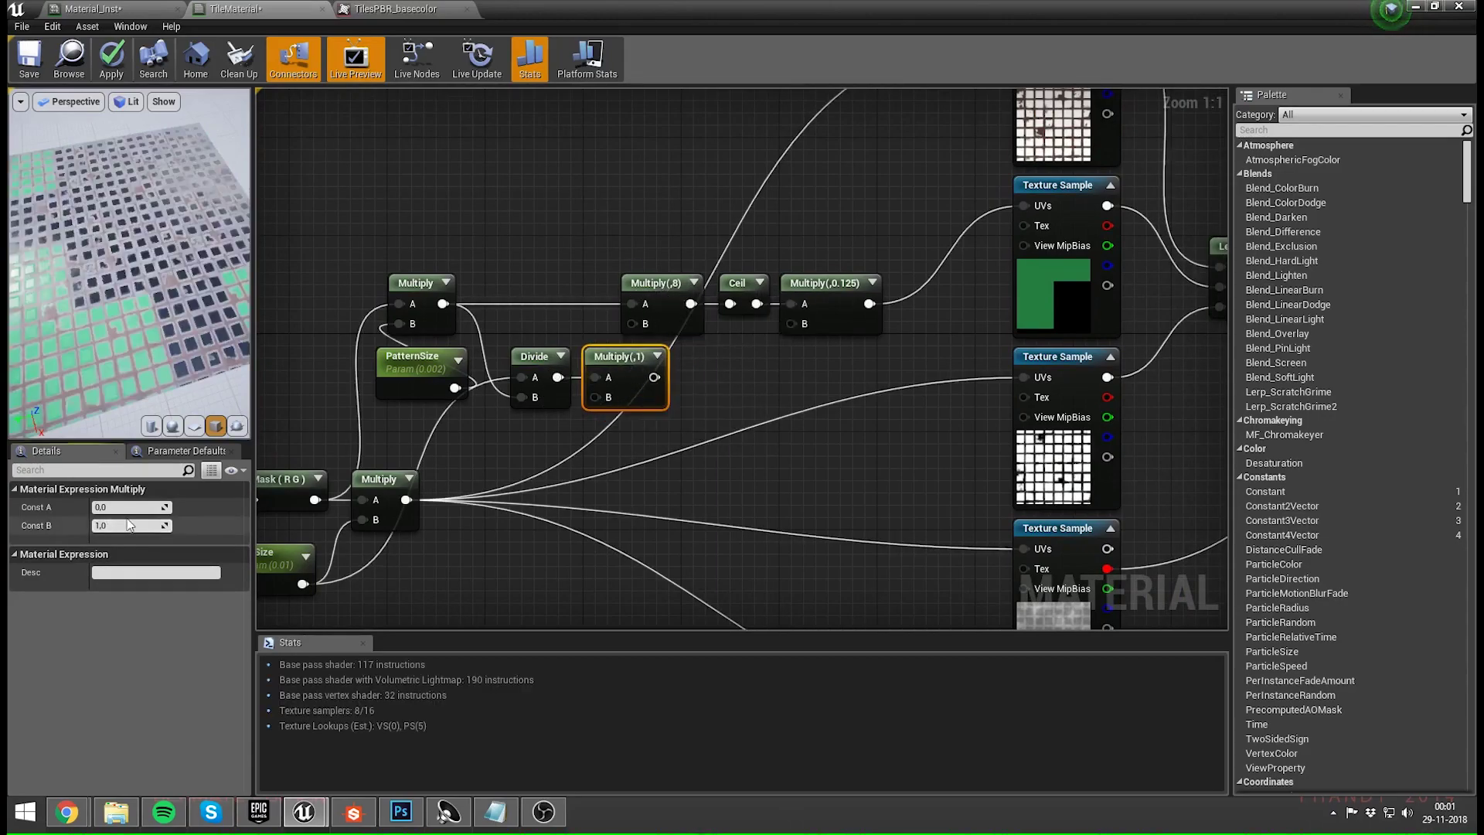
{"action": "type", "text": "8"}
{"action": "key", "text": "Return"}
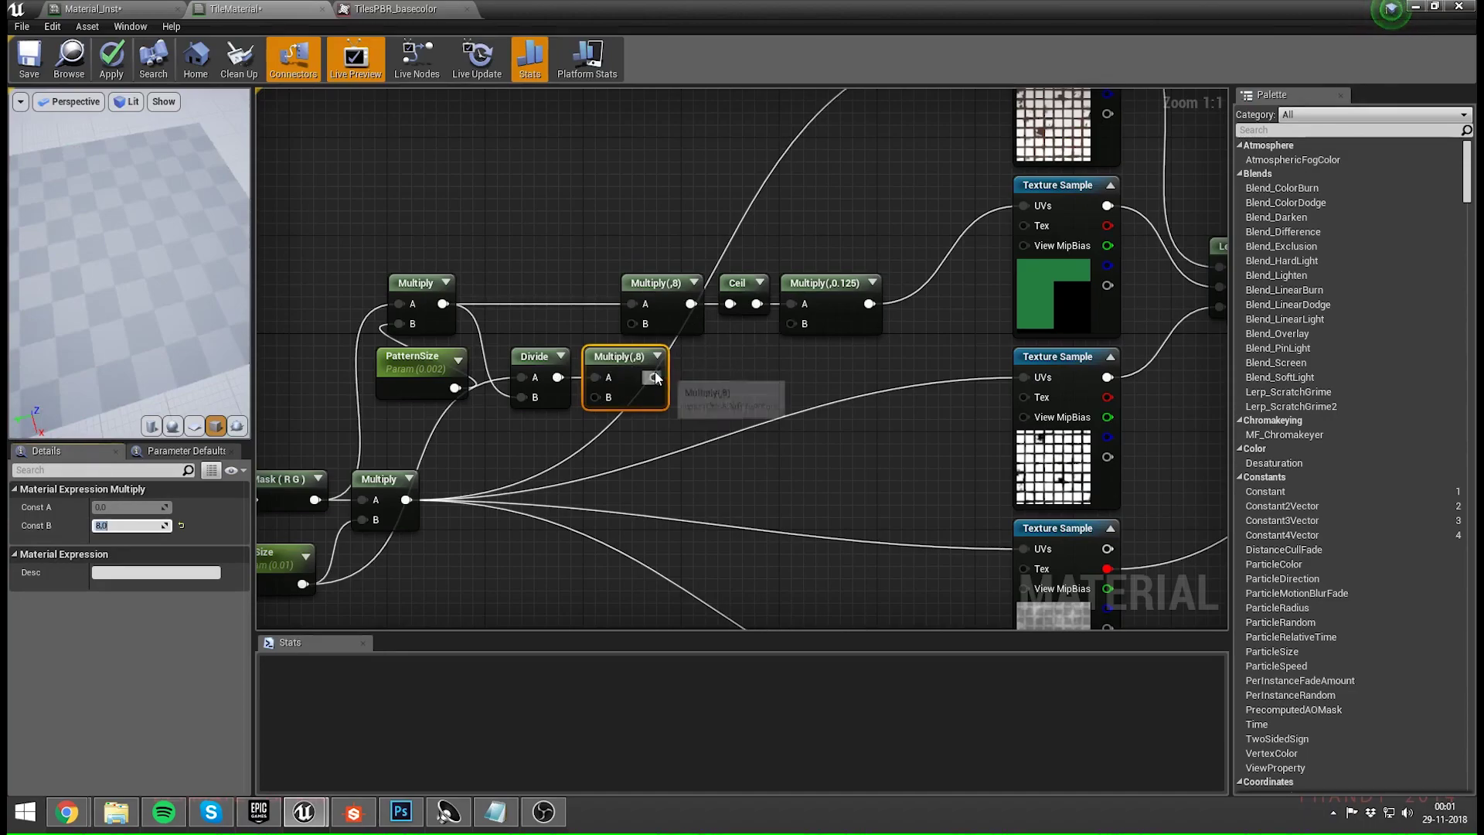
{"action": "left_click", "coordinate": [749, 405]}
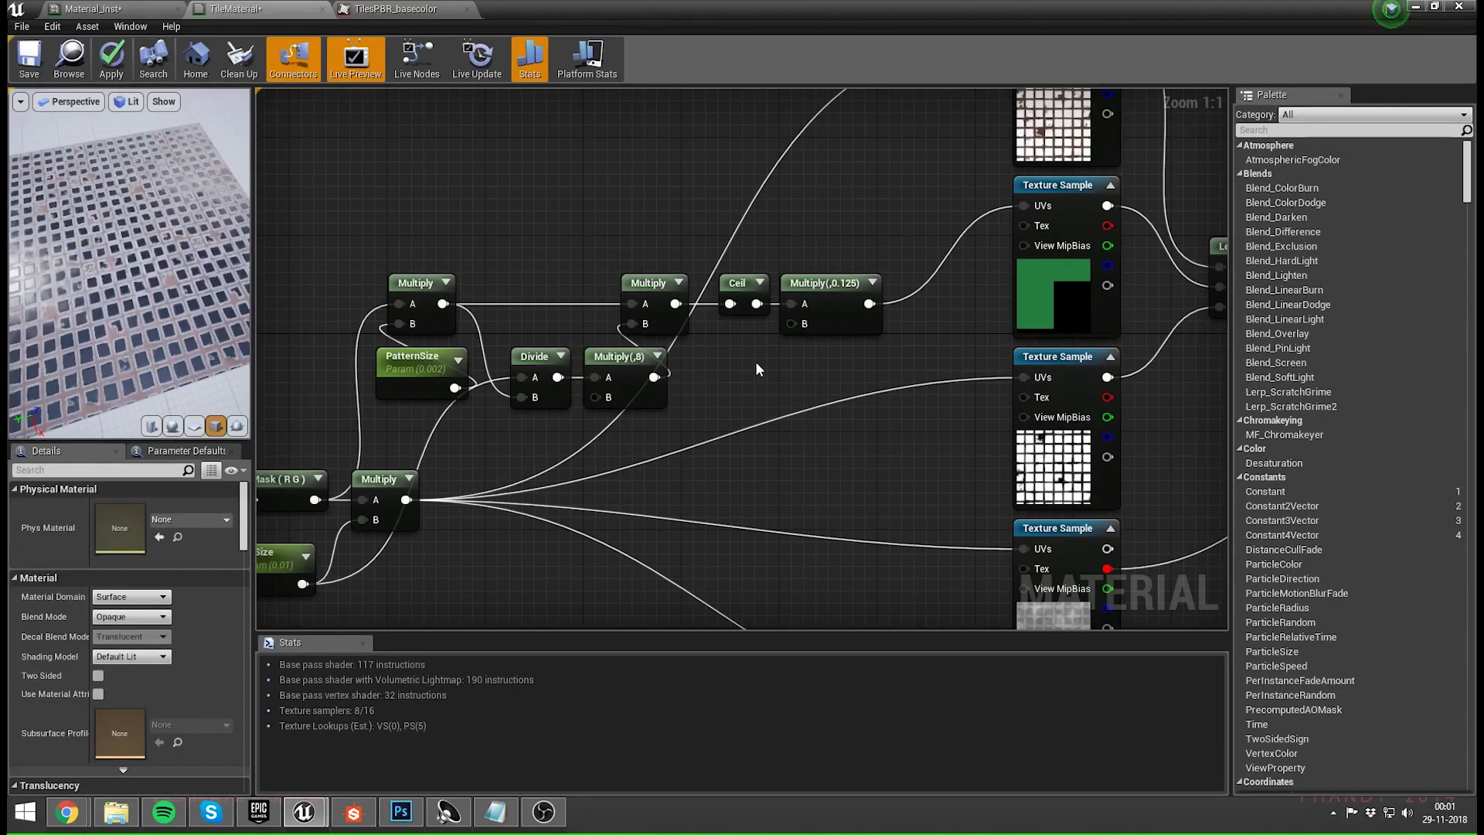
- Add a Divide node with constant A of 1, feed the Multiply-by-8 output into B, and connect it to B of the Multiply after Ceil
{"action": "left_click", "coordinate": [718, 361]}
{"action": "left_click_drag", "start_coordinate": [654, 377], "coordinate": [790, 323]}
{"action": "left_click_drag", "start_coordinate": [755, 388], "coordinate": [742, 374]}
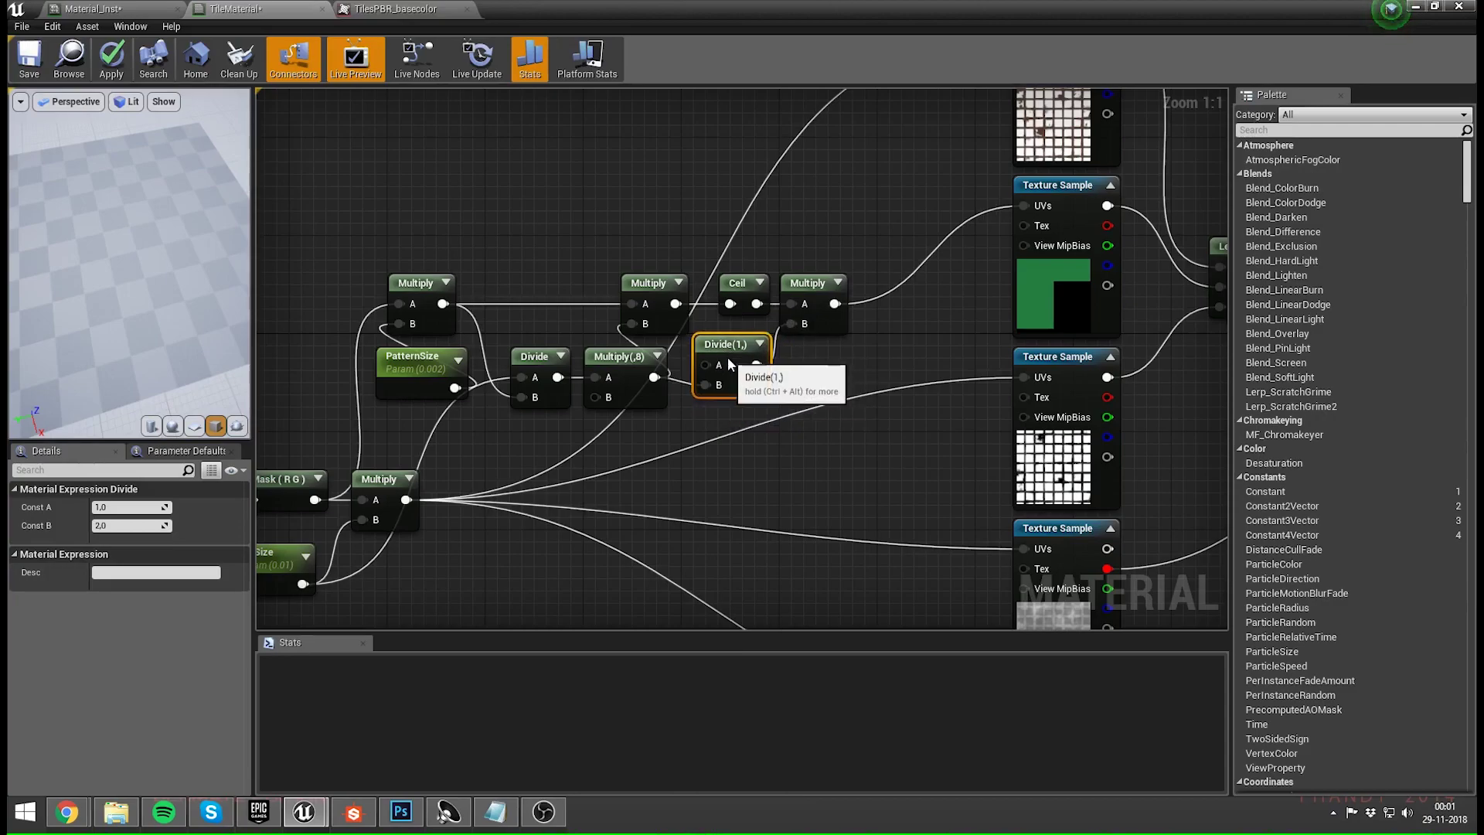
{"action": "left_click", "coordinate": [889, 353]}
{"action": "right_click_drag", "start_coordinate": [917, 347], "coordinate": [816, 361]}
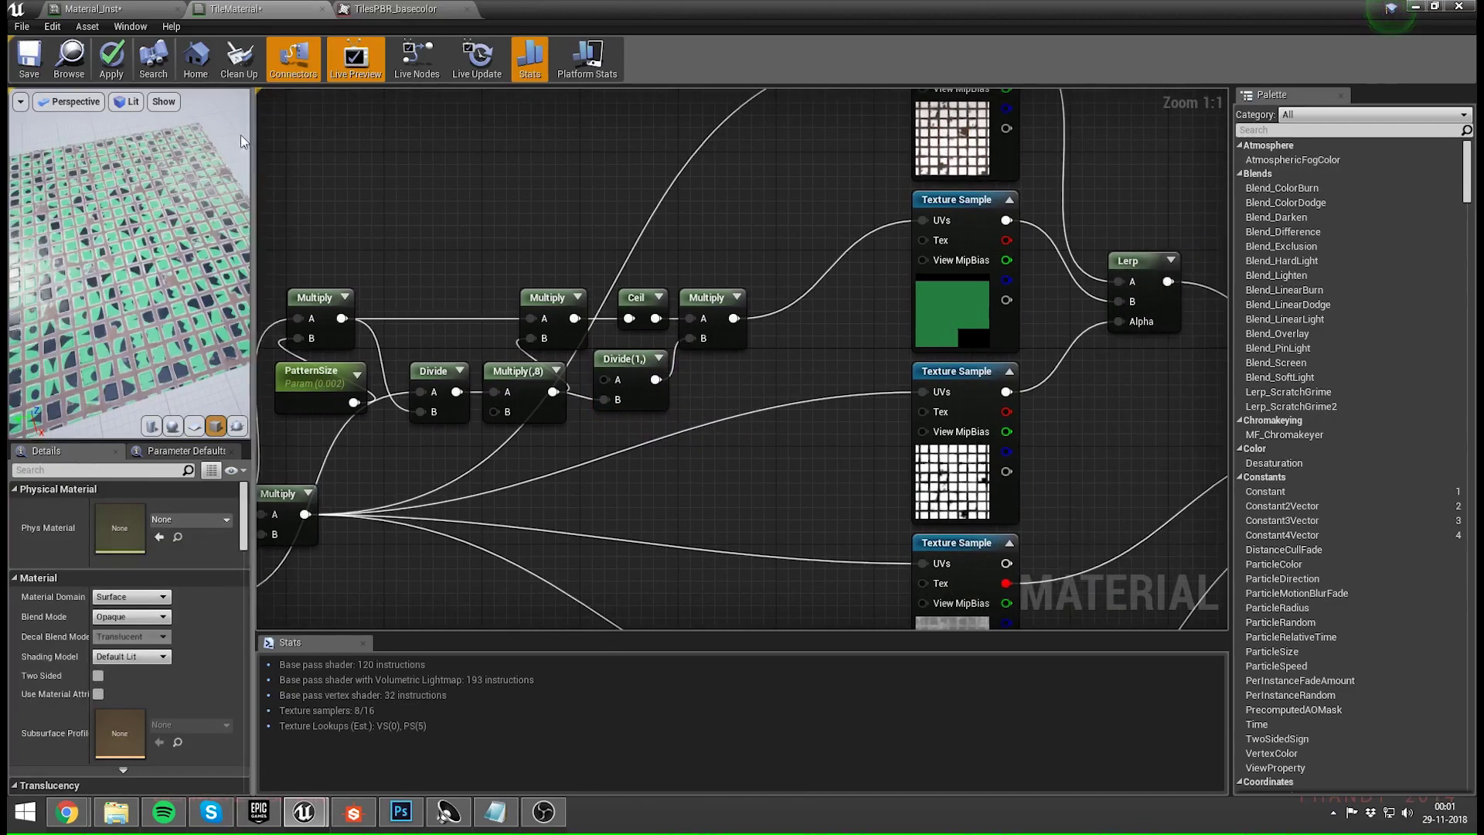
- Apply the material changes, check the tile pattern on the floor in the level, and return to the maximized material graph
{"action": "left_click", "coordinate": [120, 72]}
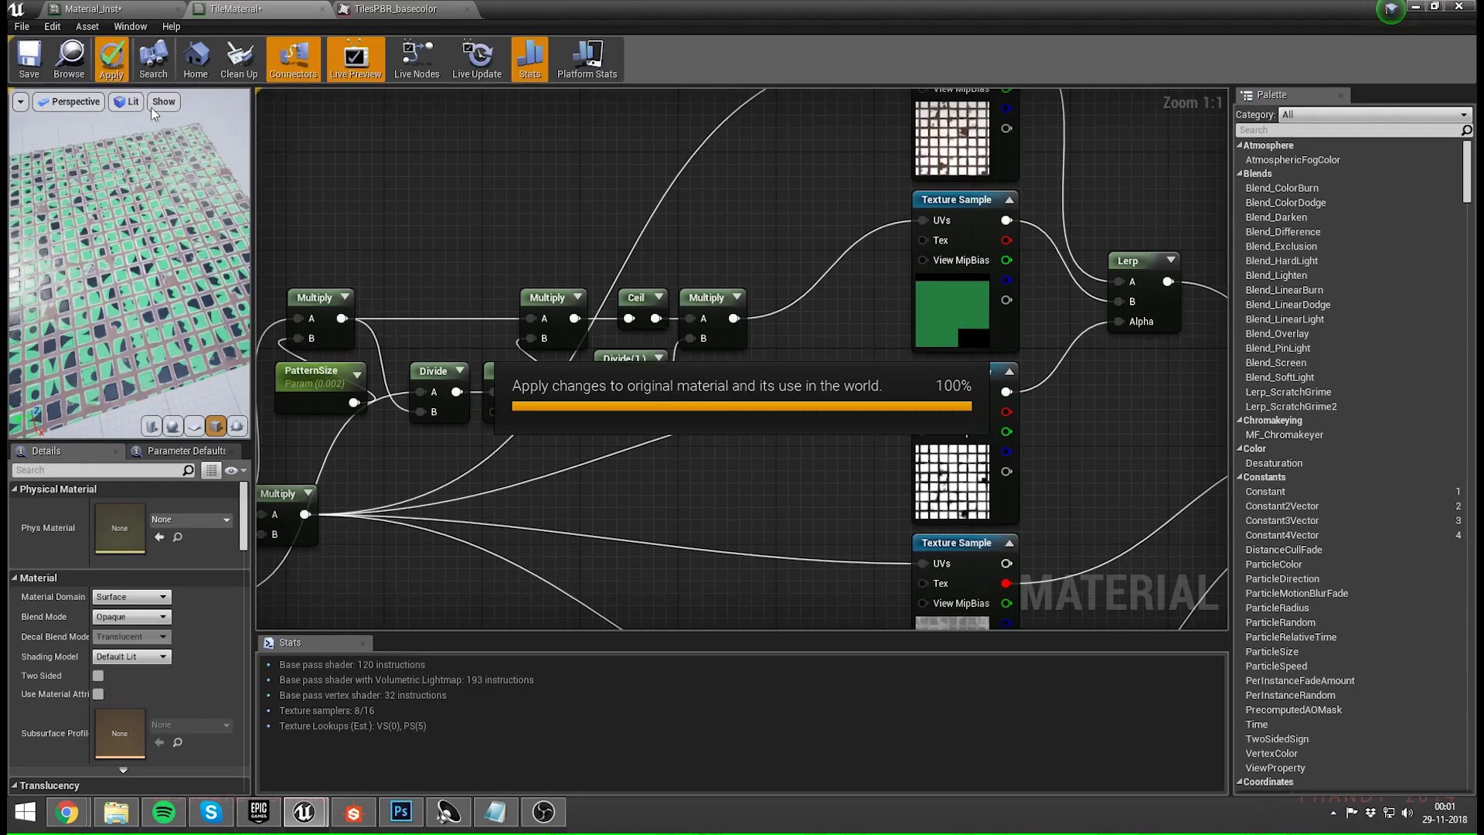
{"action": "right_click_drag", "start_coordinate": [680, 258], "coordinate": [767, 235]}
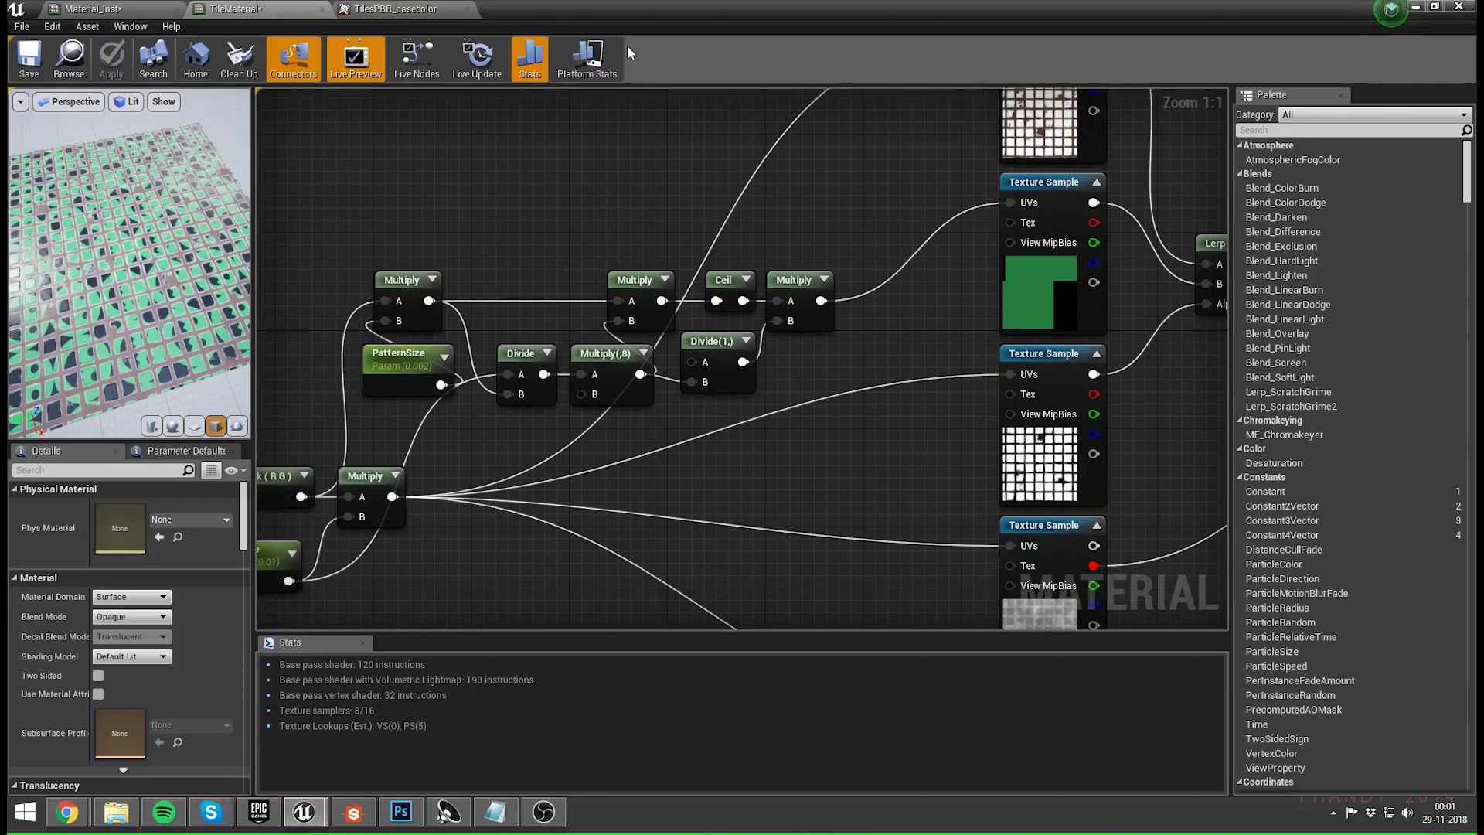
{"action": "double_click", "coordinate": [819, 29]}
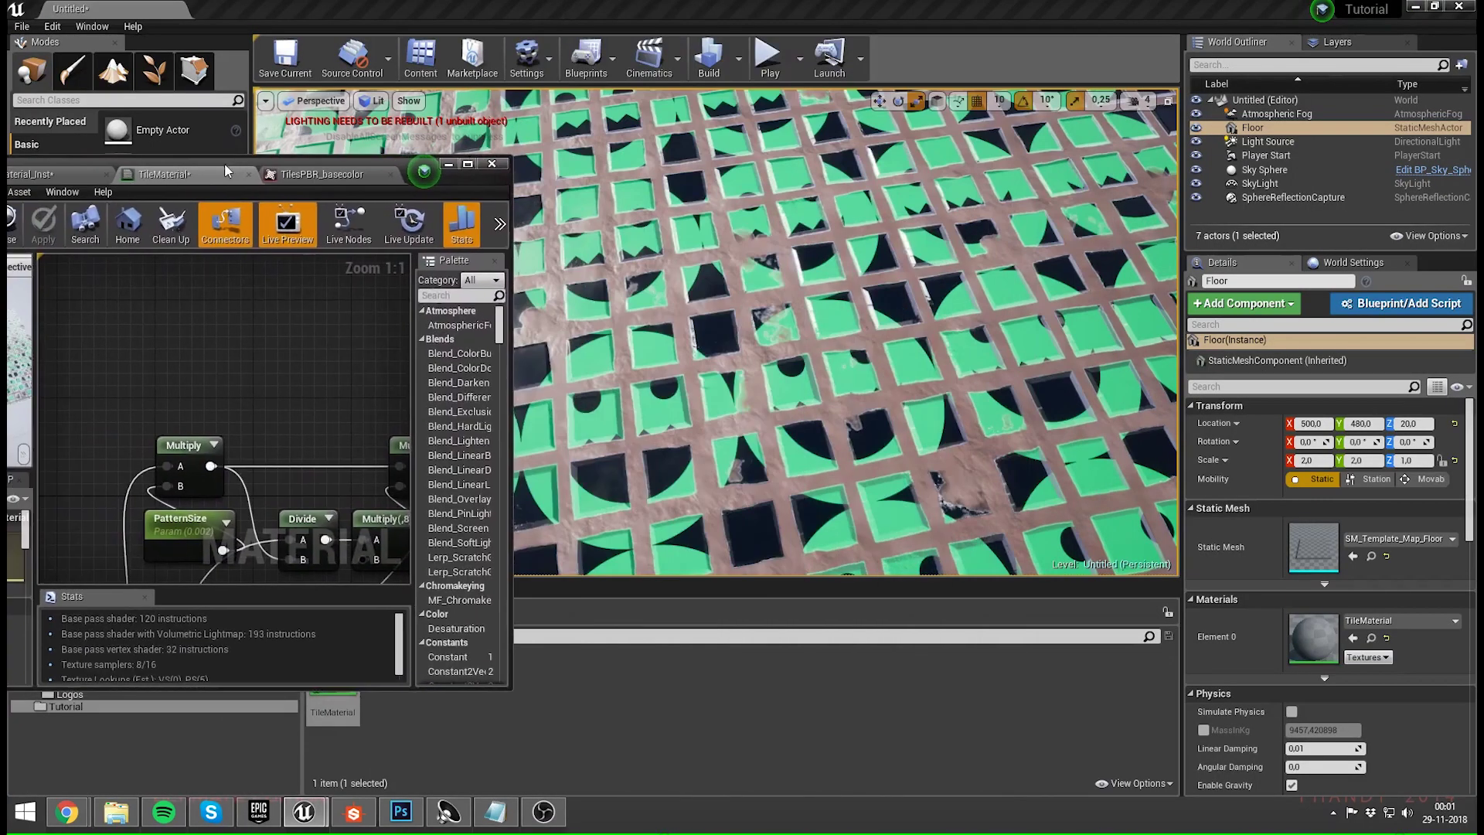
{"action": "double_click", "coordinate": [342, 145]}
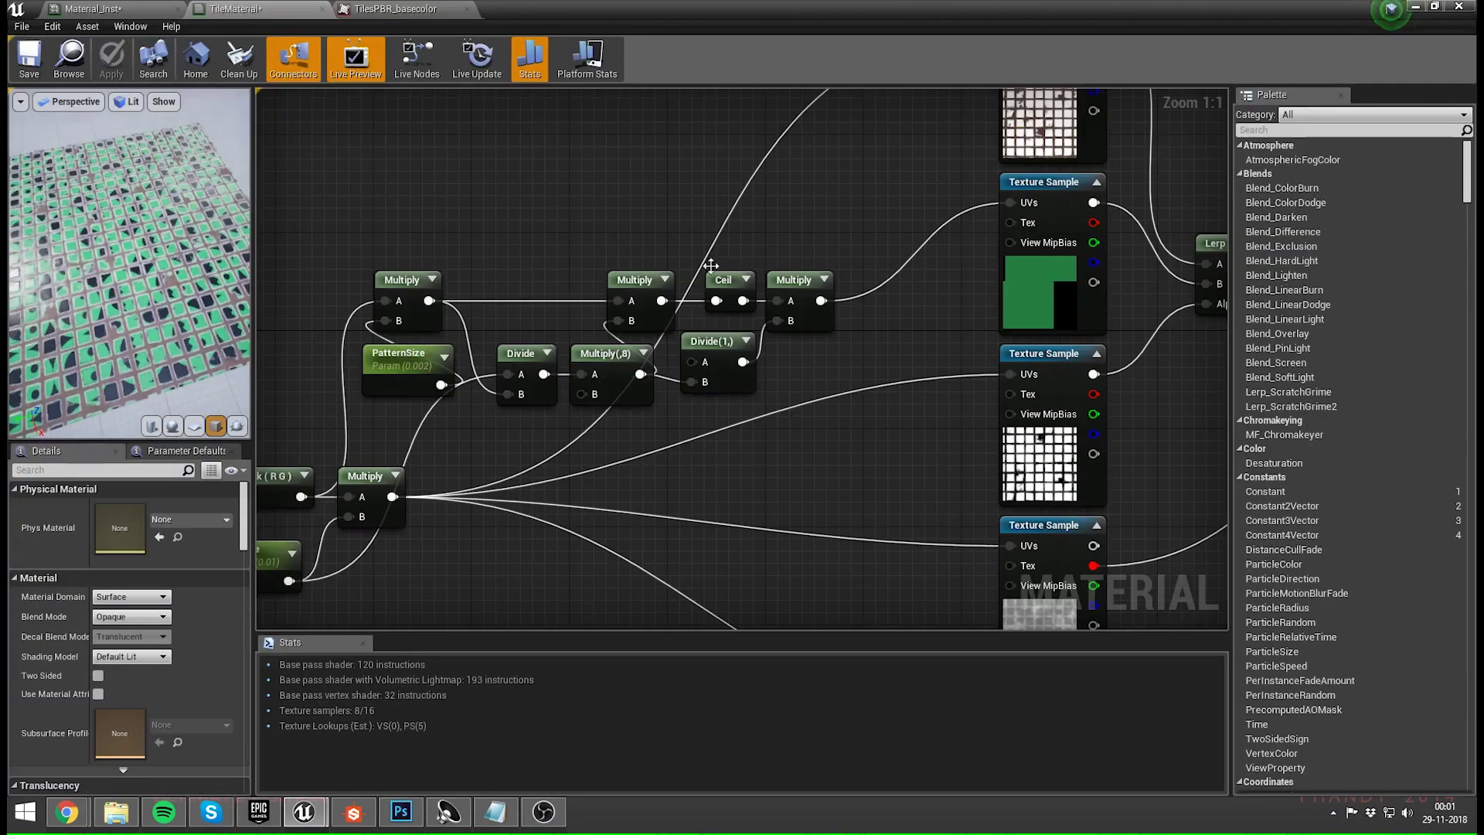
{"action": "right_click_drag", "start_coordinate": [645, 221], "coordinate": [637, 256]}
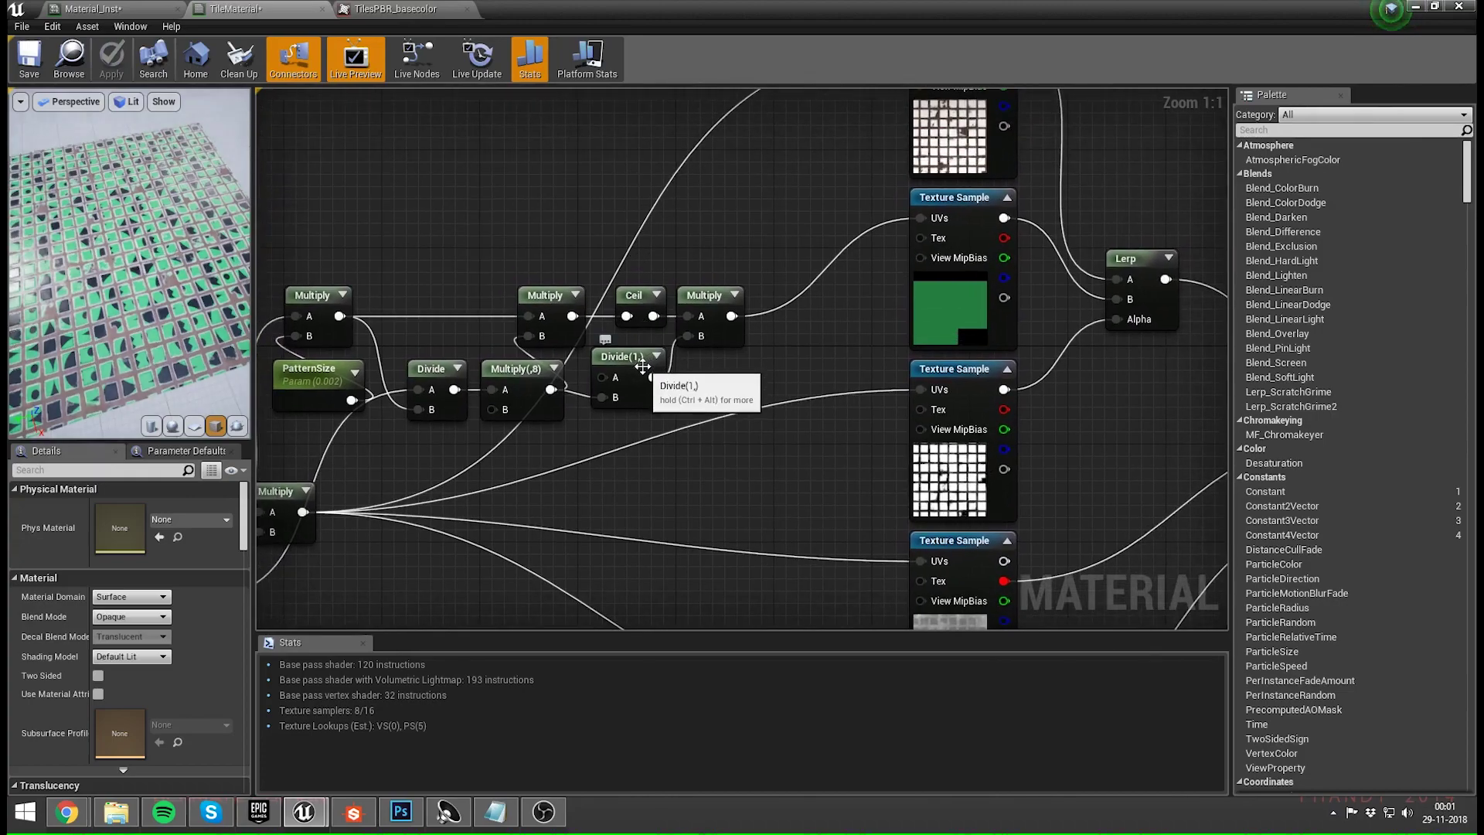
{"action": "right_click_drag", "start_coordinate": [614, 392], "coordinate": [815, 356]}
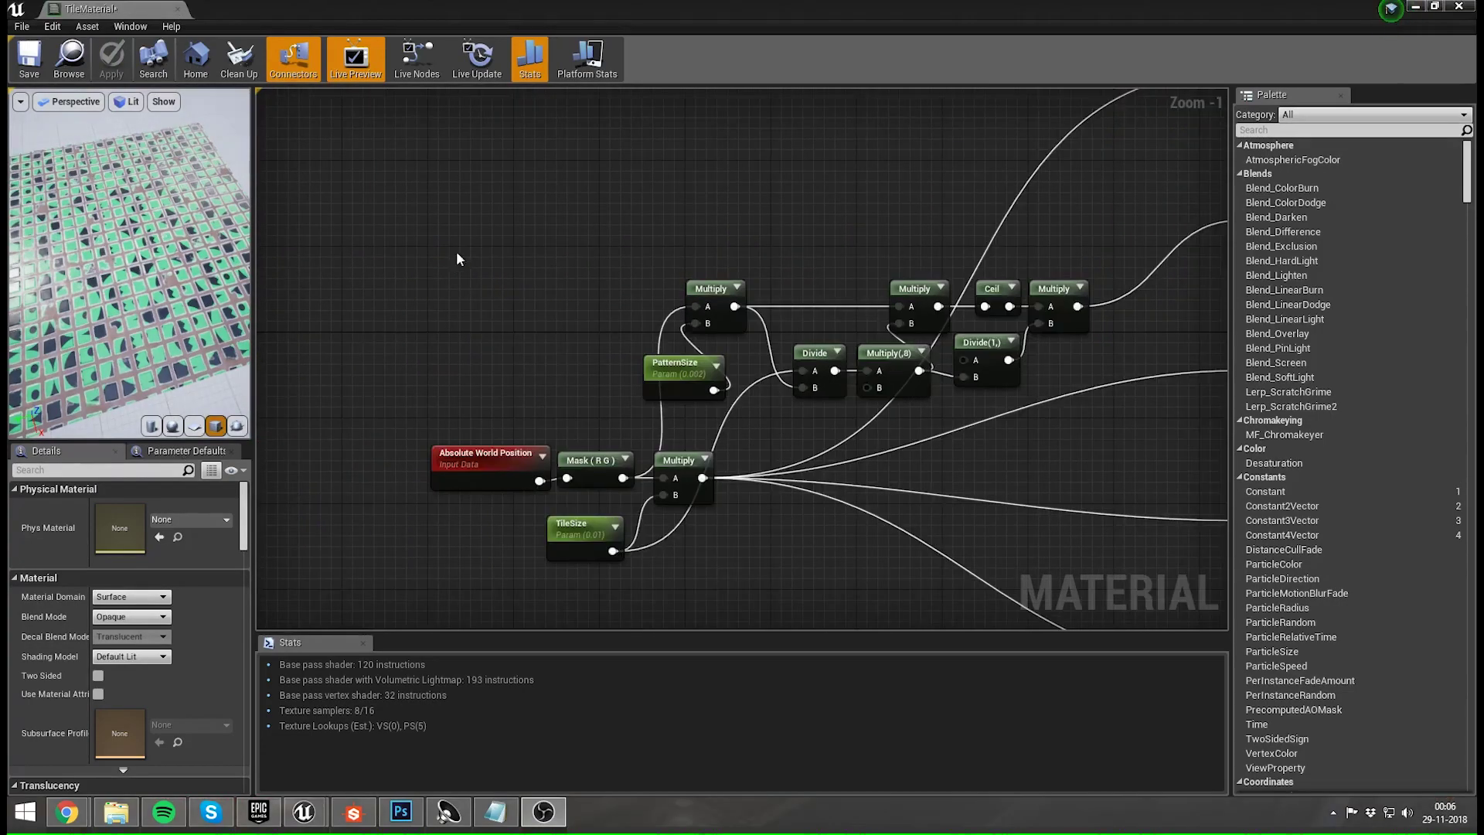
- Connect the PatternSize parameter's output directly to B of the Divide node, replacing the Multiply output
{"action": "left_click", "coordinate": [613, 235]}
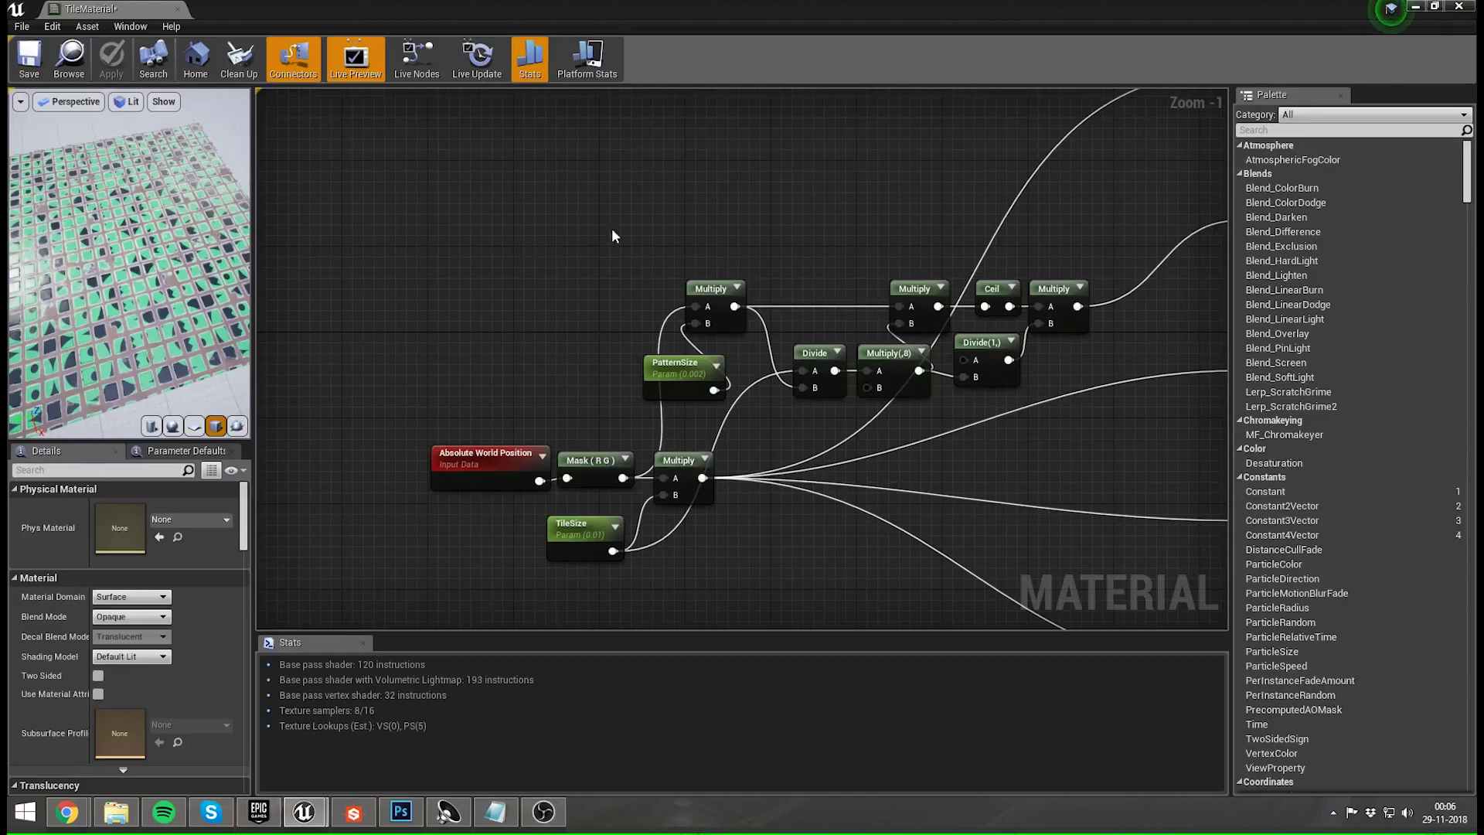
{"action": "scroll", "coordinate": [611, 235], "scroll_direction": "up", "scroll_amount": 2}
{"action": "right_click_drag", "start_coordinate": [609, 255], "coordinate": [602, 171]}
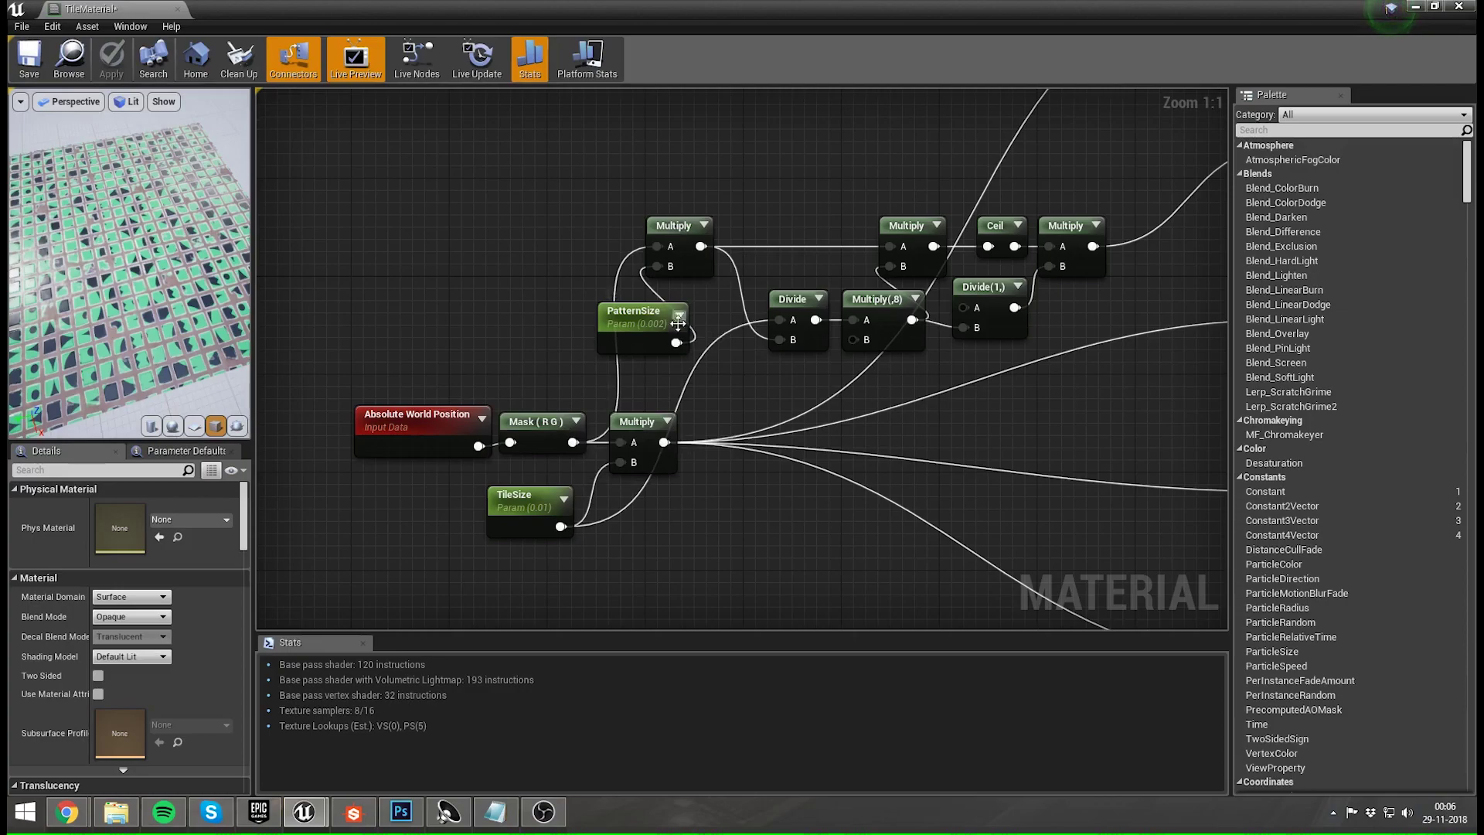
{"action": "left_click_drag", "start_coordinate": [676, 341], "coordinate": [787, 348]}
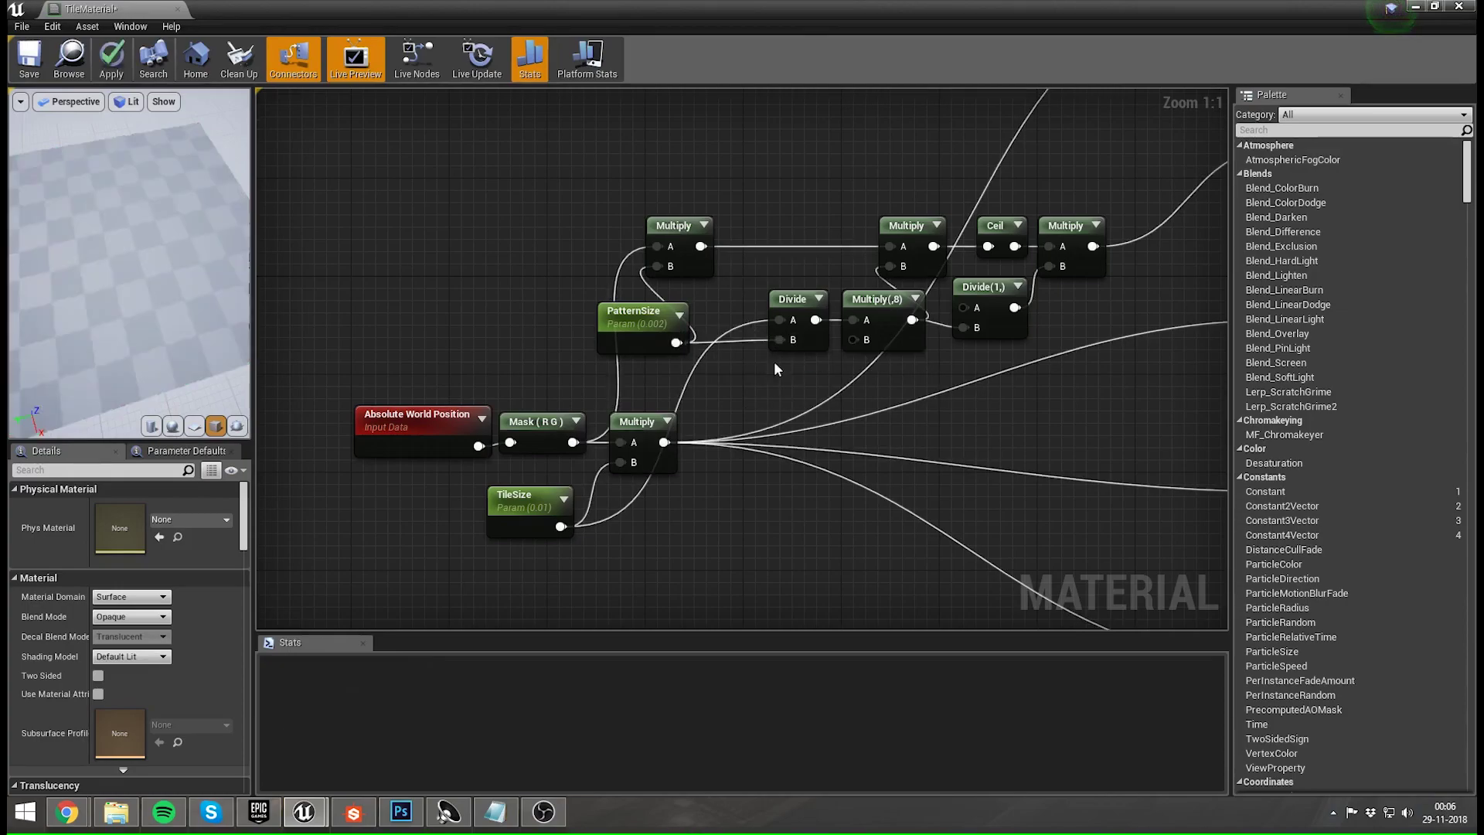
{"action": "right_click_drag", "start_coordinate": [687, 361], "coordinate": [540, 348]}
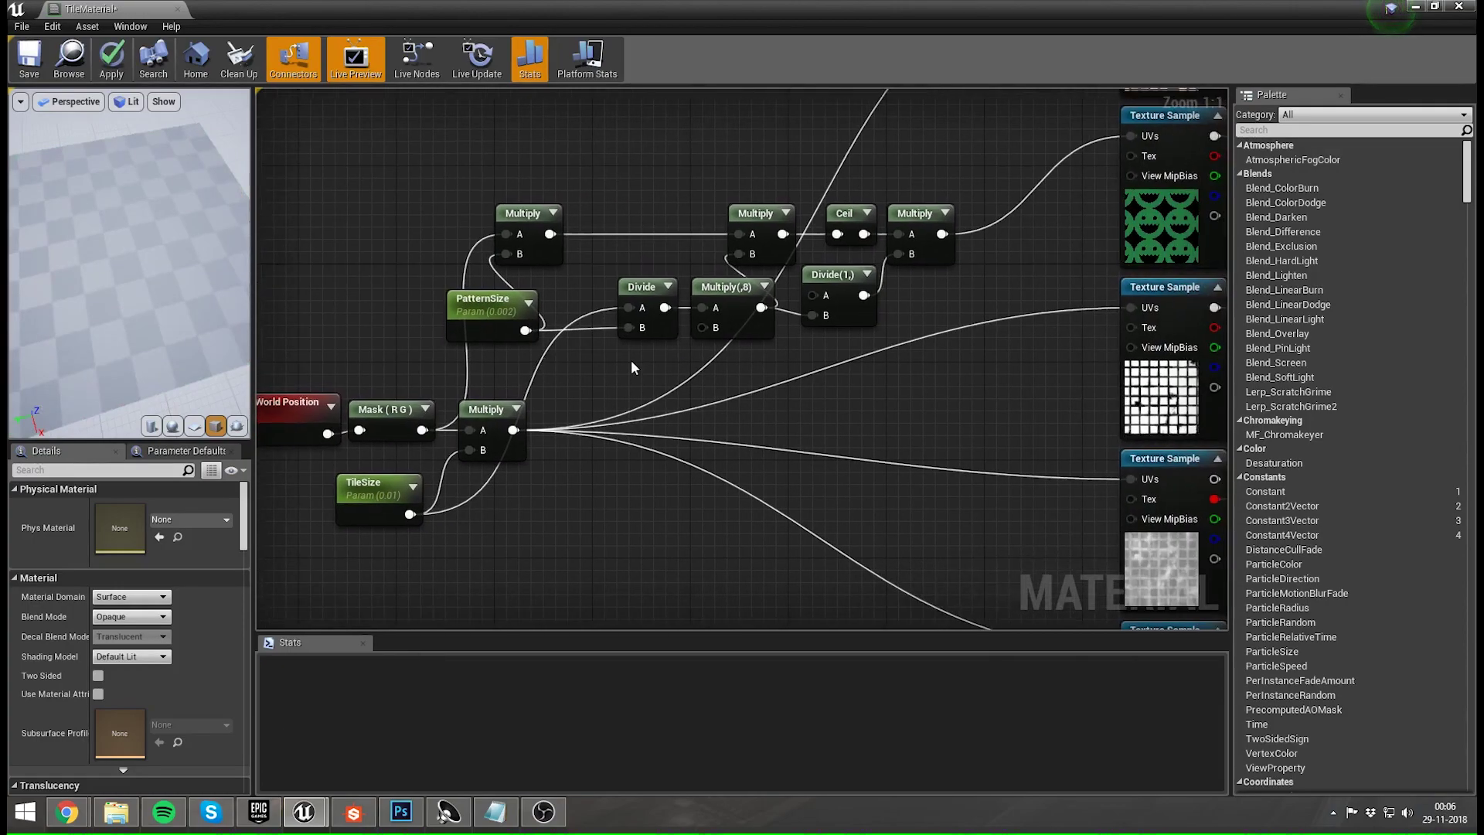
{"action": "right_click_drag", "start_coordinate": [631, 359], "coordinate": [578, 405]}
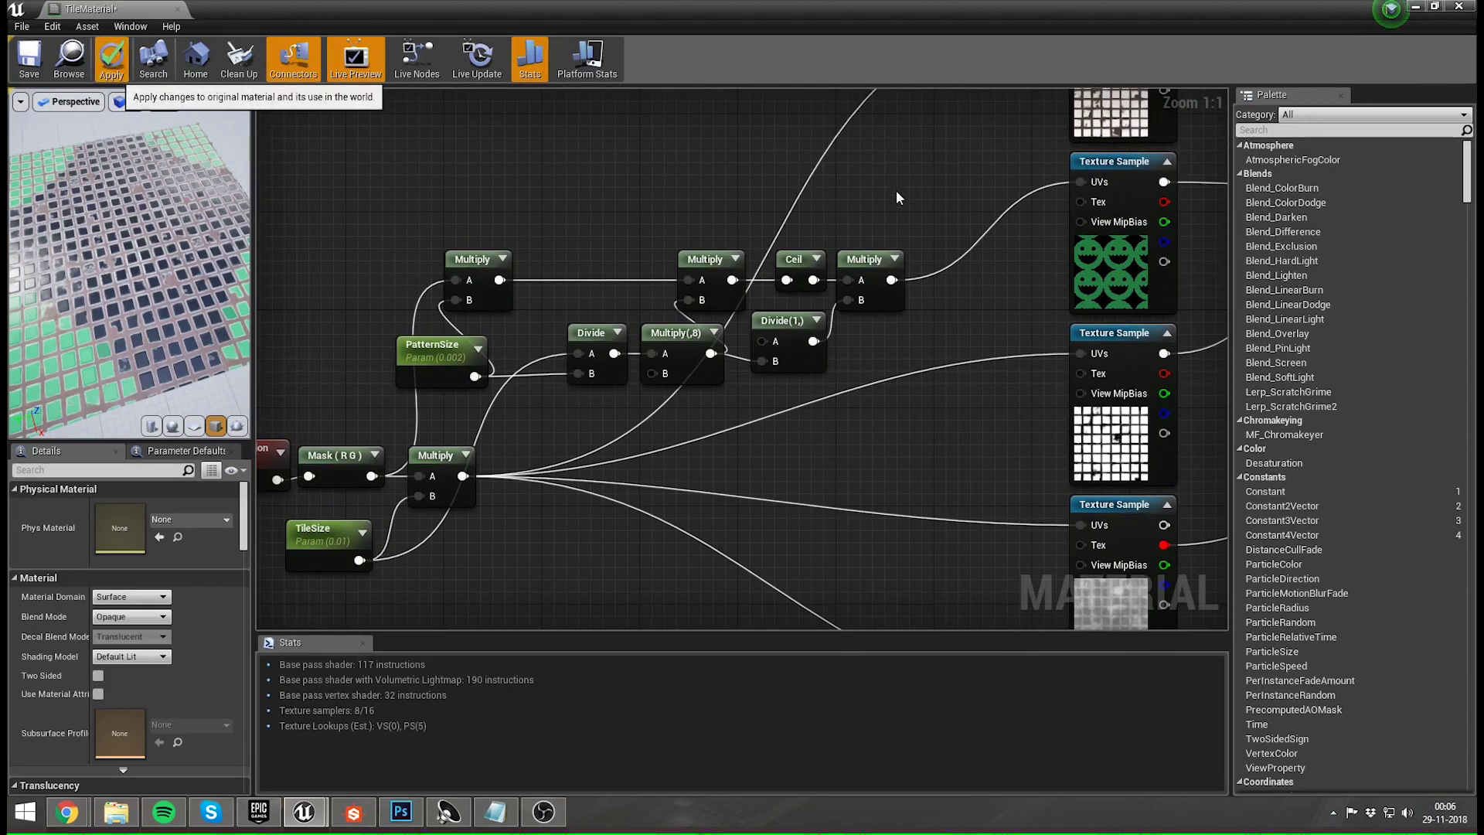
- Apply the material changes, move the material editor aside, and inspect the tile pattern on the floor in the level
{"action": "left_click", "coordinate": [111, 58]}
{"action": "left_click_drag", "start_coordinate": [983, 9], "coordinate": [1165, 98]}
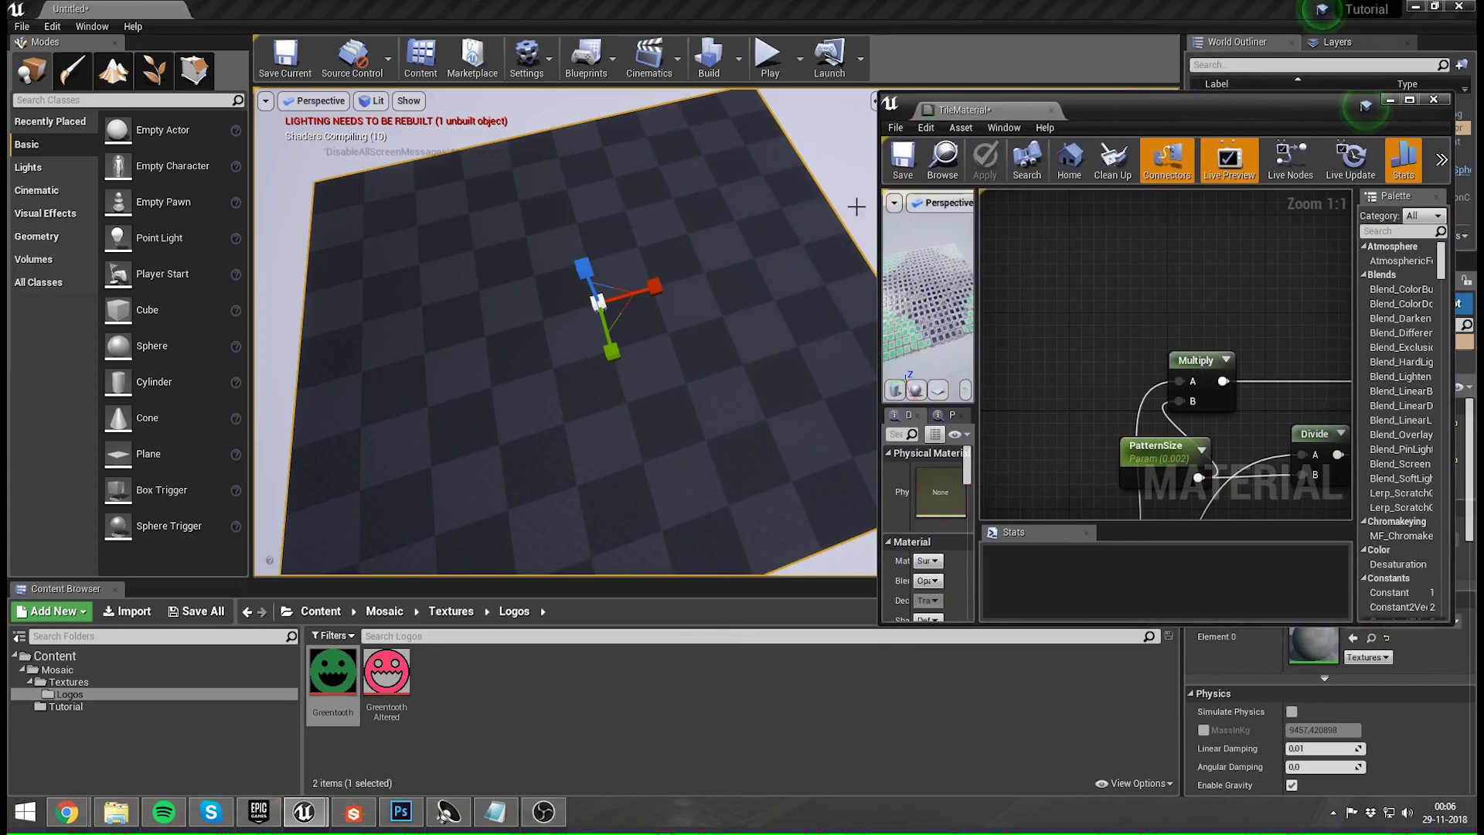
{"action": "right_click_drag", "start_coordinate": [565, 332], "coordinate": [744, 284]}
{"action": "key", "text": "w"}
{"action": "right_click_drag", "start_coordinate": [1070, 364], "coordinate": [1011, 313]}
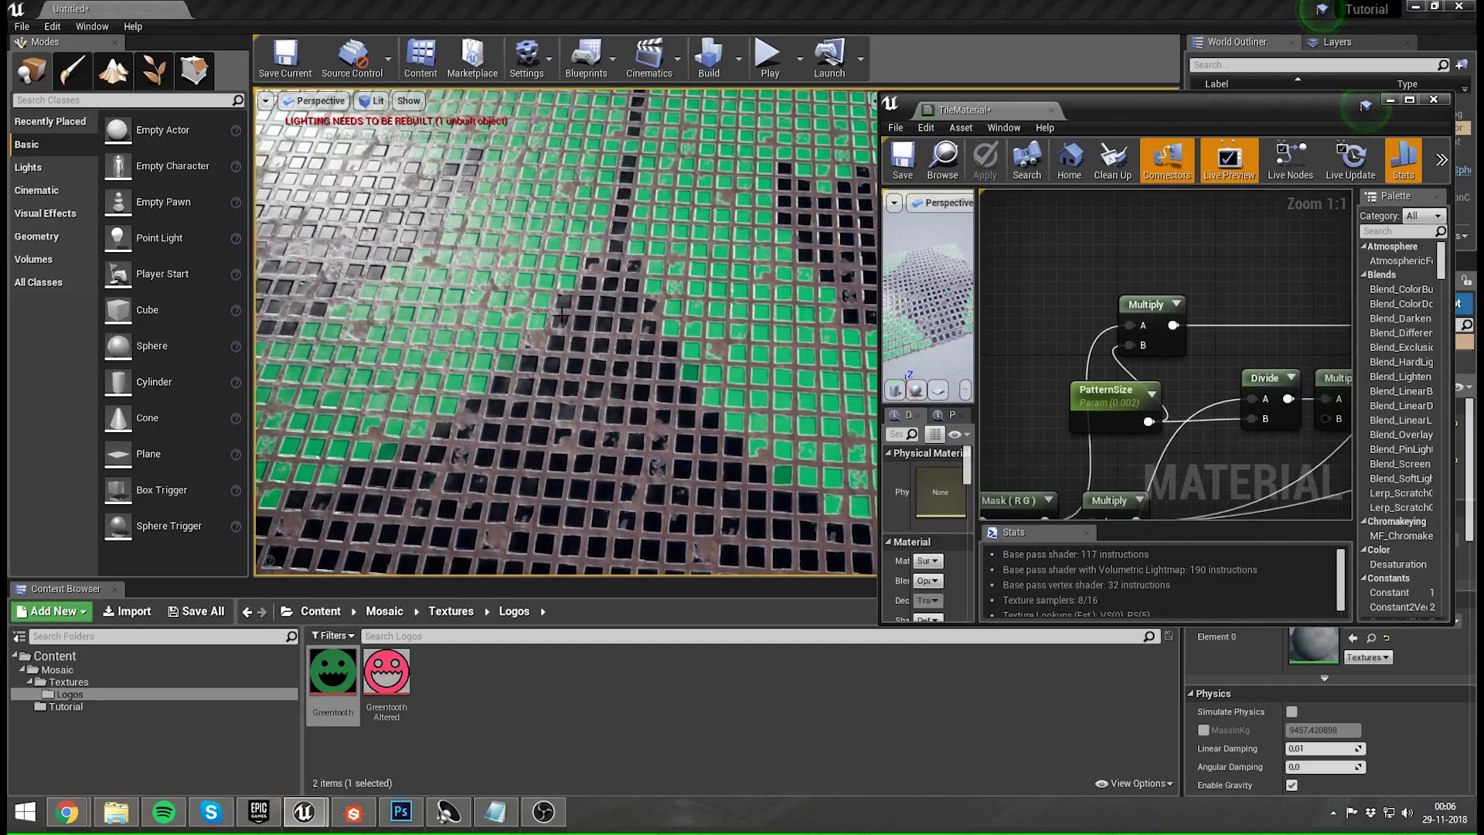
{"action": "right_click_drag", "start_coordinate": [640, 320], "coordinate": [657, 377]}
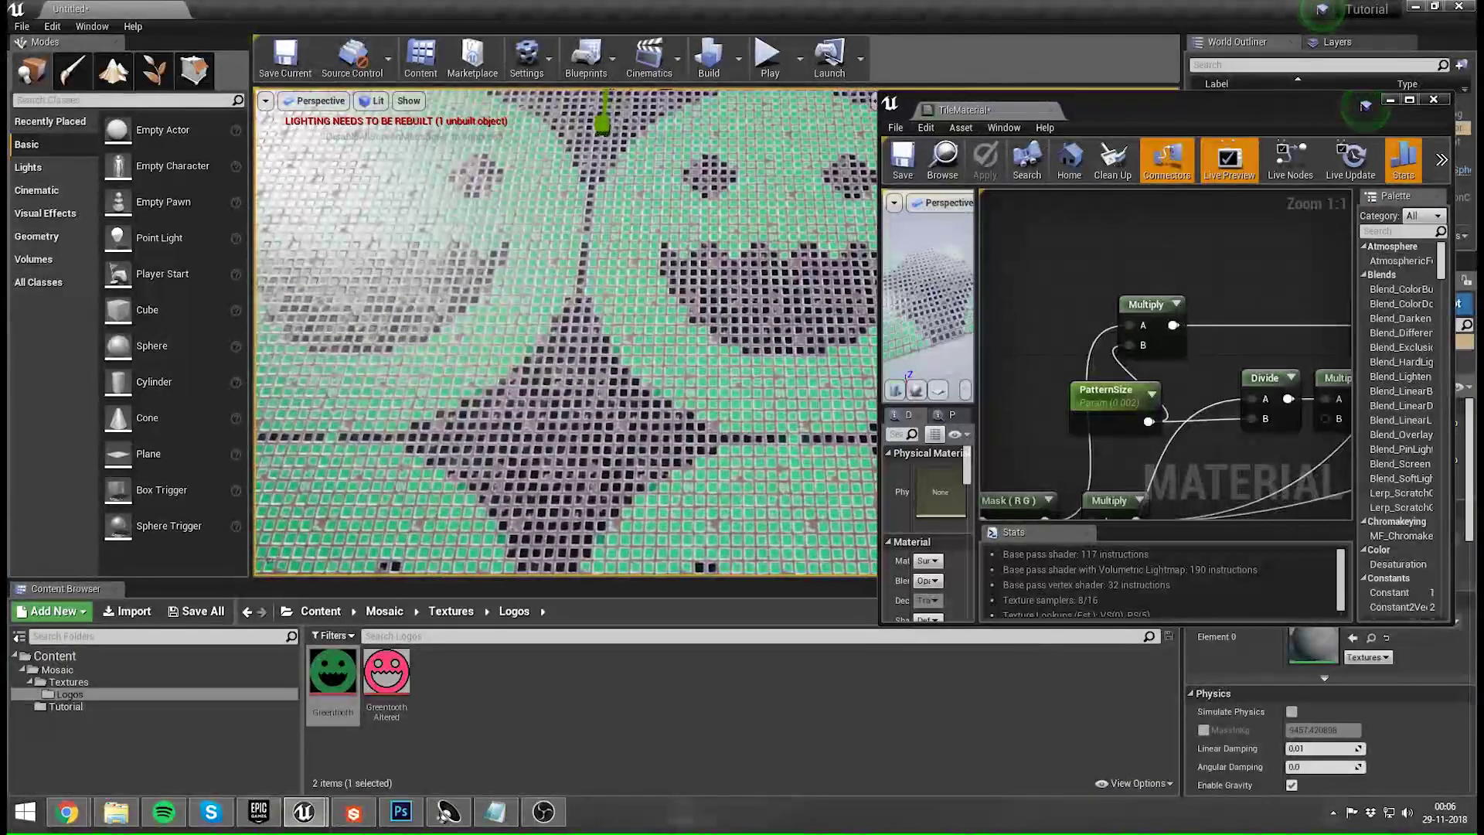
- Try a PatternSize default value of 0.001 and examine the floor pattern in the level
{"action": "left_click", "coordinate": [1114, 410]}
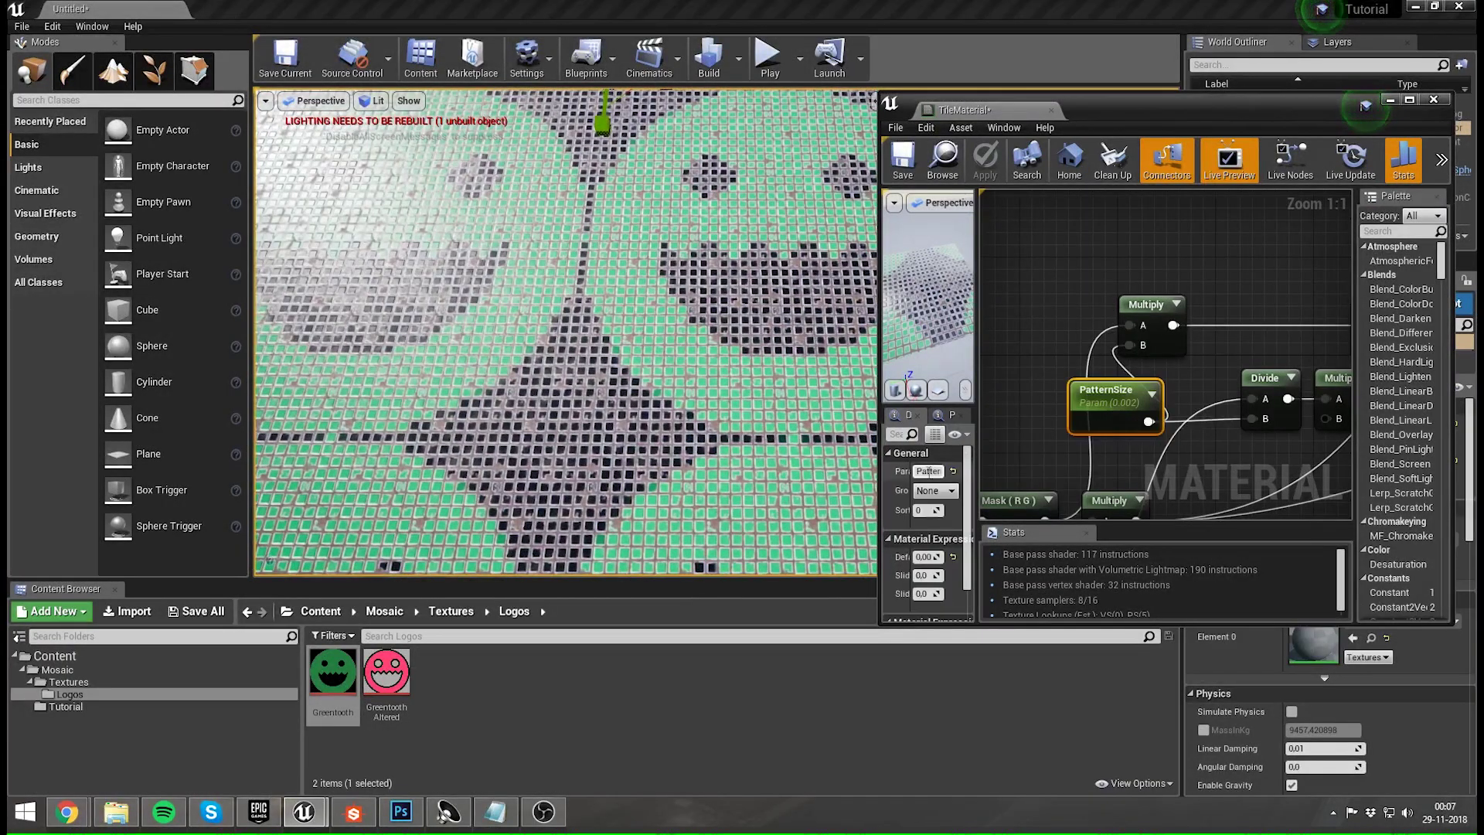
{"action": "left_click", "coordinate": [925, 556]}
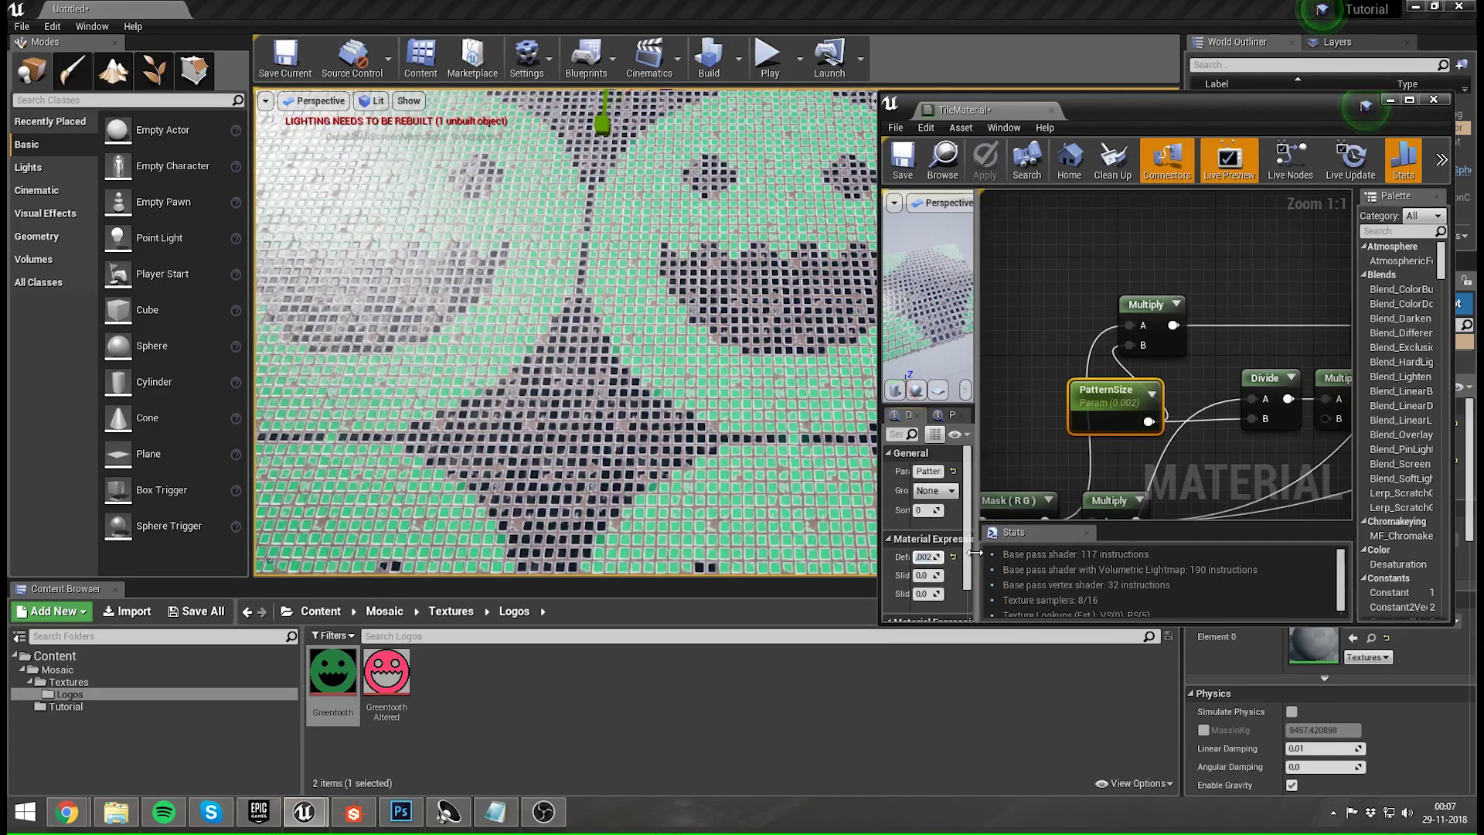
{"action": "type", "text": "0.001"}
{"action": "key", "text": "Return"}
{"action": "right_click_drag", "start_coordinate": [470, 374], "coordinate": [541, 379]}
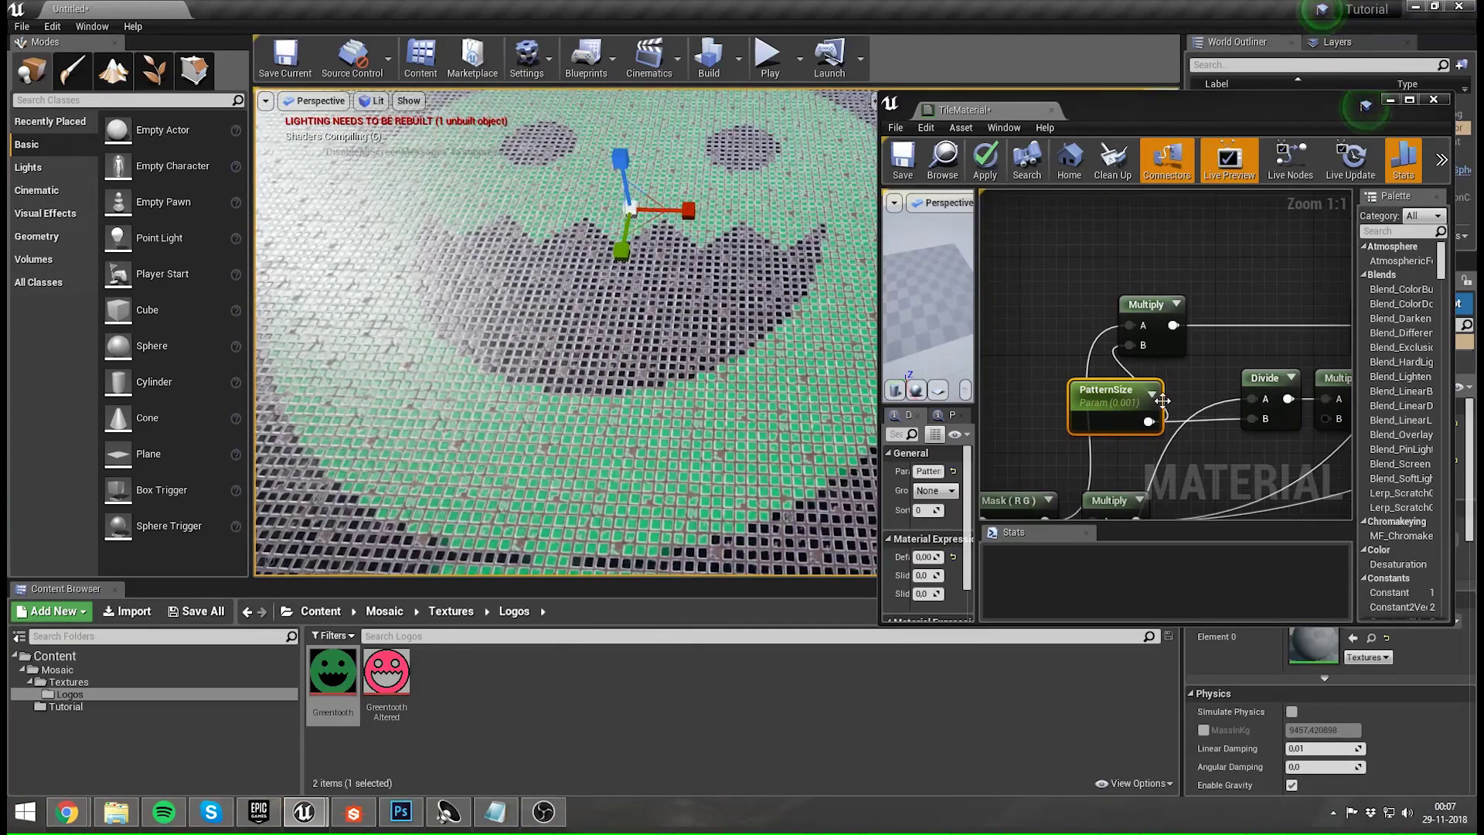
- Try a TileSize default value of 0.005
{"action": "right_click_drag", "start_coordinate": [1073, 476], "coordinate": [1186, 283]}
{"action": "left_click", "coordinate": [1124, 386]}
{"action": "left_click", "coordinate": [927, 557]}
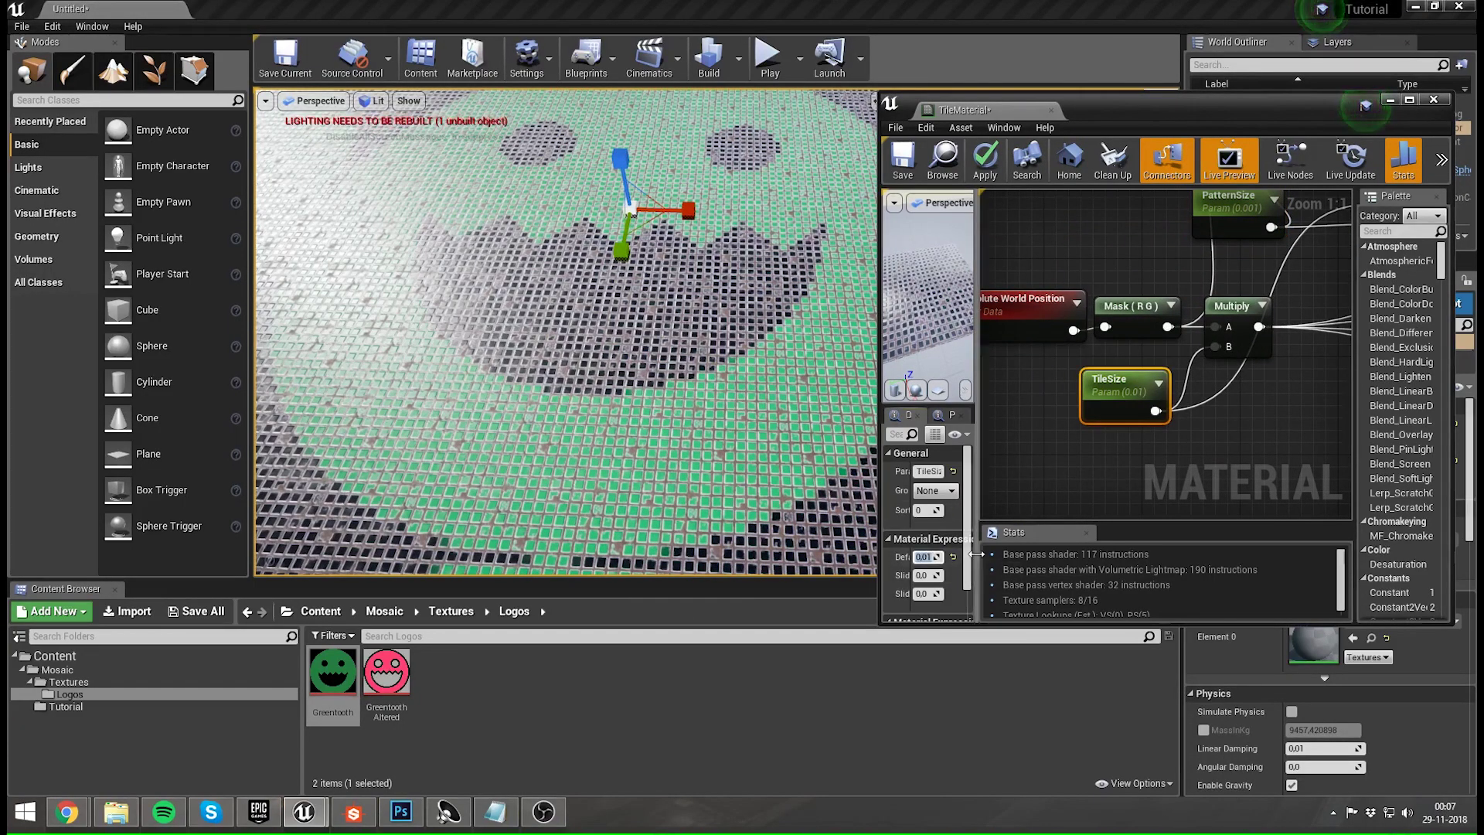
{"action": "type", "text": "0,005"}
{"action": "key", "text": "Return"}
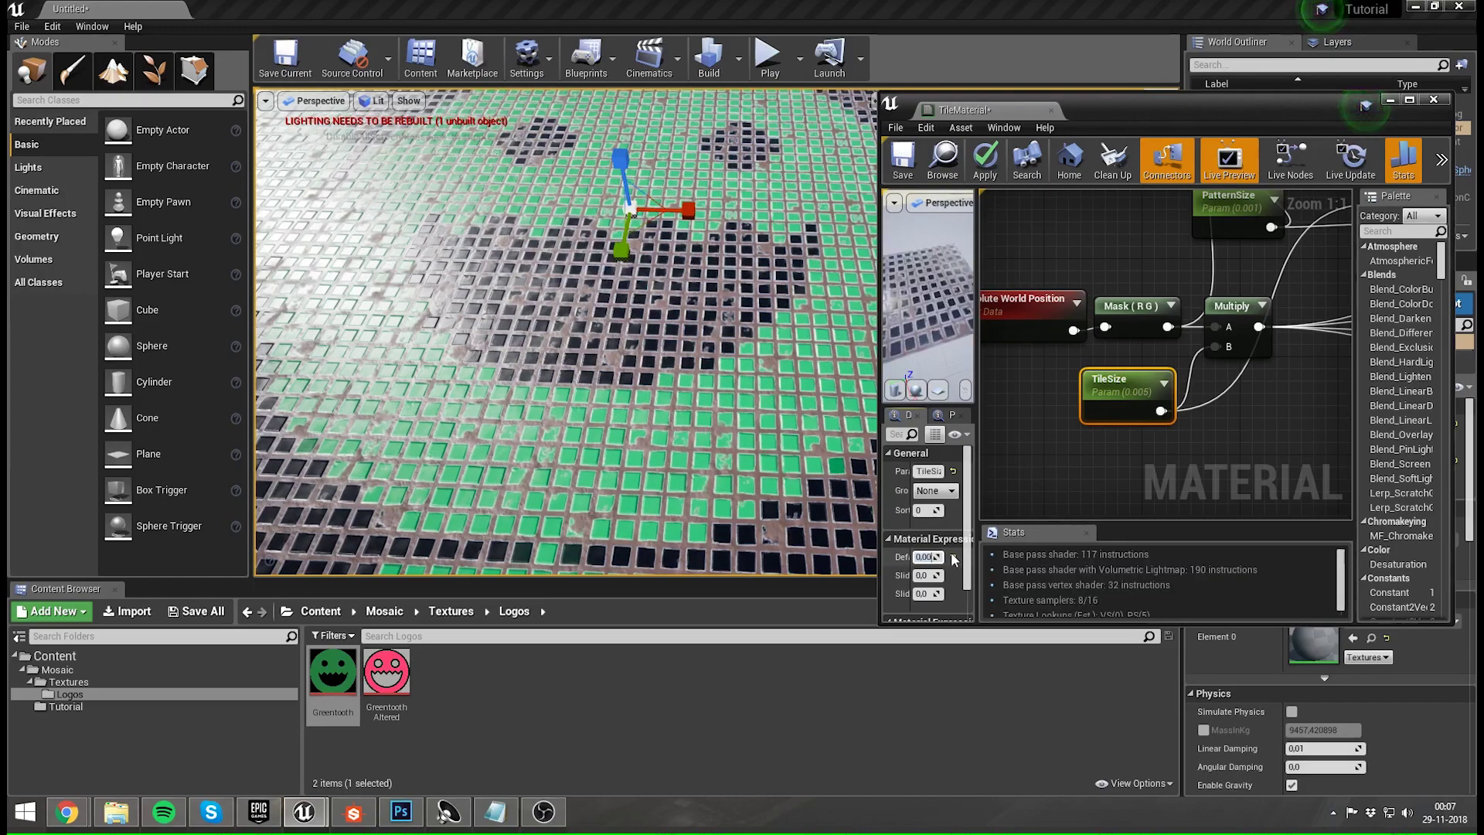
- Restore TileSize to 0.01 and PatternSize to 0.002, and look over the floor in the level
{"action": "key", "text": "Return"}
{"action": "right_click_drag", "start_coordinate": [1219, 253], "coordinate": [1068, 354]}
{"action": "left_click", "coordinate": [1072, 326]}
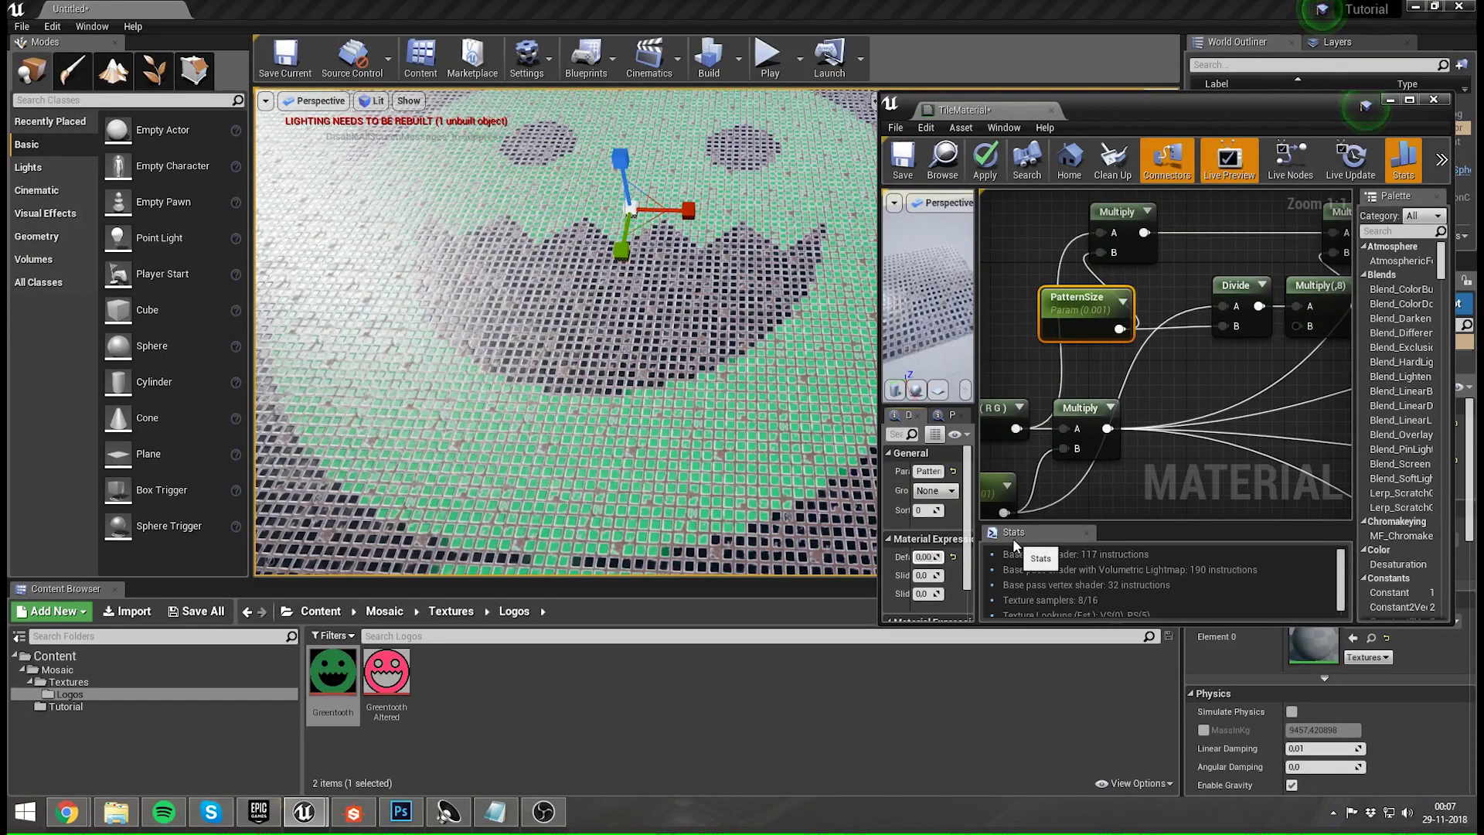
{"action": "key", "text": "Return"}
{"action": "right_click_drag", "start_coordinate": [719, 412], "coordinate": [769, 417]}
{"action": "key", "text": "s"}
{"action": "key", "text": "w"}
- Maximize the material editor and move the Absolute World Position and Mask nodes farther left of the Multiply nodes
{"action": "left_click_drag", "start_coordinate": [1225, 119], "coordinate": [498, 150]}
{"action": "double_click", "coordinate": [498, 150]}
{"action": "left_click", "coordinate": [431, 266]}
{"action": "right_click_drag", "start_coordinate": [431, 267], "coordinate": [651, 405]}
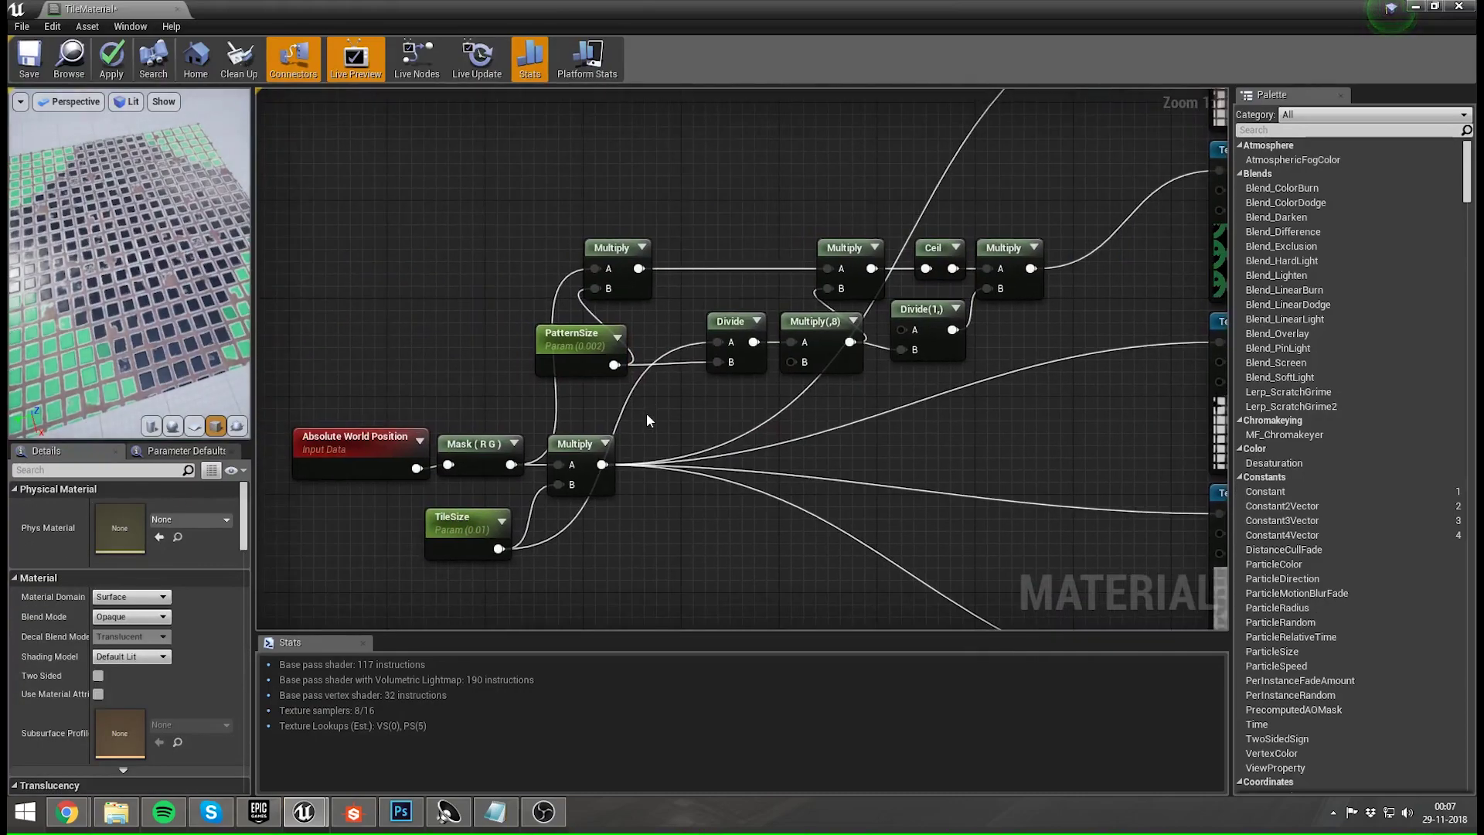
{"action": "right_click_drag", "start_coordinate": [410, 395], "coordinate": [444, 355]}
{"action": "left_click_drag", "start_coordinate": [392, 357], "coordinate": [595, 415]}
{"action": "left_click", "coordinate": [361, 331]}
{"action": "left_click_drag", "start_coordinate": [361, 336], "coordinate": [348, 397]}
{"action": "left_click", "coordinate": [603, 297]}
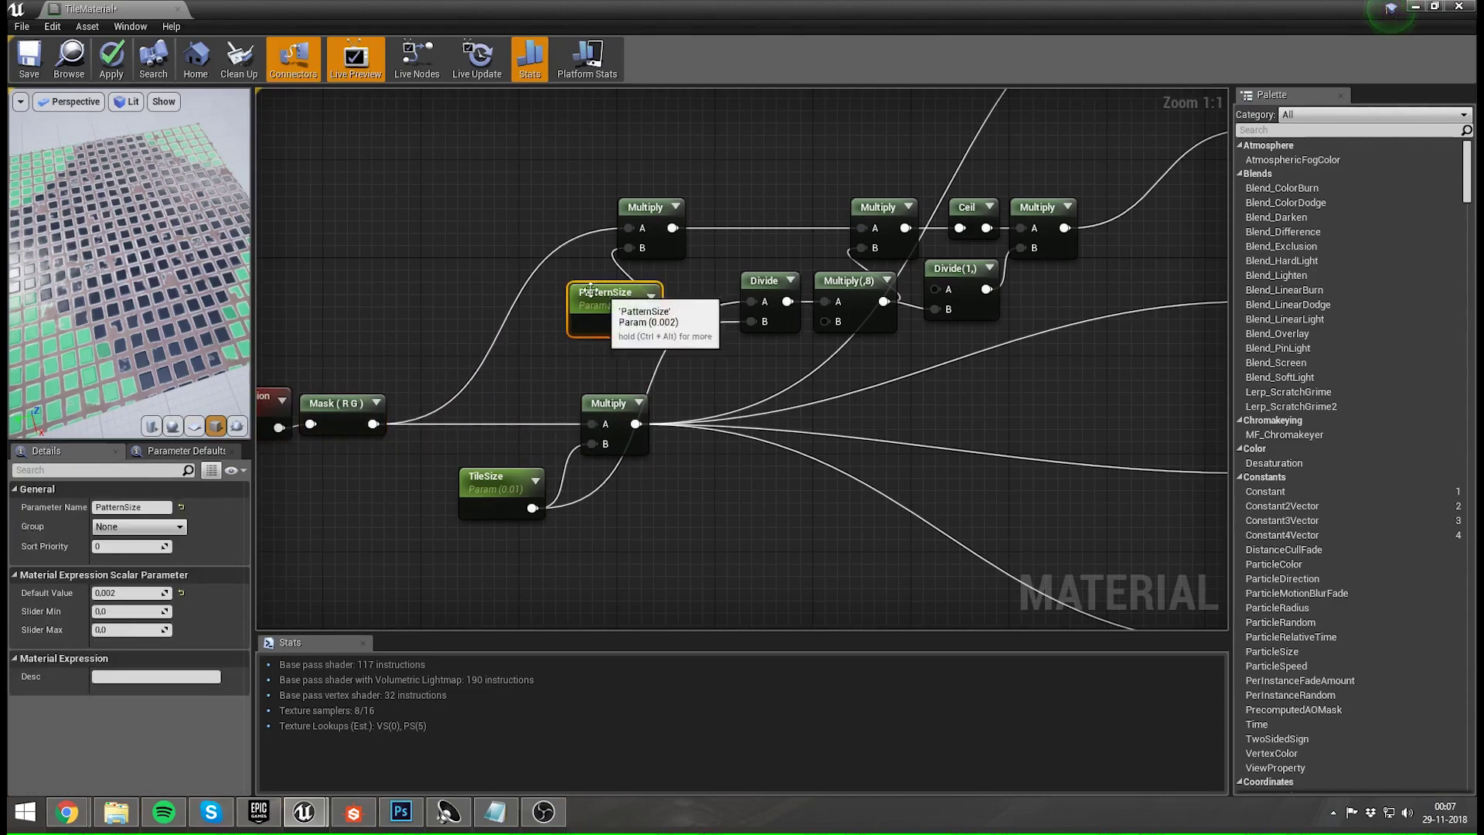
{"action": "left_click", "coordinate": [447, 266]}
{"action": "right_click_drag", "start_coordinate": [447, 265], "coordinate": [526, 295]}
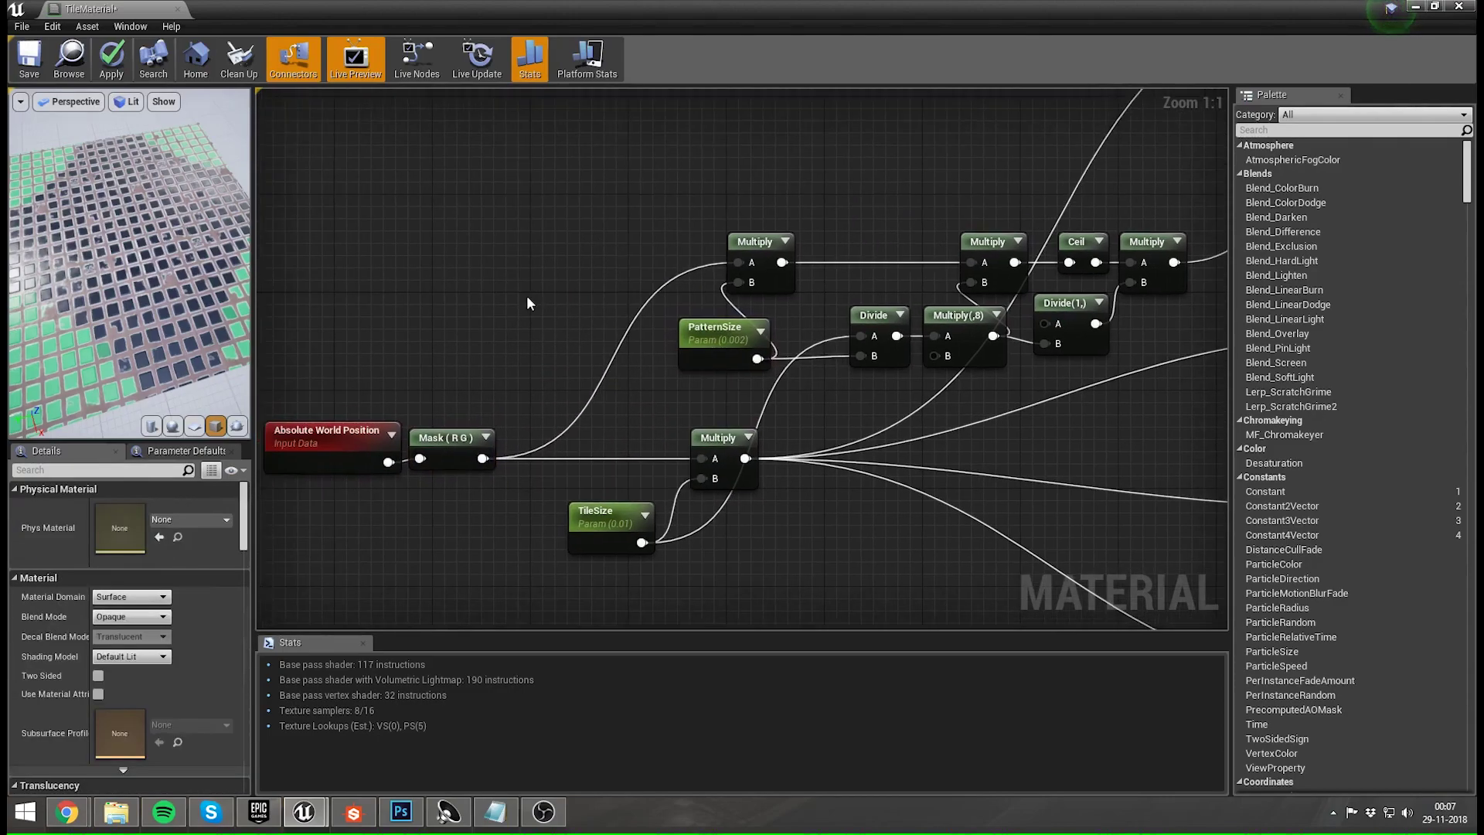
- Place an Add node before the PatternSize Multiply and connect the world position Mask output to its B input
{"action": "left_click", "coordinate": [582, 258]}
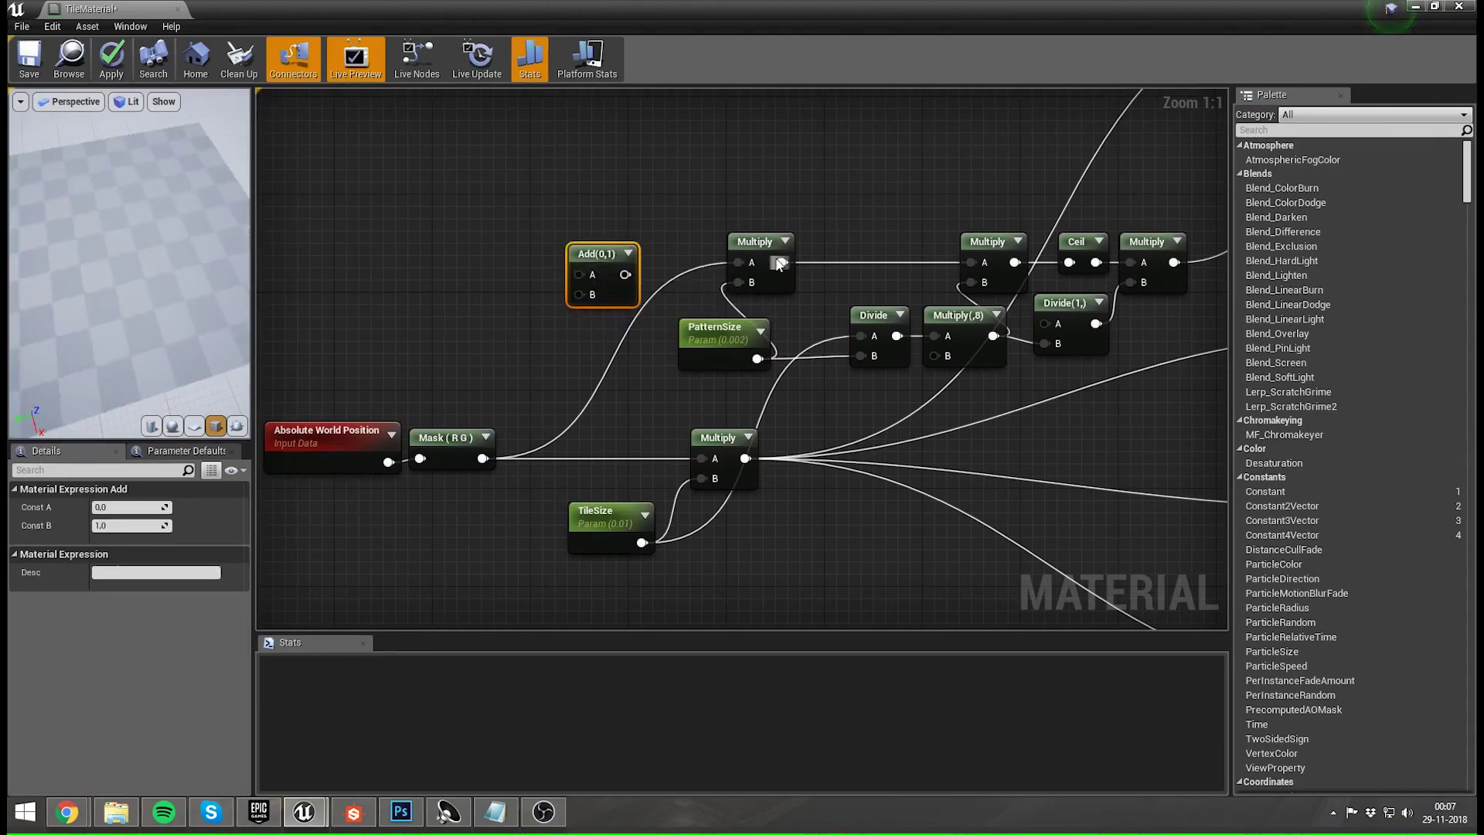
{"action": "left_click_drag", "start_coordinate": [597, 249], "coordinate": [610, 237]}
{"action": "left_click", "coordinate": [491, 220]}
{"action": "right_click_drag", "start_coordinate": [489, 223], "coordinate": [556, 220]}
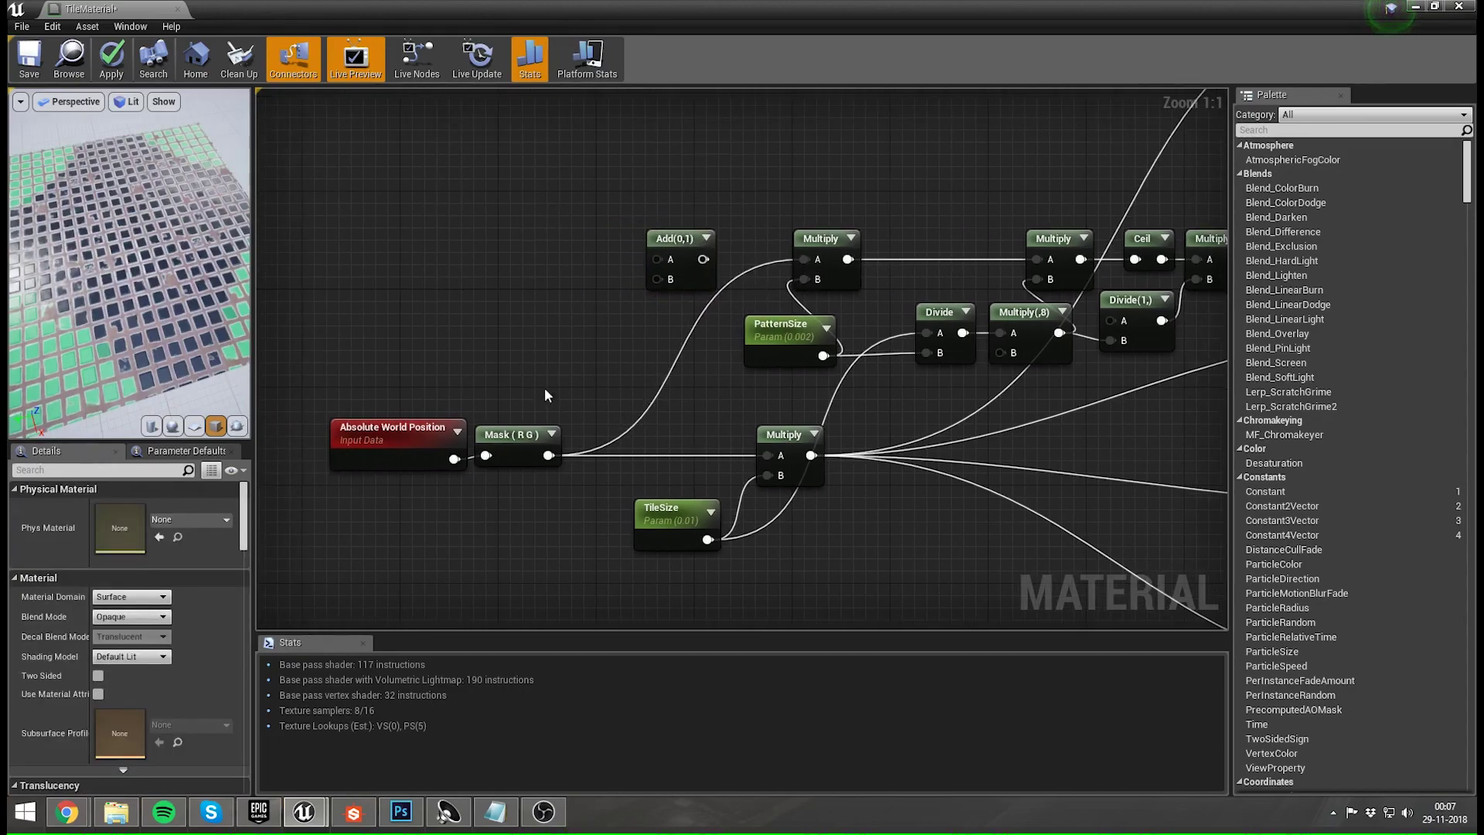
{"action": "left_click_drag", "start_coordinate": [548, 455], "coordinate": [661, 280]}
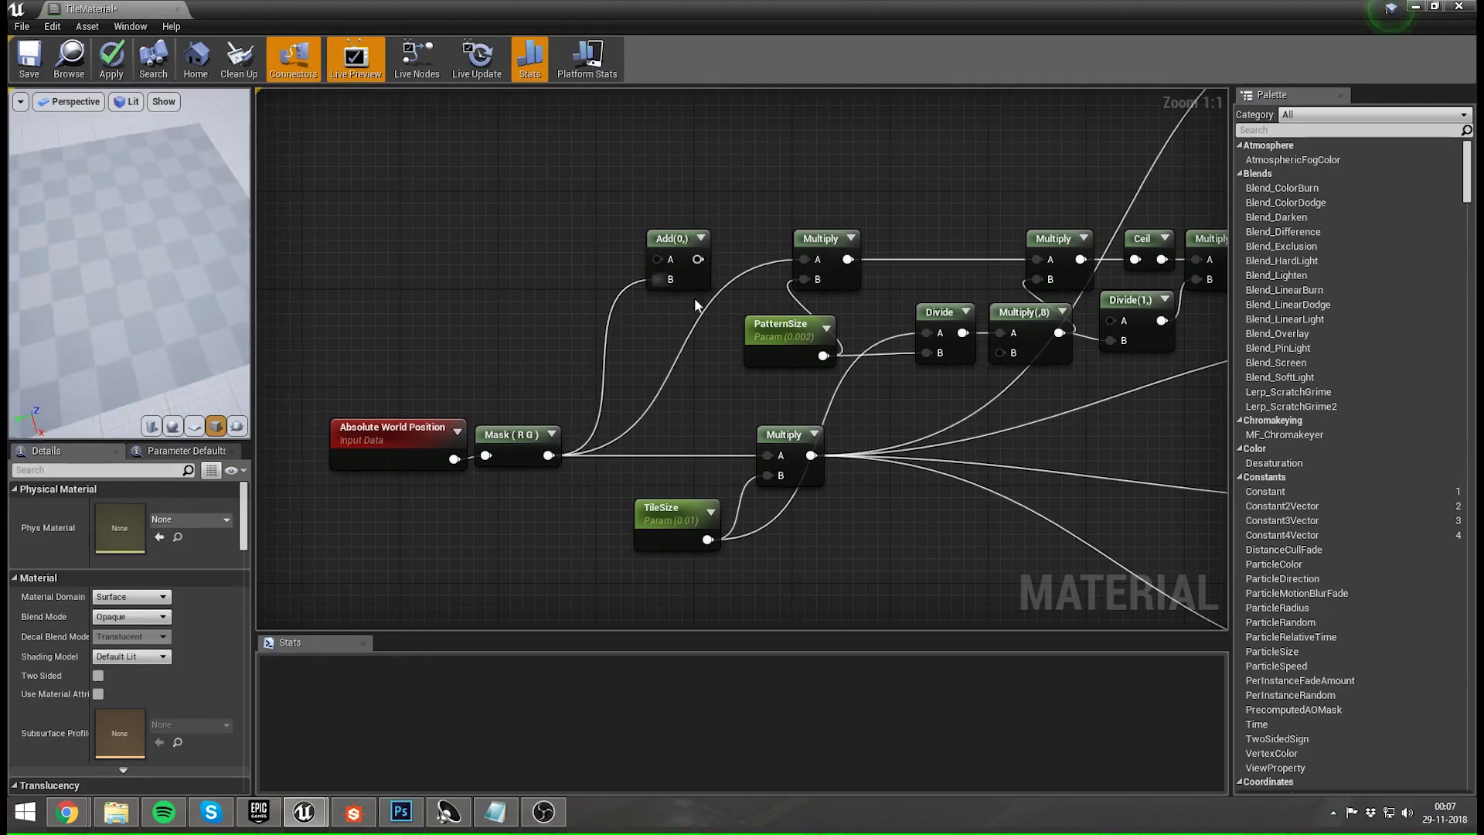
{"action": "right_click_drag", "start_coordinate": [462, 239], "coordinate": [538, 248]}
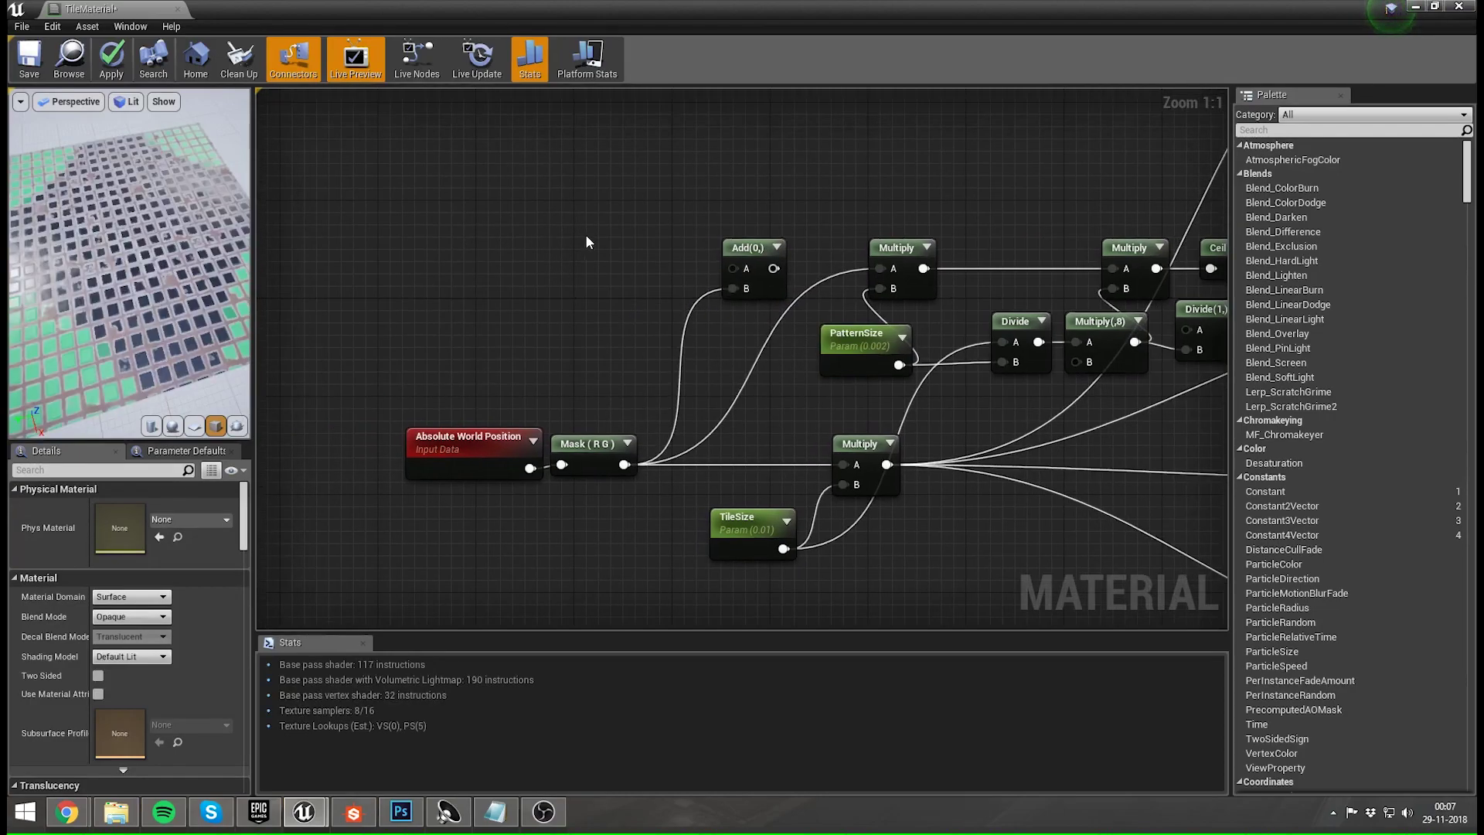
- Create a vector parameter named Offset and route it through A of the Add node into A of the PatternSize Multiply
{"action": "key", "text": "2"}
{"action": "left_click", "coordinate": [574, 232]}
{"action": "right_click", "coordinate": [567, 229]}
{"action": "left_click", "coordinate": [595, 243]}
{"action": "type", "text": "Offset"}
{"action": "key", "text": "Return"}
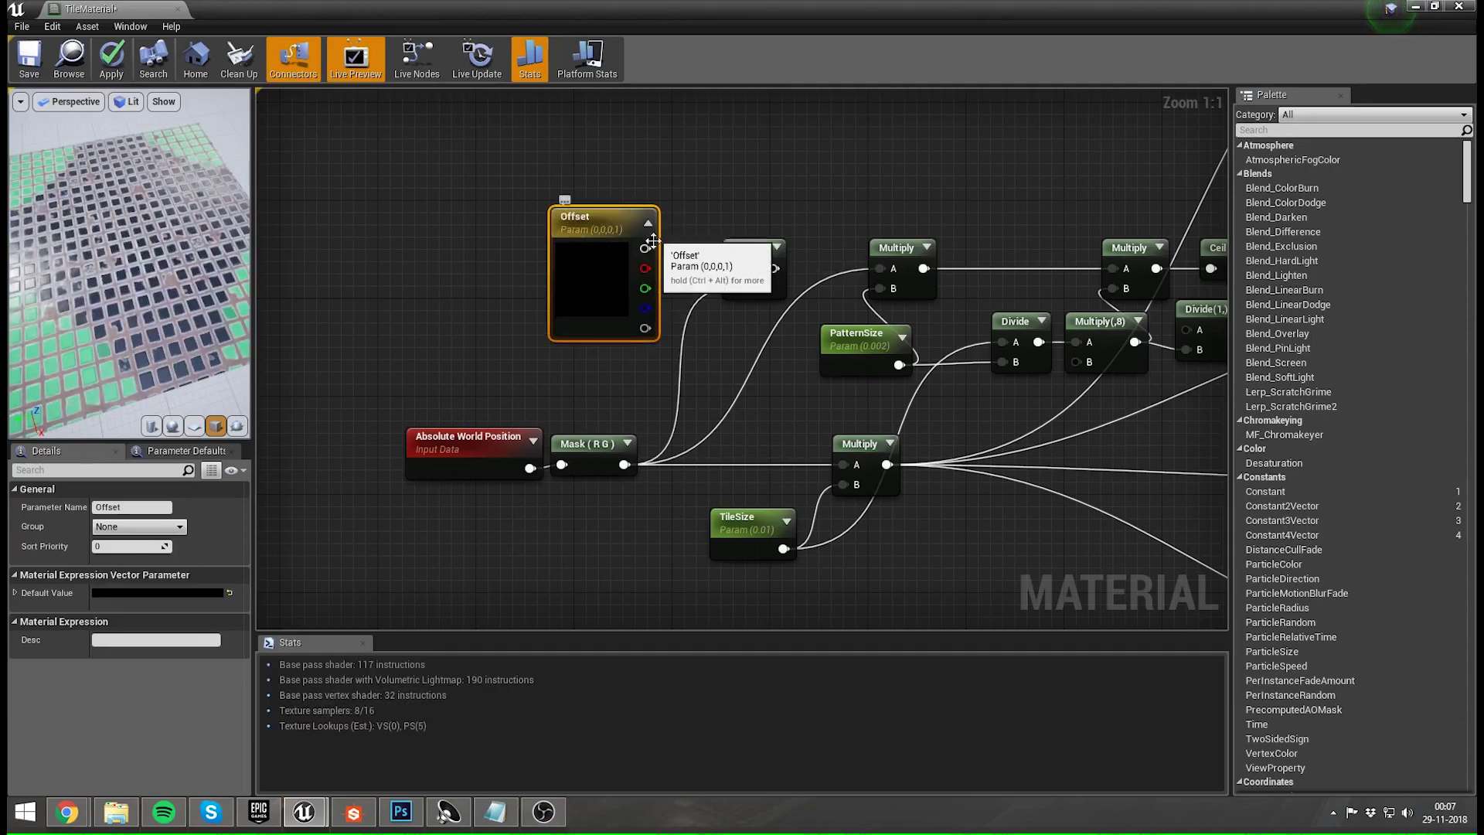
{"action": "left_click_drag", "start_coordinate": [646, 249], "coordinate": [884, 267]}
{"action": "left_click", "coordinate": [677, 187]}
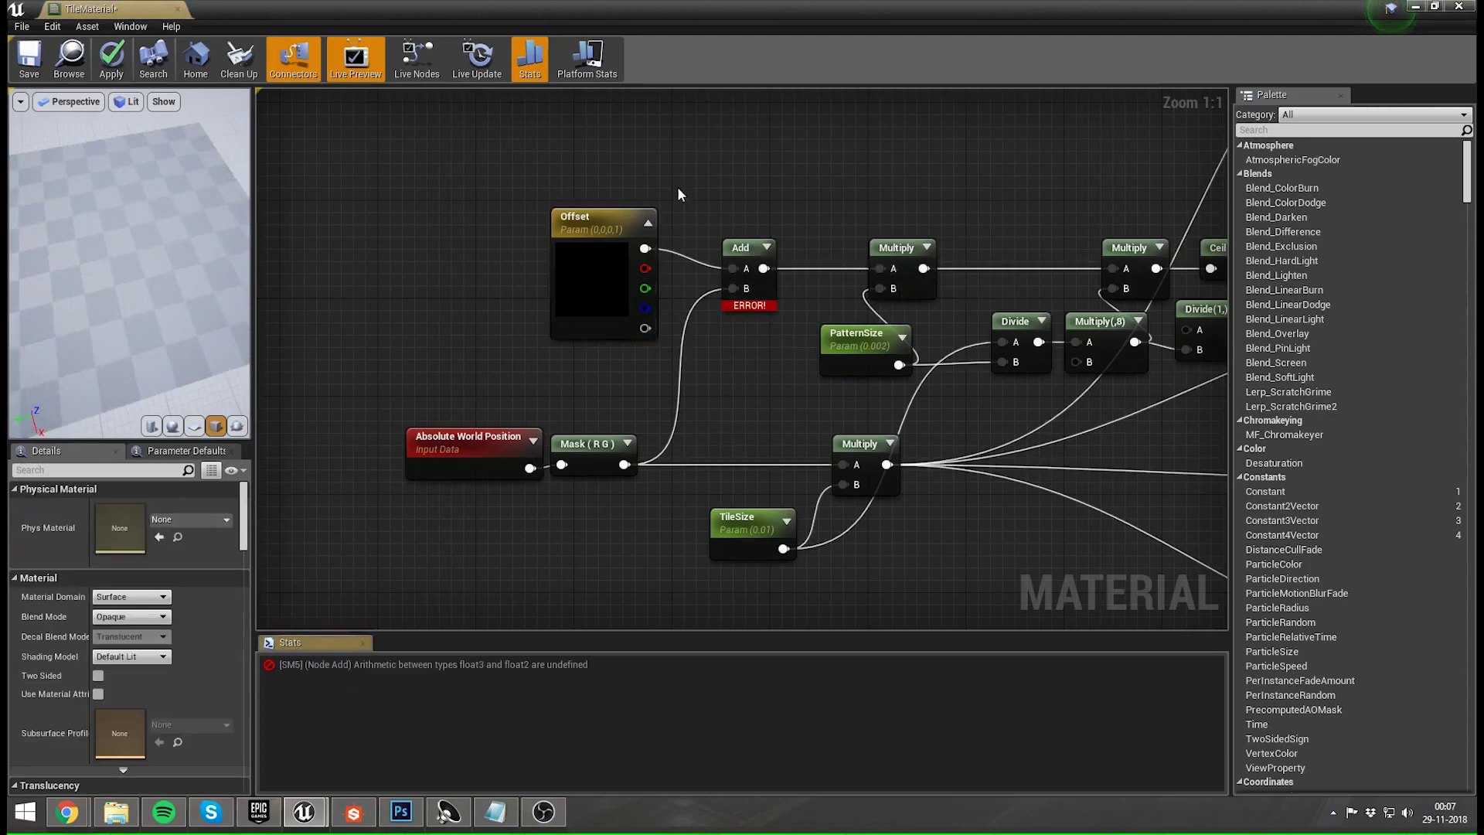
- Insert an R G component mask between Offset and A of the Add node, and line the nodes up
{"action": "left_click_drag", "start_coordinate": [585, 313], "coordinate": [476, 319]}
{"action": "left_click", "coordinate": [578, 321]}
{"action": "left_click_drag", "start_coordinate": [535, 255], "coordinate": [592, 271]}
{"action": "type", "text": "compo"}
{"action": "key", "text": "Return"}
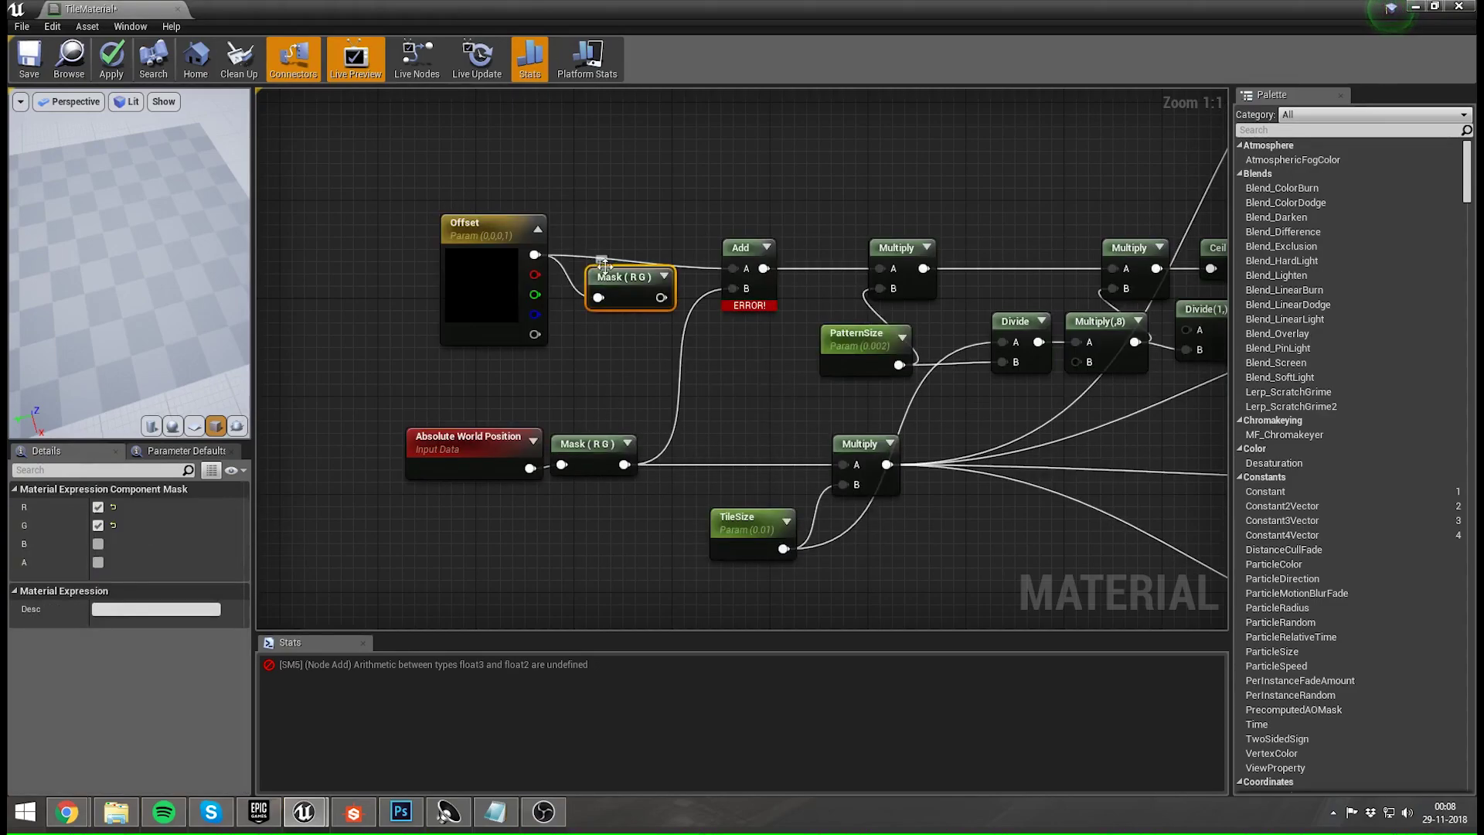
{"action": "left_click_drag", "start_coordinate": [660, 298], "coordinate": [634, 265]}
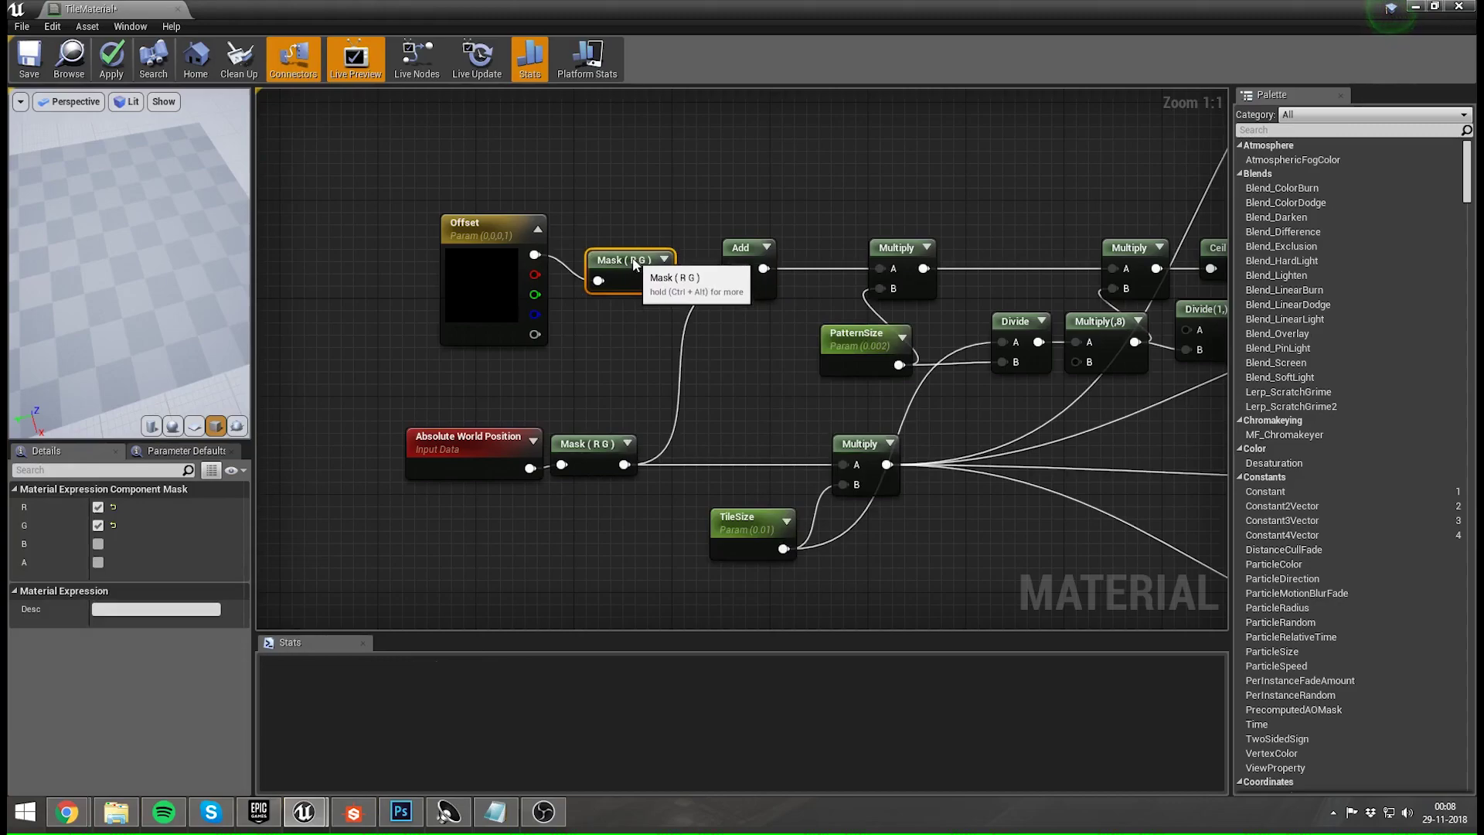
{"action": "left_click", "coordinate": [630, 200]}
{"action": "left_click_drag", "start_coordinate": [493, 258], "coordinate": [493, 270]}
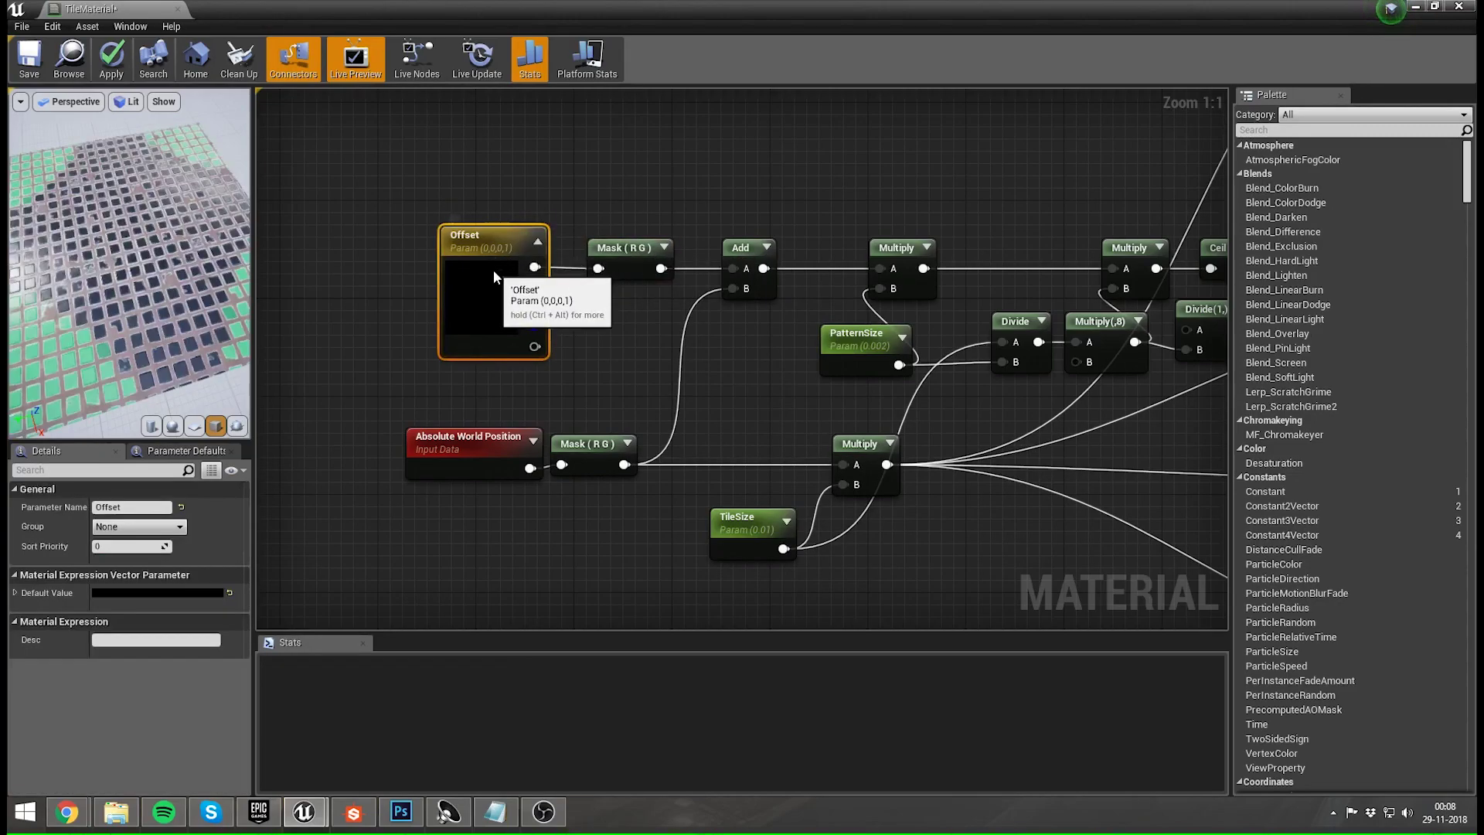
- Apply the material changes and move the material editor aside to uncover the floor in the level
{"action": "left_click", "coordinate": [561, 194]}
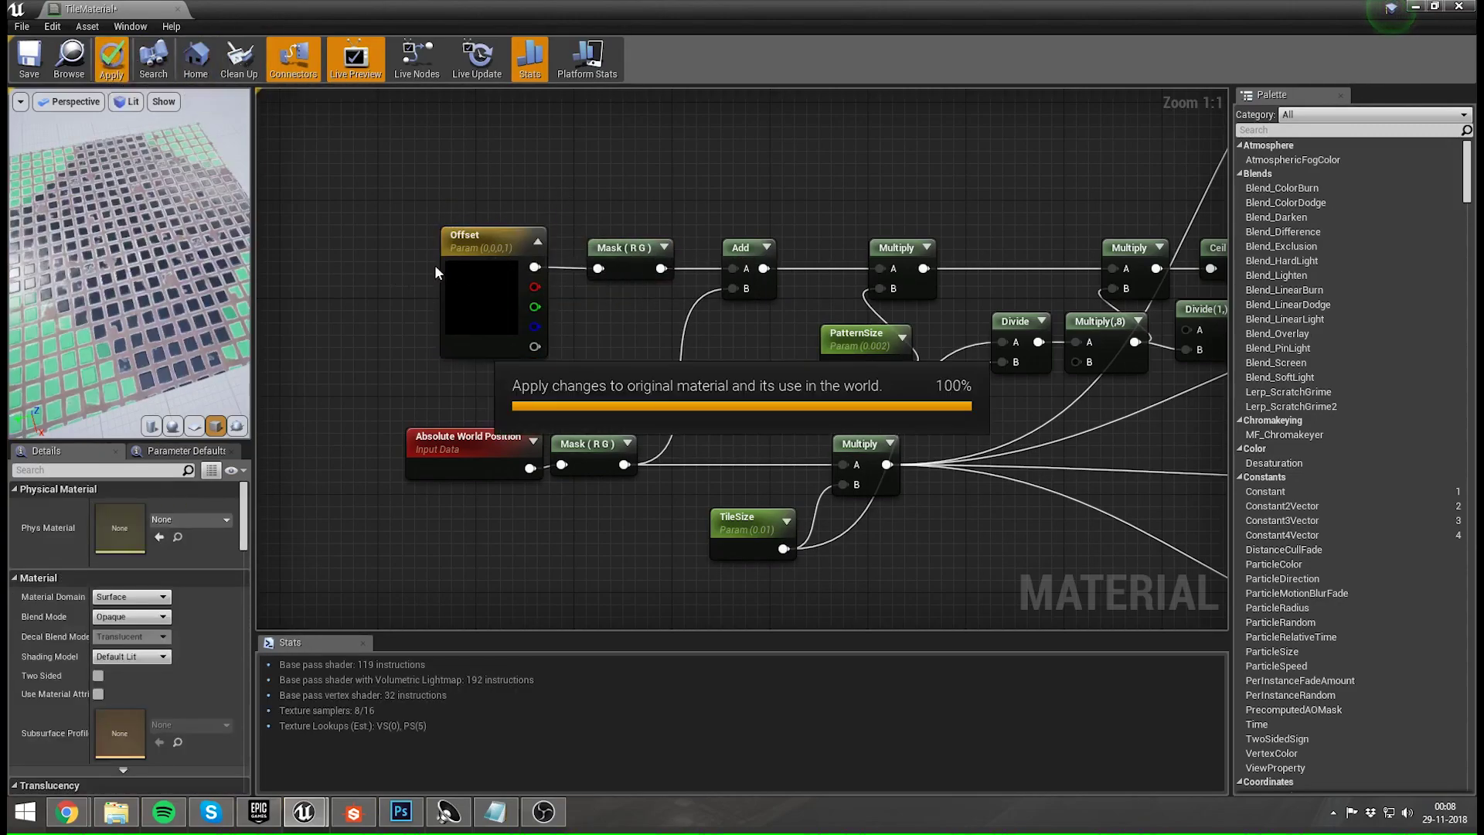
{"action": "left_click", "coordinate": [483, 286]}
{"action": "left_click", "coordinate": [380, 290]}
{"action": "right_click_drag", "start_coordinate": [736, 476], "coordinate": [303, 418]}
{"action": "scroll", "coordinate": [740, 373], "scroll_direction": "down", "scroll_amount": 2}
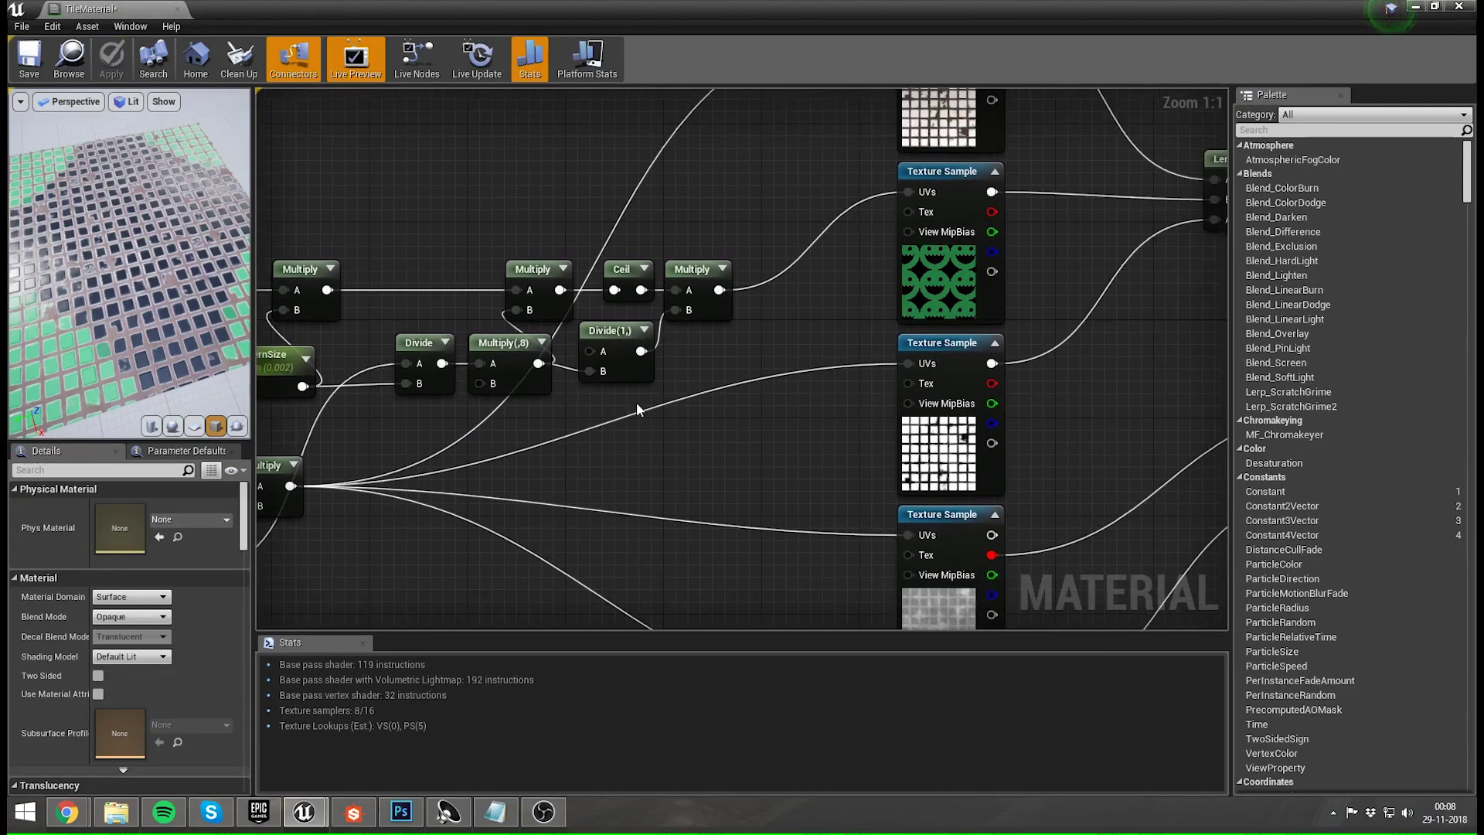
{"action": "left_click_drag", "start_coordinate": [387, 9], "coordinate": [1144, 85]}
- Open the Offset default colour and try red values of 10 and 100 to shift the pattern
{"action": "left_click", "coordinate": [1194, 373]}
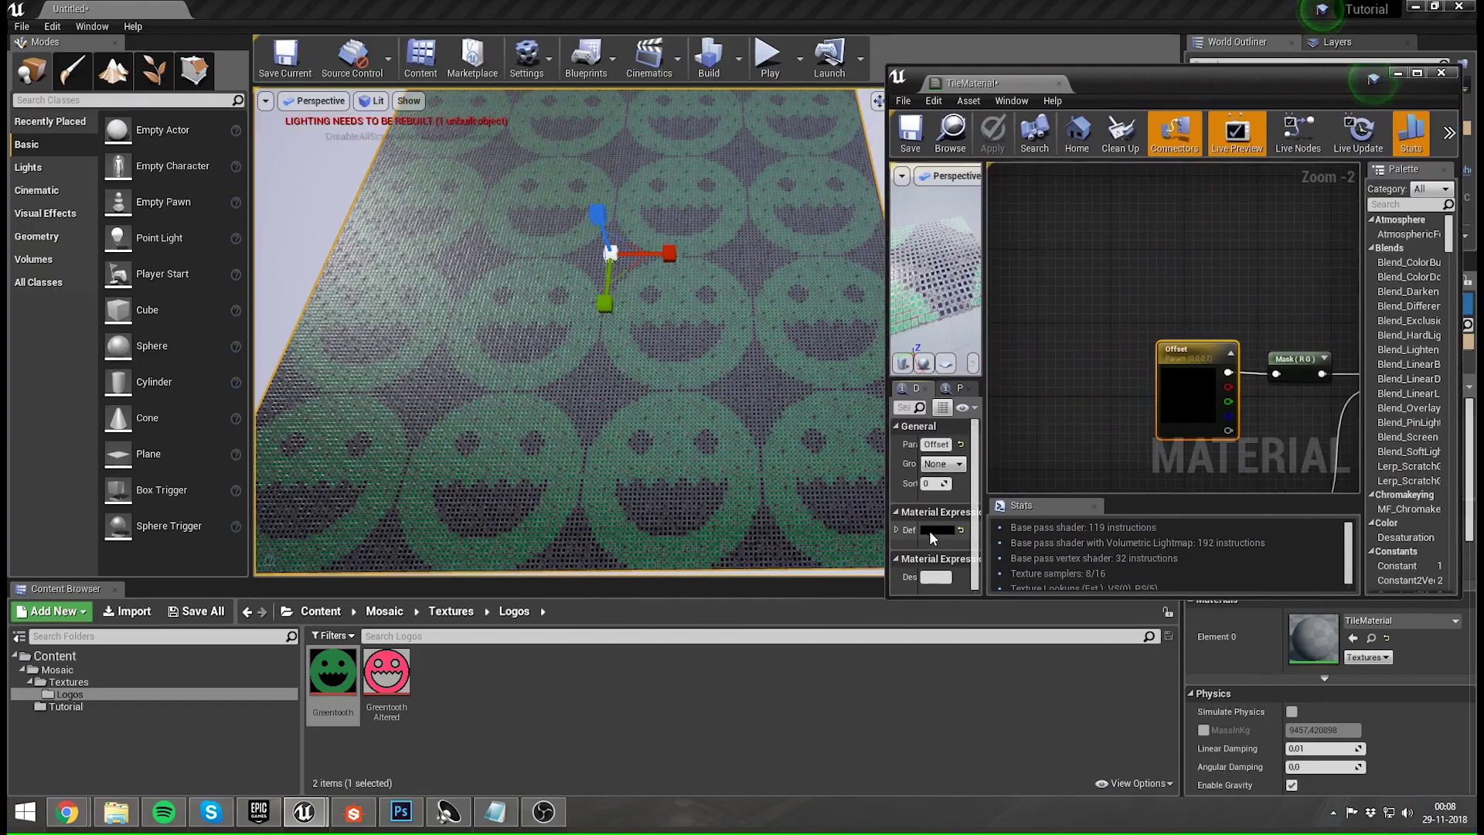
{"action": "left_click", "coordinate": [931, 529]}
{"action": "left_click_drag", "start_coordinate": [970, 618], "coordinate": [1017, 618]}
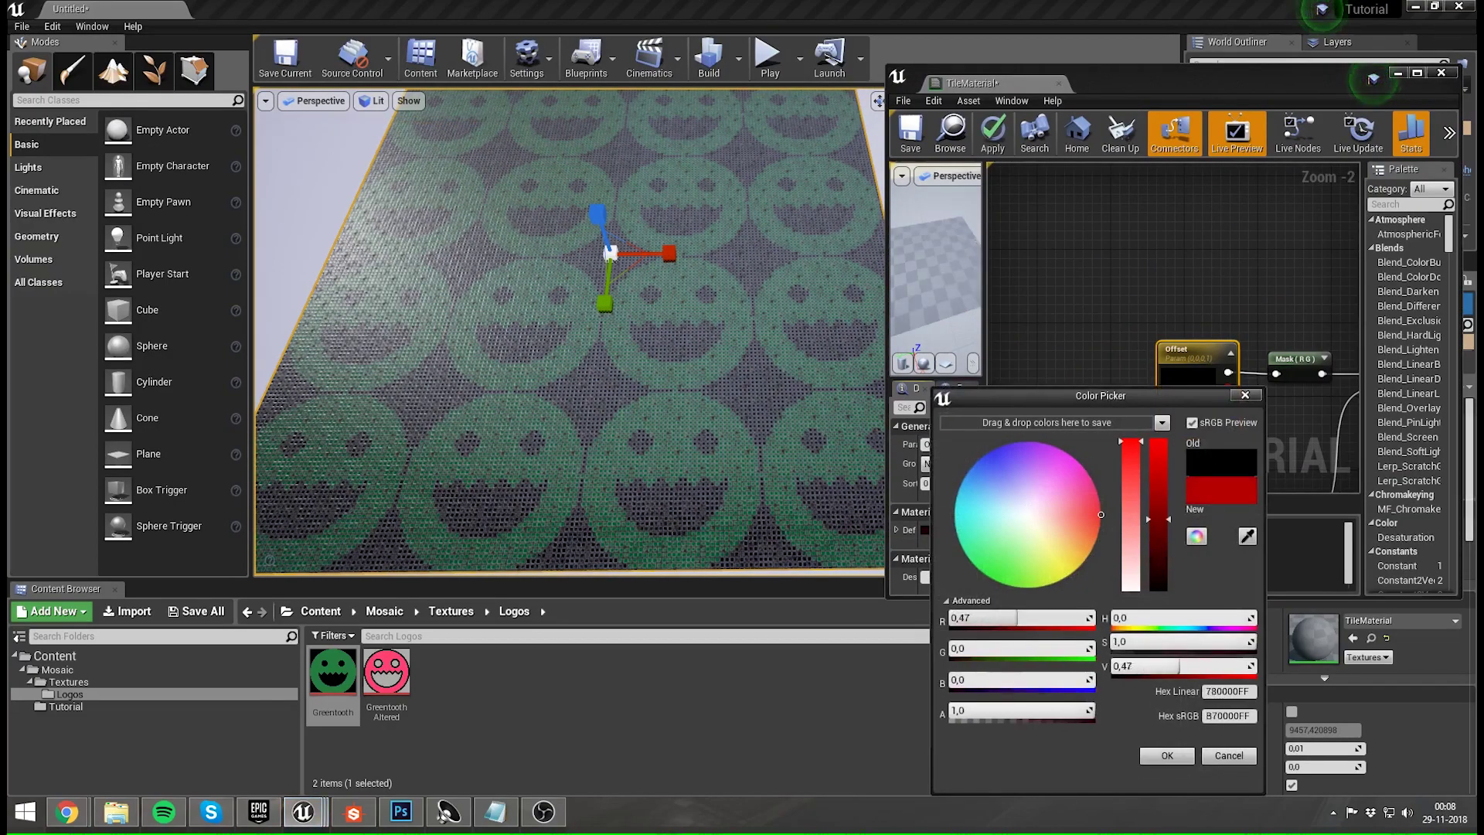
{"action": "left_click", "coordinate": [1039, 618]}
{"action": "type", "text": "10"}
{"action": "key", "text": "Return"}
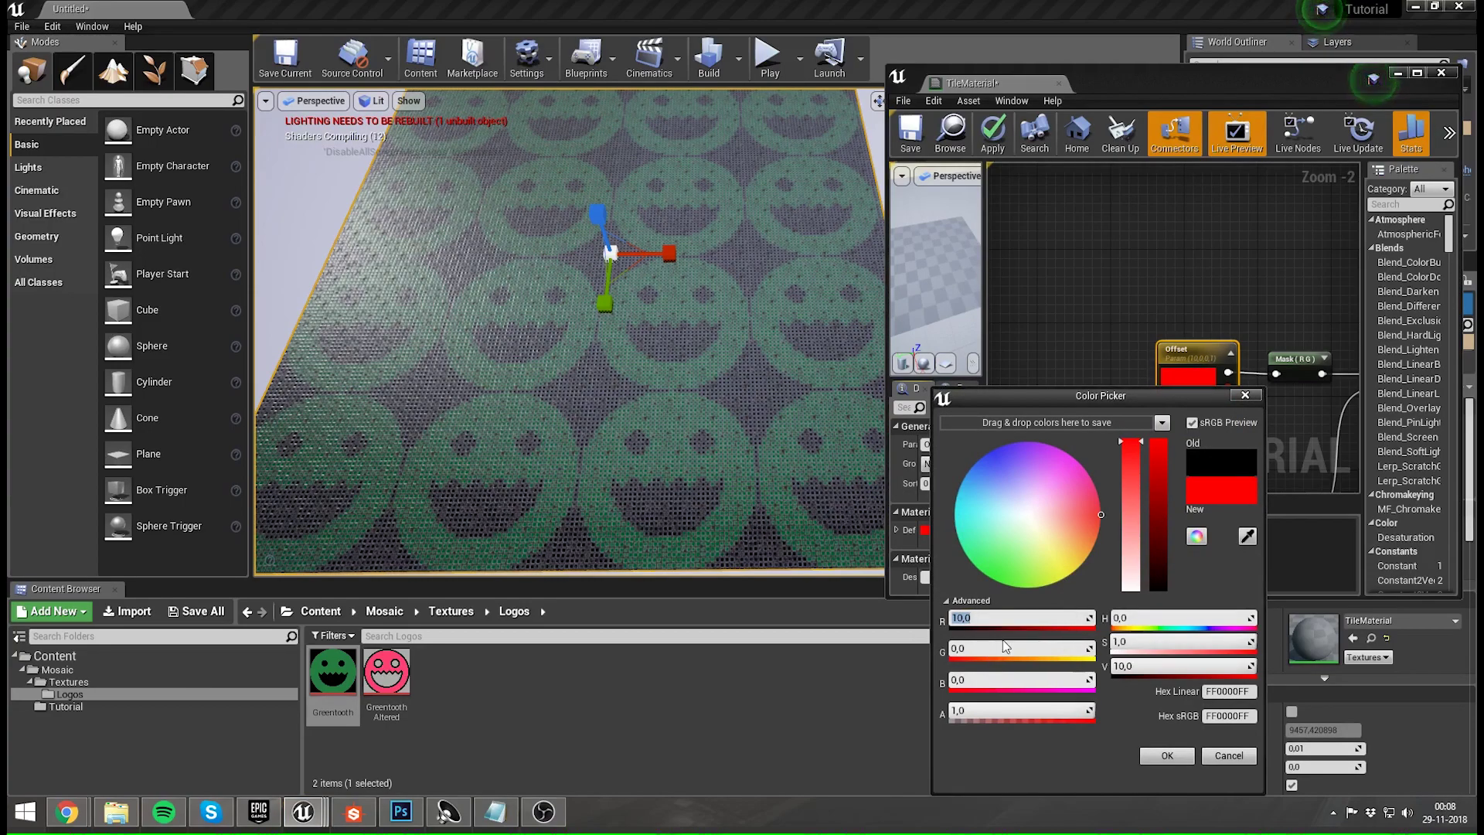
{"action": "type", "text": "100"}
{"action": "key", "text": "Return"}
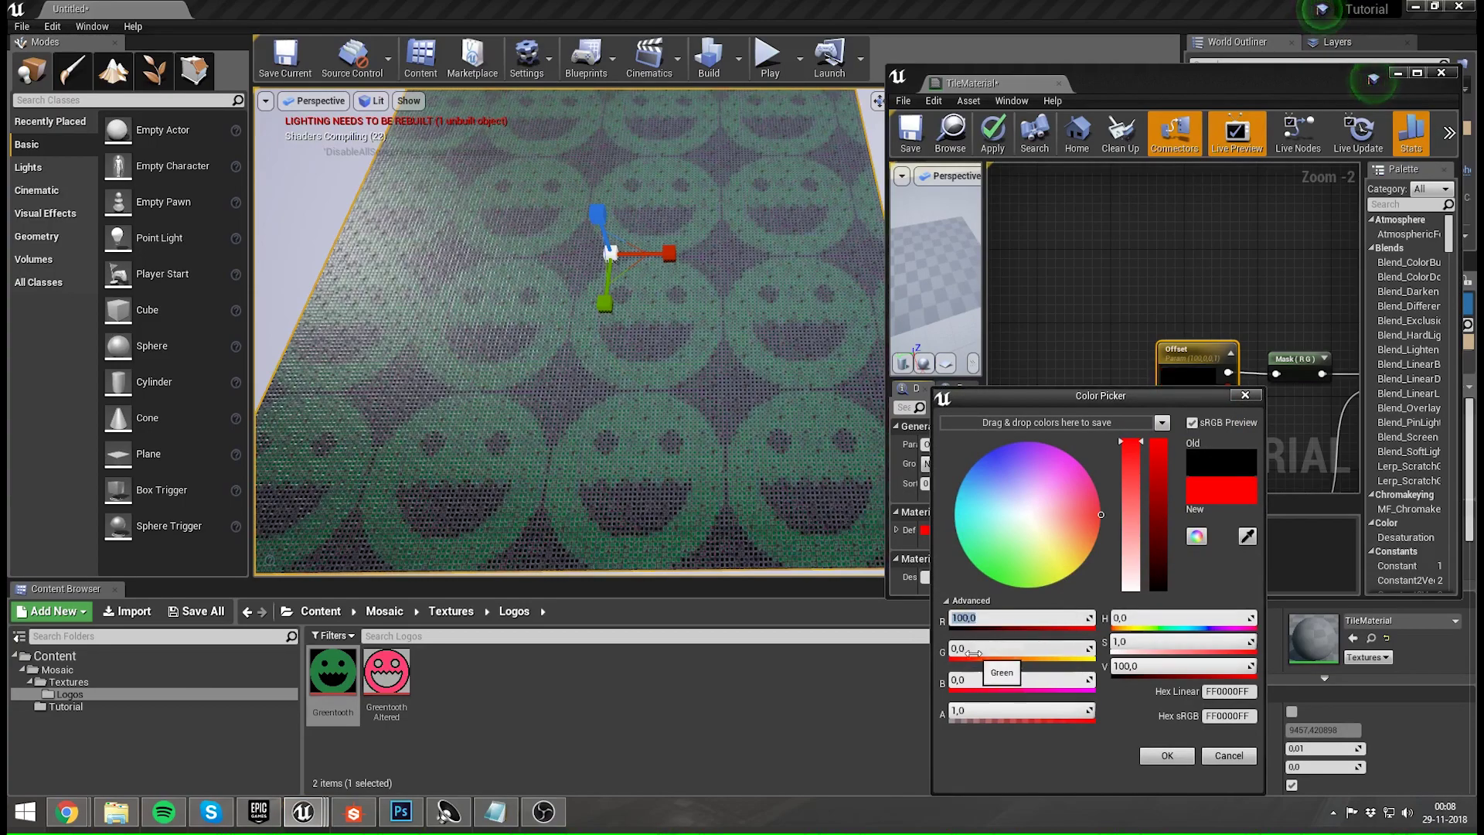
- Try a green value of 200 for the Offset default colour
{"action": "left_click", "coordinate": [972, 653]}
{"action": "type", "text": "2"}
{"action": "key", "text": "Return"}
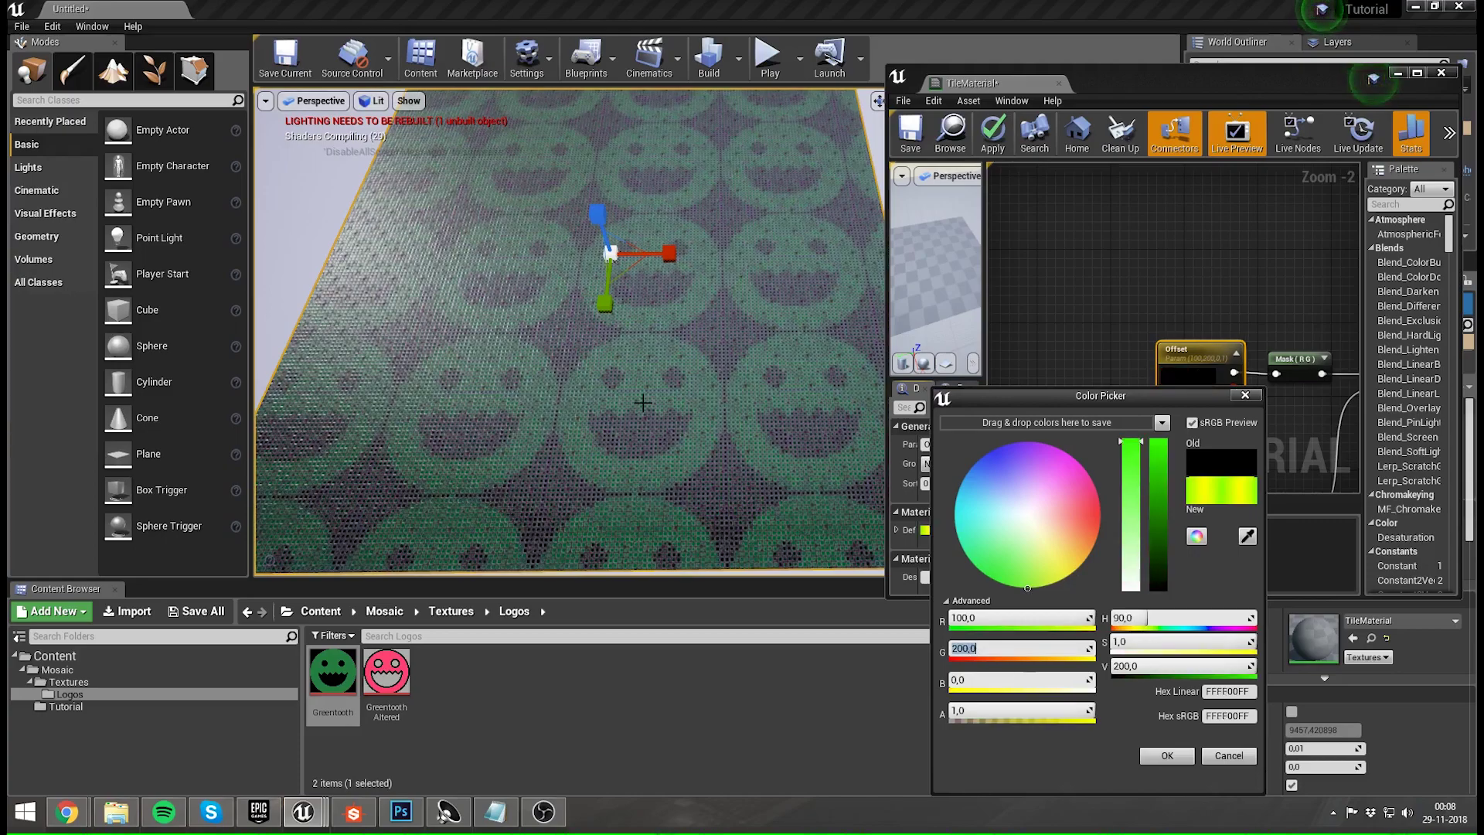
- Reset the Offset colour's green and red values to 0 and accept the colour
{"action": "type", "text": "0"}
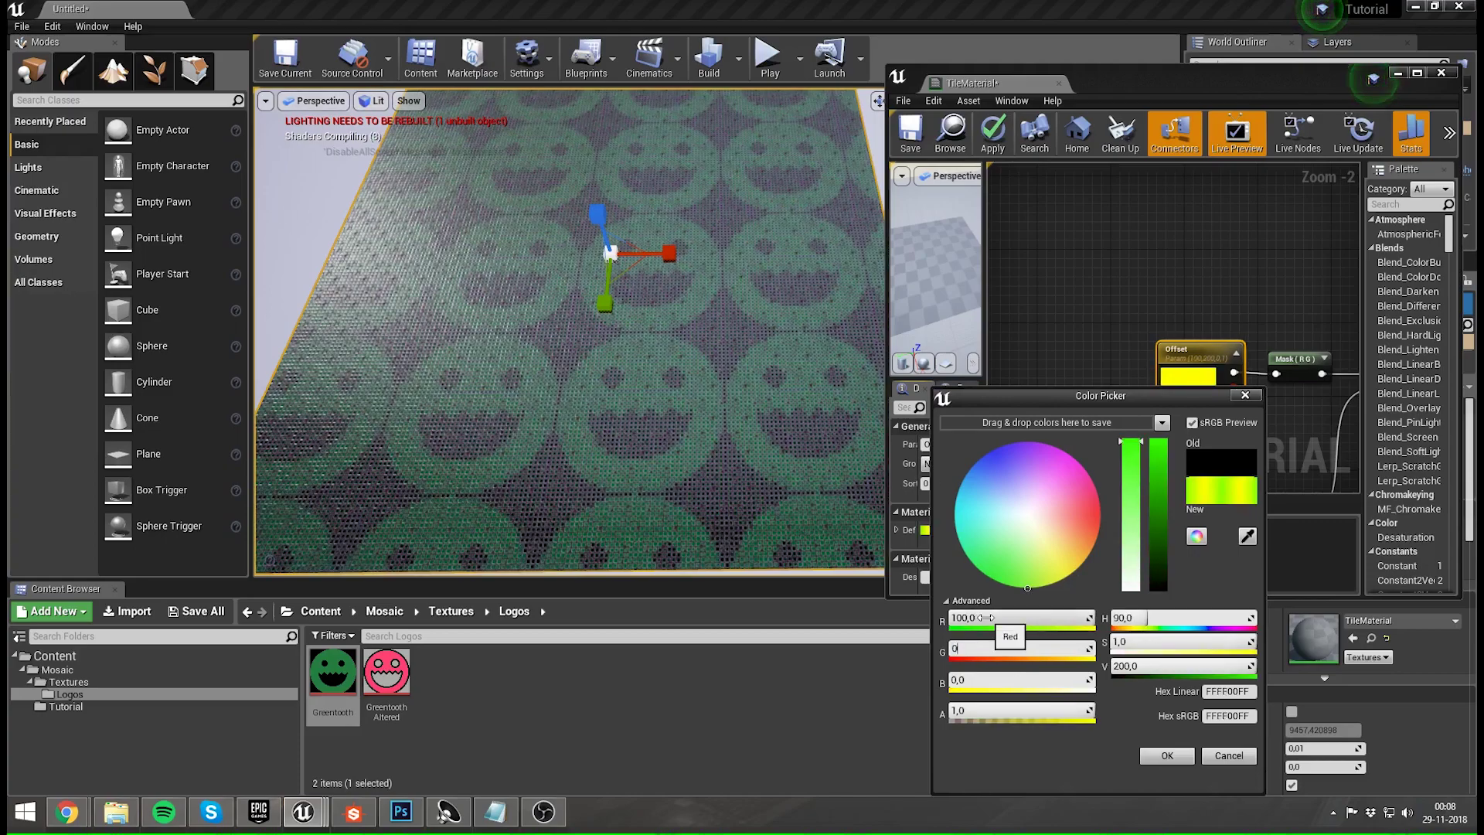
{"action": "key", "text": "Return"}
{"action": "left_click", "coordinate": [980, 615]}
{"action": "type", "text": "0"}
{"action": "key", "text": "Return"}
{"action": "left_click", "coordinate": [1165, 756]}
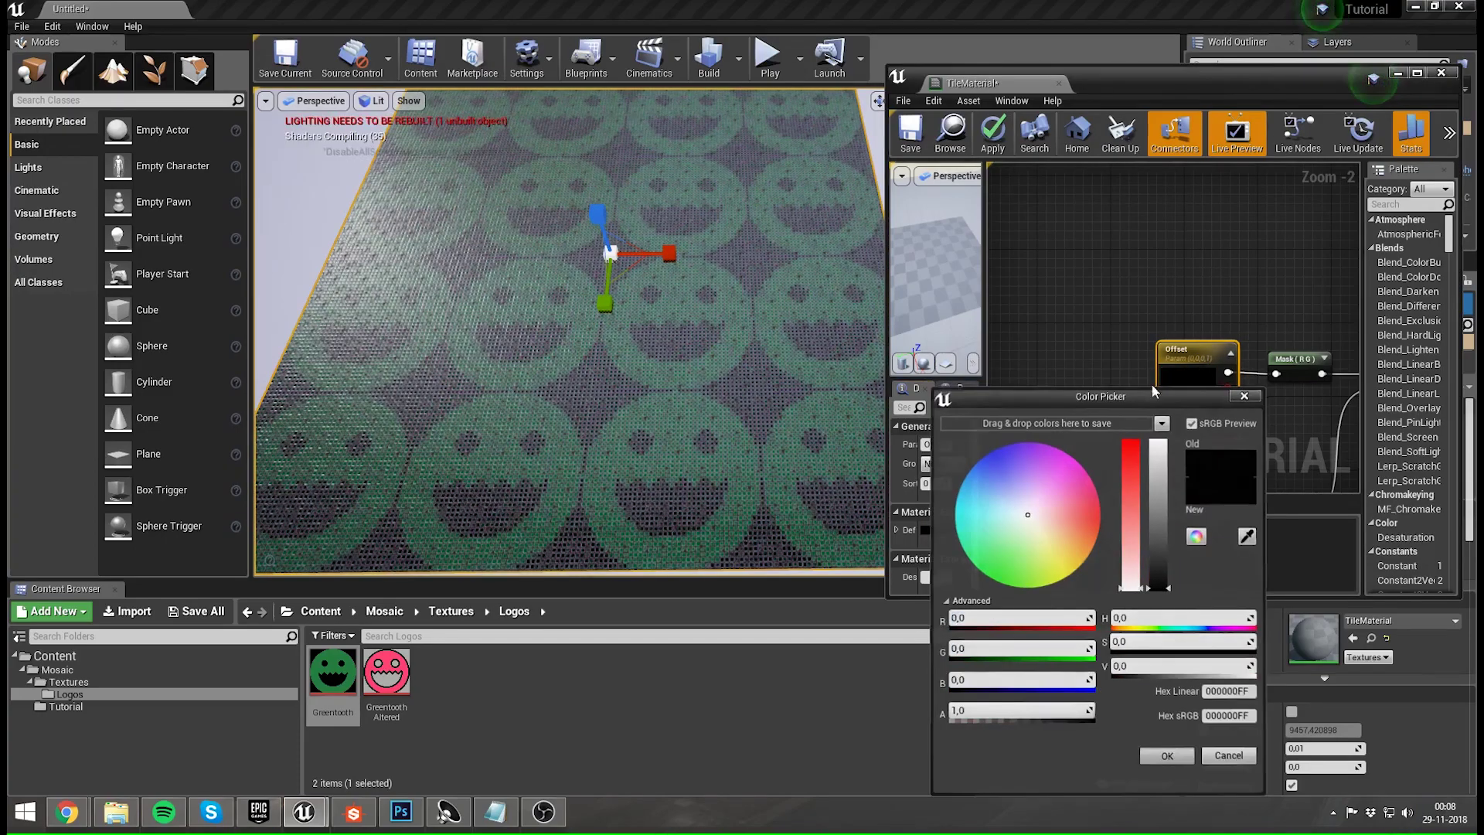
- Set the Greentooth logo Texture Sample's Sampler Source to Shared: Clamp and apply the material with the floor in view
{"action": "right_click_drag", "start_coordinate": [1296, 258], "coordinate": [1069, 237]}
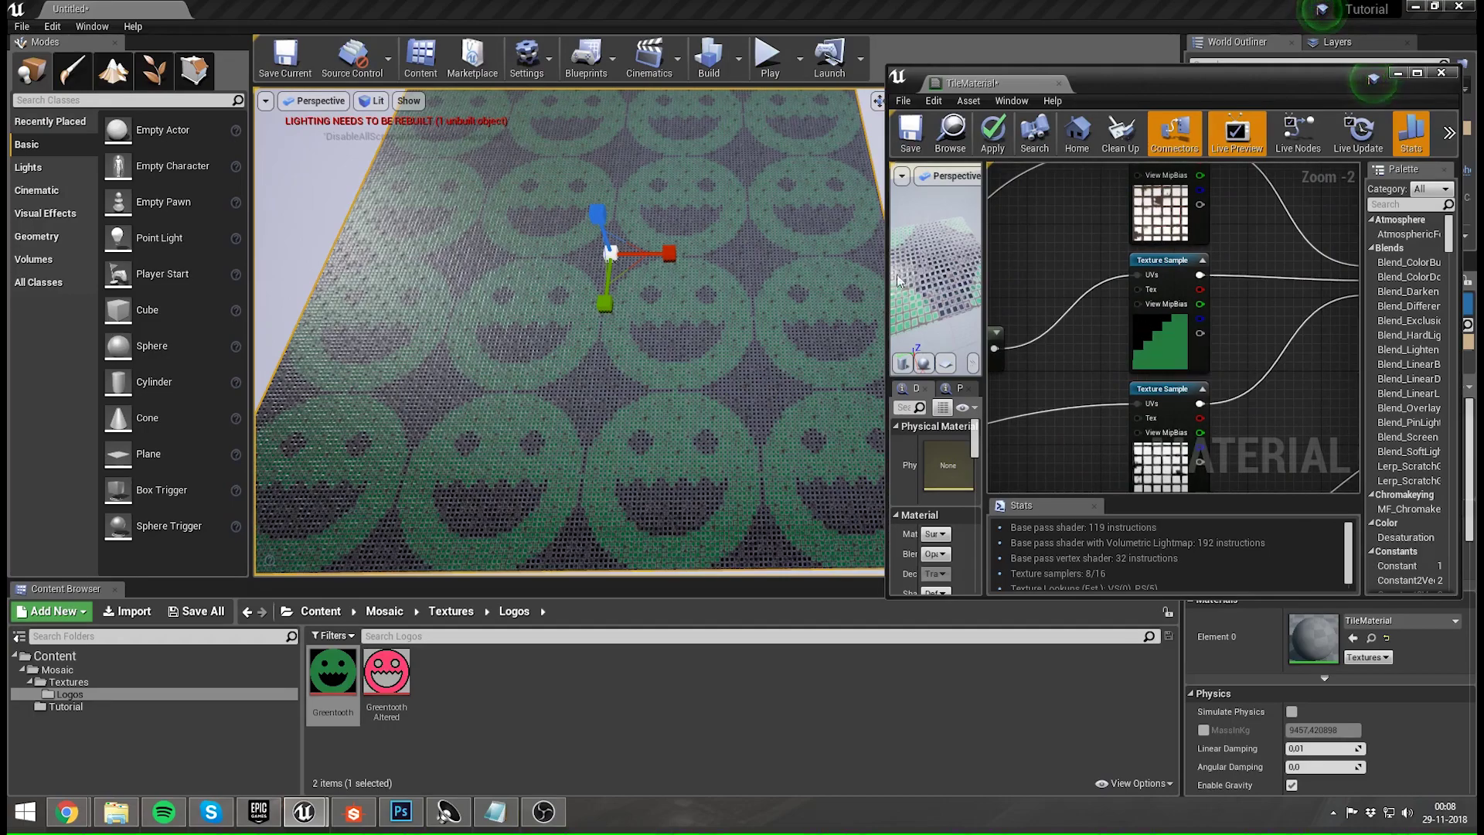
{"action": "right_click_drag", "start_coordinate": [1240, 332], "coordinate": [1209, 305]}
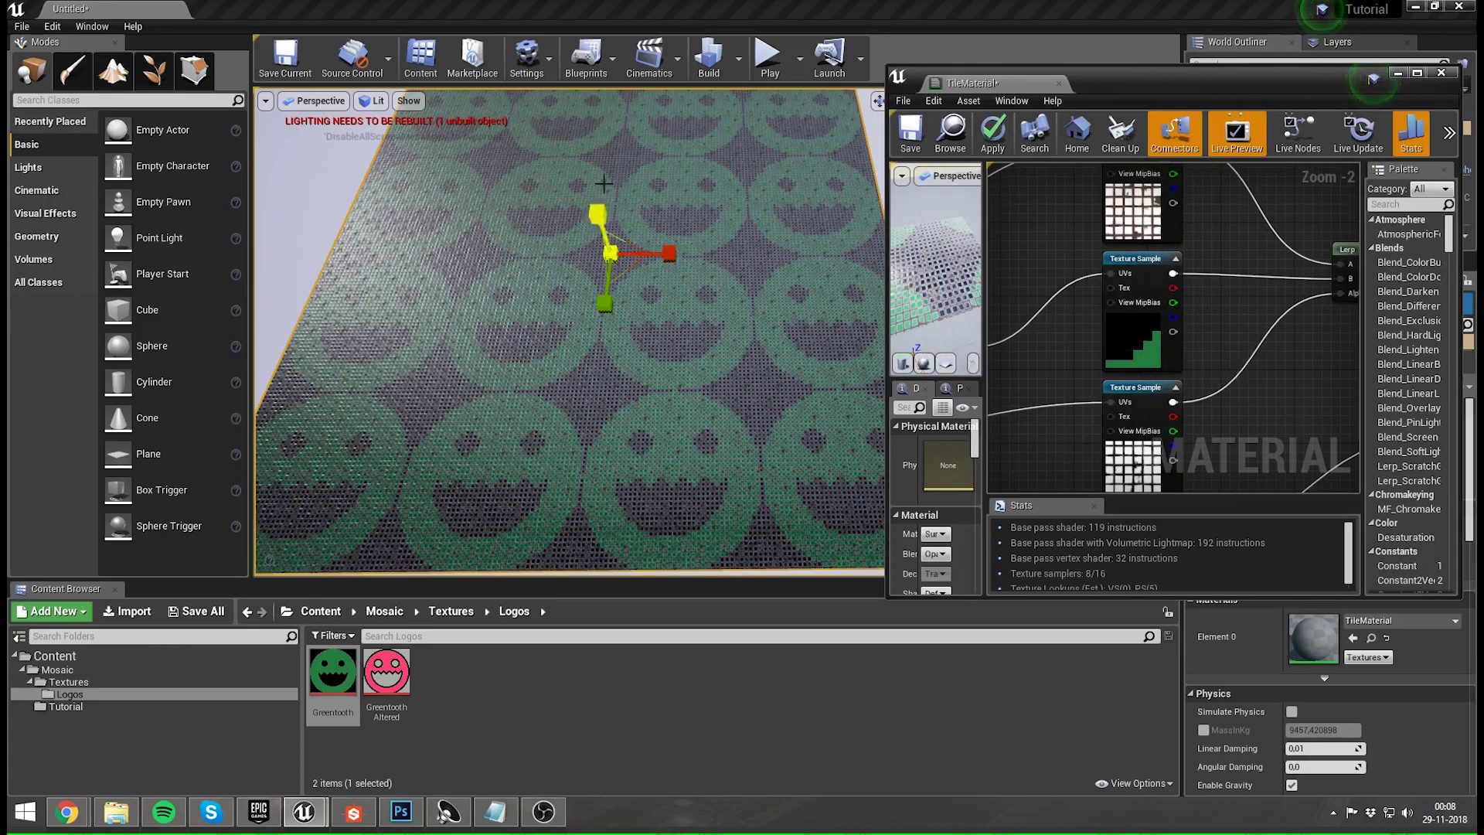
{"action": "left_click", "coordinate": [1119, 338]}
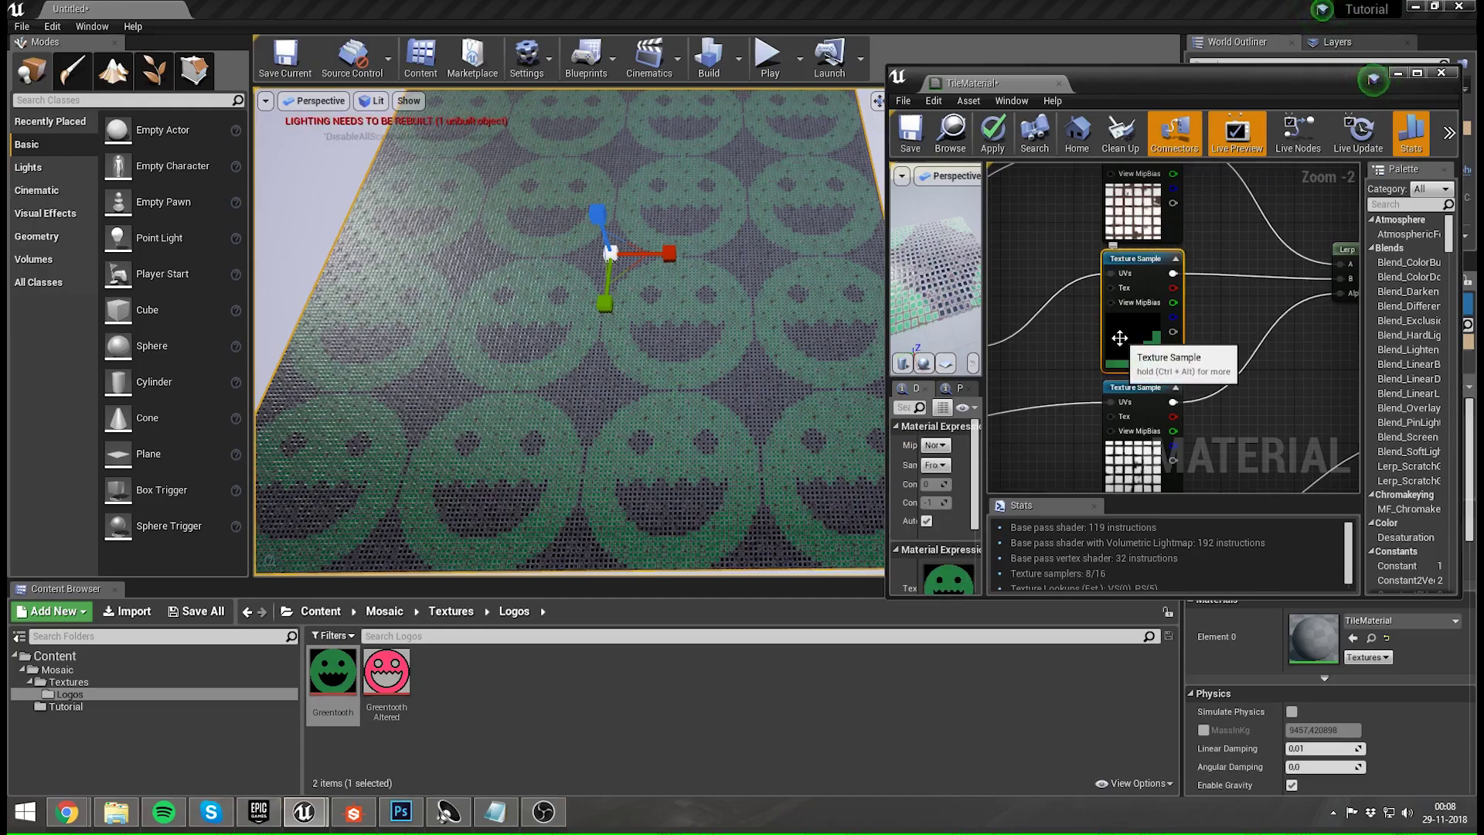
{"action": "double_click", "coordinate": [1137, 74]}
{"action": "left_click", "coordinate": [674, 242]}
{"action": "right_click_drag", "start_coordinate": [674, 241], "coordinate": [1198, 304]}
{"action": "left_click", "coordinate": [991, 328]}
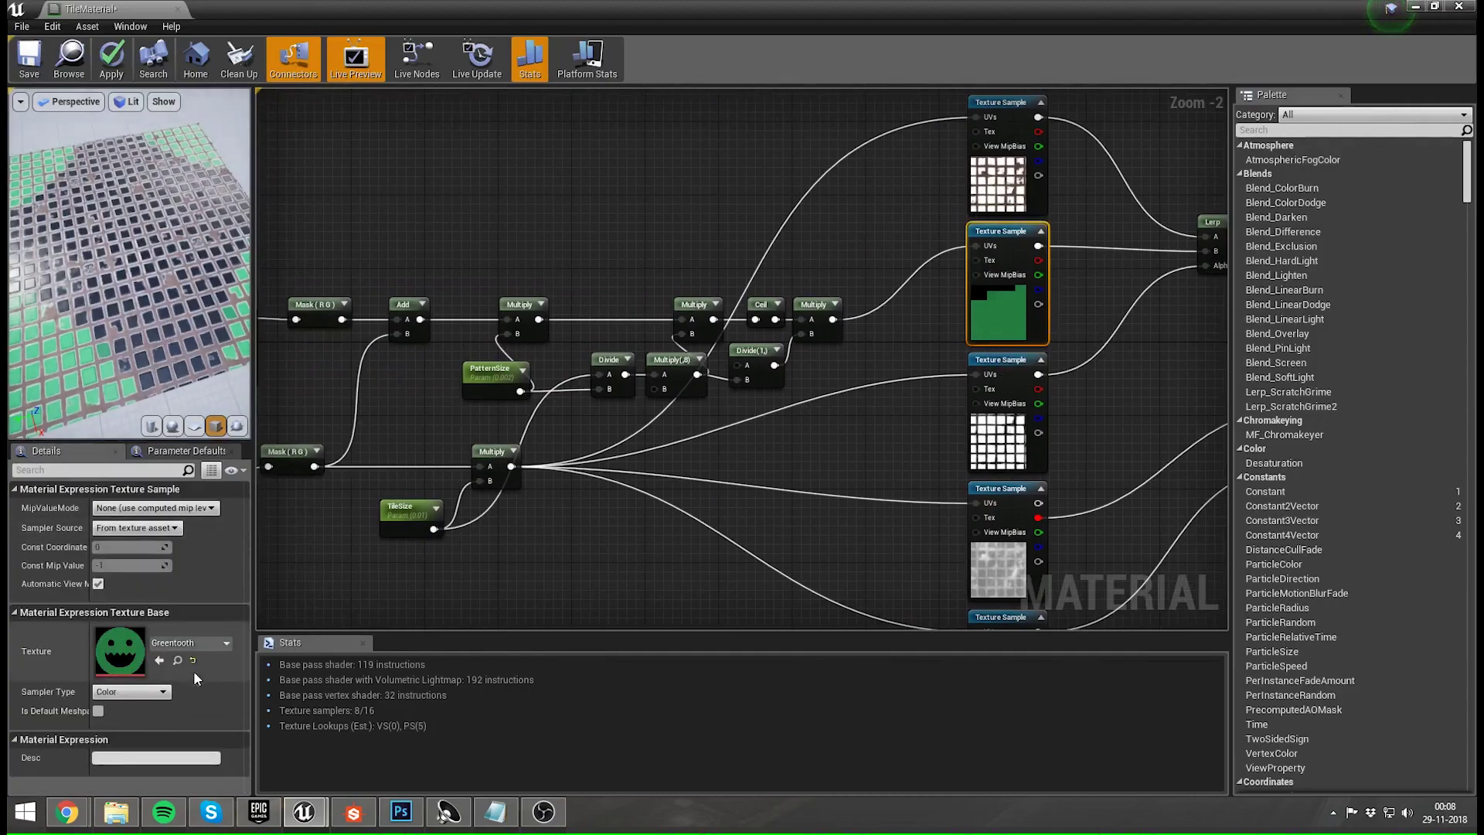
{"action": "left_click", "coordinate": [136, 527]}
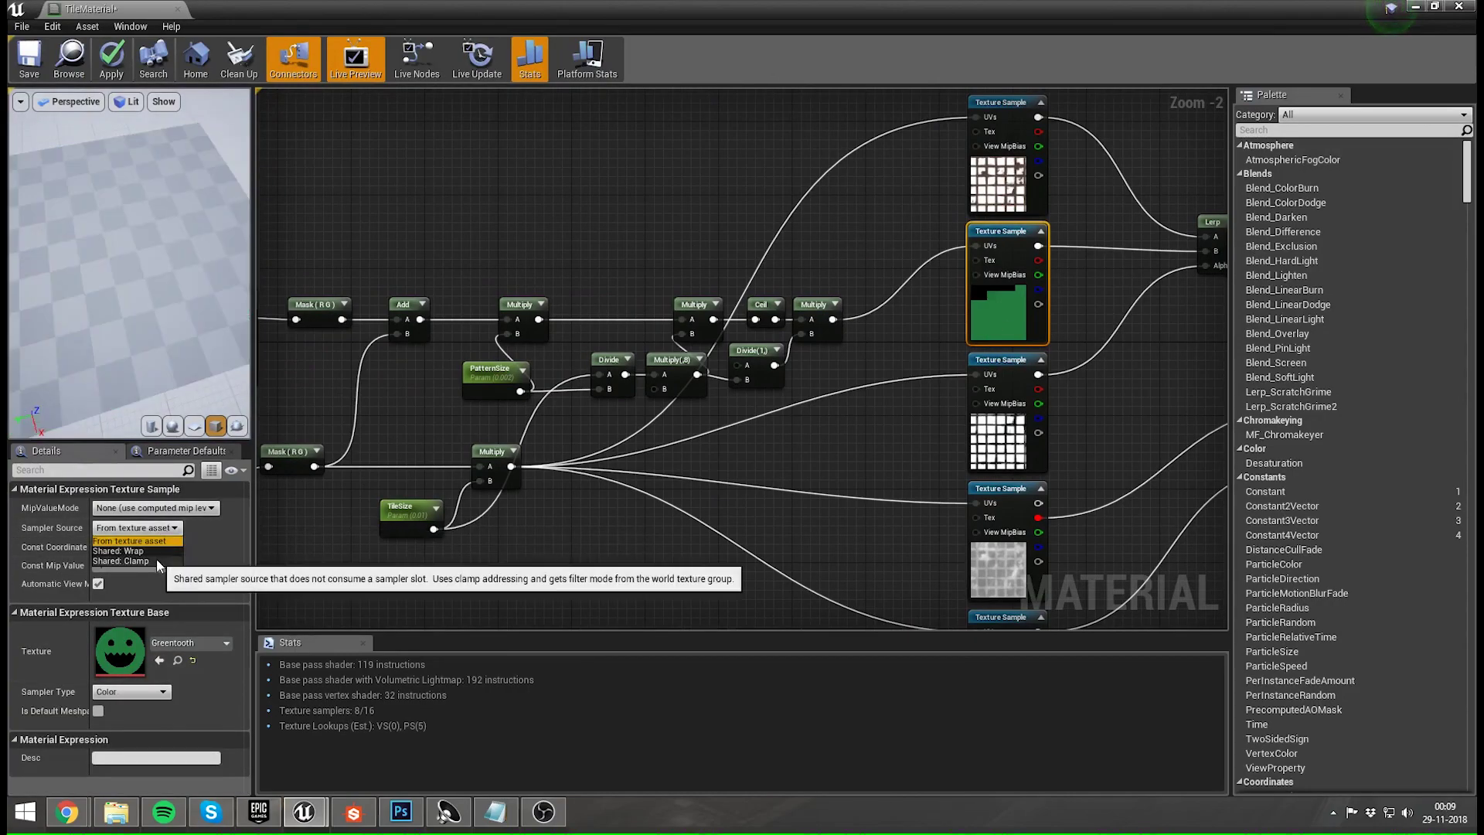
{"action": "left_click", "coordinate": [1001, 327]}
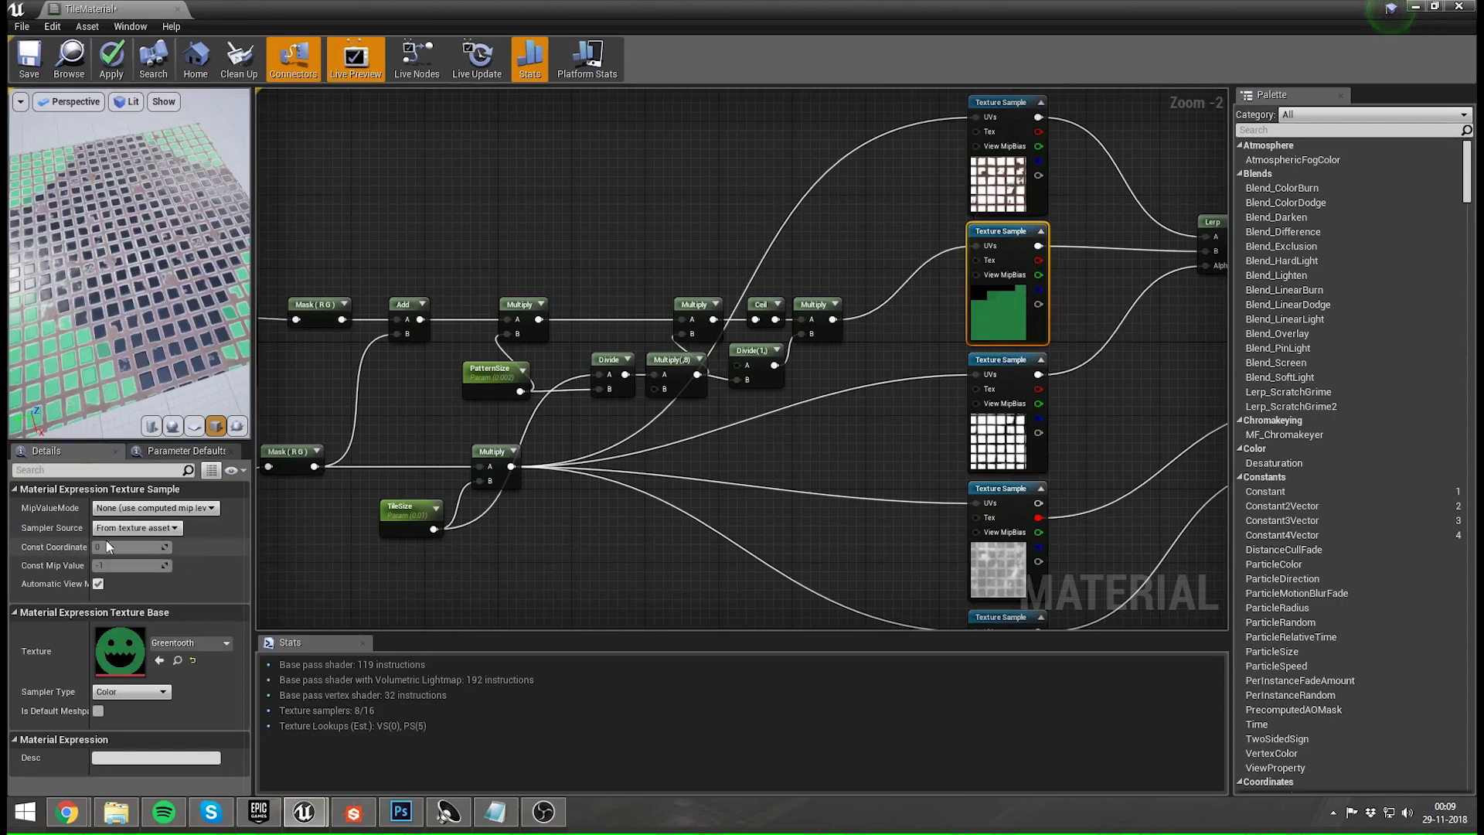
{"action": "left_click", "coordinate": [136, 528]}
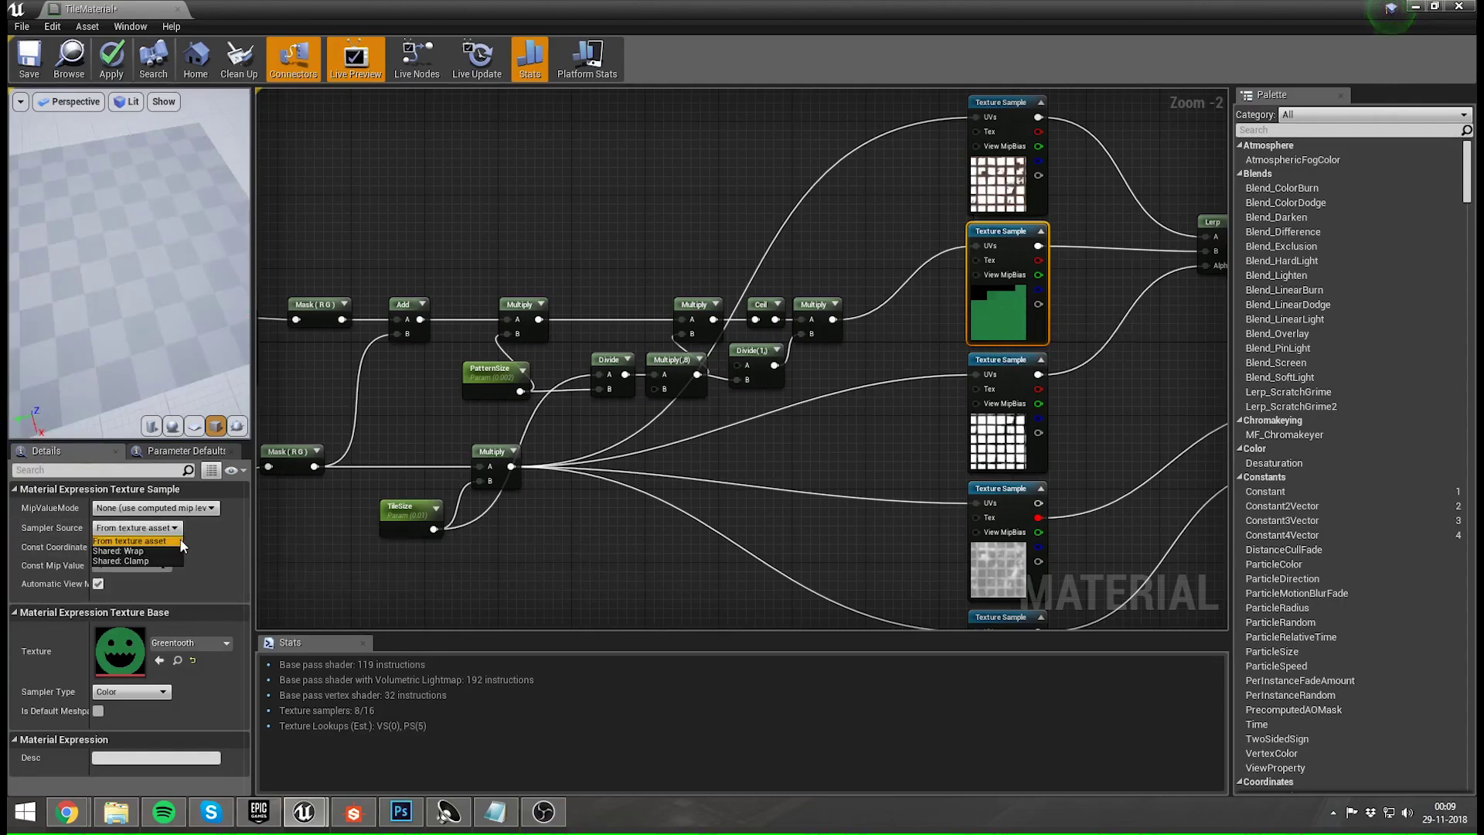
{"action": "left_click", "coordinate": [135, 560]}
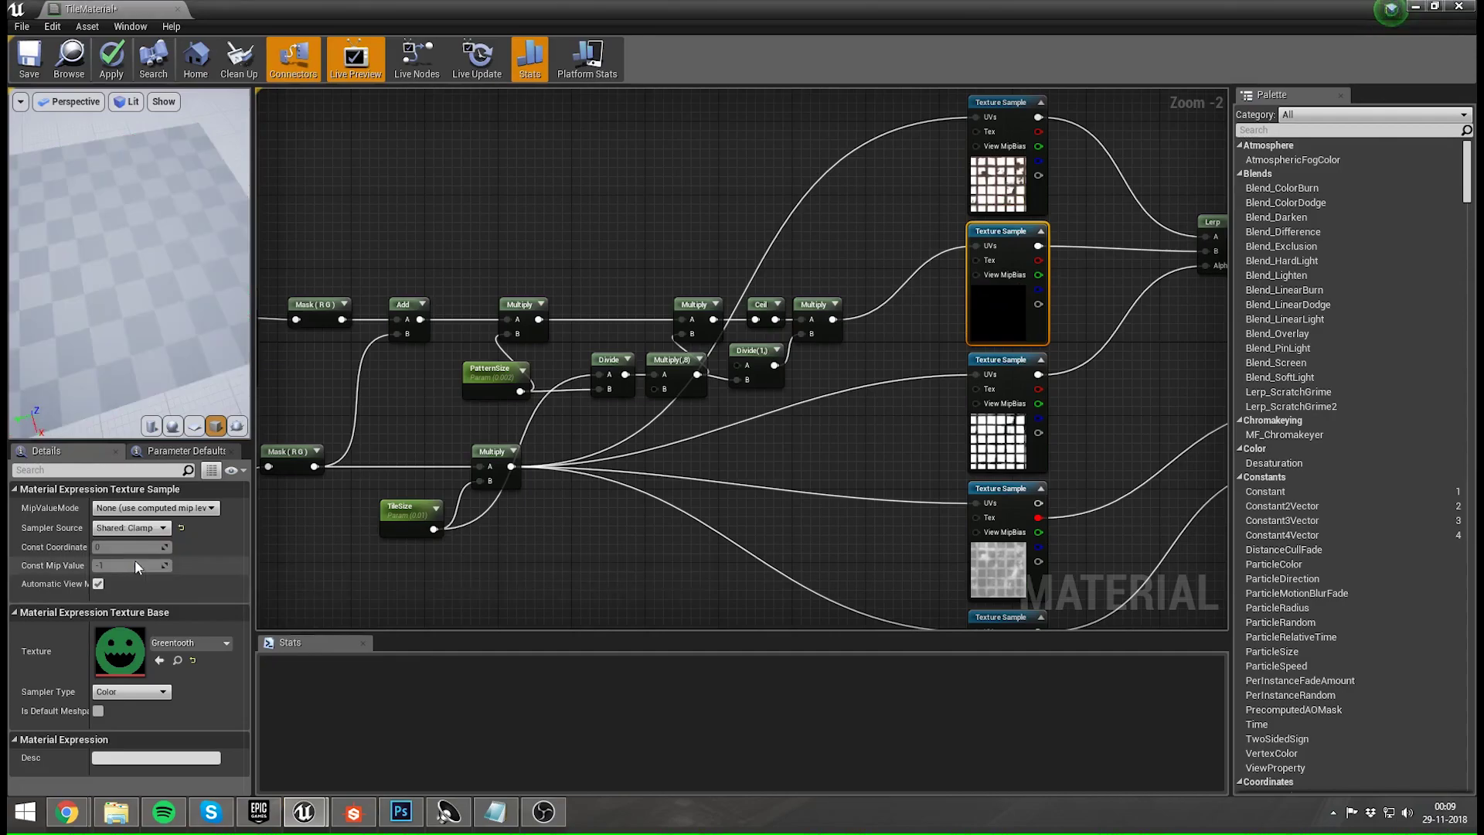
{"action": "double_click", "coordinate": [617, 7]}
{"action": "left_click", "coordinate": [1050, 150]}
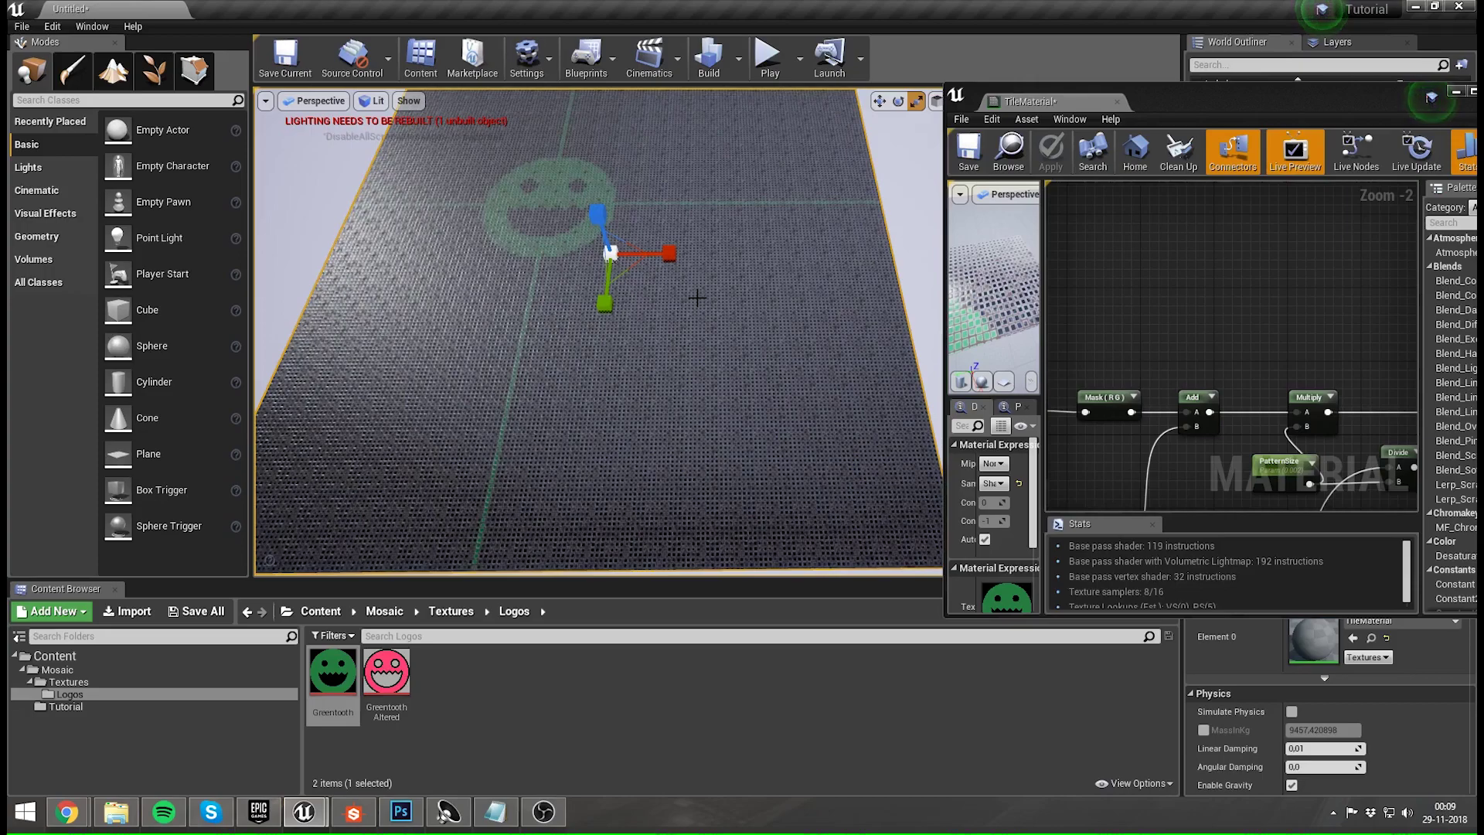
- Set the PatternSize parameter's default value to 0.001 and check the logo on the floor
{"action": "right_click_drag", "start_coordinate": [1212, 378], "coordinate": [1153, 250]}
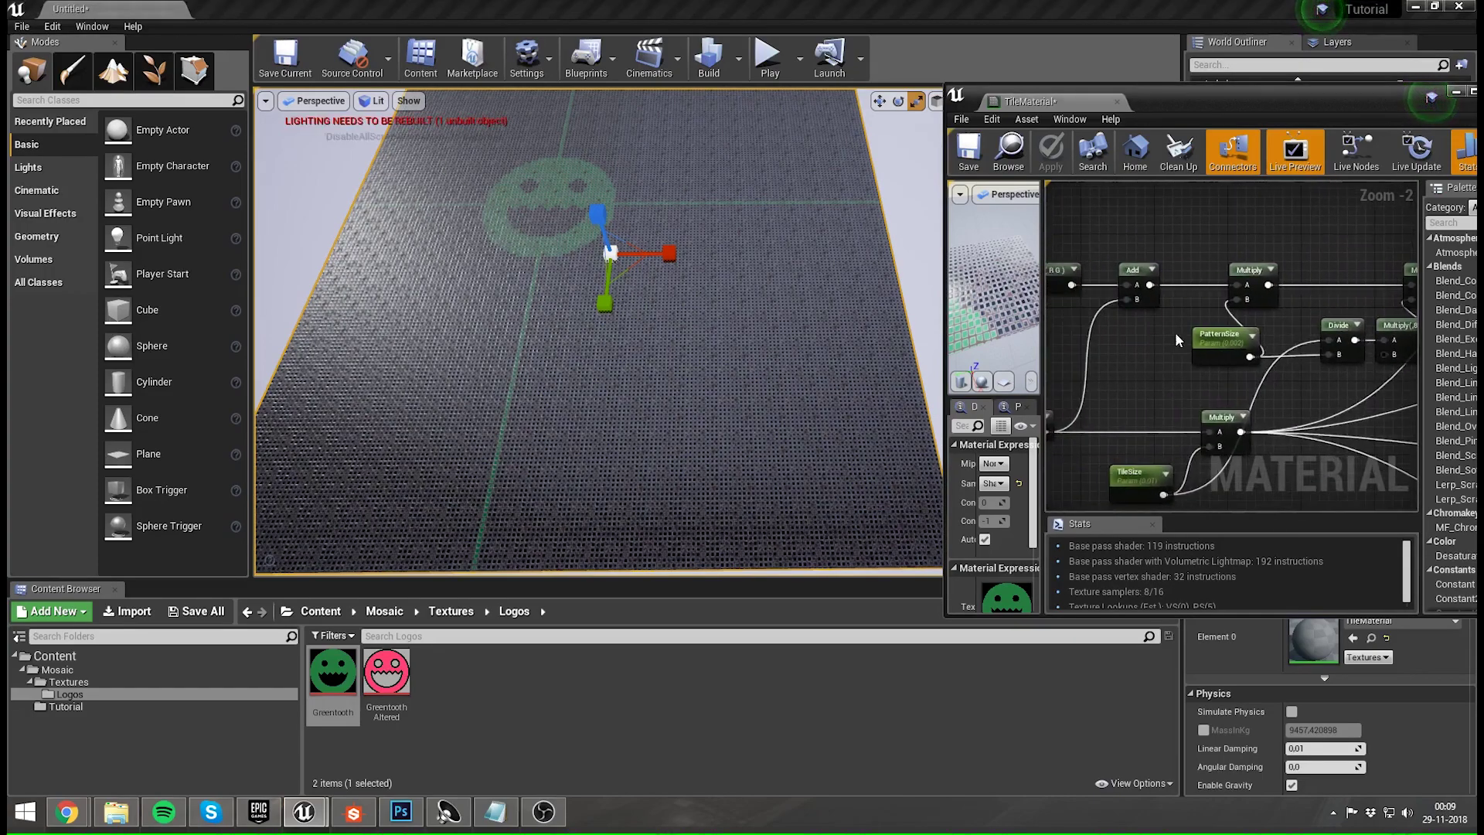
{"action": "left_click", "coordinate": [1221, 335]}
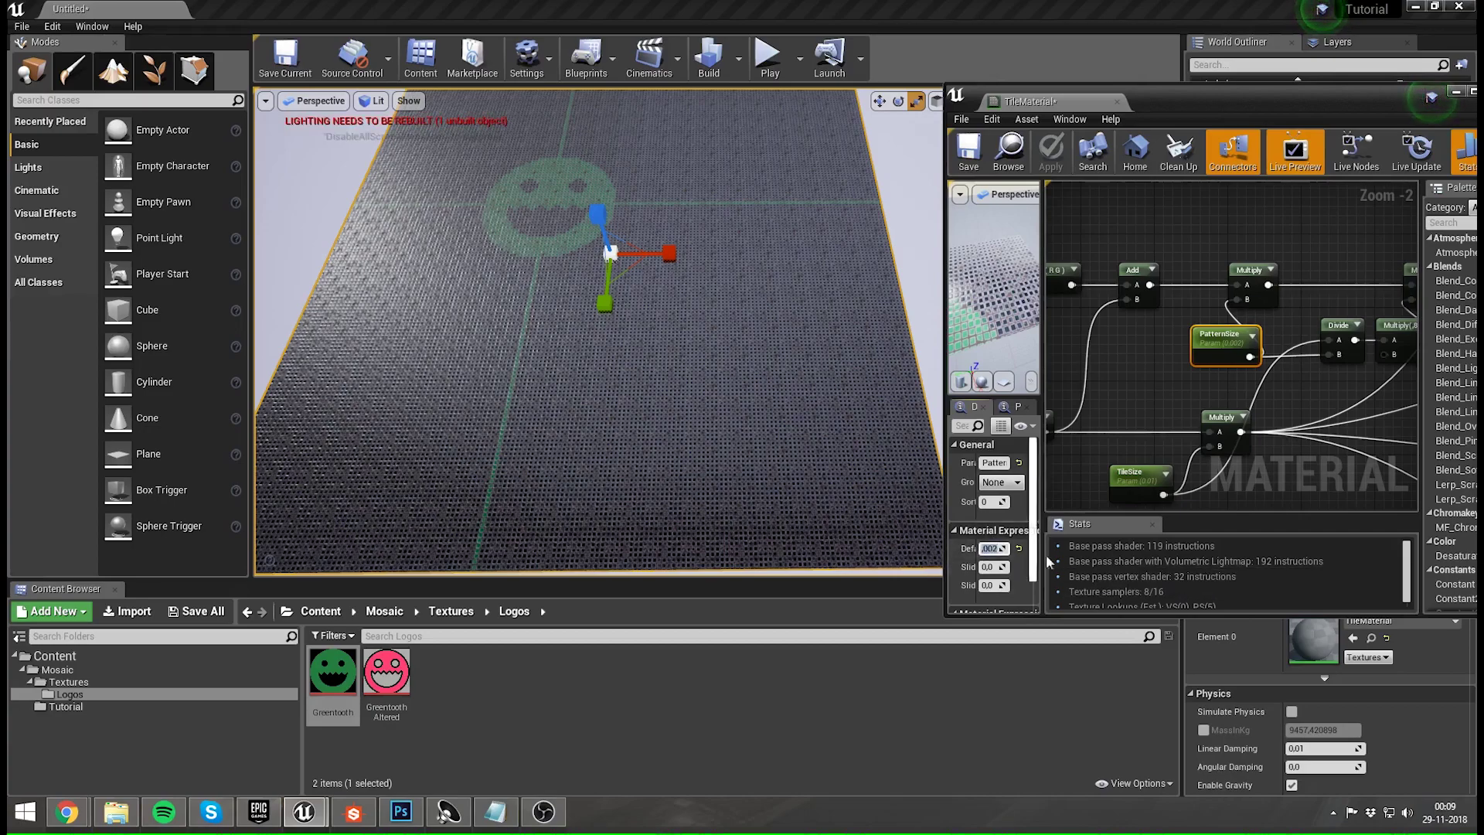
{"action": "left_click", "coordinate": [994, 549]}
{"action": "left_click_drag", "start_coordinate": [1000, 550], "coordinate": [957, 554]}
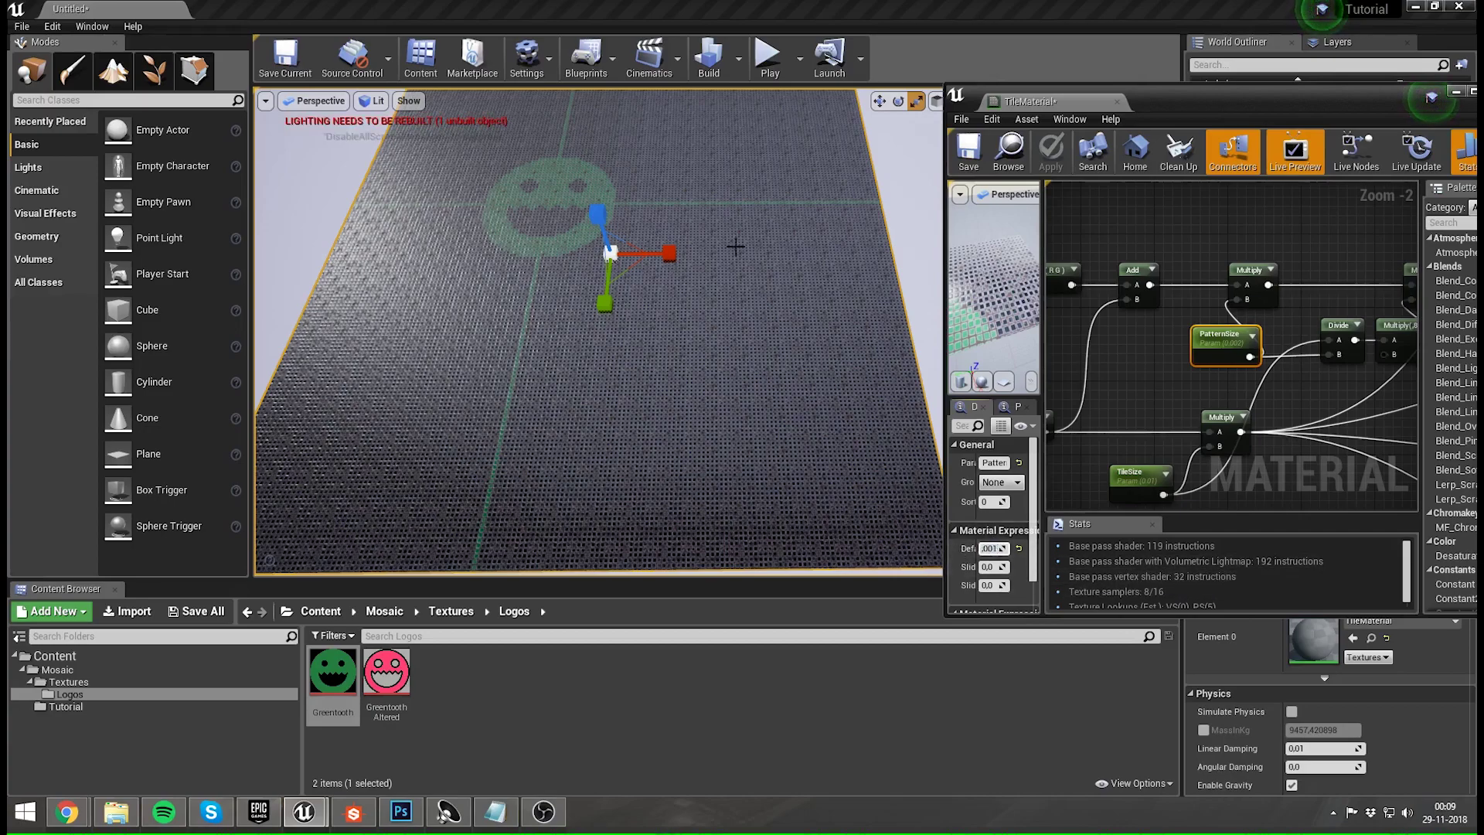
{"action": "right_click_drag", "start_coordinate": [659, 374], "coordinate": [632, 411]}
- Open the Greentooth texture and inspect where the green circle meets the image borders
{"action": "double_click", "coordinate": [346, 677]}
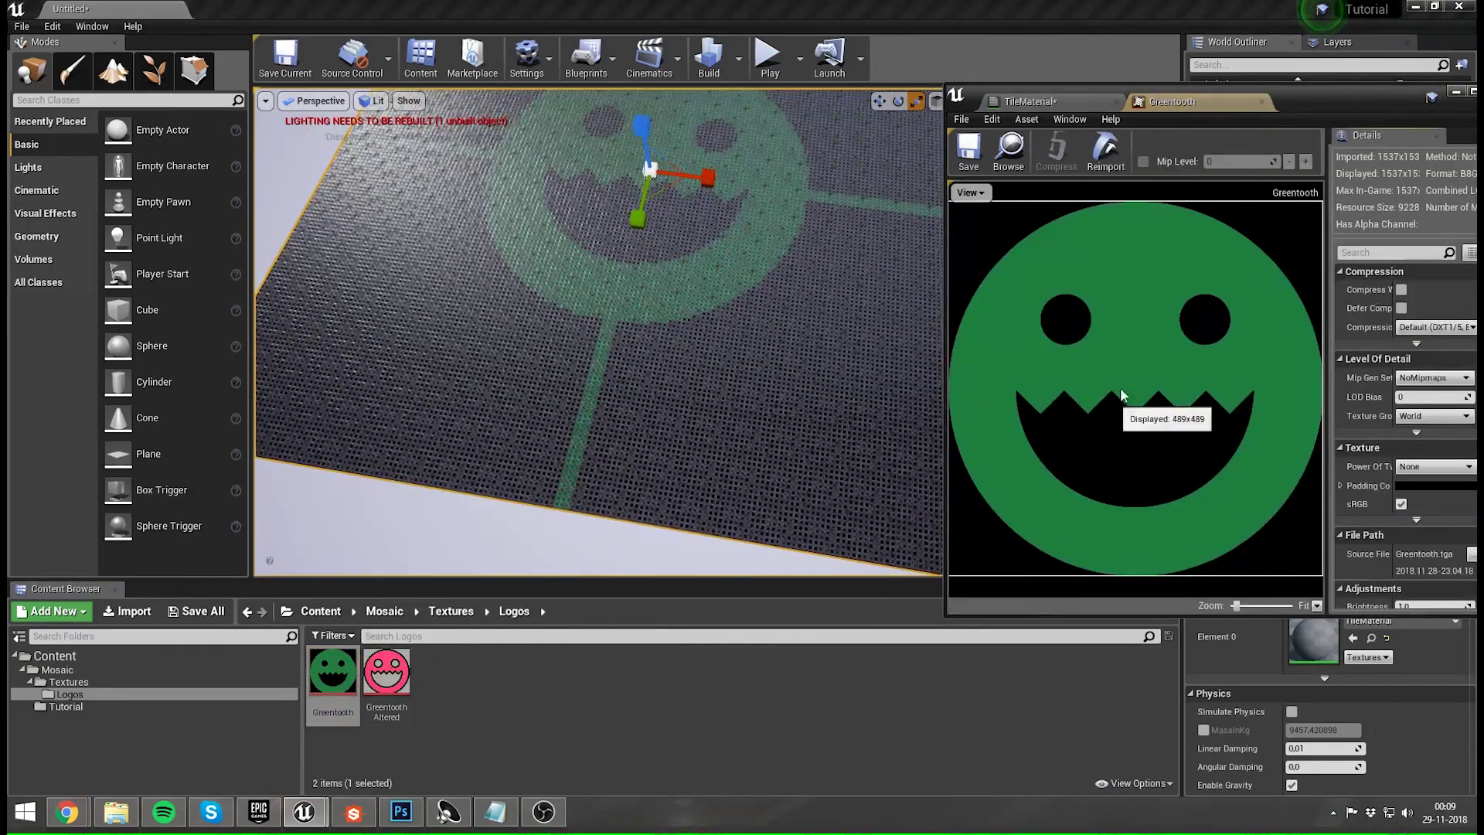
{"action": "scroll", "coordinate": [1136, 206], "scroll_direction": "up", "scroll_amount": 4}
{"action": "scroll", "coordinate": [1125, 331], "scroll_direction": "down", "scroll_amount": 6}
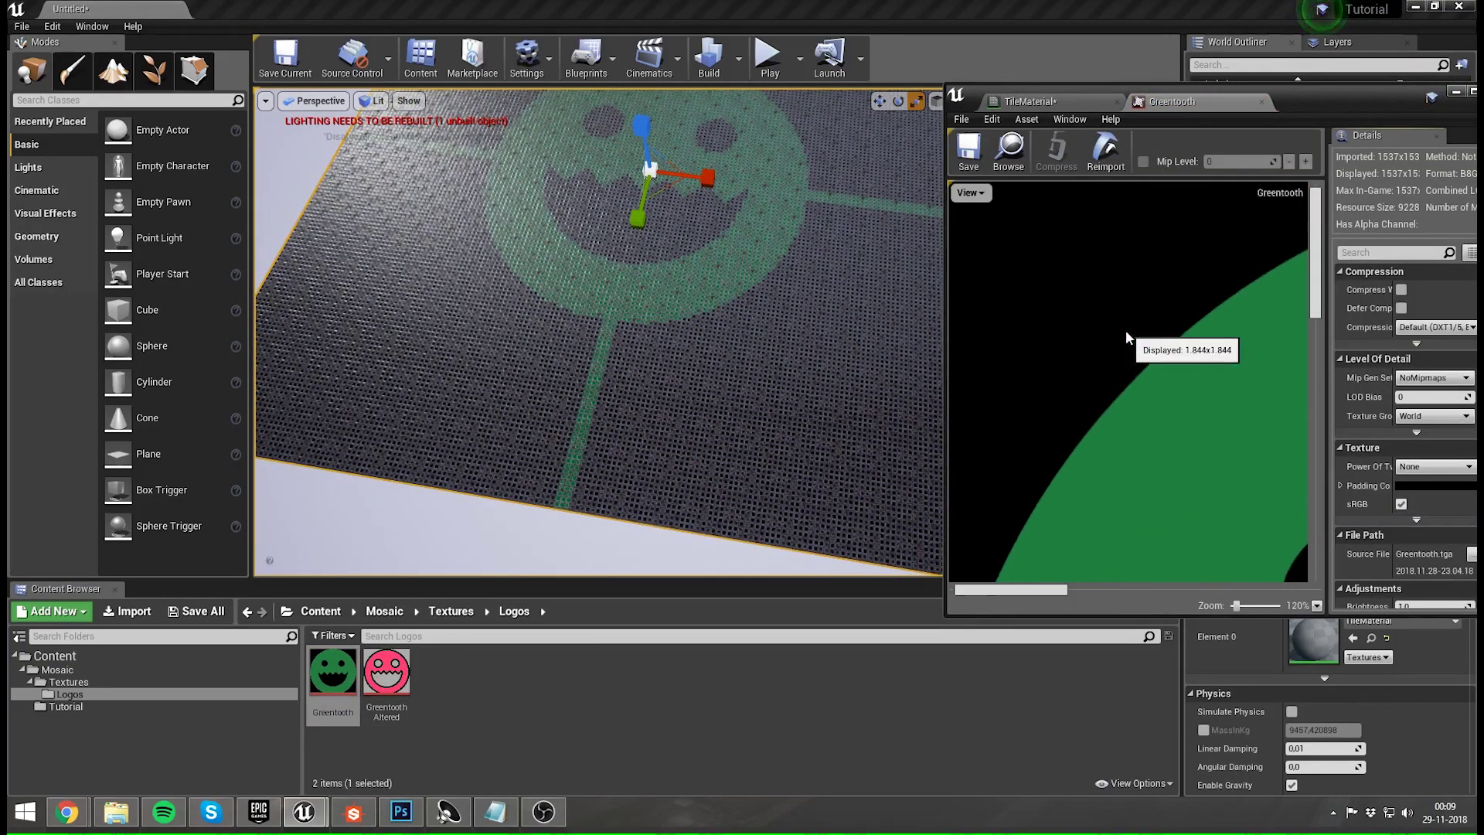
{"action": "scroll", "coordinate": [1190, 405], "scroll_direction": "down", "scroll_amount": 2}
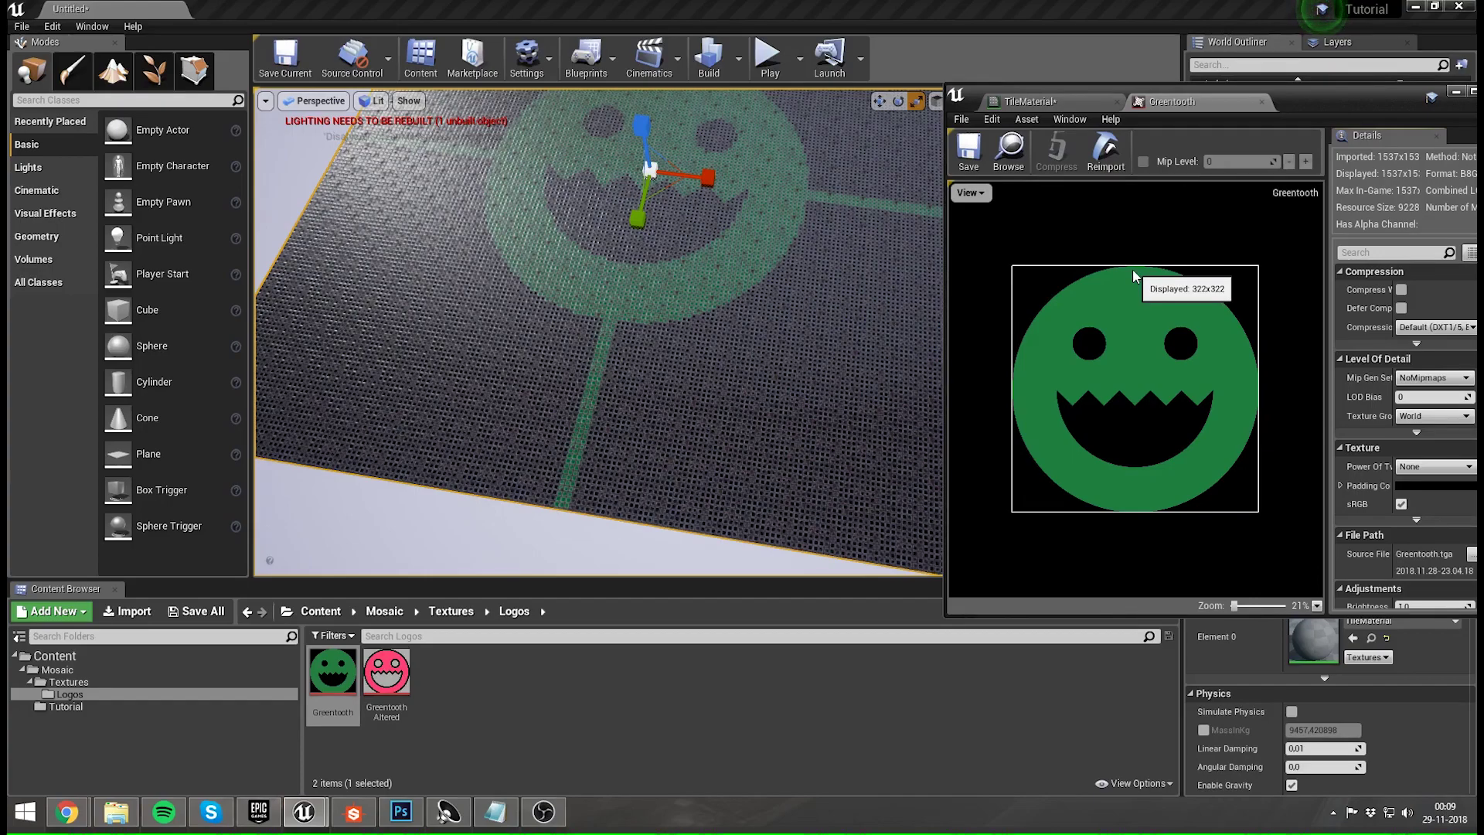
- Return to the TileMaterial graph and examine the clamped logo on the floor up close
{"action": "left_click", "coordinate": [1050, 105]}
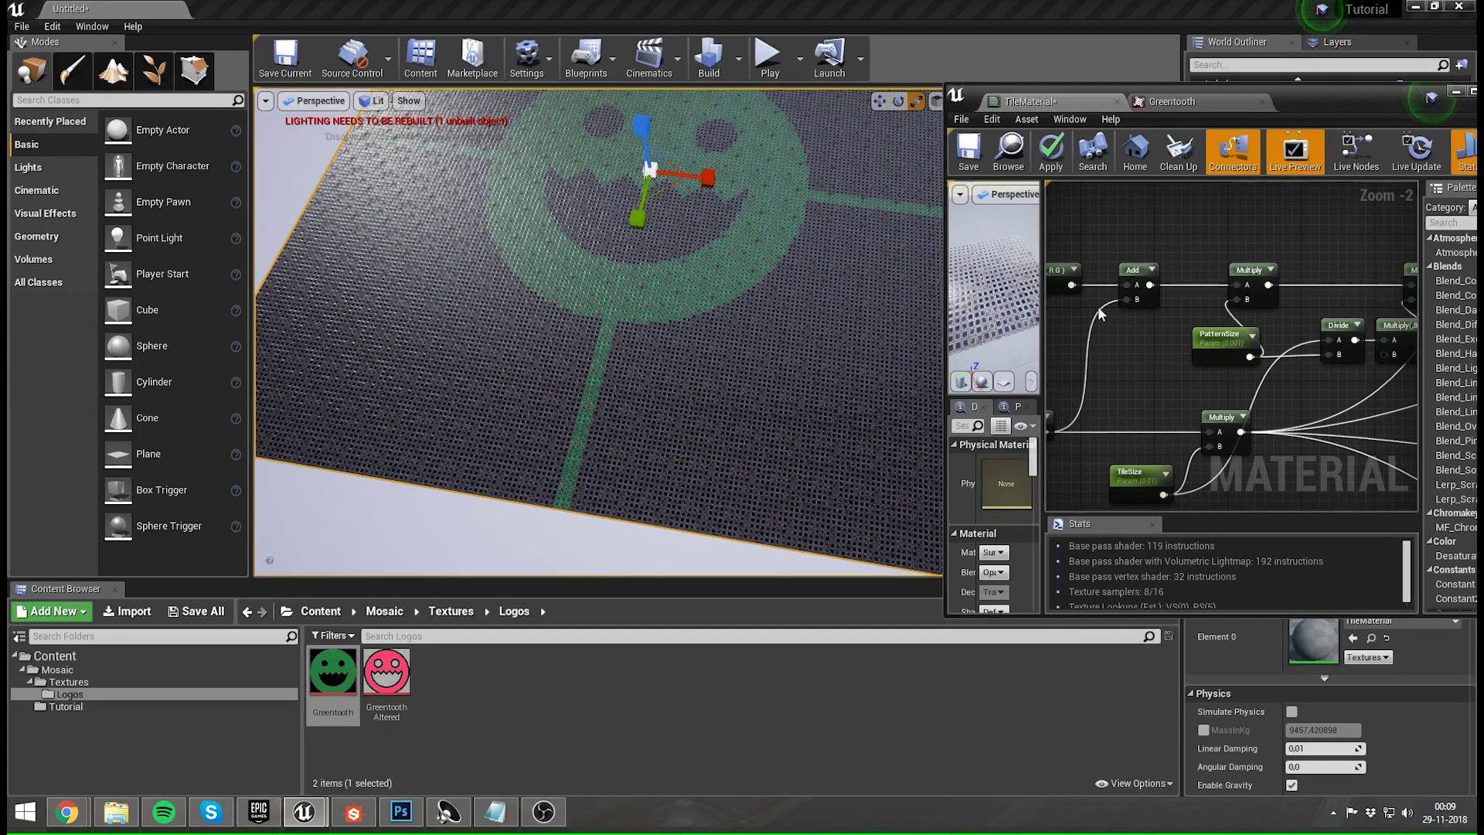
{"action": "right_click_drag", "start_coordinate": [1265, 231], "coordinate": [1024, 255]}
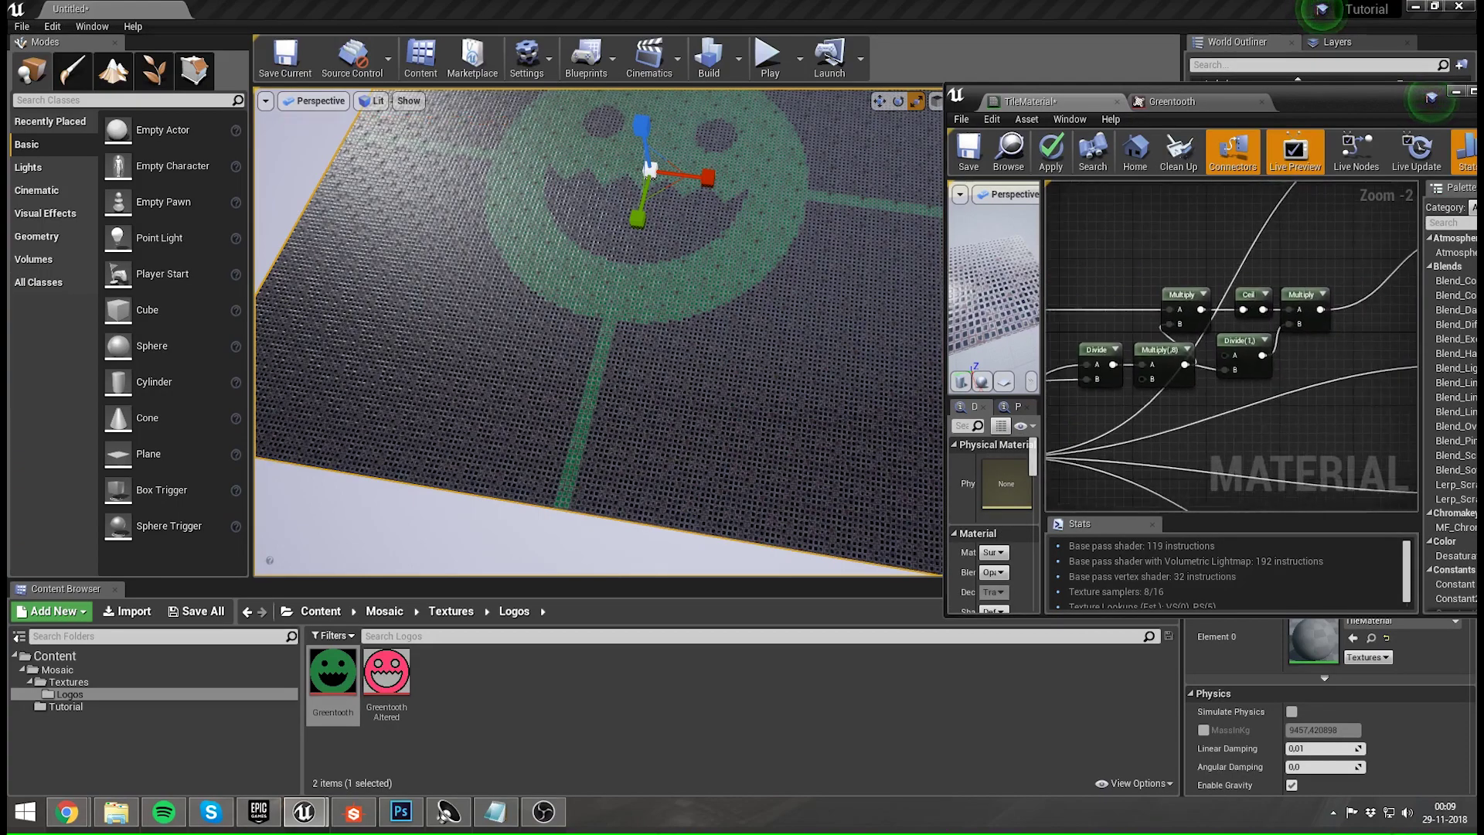
{"action": "right_click_drag", "start_coordinate": [1217, 258], "coordinate": [1085, 332]}
{"action": "right_click_drag", "start_coordinate": [1214, 350], "coordinate": [1147, 303]}
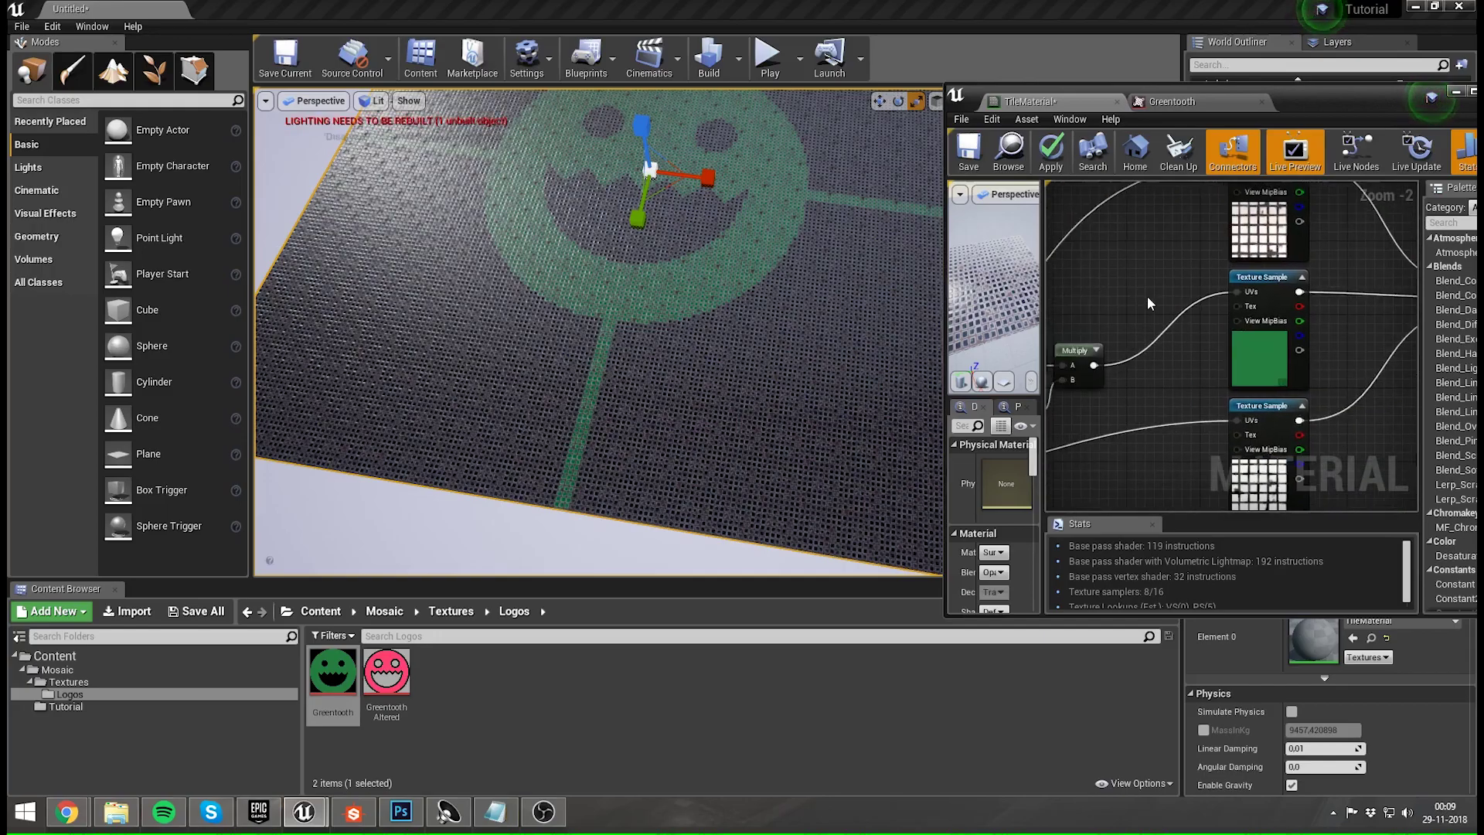
{"action": "scroll", "coordinate": [1147, 303], "scroll_direction": "down", "scroll_amount": 1}
{"action": "key", "text": "w"}
{"action": "mouse_move", "coordinate": [823, 269]}
{"action": "right_mouse_down"}
{"action": "mouse_move", "coordinate": [831, 218]}
{"action": "mouse_move", "coordinate": [827, 262]}
{"action": "mouse_move", "coordinate": [812, 264]}
{"action": "mouse_move", "coordinate": [838, 270]}
{"action": "right_mouse_up"}
{"action": "key", "text": "s"}
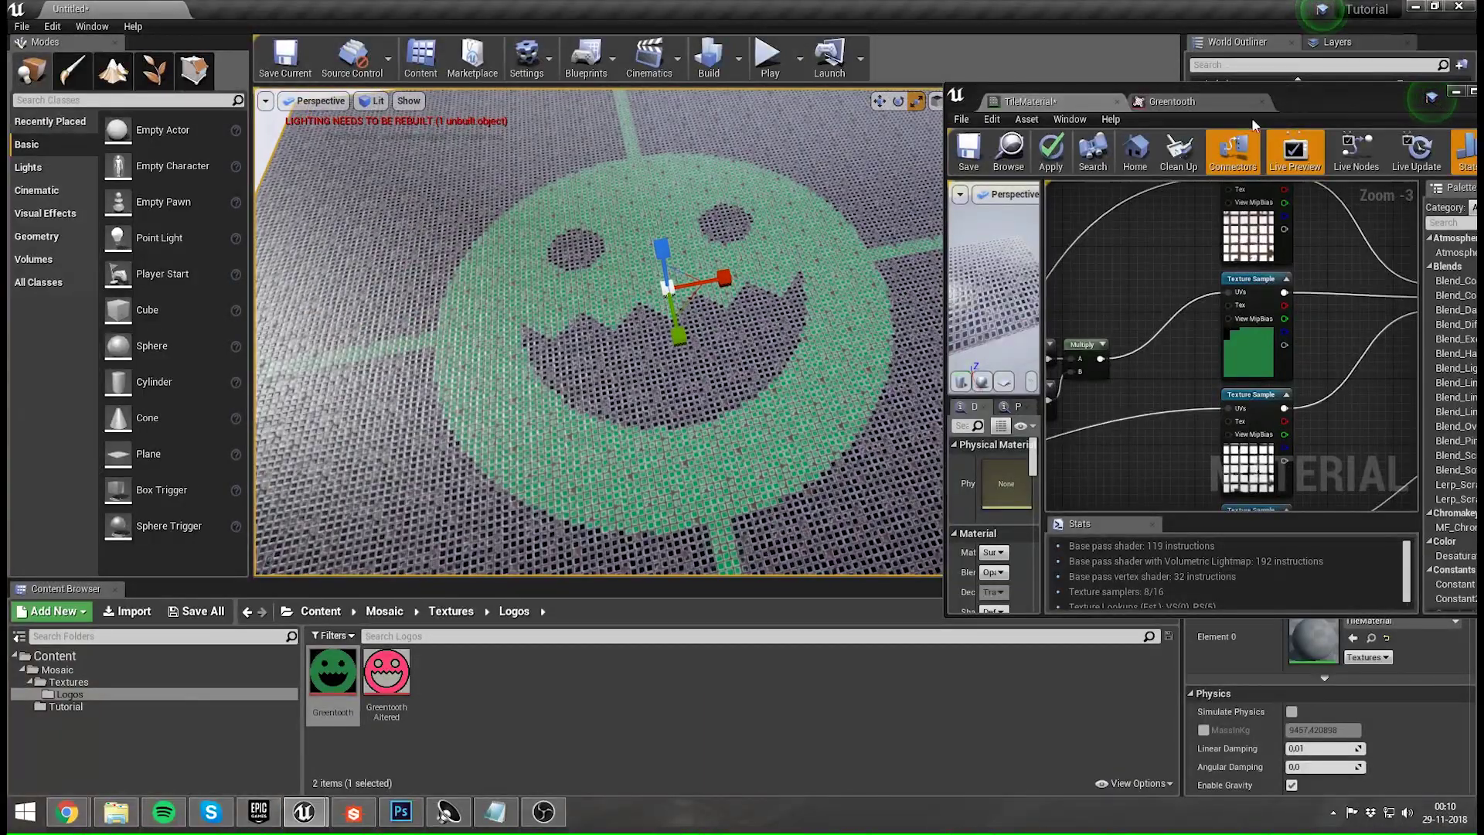
- Maximize the material editor and move the Lerp and TileMaterial output nodes farther from the texture samples
{"action": "double_click", "coordinate": [1310, 87]}
{"action": "right_click_drag", "start_coordinate": [573, 317], "coordinate": [640, 323]}
{"action": "left_click", "coordinate": [583, 278]}
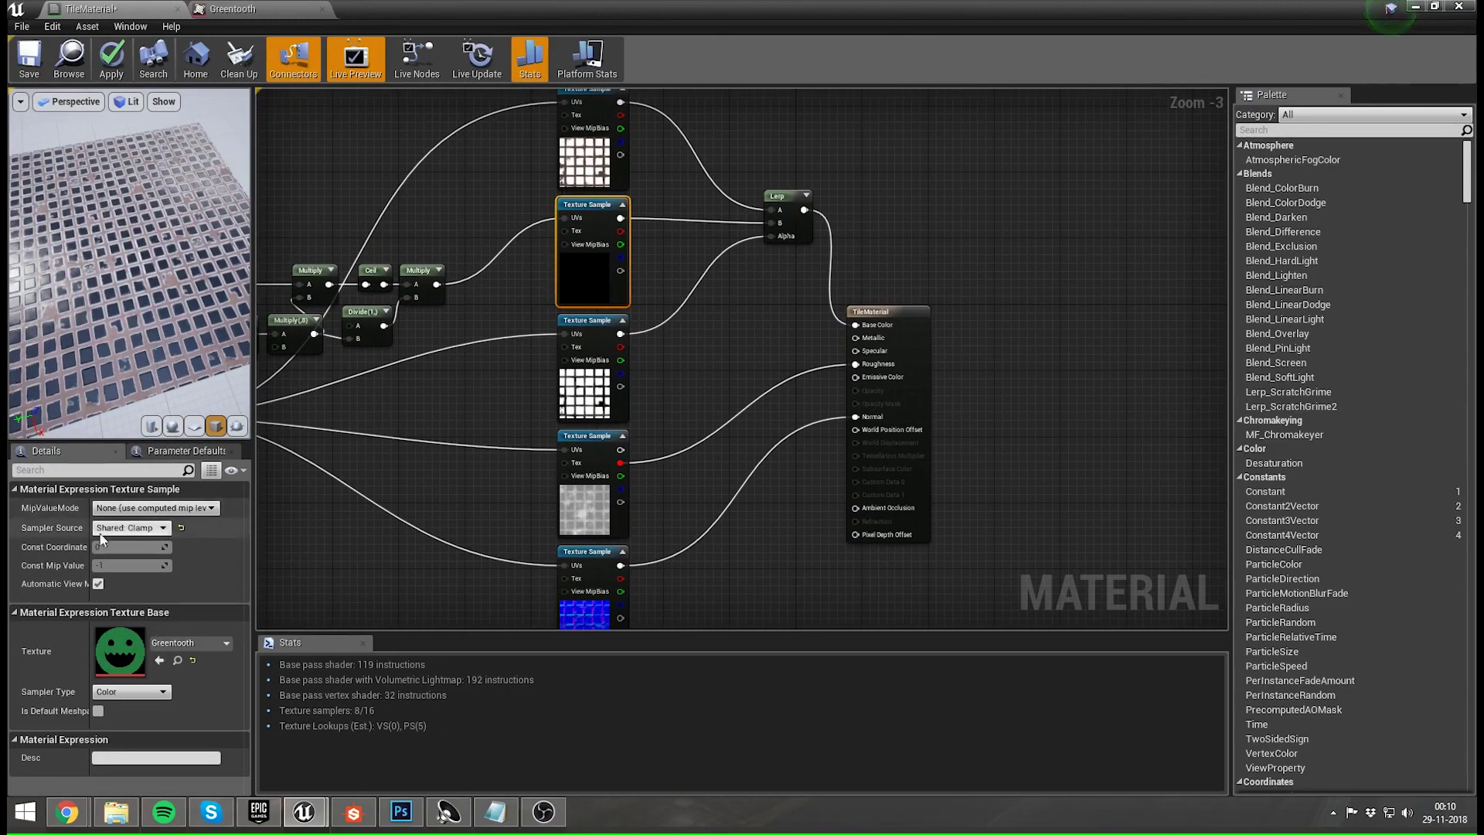
{"action": "left_click", "coordinate": [716, 379]}
{"action": "right_click_drag", "start_coordinate": [715, 379], "coordinate": [768, 425]}
{"action": "scroll", "coordinate": [848, 418], "scroll_direction": "down", "scroll_amount": 1}
{"action": "left_click_drag", "start_coordinate": [769, 538], "coordinate": [930, 255]}
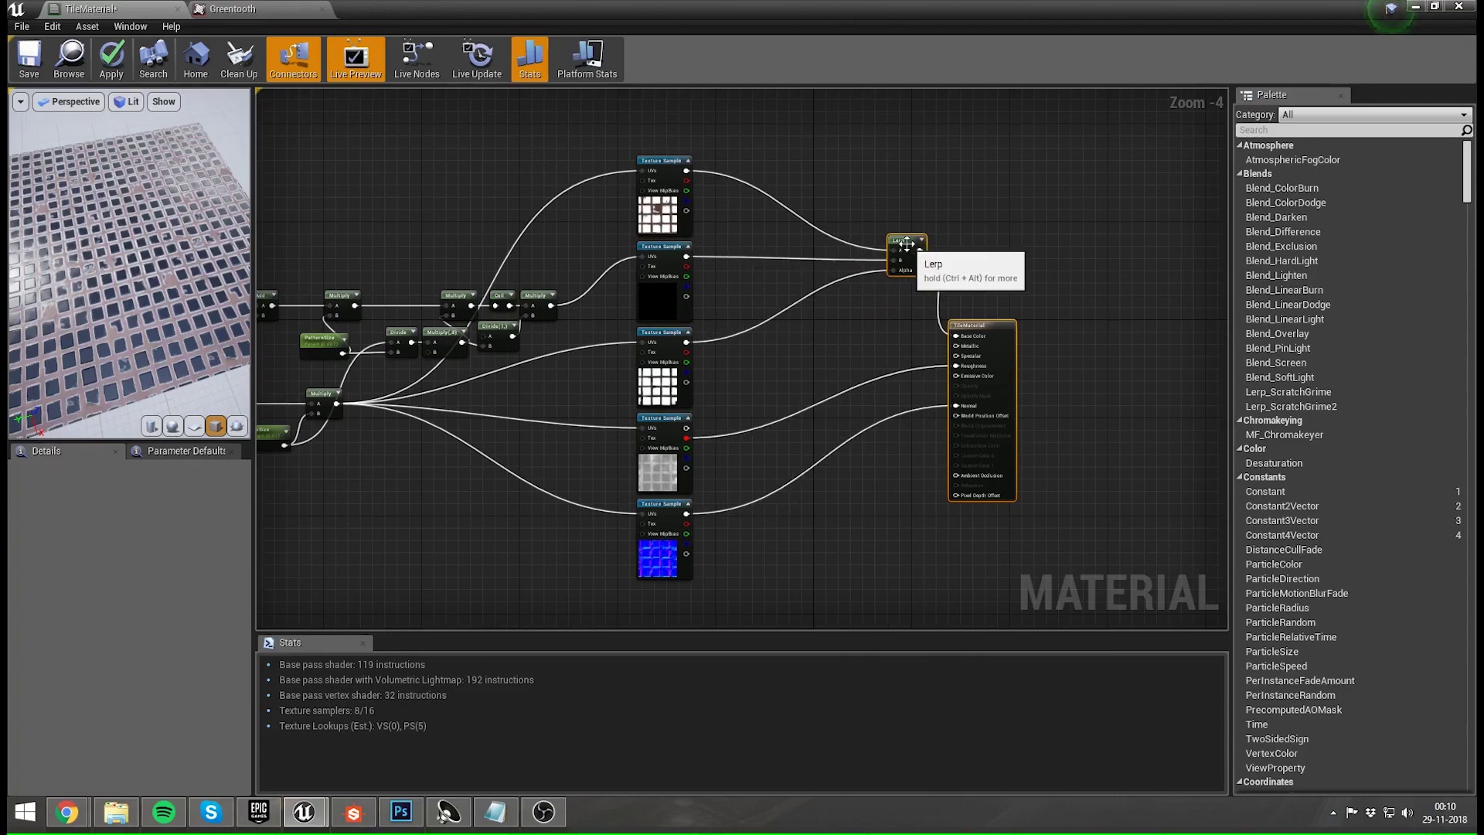
- Move the three lowest Texture Sample nodes down to open space beneath the Greentooth logo sample
{"action": "left_click", "coordinate": [729, 206]}
{"action": "right_click_drag", "start_coordinate": [748, 327], "coordinate": [755, 250]}
{"action": "left_click_drag", "start_coordinate": [745, 563], "coordinate": [595, 319]}
{"action": "left_click_drag", "start_coordinate": [692, 304], "coordinate": [788, 320]}
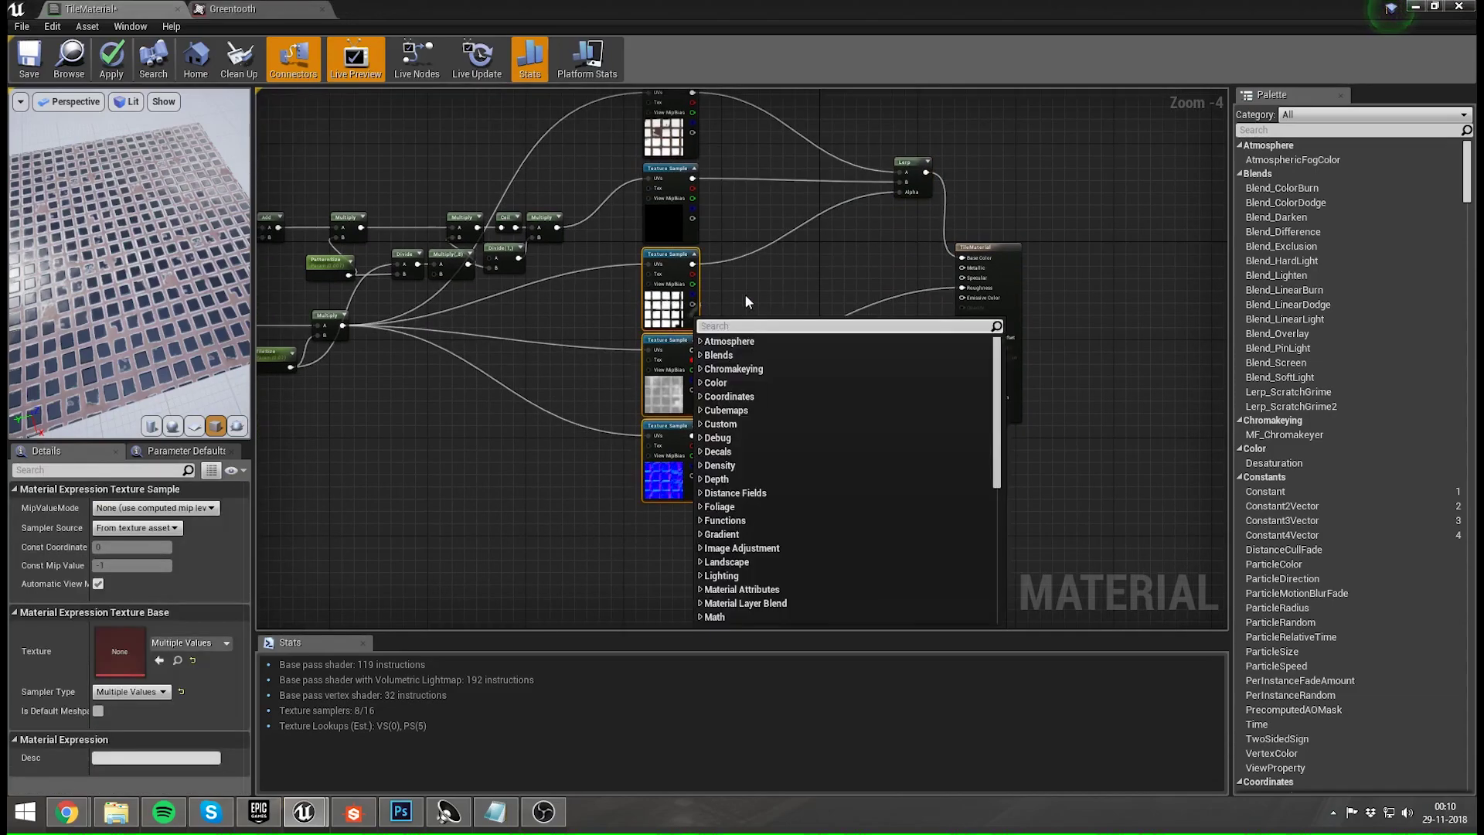
{"action": "left_click", "coordinate": [743, 303]}
{"action": "left_click_drag", "start_coordinate": [620, 514], "coordinate": [672, 395]}
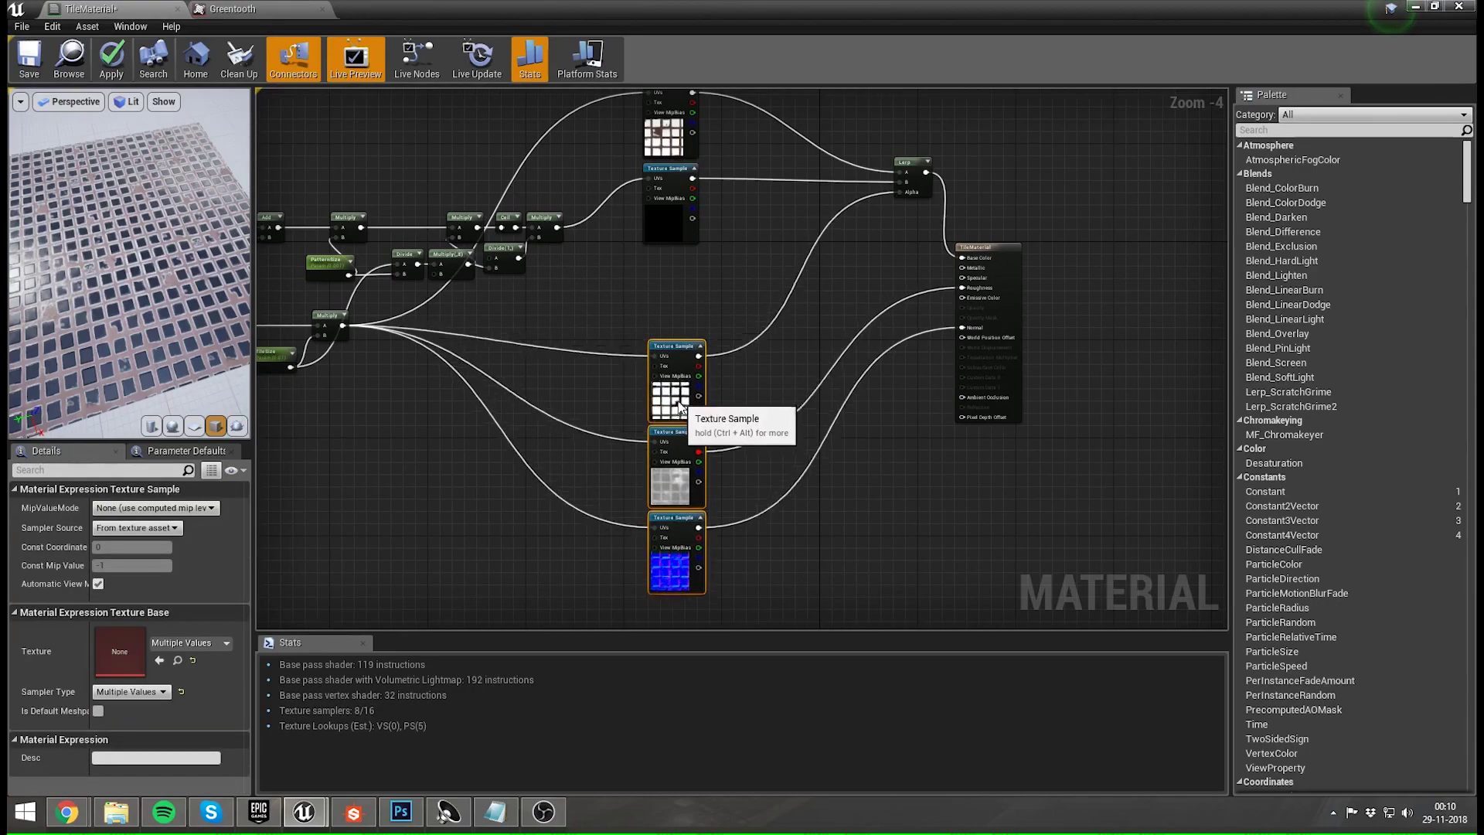
- Add a StaticSwitch node between the logo Texture Sample and the Lerp
{"action": "left_click", "coordinate": [784, 218]}
{"action": "scroll", "coordinate": [798, 402], "scroll_direction": "up", "scroll_amount": 3}
{"action": "right_click_drag", "start_coordinate": [755, 324], "coordinate": [810, 341]}
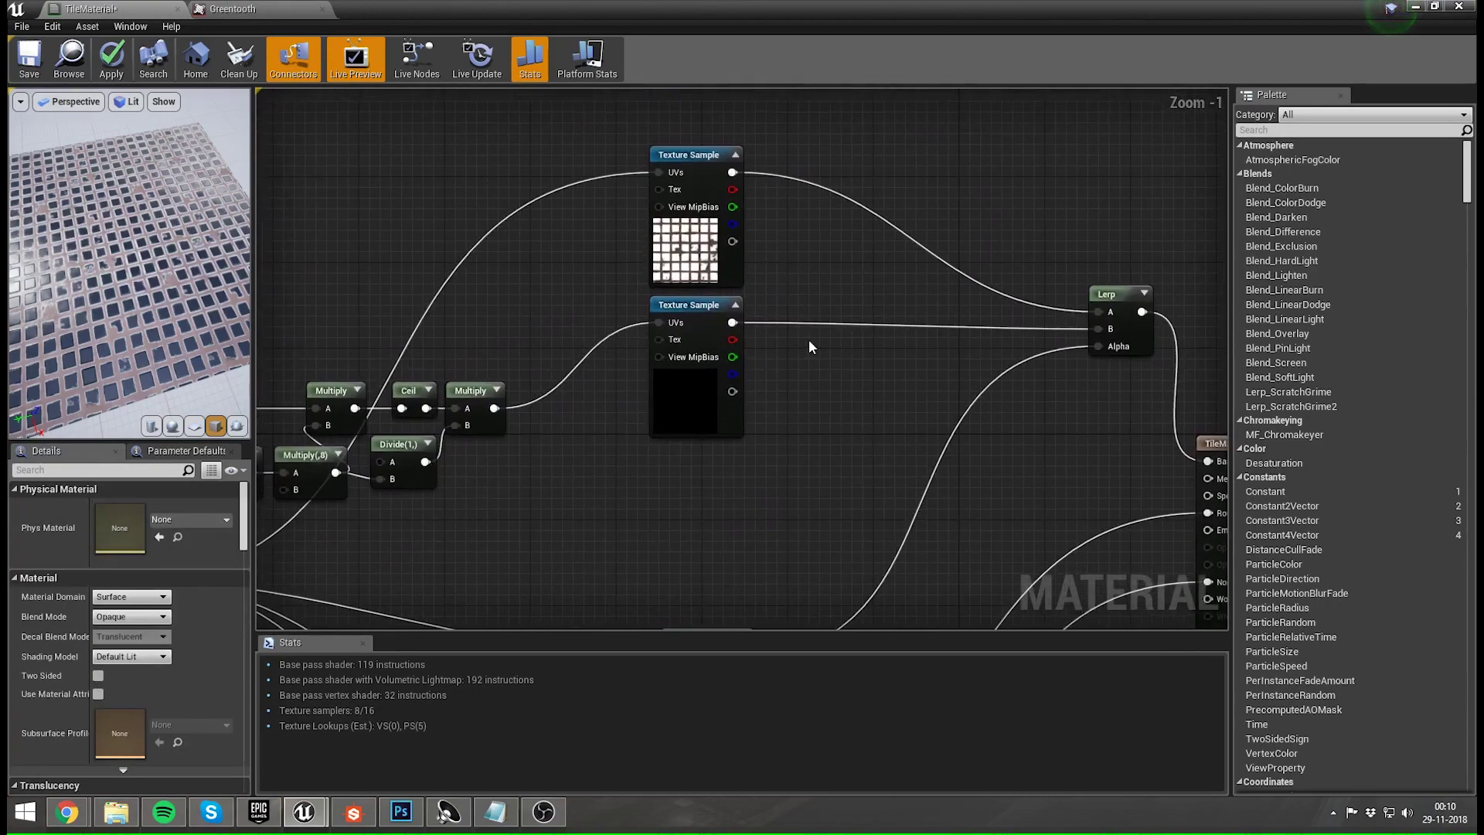
{"action": "right_click", "coordinate": [810, 342]}
{"action": "type", "text": "switch"}
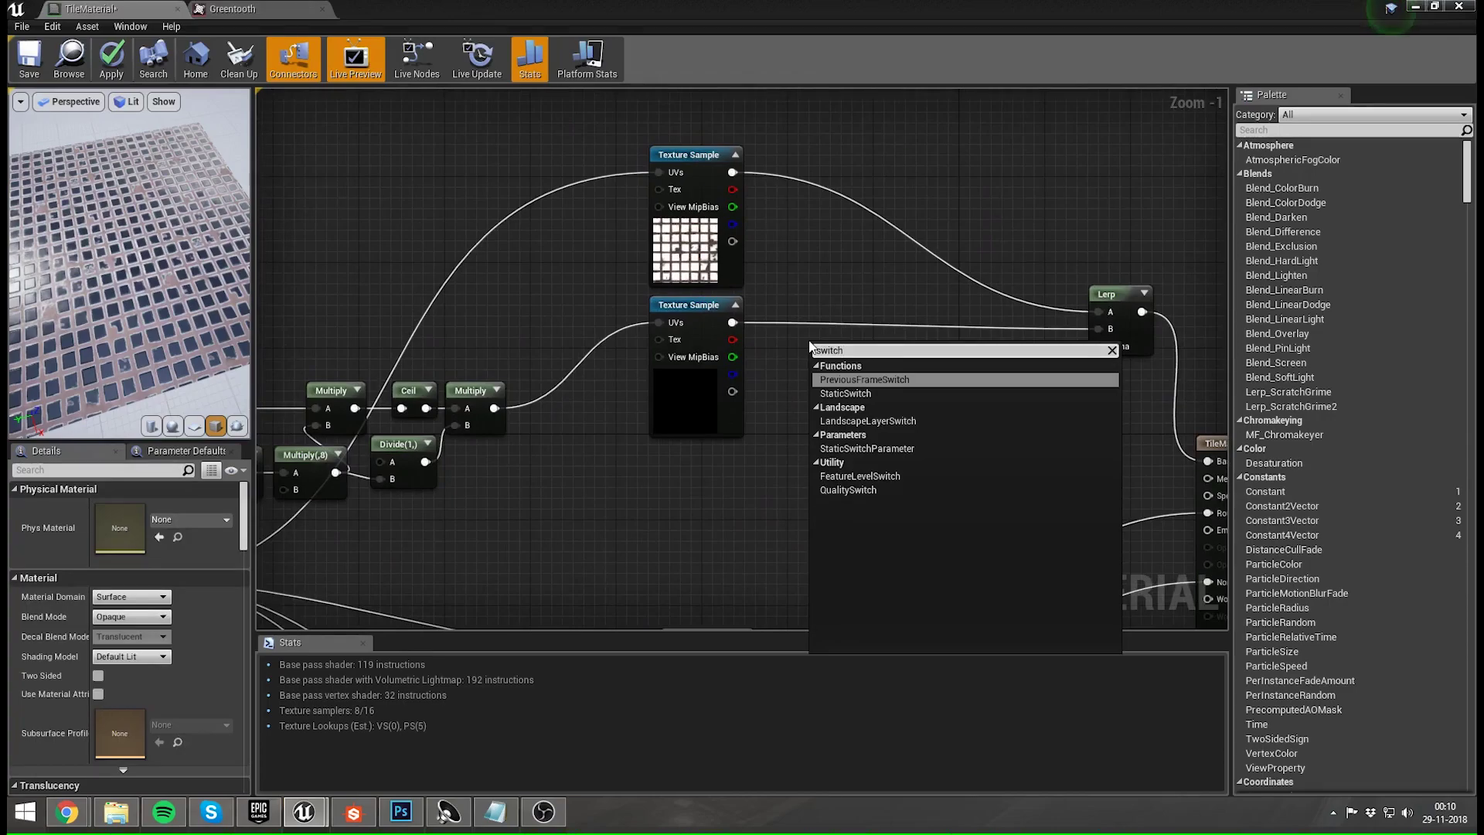
{"action": "key", "text": "Down"}
{"action": "key", "text": "Return"}
{"action": "left_click_drag", "start_coordinate": [841, 349], "coordinate": [873, 306]}
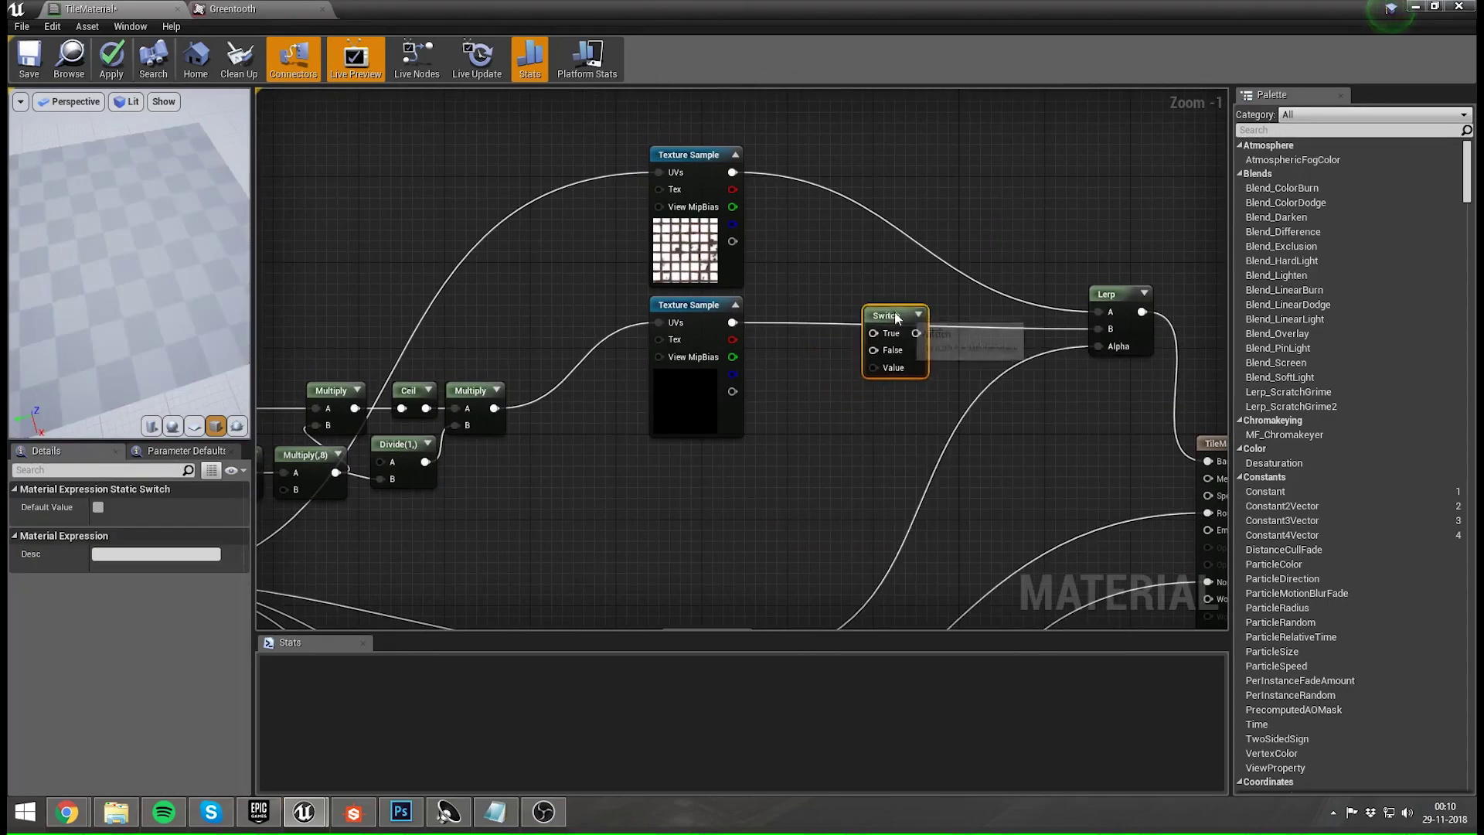
{"action": "left_click", "coordinate": [824, 399]}
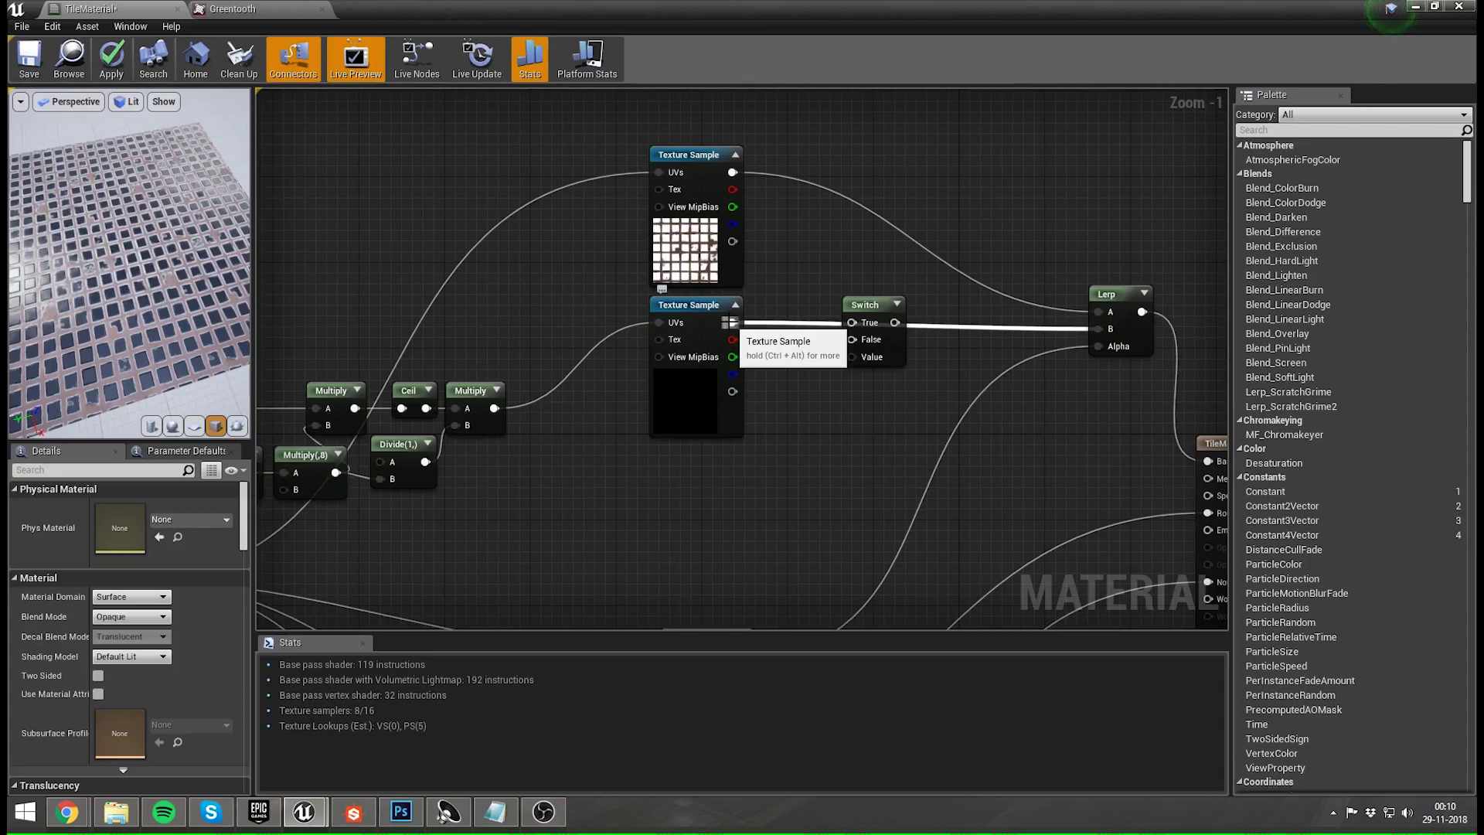
- Route the logo sample's colour through the Switch's True input and on to the Lerp's B input
{"action": "left_click_drag", "start_coordinate": [730, 322], "coordinate": [921, 329]}
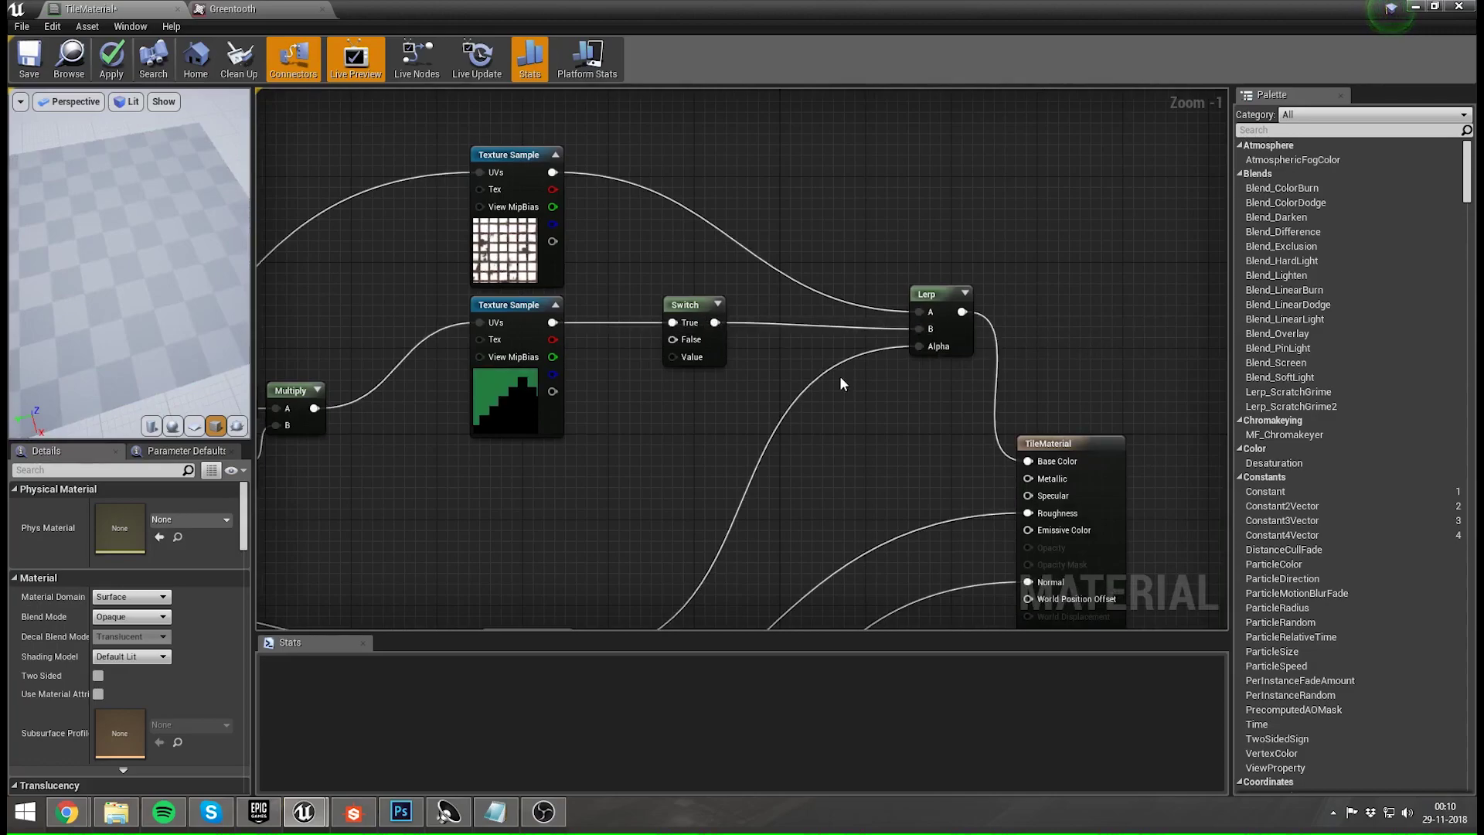
{"action": "right_click_drag", "start_coordinate": [747, 398], "coordinate": [819, 353]}
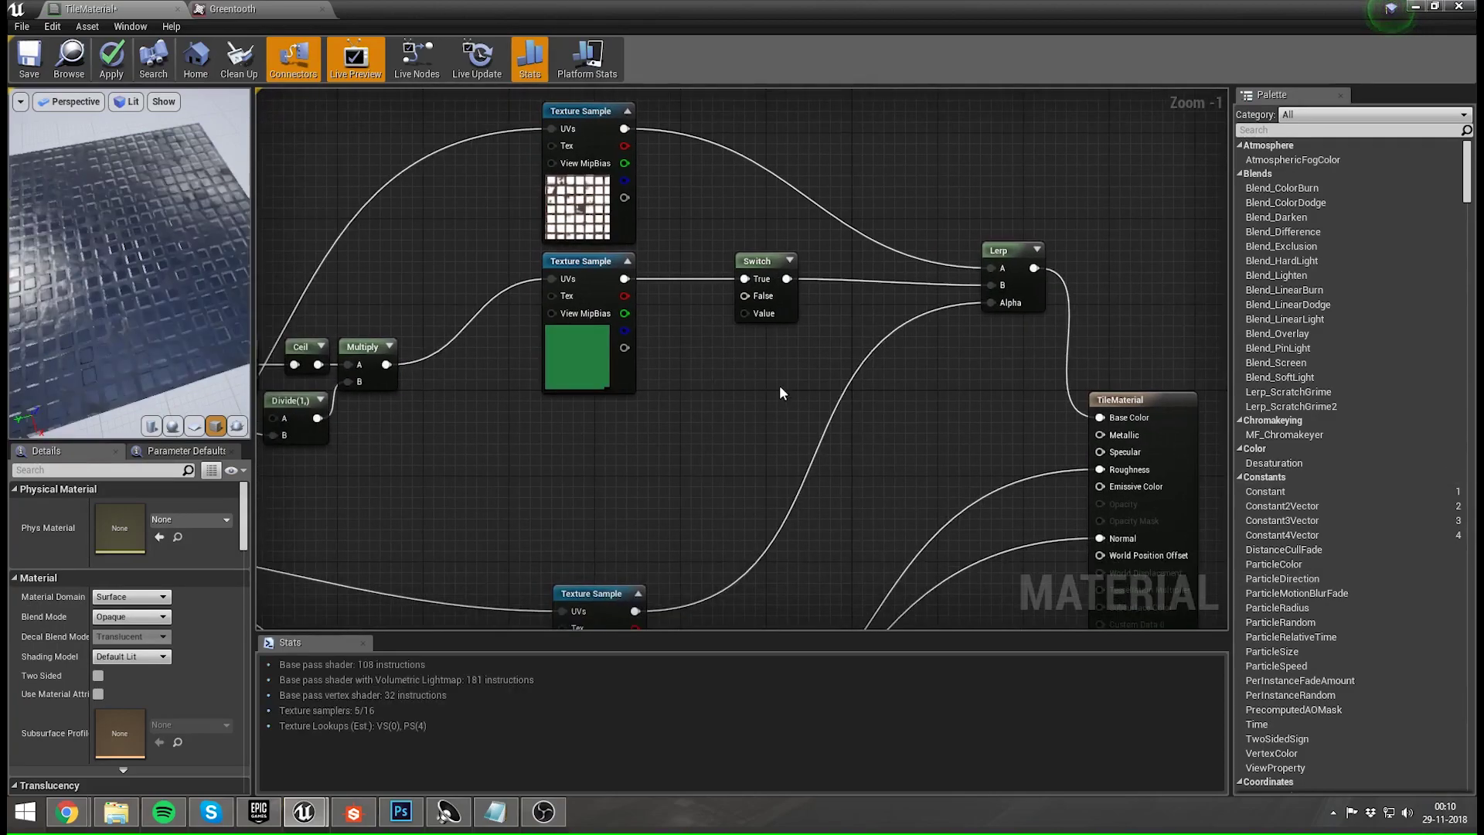
{"action": "right_click_drag", "start_coordinate": [652, 429], "coordinate": [695, 420]}
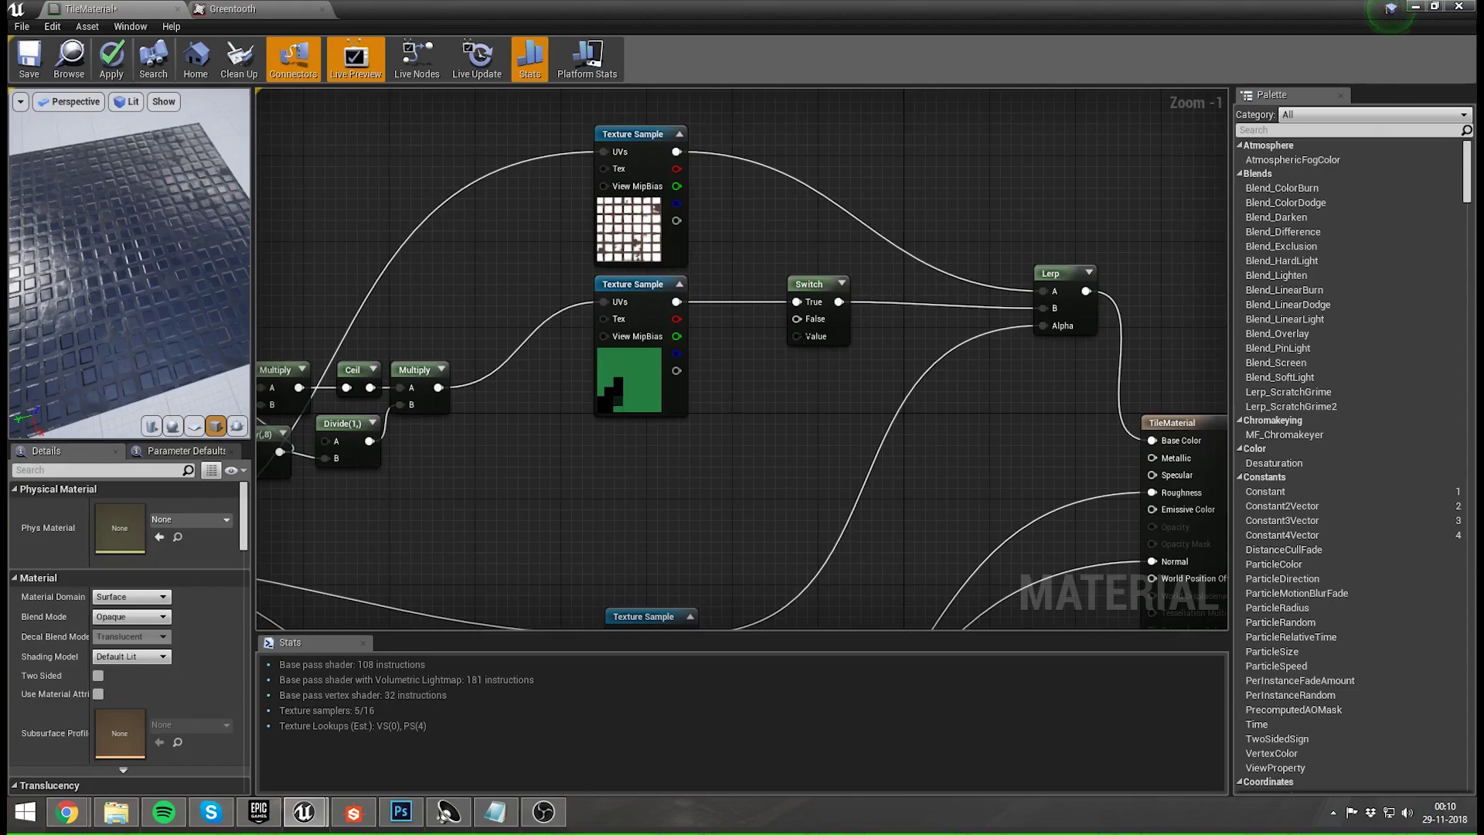
- Set the logo sample's Sampler Source to From texture asset and duplicate it, wiring the copy to the Switch's False input
{"action": "left_click", "coordinate": [612, 382]}
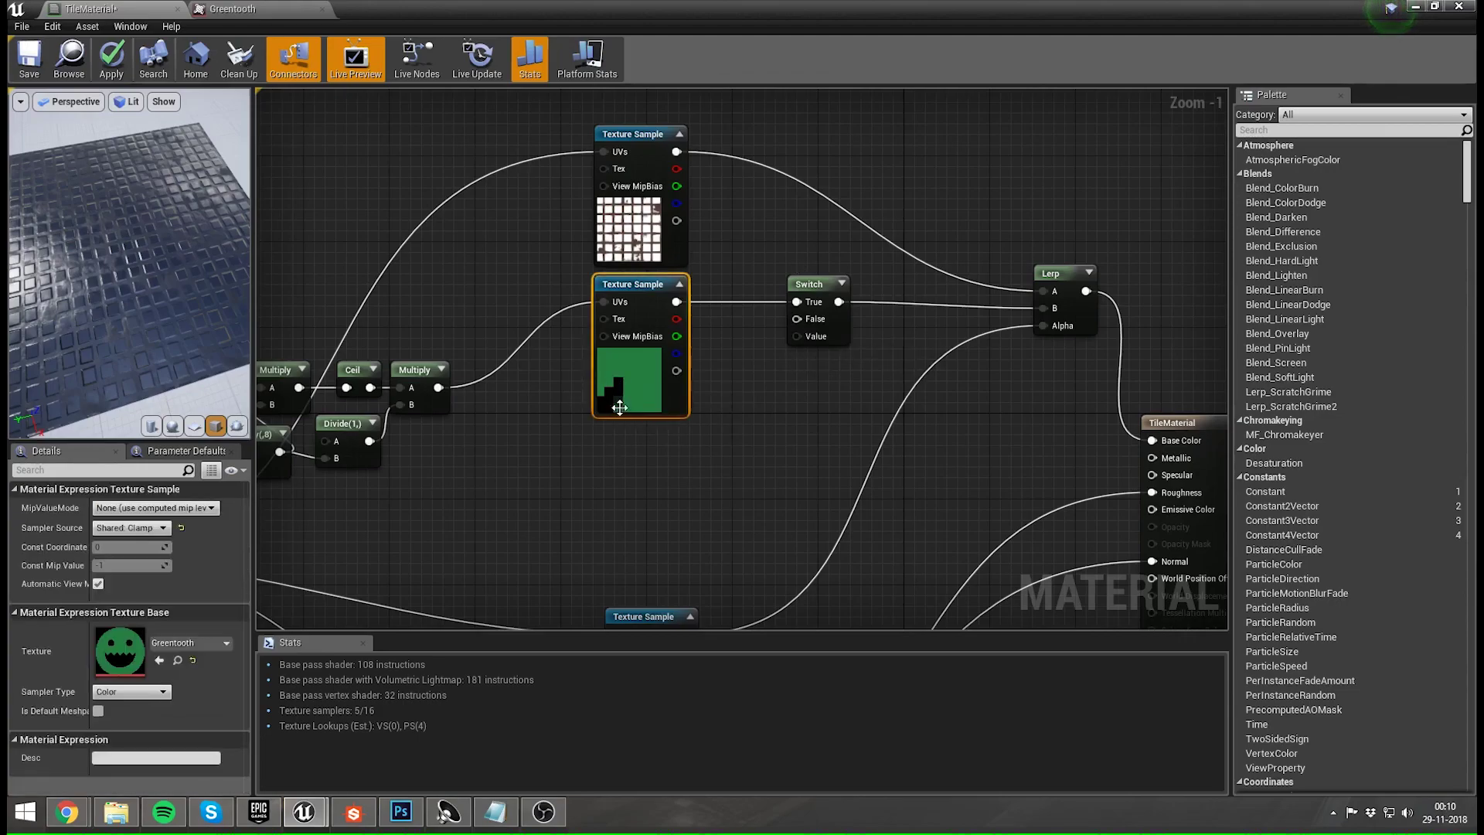
{"action": "left_click", "coordinate": [131, 527]}
{"action": "left_click", "coordinate": [127, 541]}
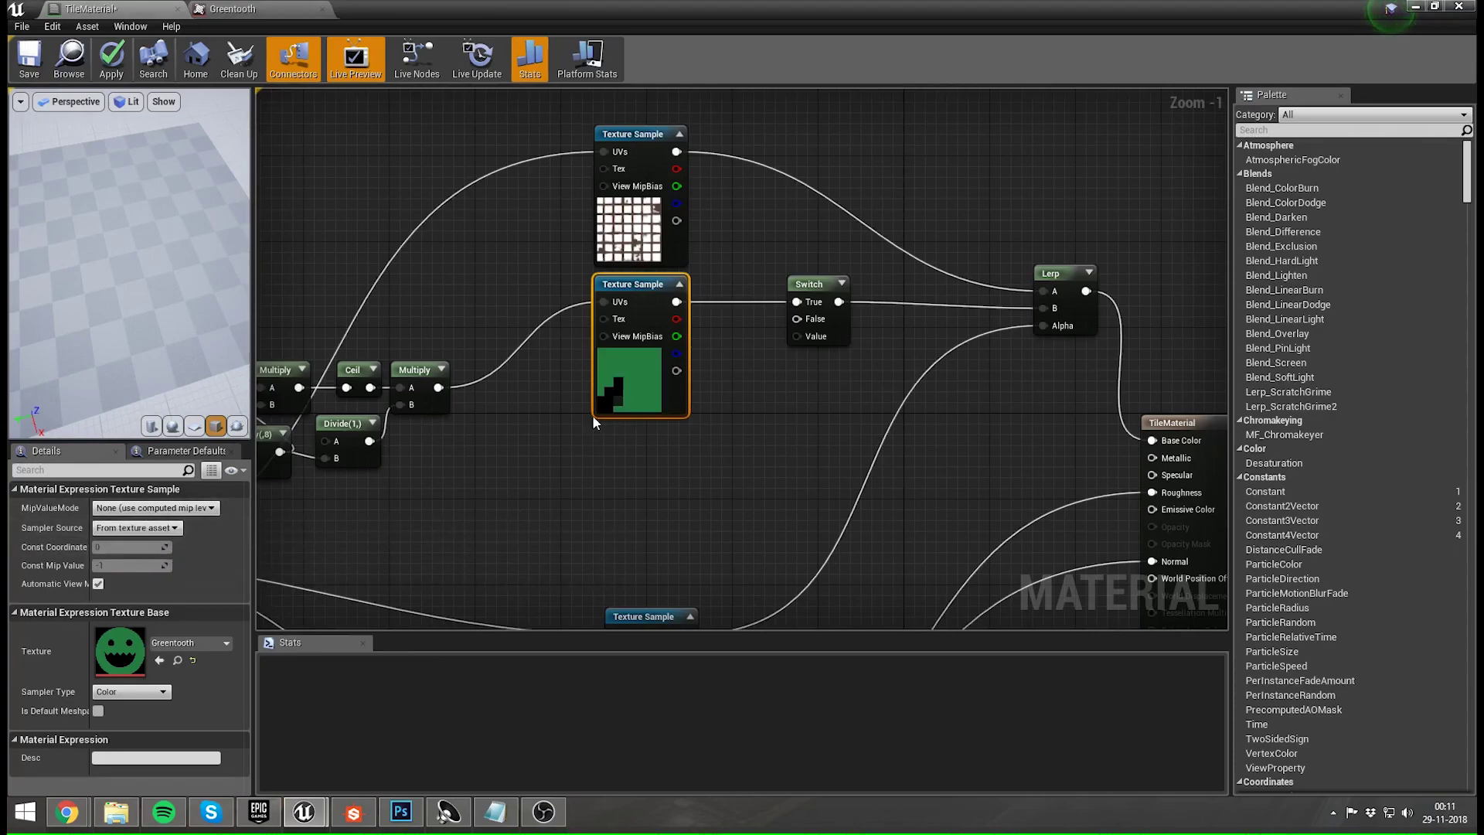
{"action": "key", "text": "ctrl+w"}
{"action": "left_click_drag", "start_coordinate": [691, 482], "coordinate": [796, 318]}
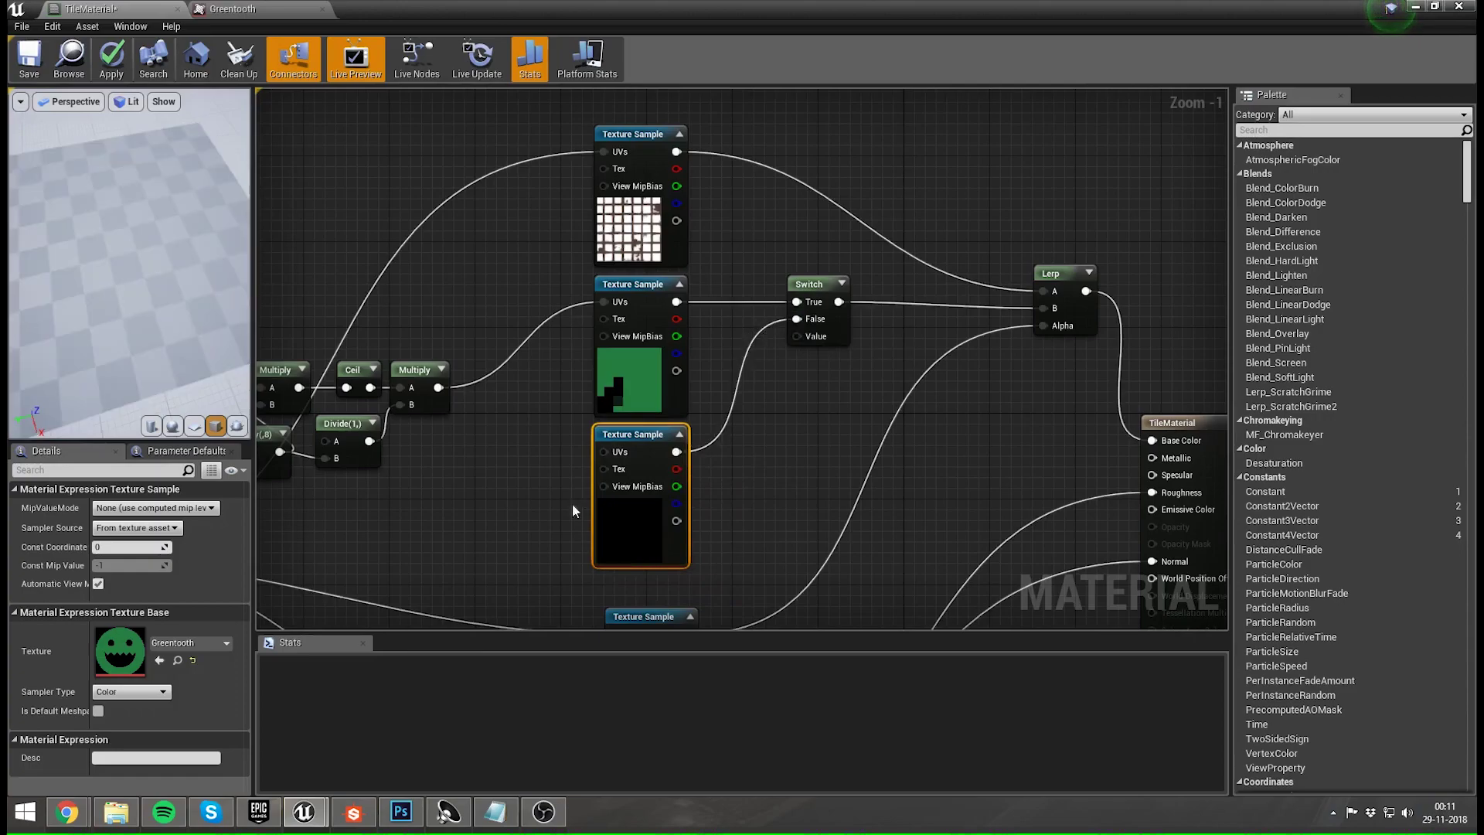
- Set the original logo sample's Sampler Source to Shared: Wrap and connect the final Multiply to the duplicate's UVs
{"action": "left_click", "coordinate": [601, 404]}
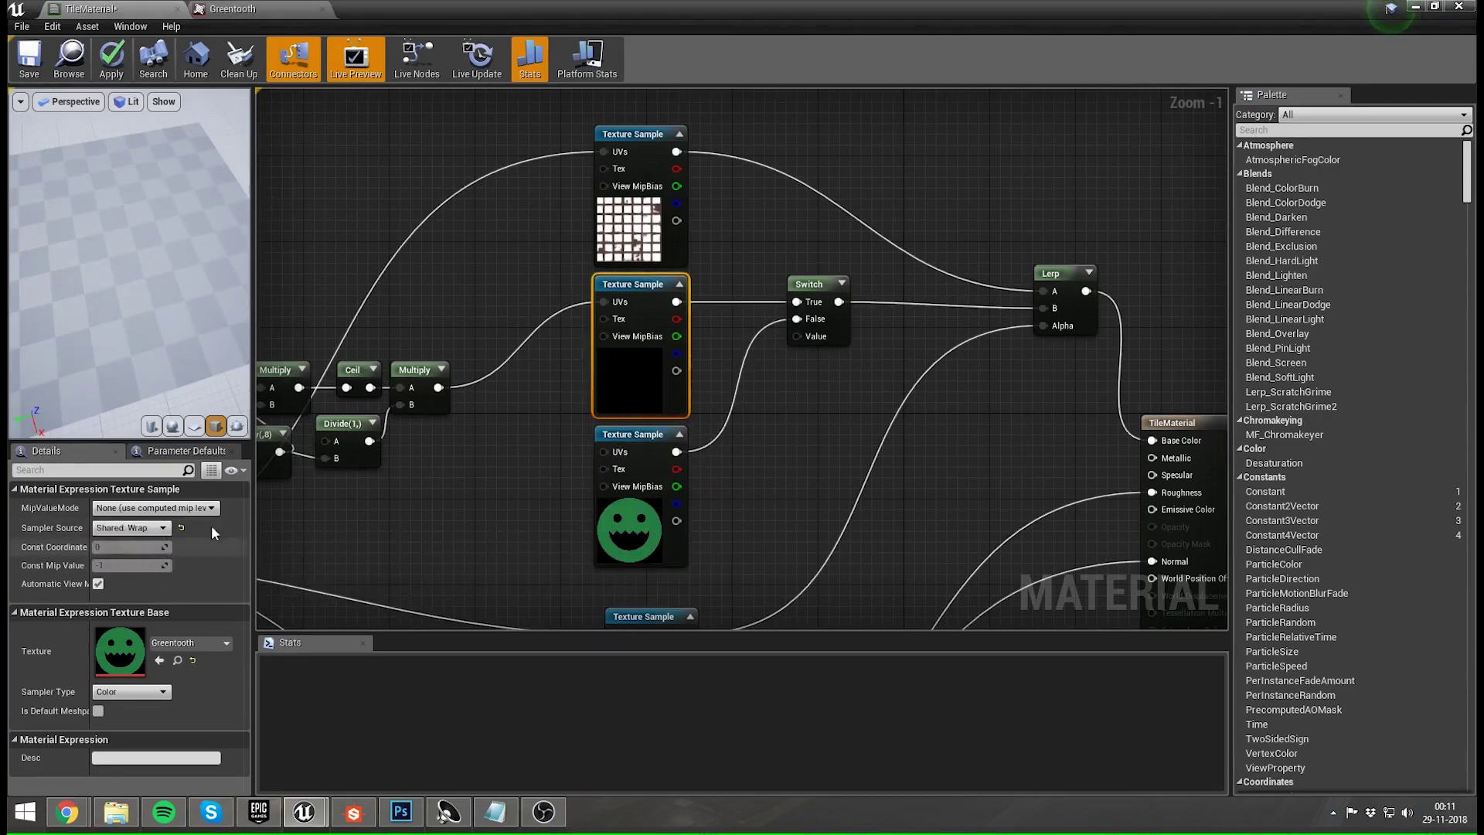
{"action": "left_click", "coordinate": [469, 504]}
{"action": "right_click_drag", "start_coordinate": [468, 504], "coordinate": [515, 455]}
{"action": "left_click_drag", "start_coordinate": [484, 338], "coordinate": [646, 401]}
{"action": "right_click_drag", "start_coordinate": [781, 422], "coordinate": [783, 412]}
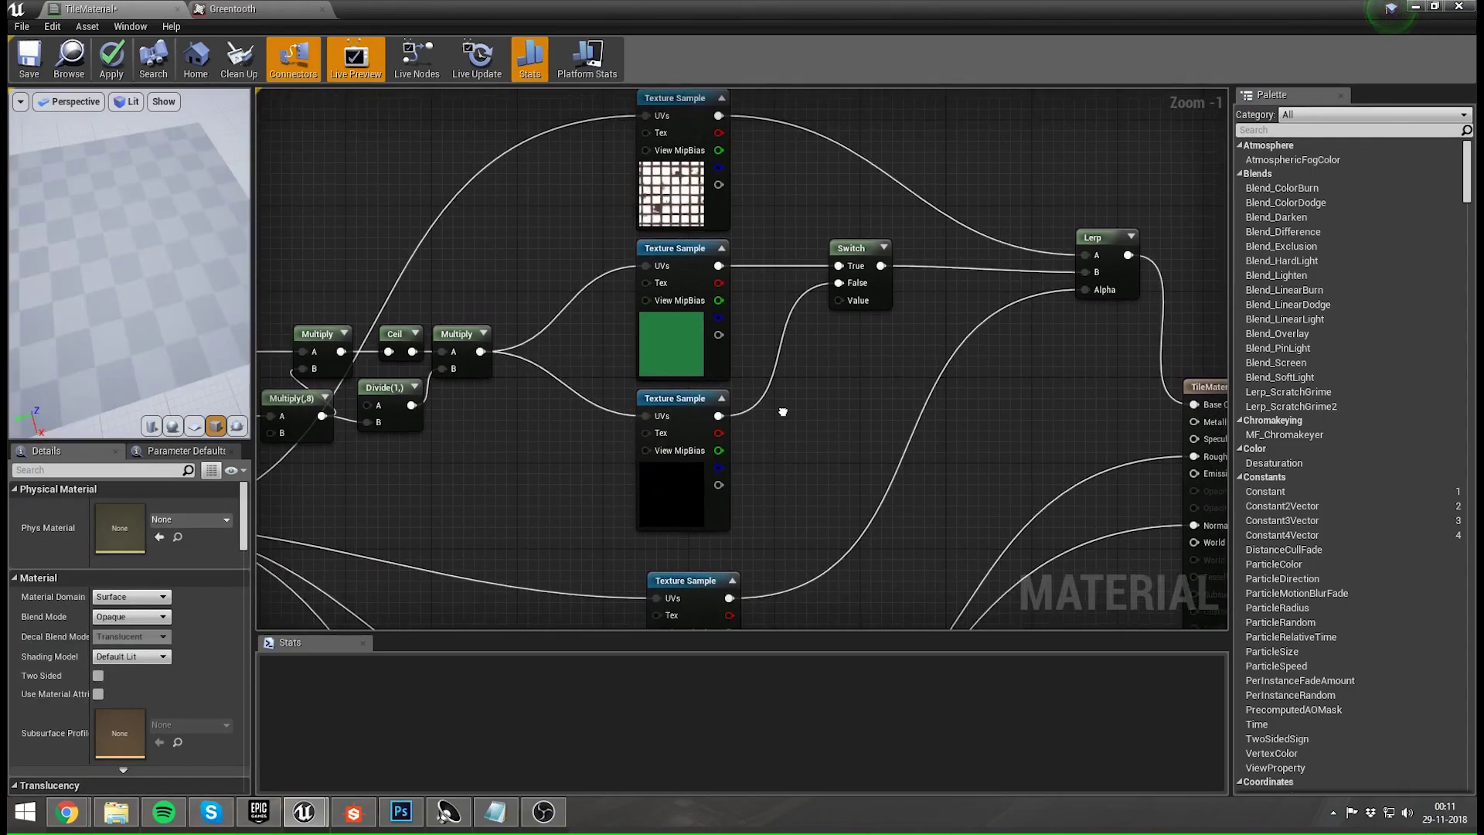
- Add a static bool parameter named Wrap below the Switch node
{"action": "right_click", "coordinate": [823, 421]}
{"action": "type", "text": "st"}
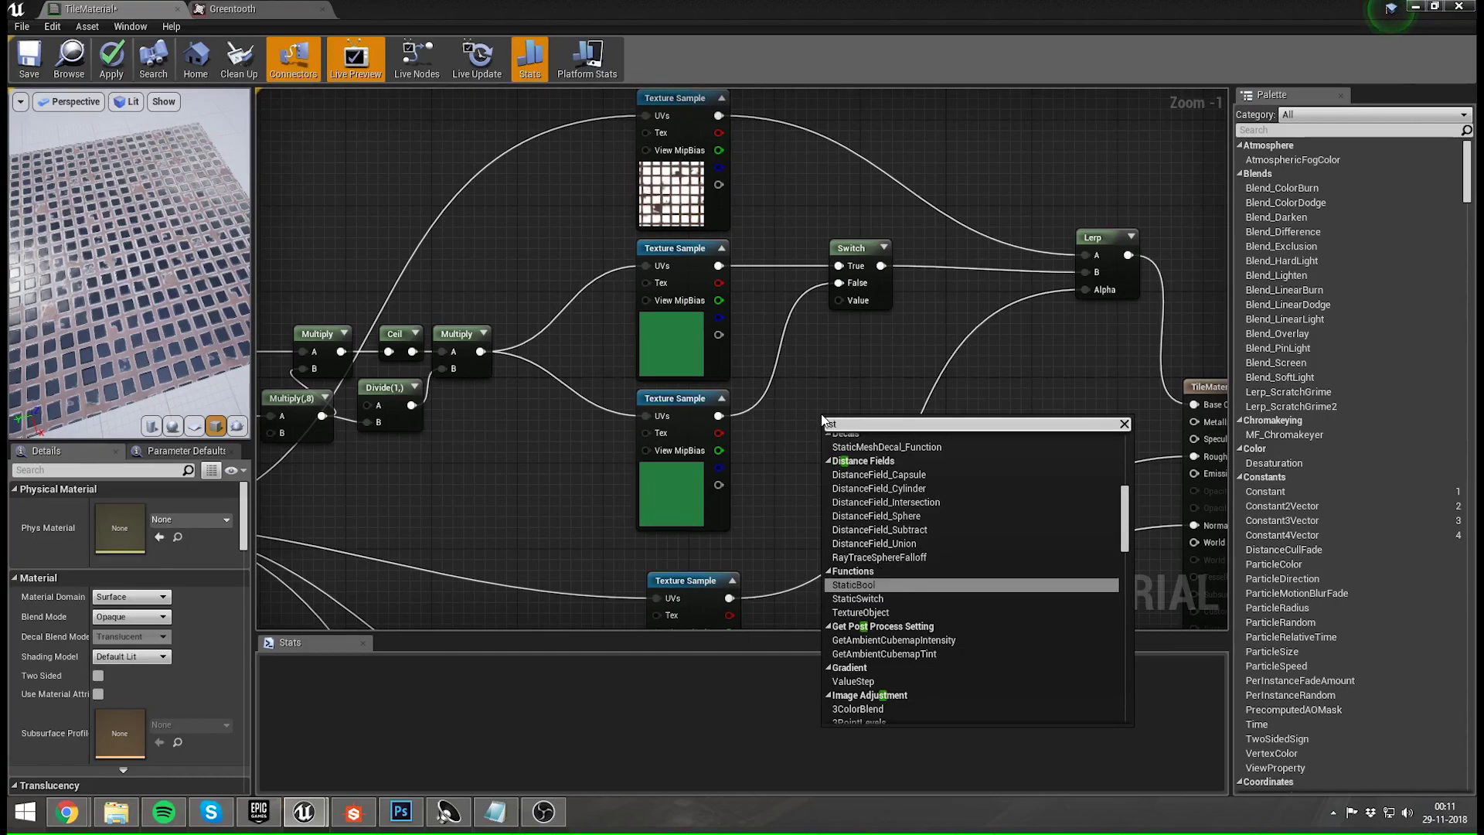
{"action": "type", "text": "atic boo"}
{"action": "key", "text": "Down"}
{"action": "key", "text": "Up"}
{"action": "key", "text": "Down"}
{"action": "key", "text": "Return"}
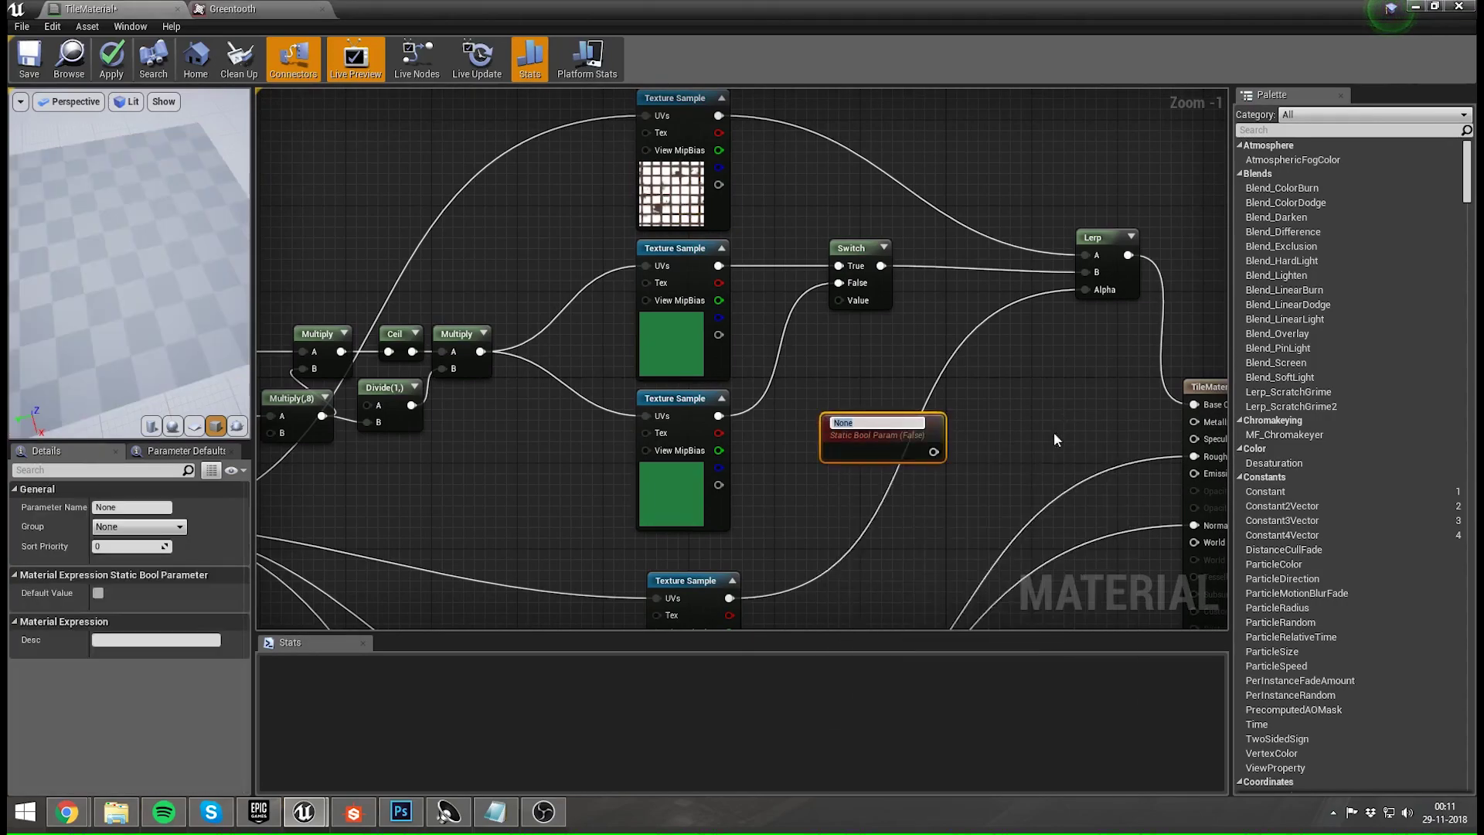
{"action": "type", "text": "Wrap"}
{"action": "key", "text": "Return"}
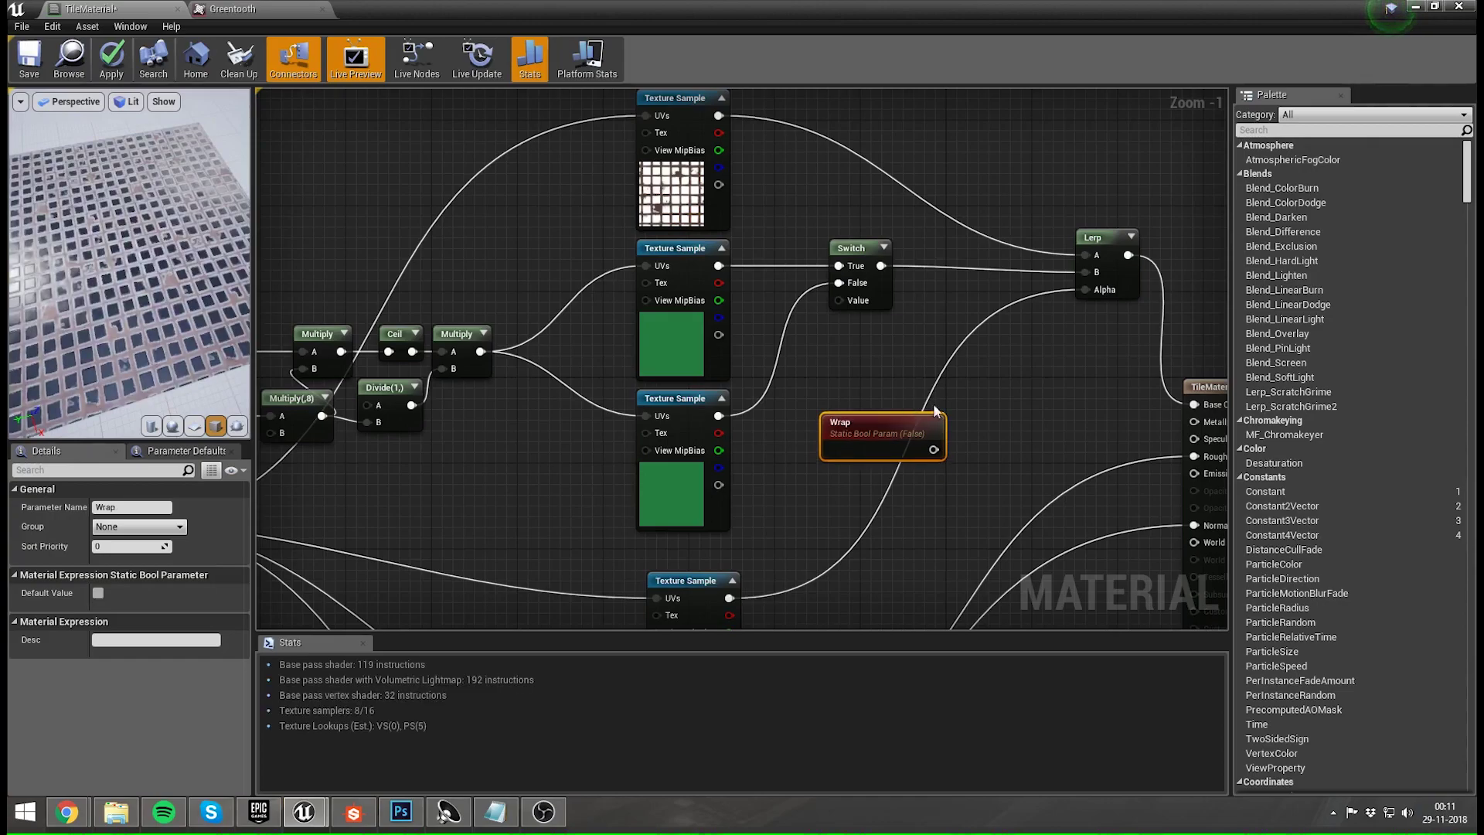
- Wire the Wrap parameter to the Switch's Value input and place it beneath the second logo Texture Sample, rearranging the lower samples to make room
{"action": "left_click_drag", "start_coordinate": [934, 449], "coordinate": [841, 299]}
{"action": "left_click_drag", "start_coordinate": [858, 431], "coordinate": [700, 535]}
{"action": "right_click_drag", "start_coordinate": [701, 535], "coordinate": [774, 266]}
{"action": "scroll", "coordinate": [716, 460], "scroll_direction": "down", "scroll_amount": 3}
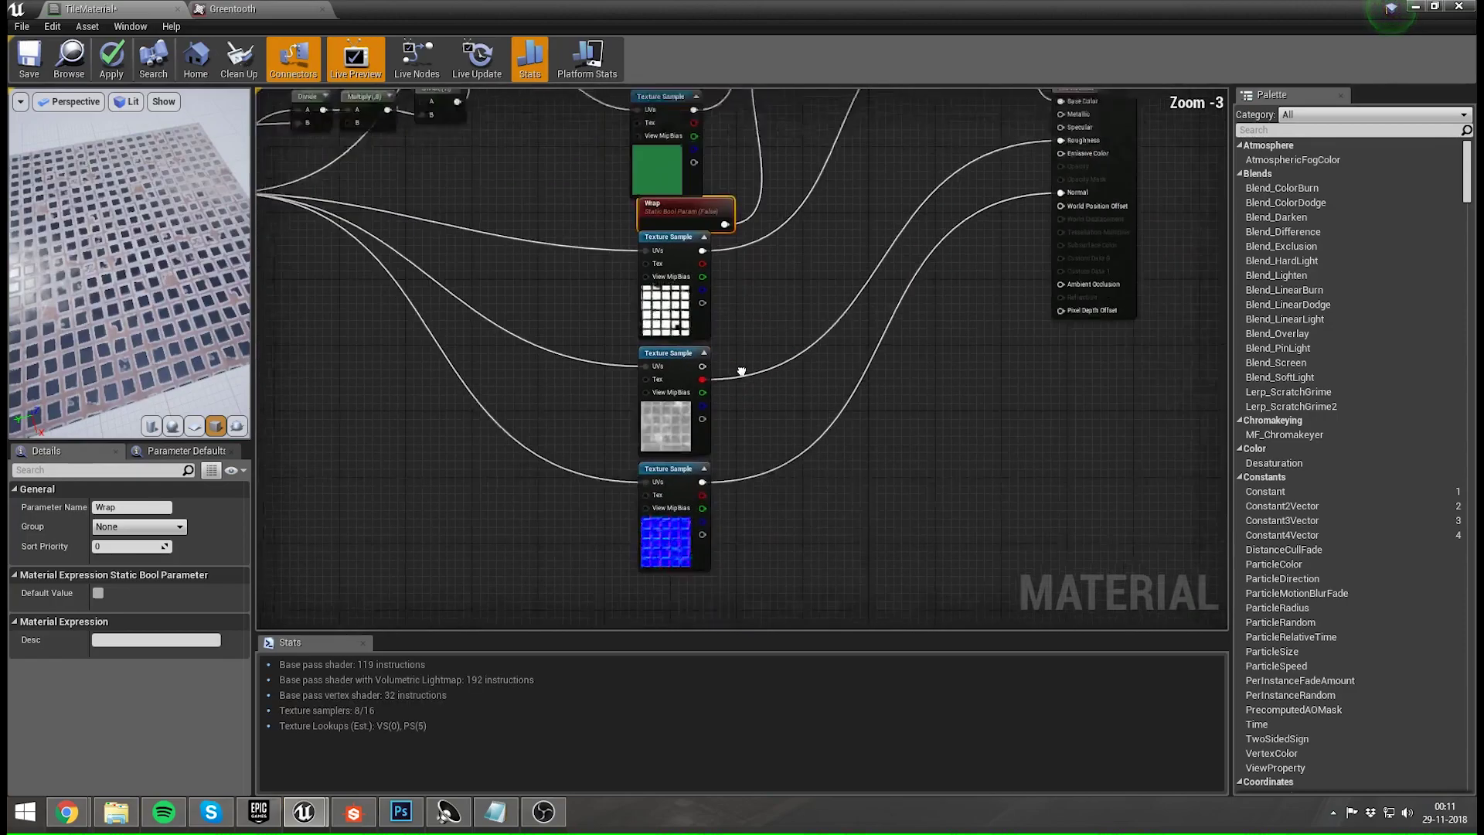
{"action": "left_click_drag", "start_coordinate": [716, 460], "coordinate": [623, 227]}
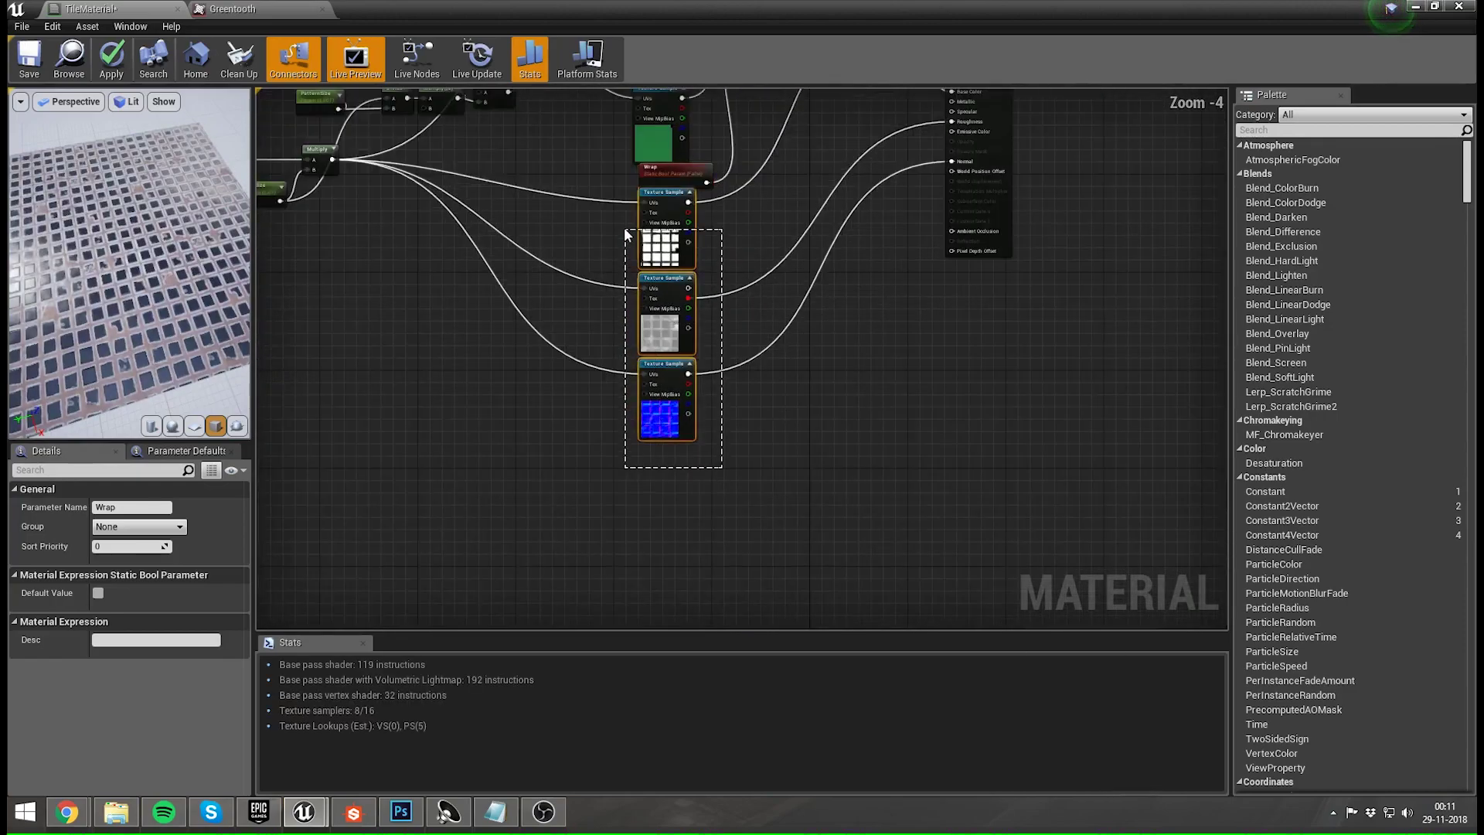
{"action": "scroll", "coordinate": [711, 220], "scroll_direction": "up", "scroll_amount": 2}
{"action": "left_click", "coordinate": [712, 221]}
{"action": "right_click_drag", "start_coordinate": [713, 221], "coordinate": [800, 341]}
{"action": "scroll", "coordinate": [800, 341], "scroll_direction": "up", "scroll_amount": 2}
{"action": "left_click_drag", "start_coordinate": [729, 268], "coordinate": [692, 284]}
{"action": "right_click_drag", "start_coordinate": [691, 281], "coordinate": [694, 546]}
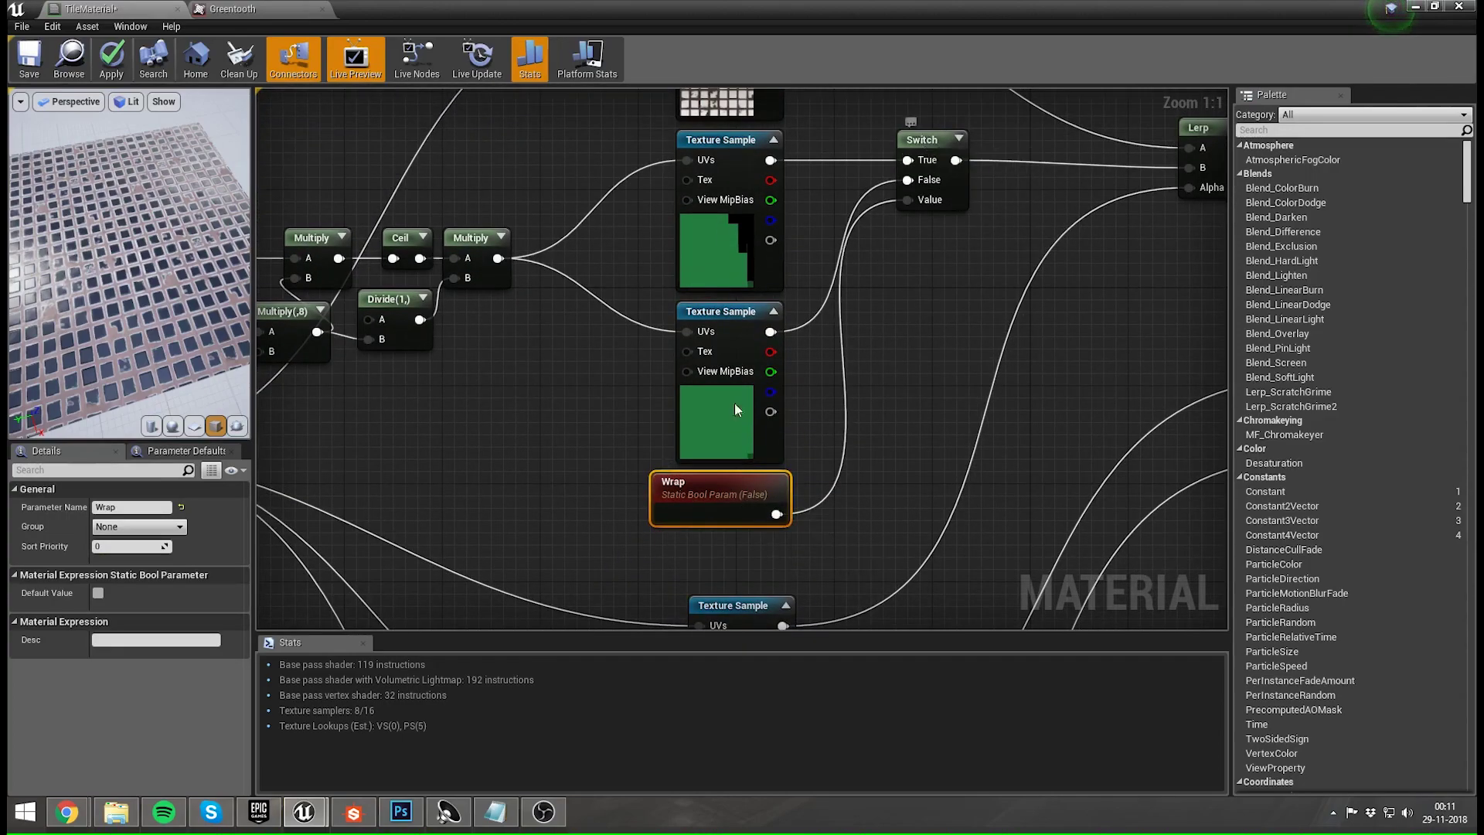
- Check the settings of both logo Texture Samples and apply the material changes
{"action": "left_click", "coordinate": [740, 223]}
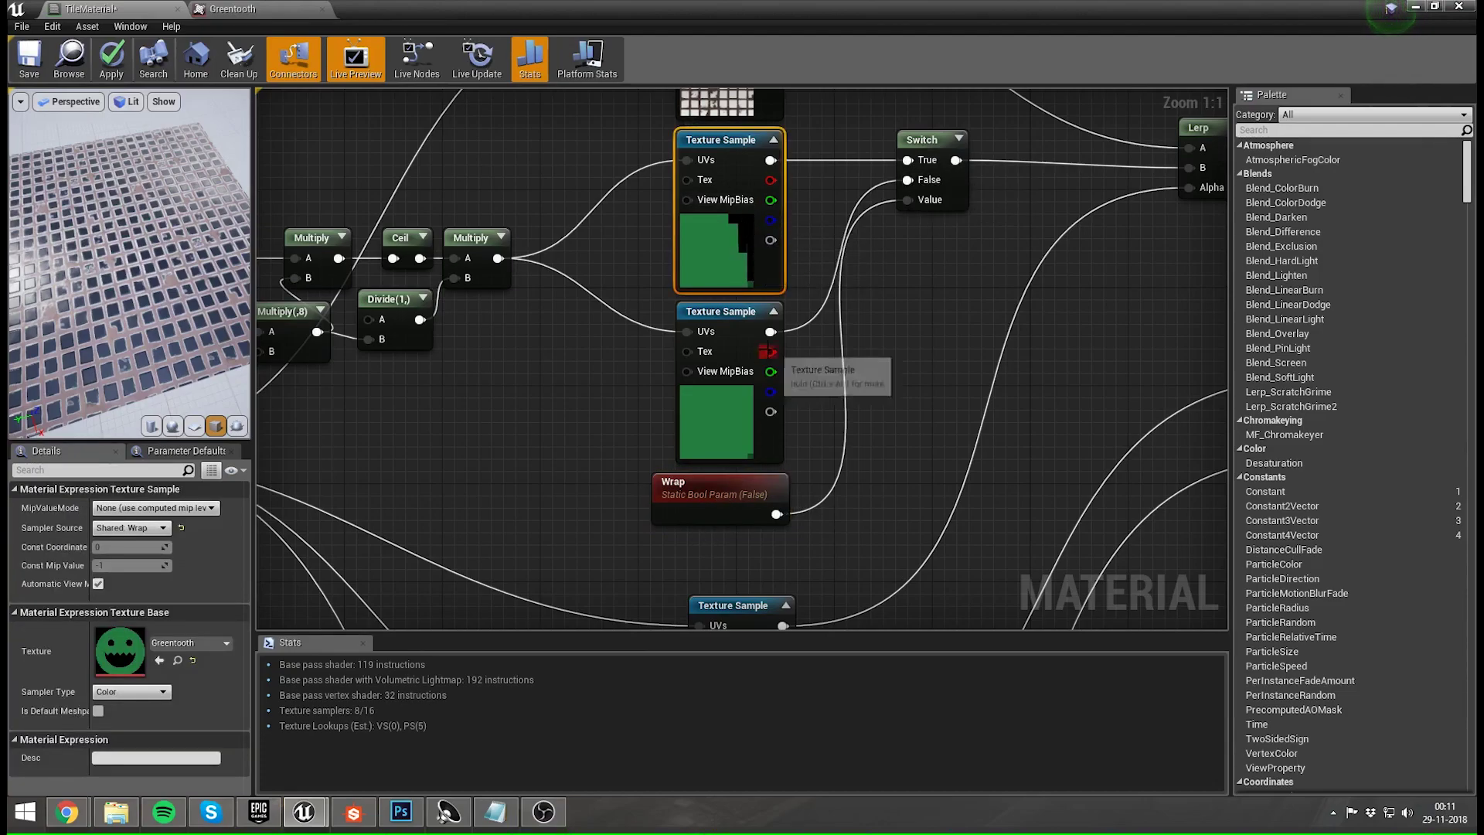
{"action": "left_click", "coordinate": [737, 417]}
{"action": "left_click", "coordinate": [728, 246]}
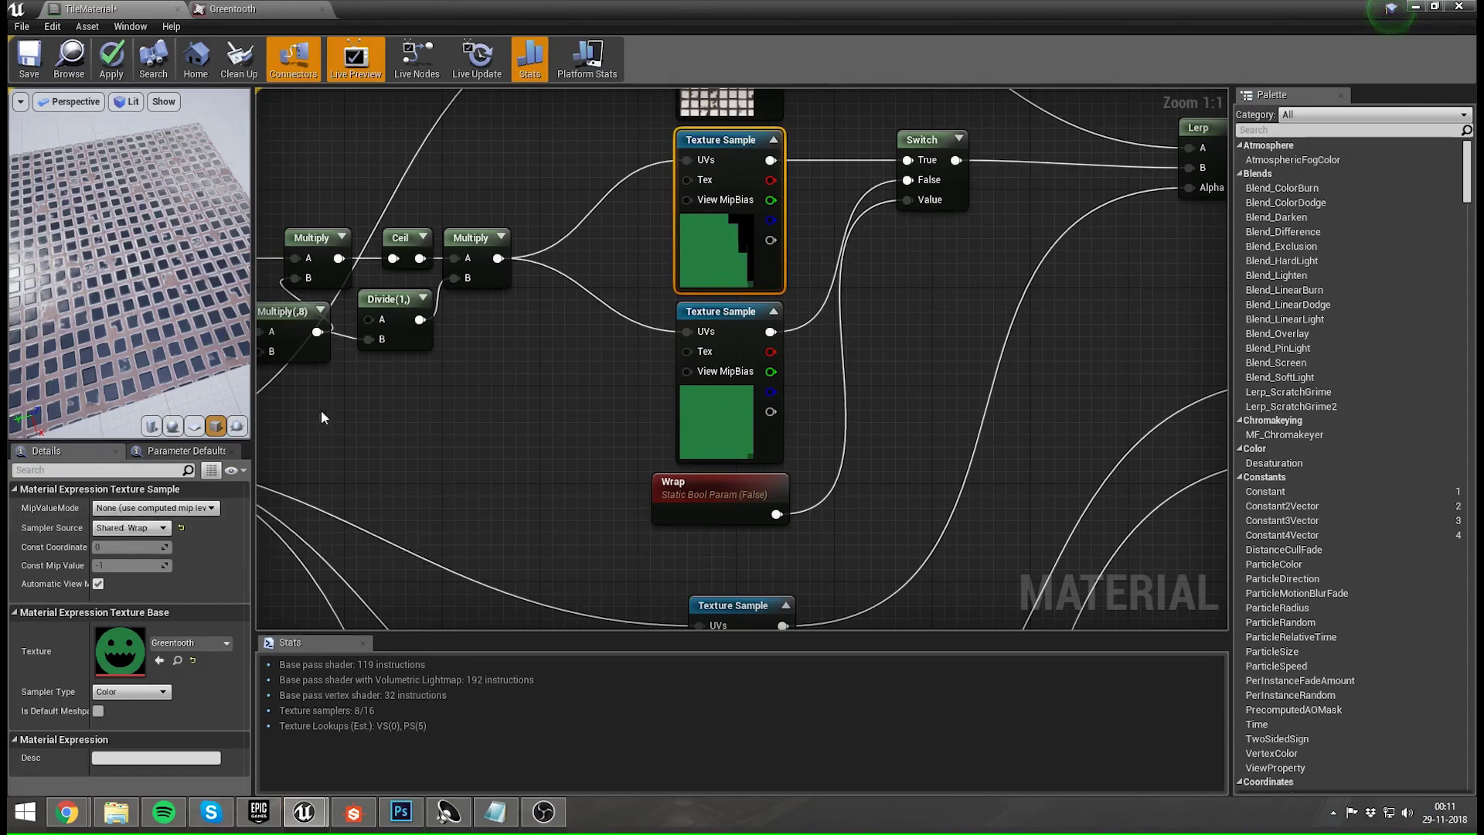
{"action": "left_click", "coordinate": [405, 361]}
{"action": "scroll", "coordinate": [405, 360], "scroll_direction": "down", "scroll_amount": 2}
{"action": "right_click_drag", "start_coordinate": [595, 304], "coordinate": [718, 353]}
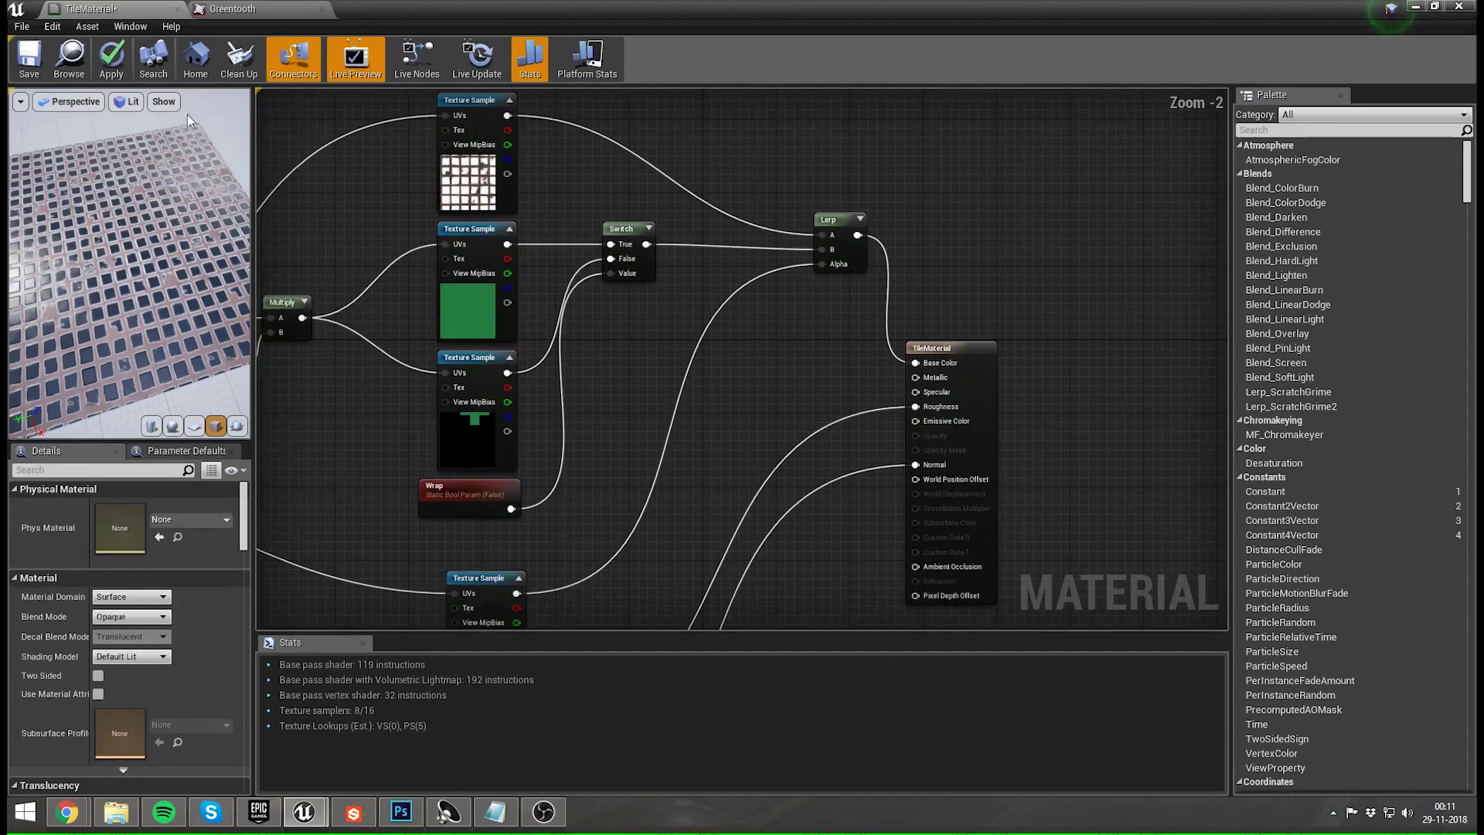
{"action": "left_click", "coordinate": [113, 55]}
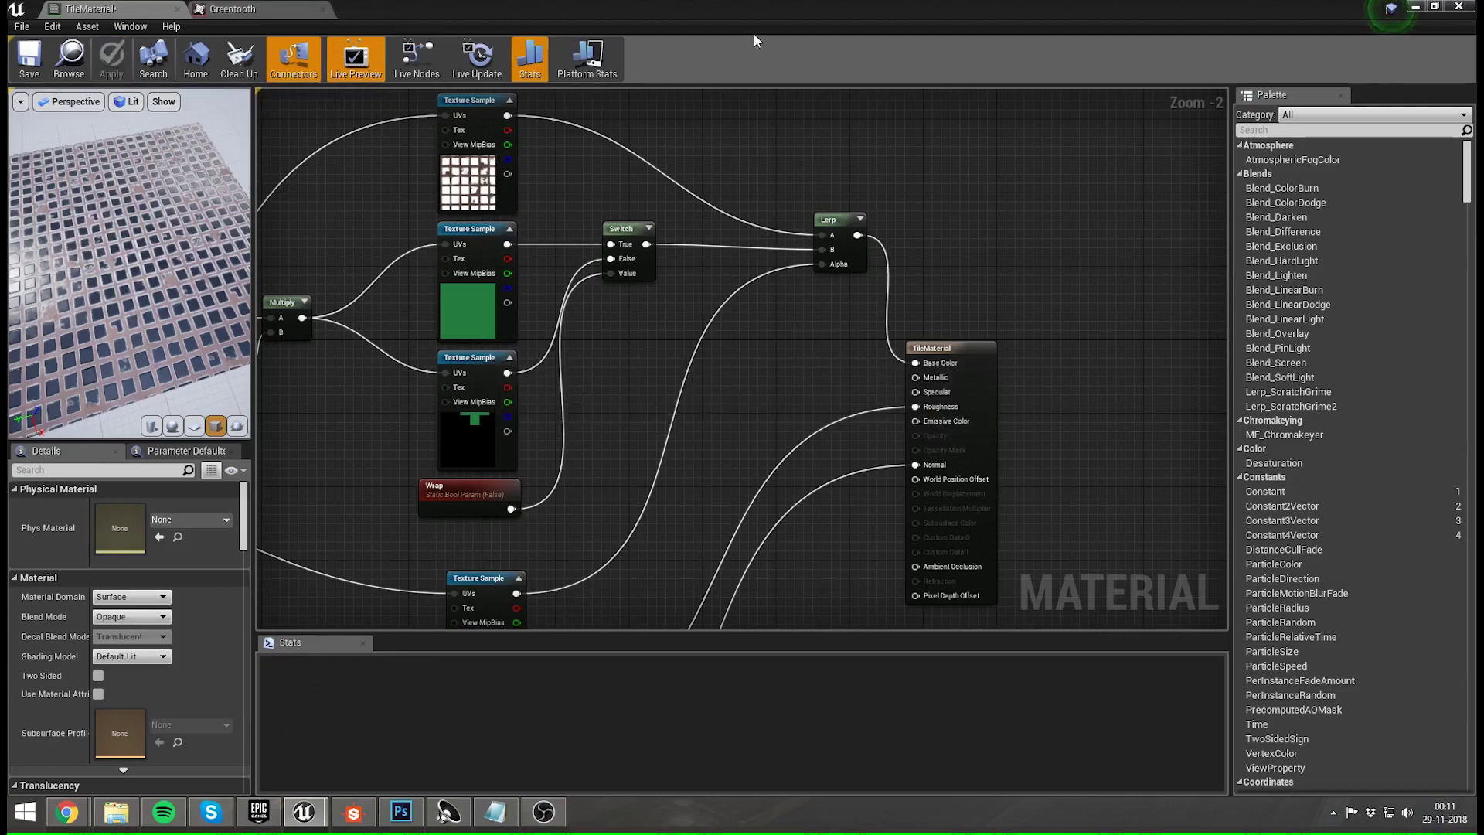
- Locate TileMaterial in the Content Browser, create the material instance TileMaterial_Inst from it and open the instance
{"action": "left_click_drag", "start_coordinate": [881, 10], "coordinate": [1190, 68]}
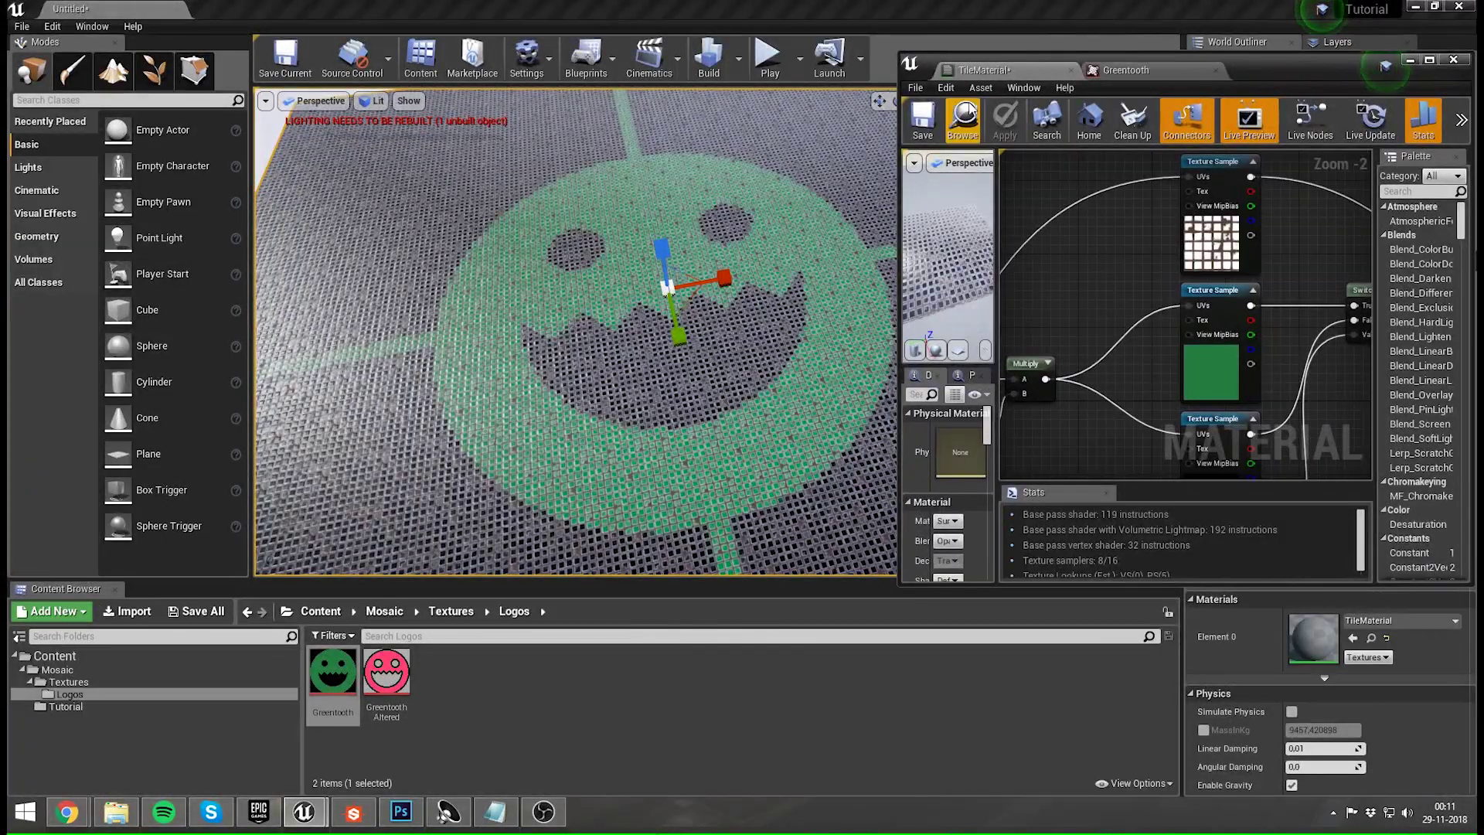
{"action": "left_click", "coordinate": [946, 132]}
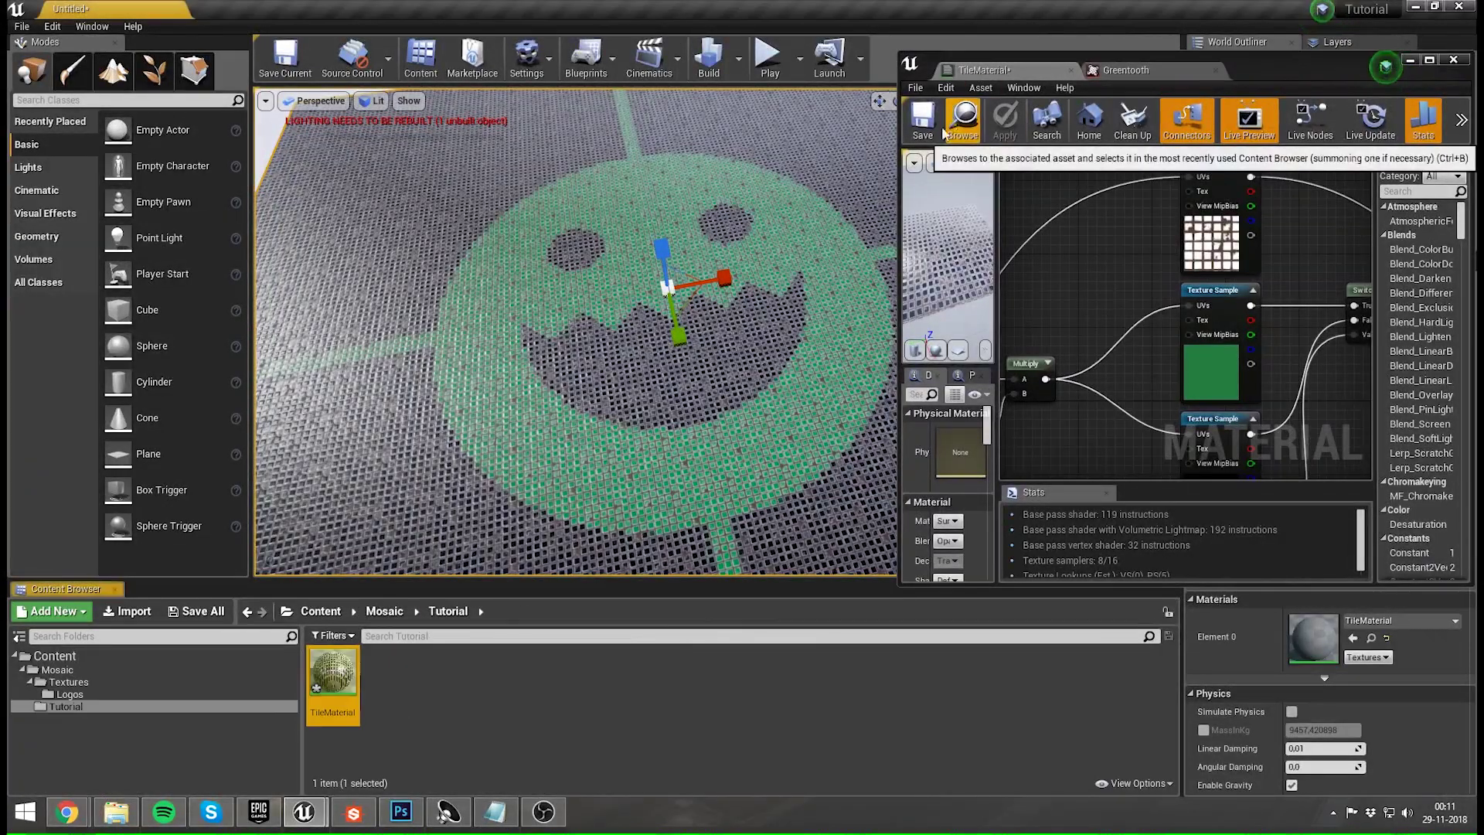
{"action": "right_click", "coordinate": [342, 664]}
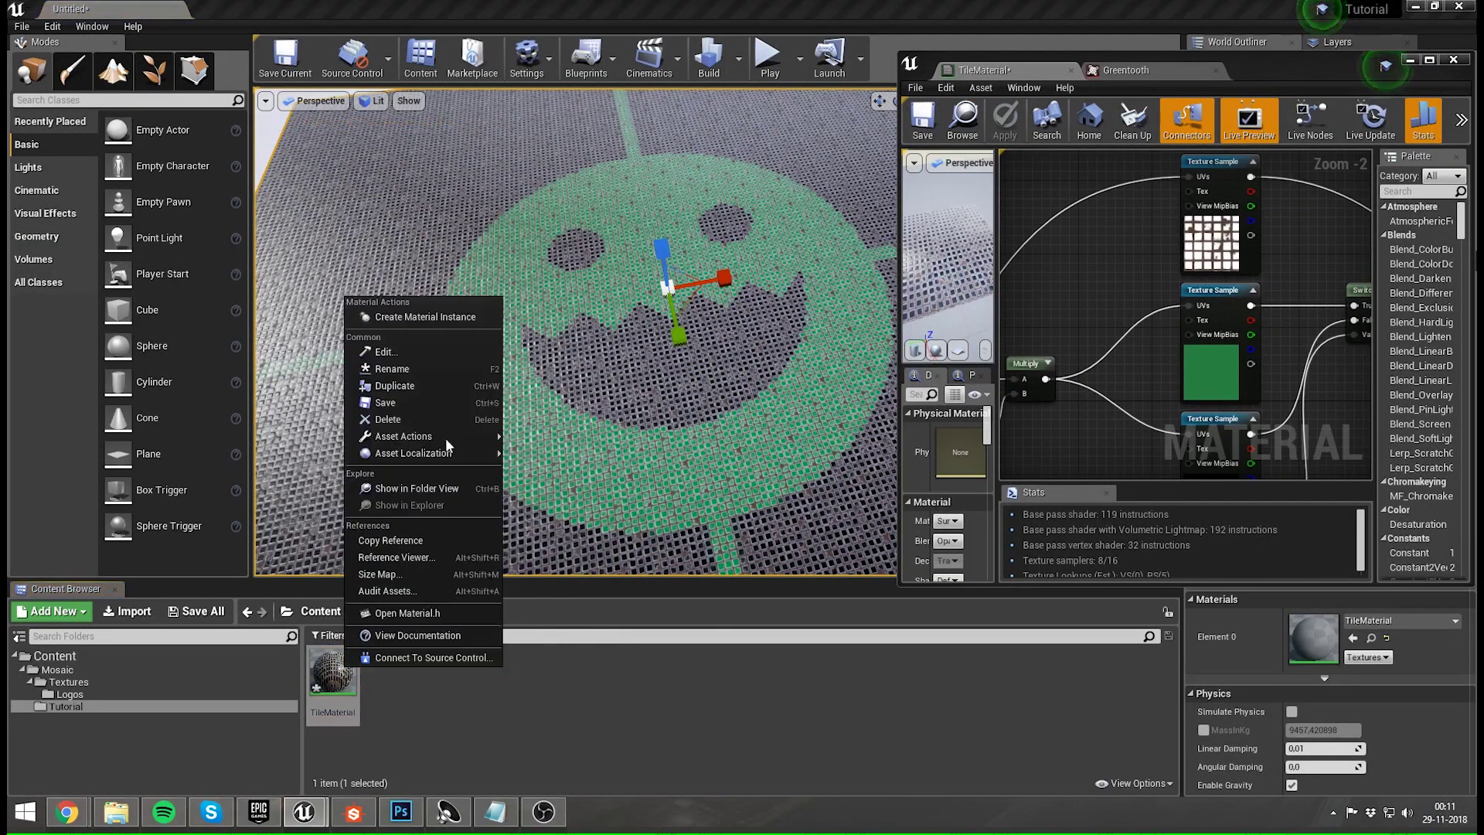
{"action": "left_click", "coordinate": [430, 318]}
{"action": "key", "text": "Return"}
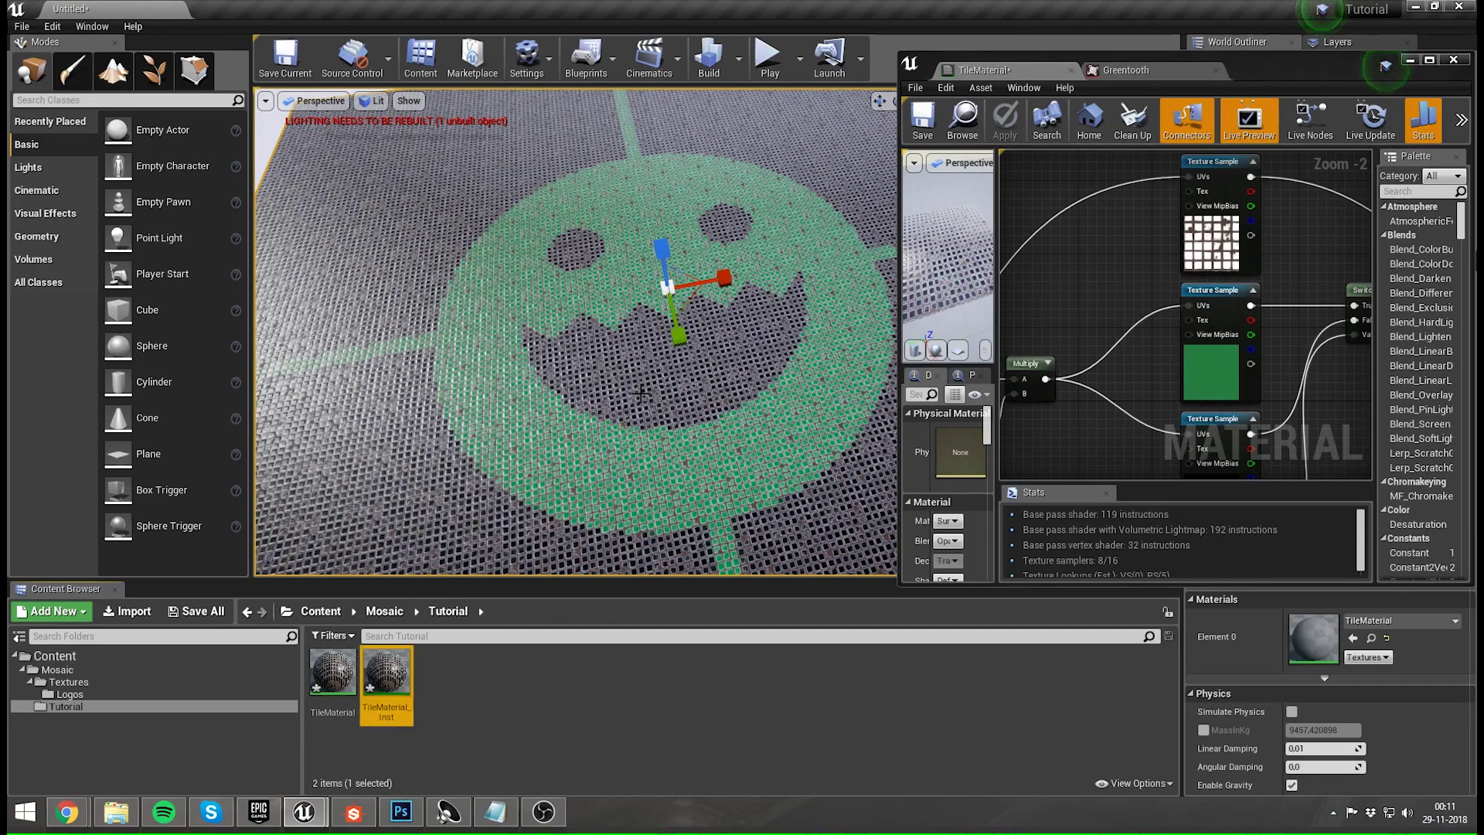
{"action": "key", "text": "Return"}
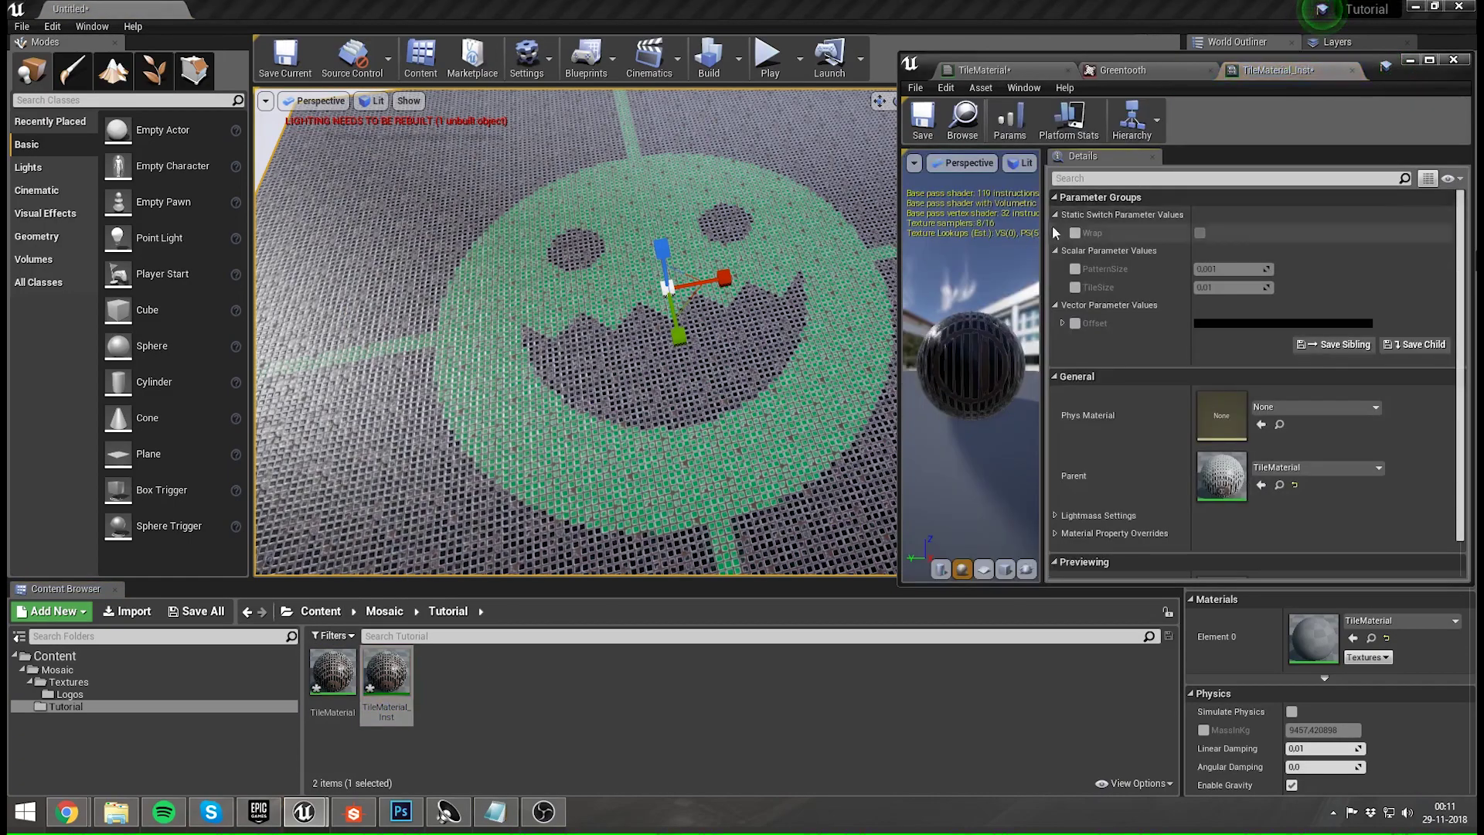
- Assign TileMaterial_Inst to the floor plane in the level and override its Wrap parameter with the value turned on
{"action": "left_click_drag", "start_coordinate": [385, 670], "coordinate": [599, 396]}
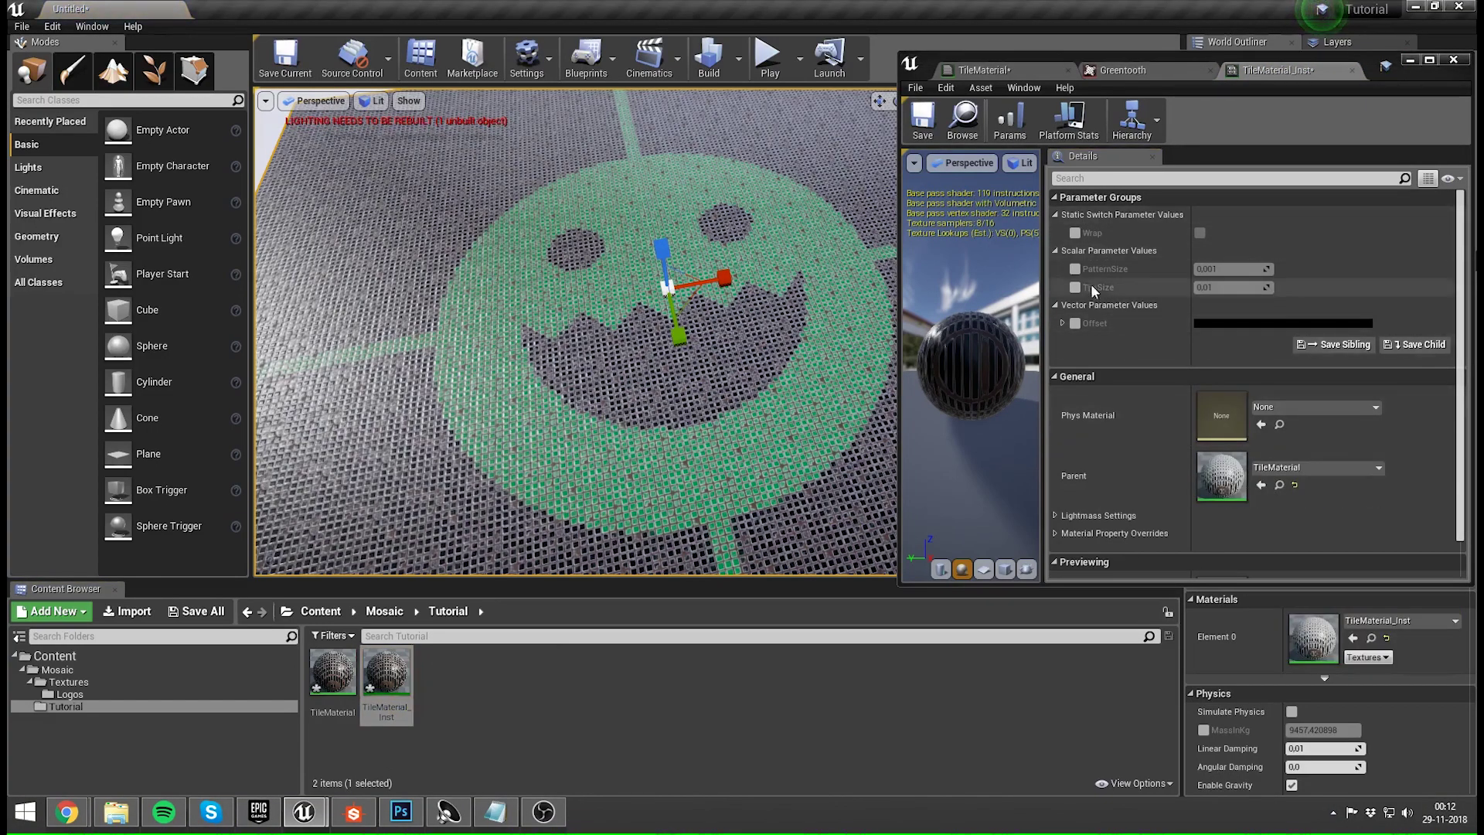
{"action": "left_click", "coordinate": [1074, 231]}
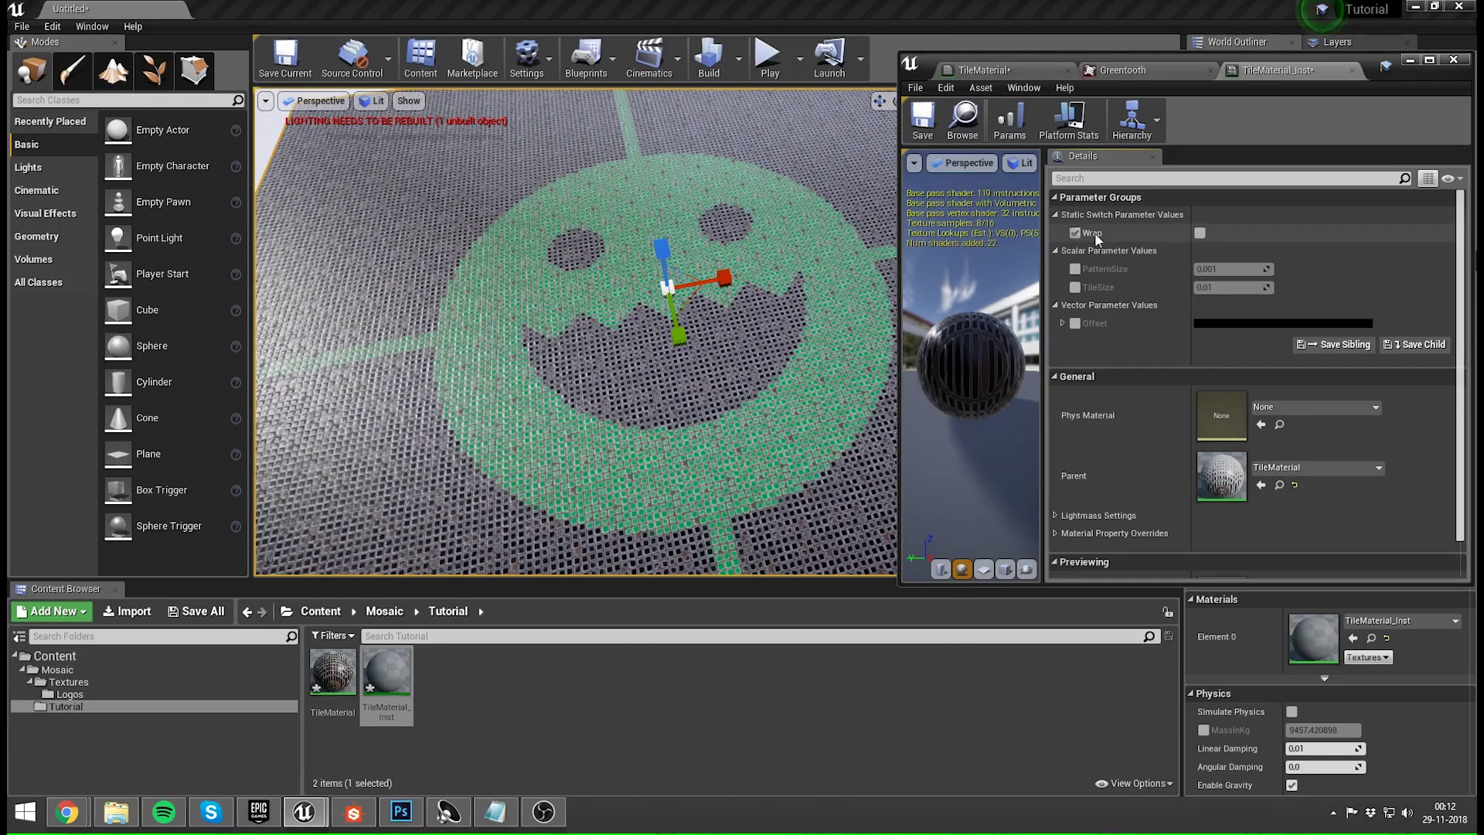
{"action": "left_click", "coordinate": [1199, 233]}
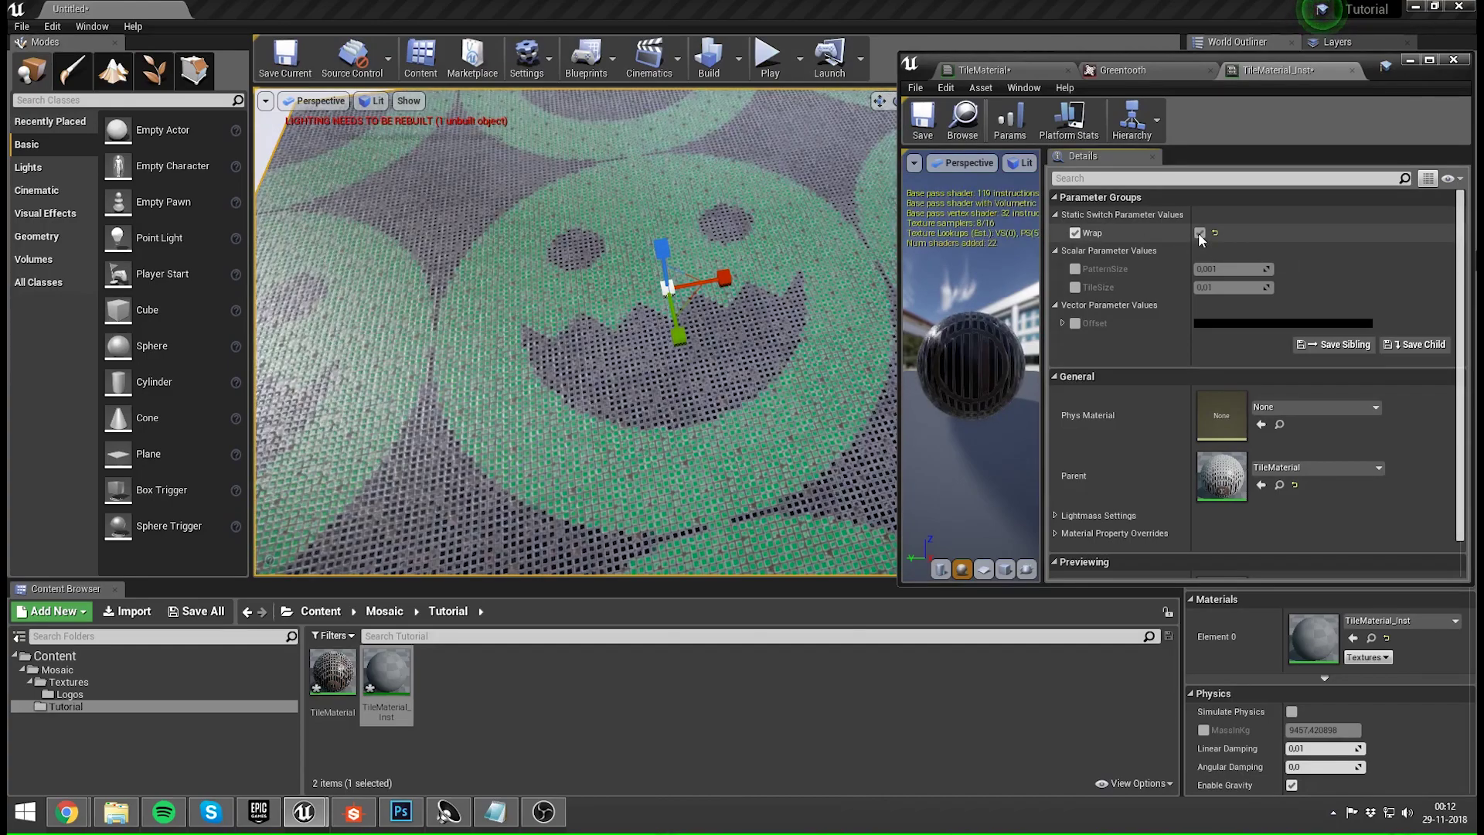
{"action": "right_click_drag", "start_coordinate": [868, 272], "coordinate": [831, 274]}
{"action": "key", "text": "f"}
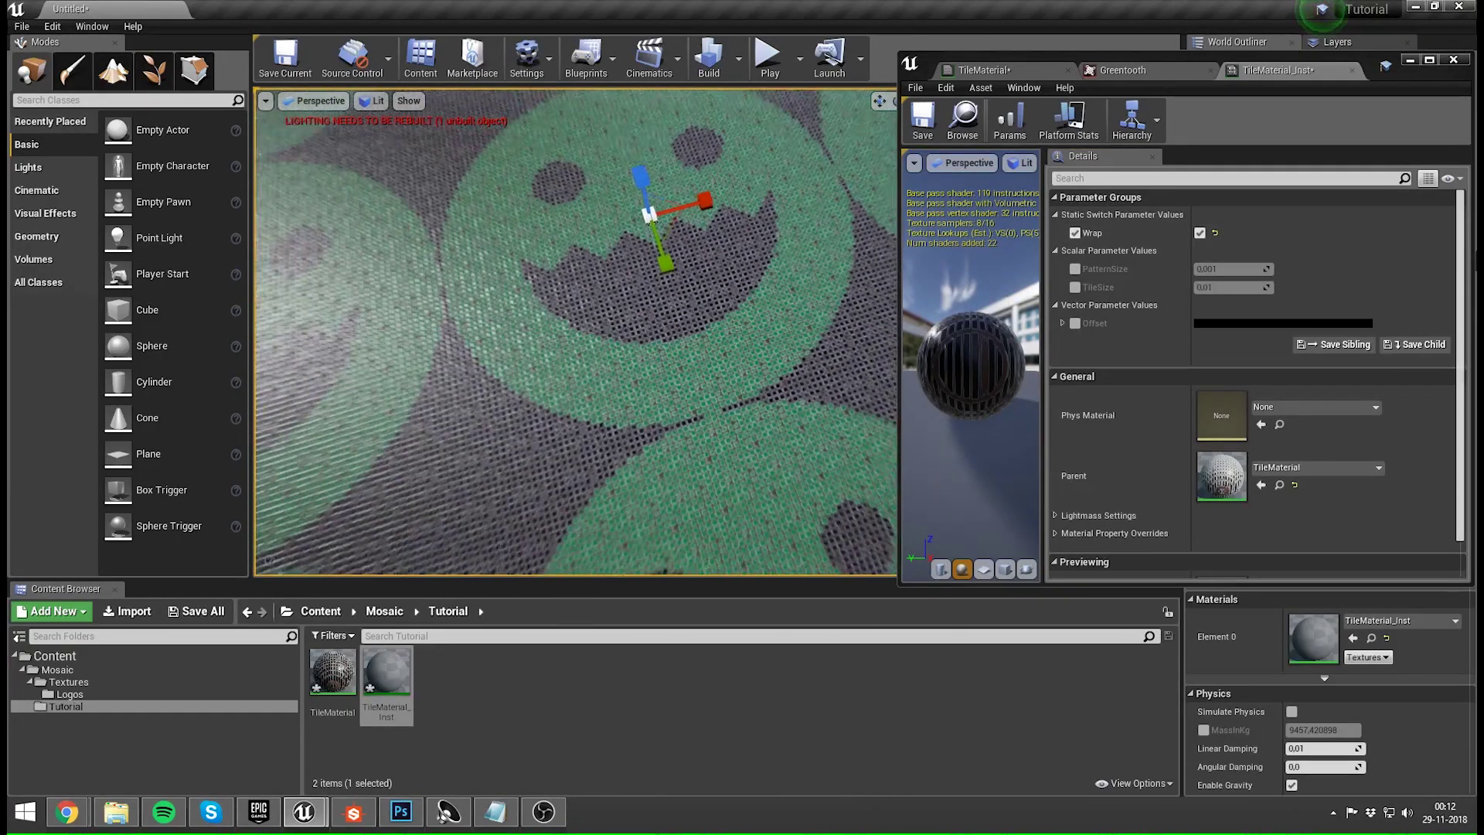
- Turn the instance's Wrap value off and override PatternSize with 0,002
{"action": "left_click", "coordinate": [1200, 233]}
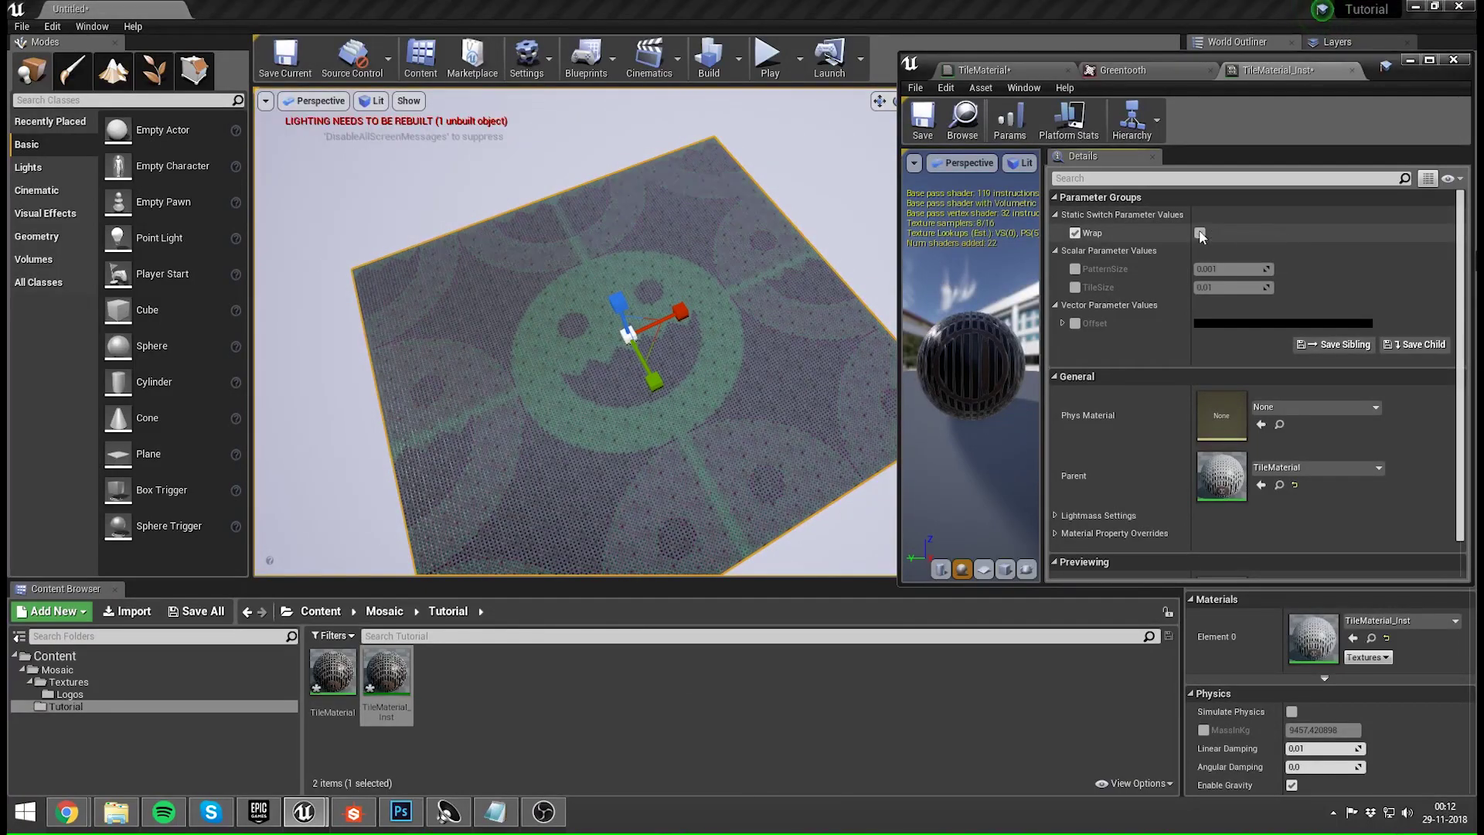
{"action": "left_click", "coordinate": [1075, 269]}
{"action": "left_click", "coordinate": [1231, 269]}
{"action": "type", "text": "0.00"}
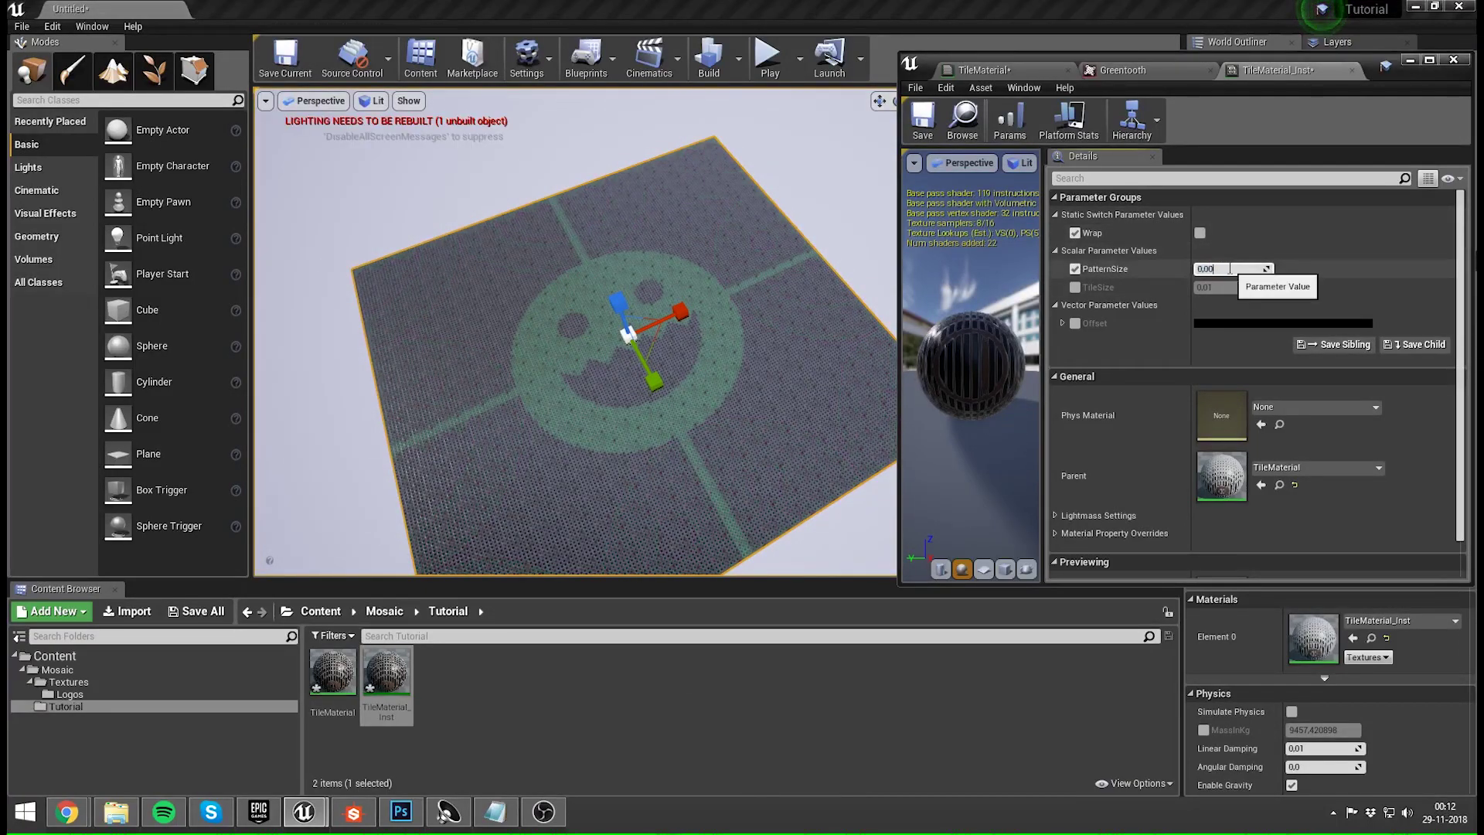
{"action": "key", "text": "Return"}
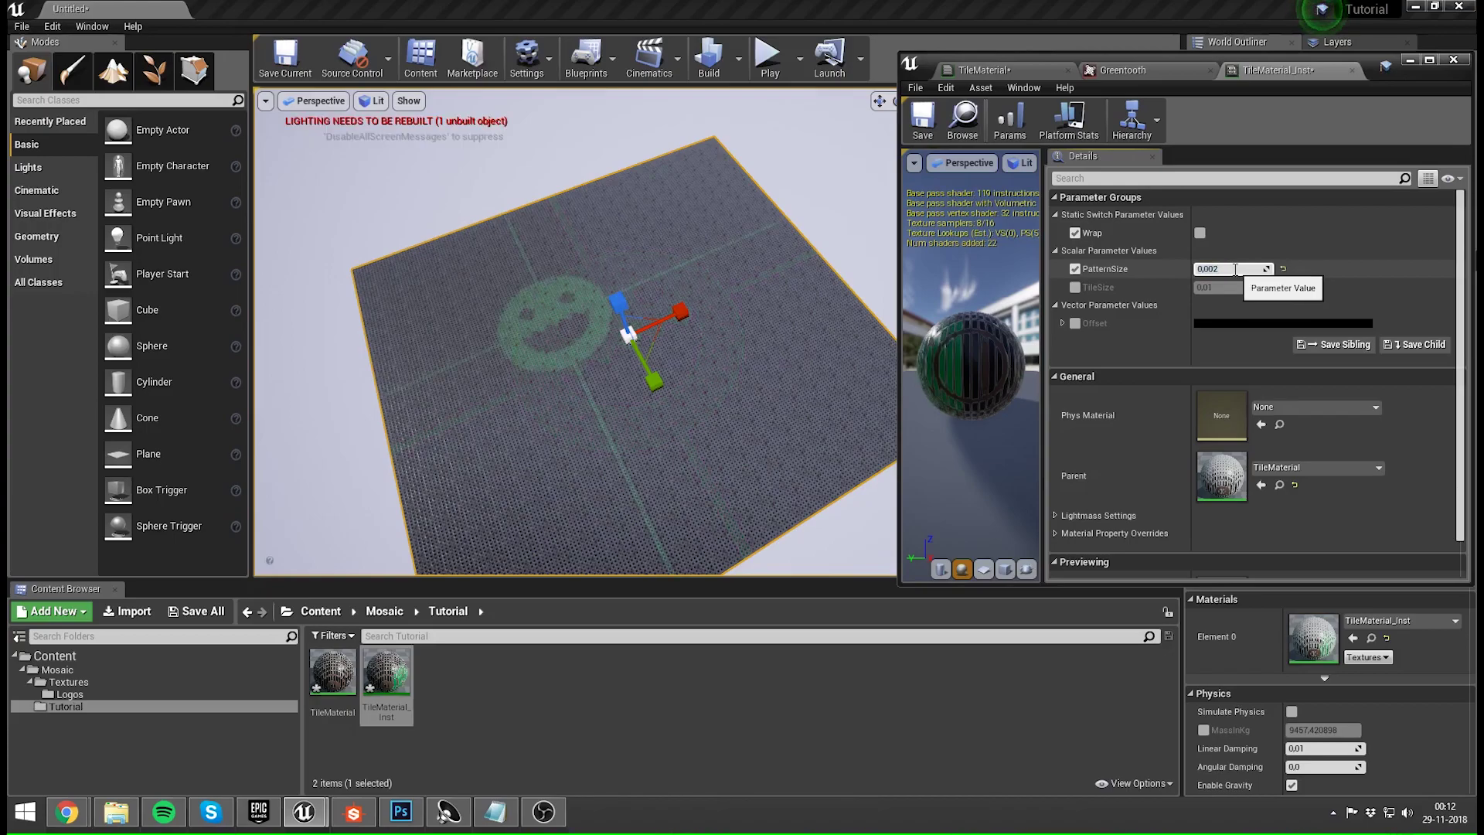
- Override the instance's Offset parameter and set its red value to 100
{"action": "left_click", "coordinate": [1075, 323]}
{"action": "left_click", "coordinate": [1237, 323]}
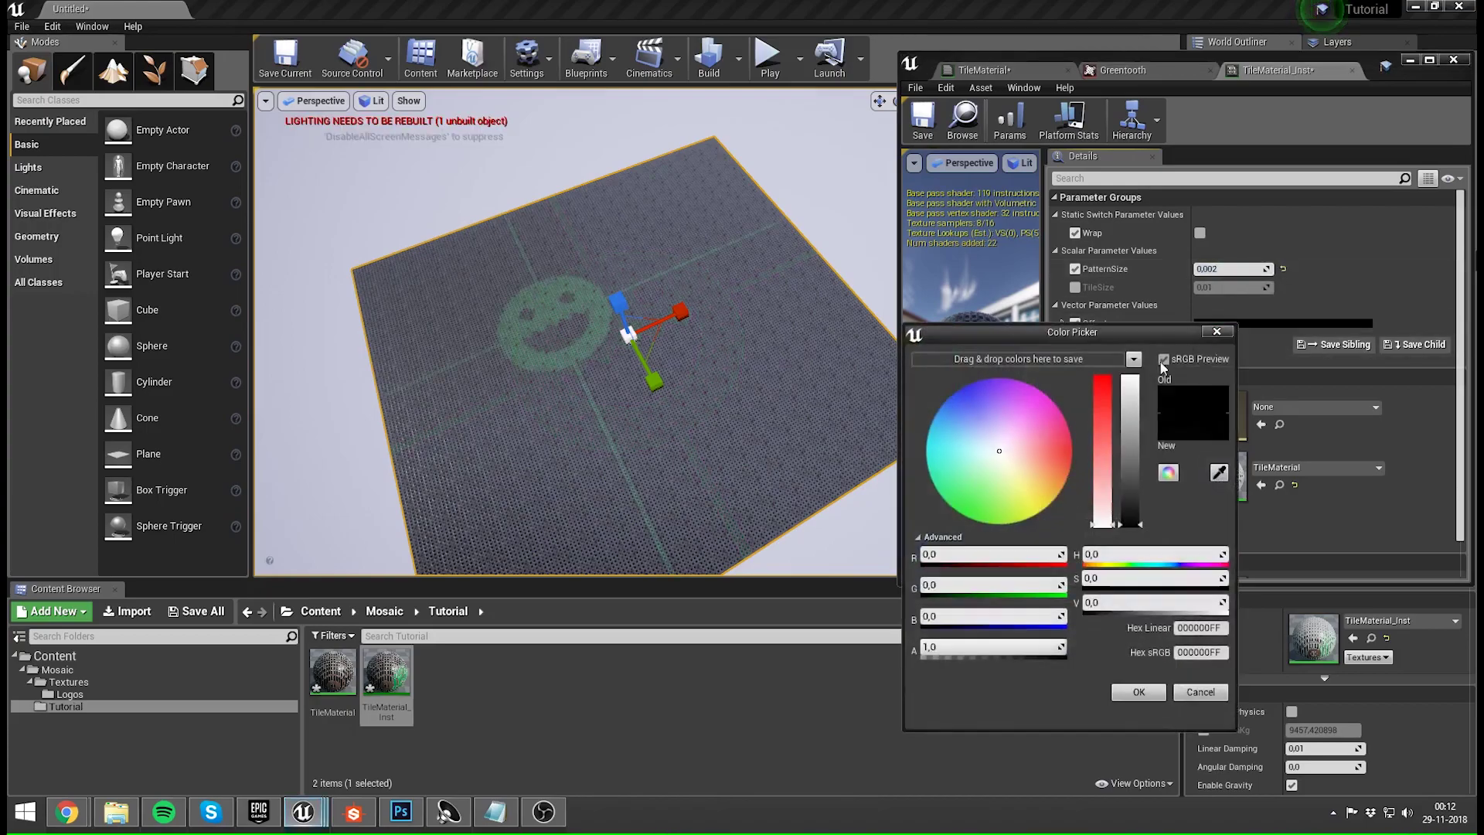
{"action": "left_click", "coordinate": [972, 556]}
{"action": "type", "text": "100"}
{"action": "key", "text": "Return"}
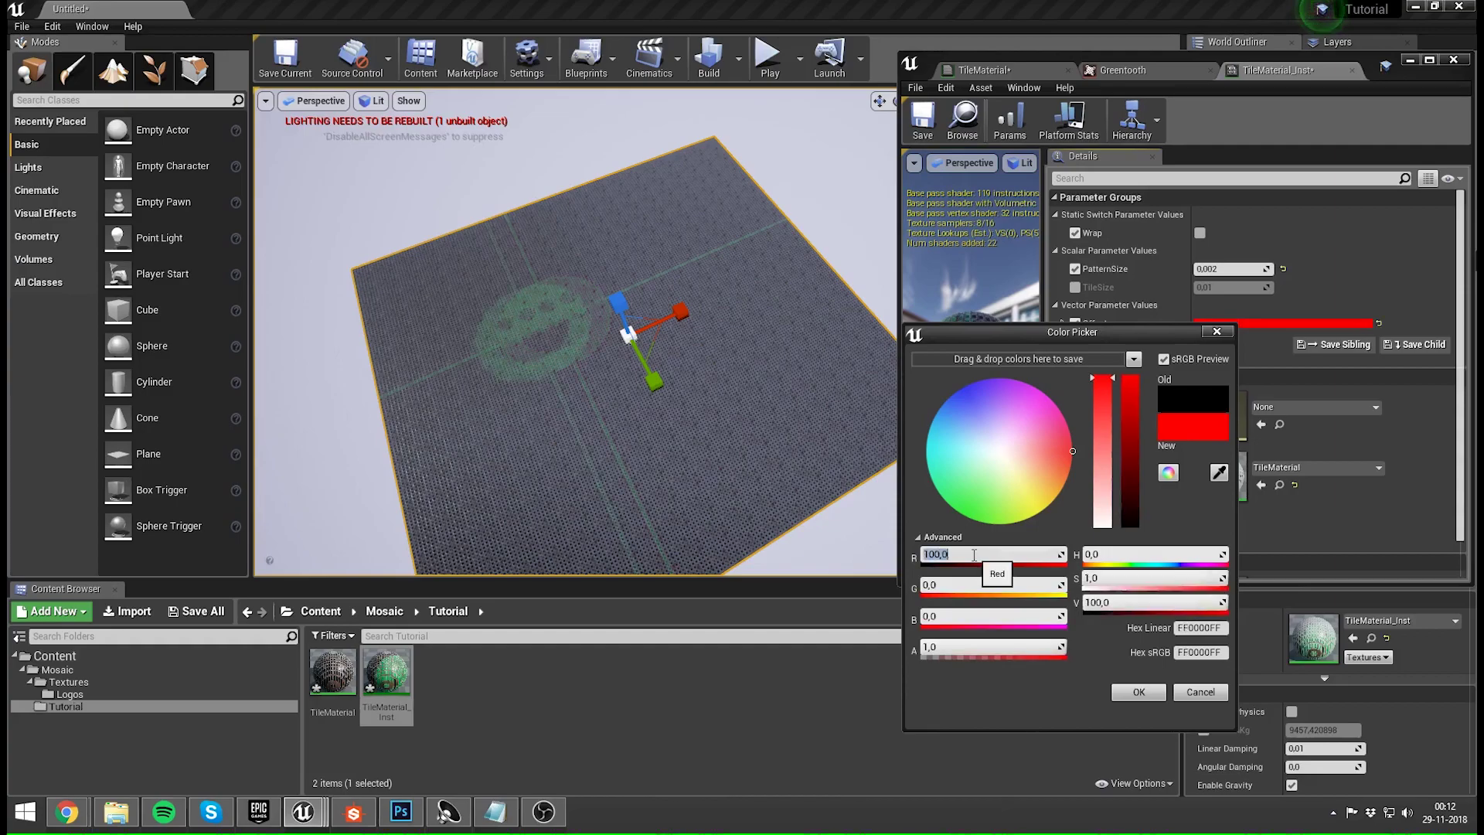
- Reset the Offset's red value to 0 and close the colour picker
{"action": "type", "text": "0"}
{"action": "key", "text": "Return"}
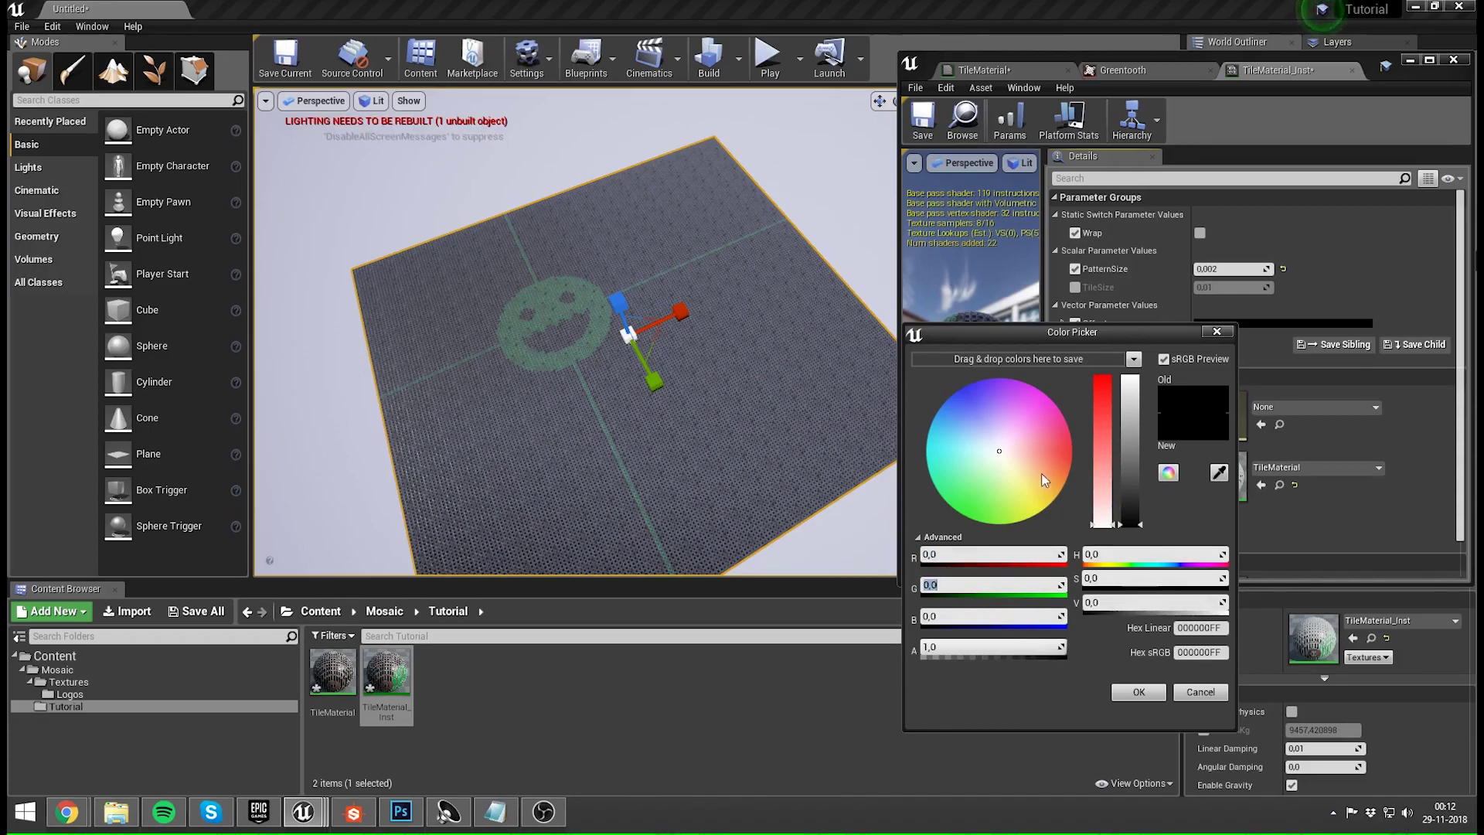
{"action": "left_click", "coordinate": [980, 498]}
{"action": "left_click", "coordinate": [1021, 589]}
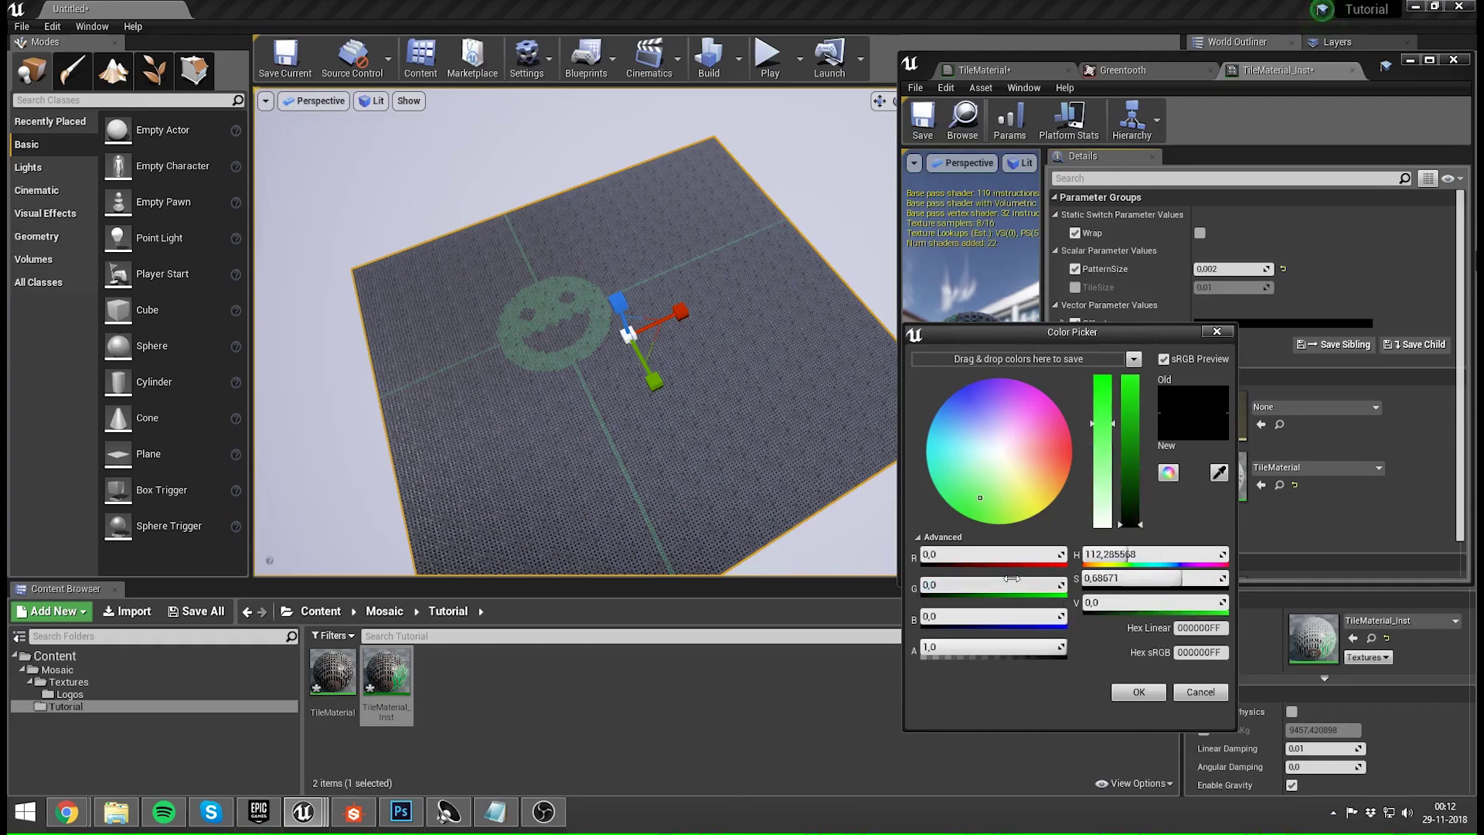
{"action": "left_click", "coordinate": [1217, 333]}
- Expand the Offset parameter and set both its R and G values to -200
{"action": "left_click", "coordinate": [1064, 323]}
{"action": "left_click", "coordinate": [1229, 341]}
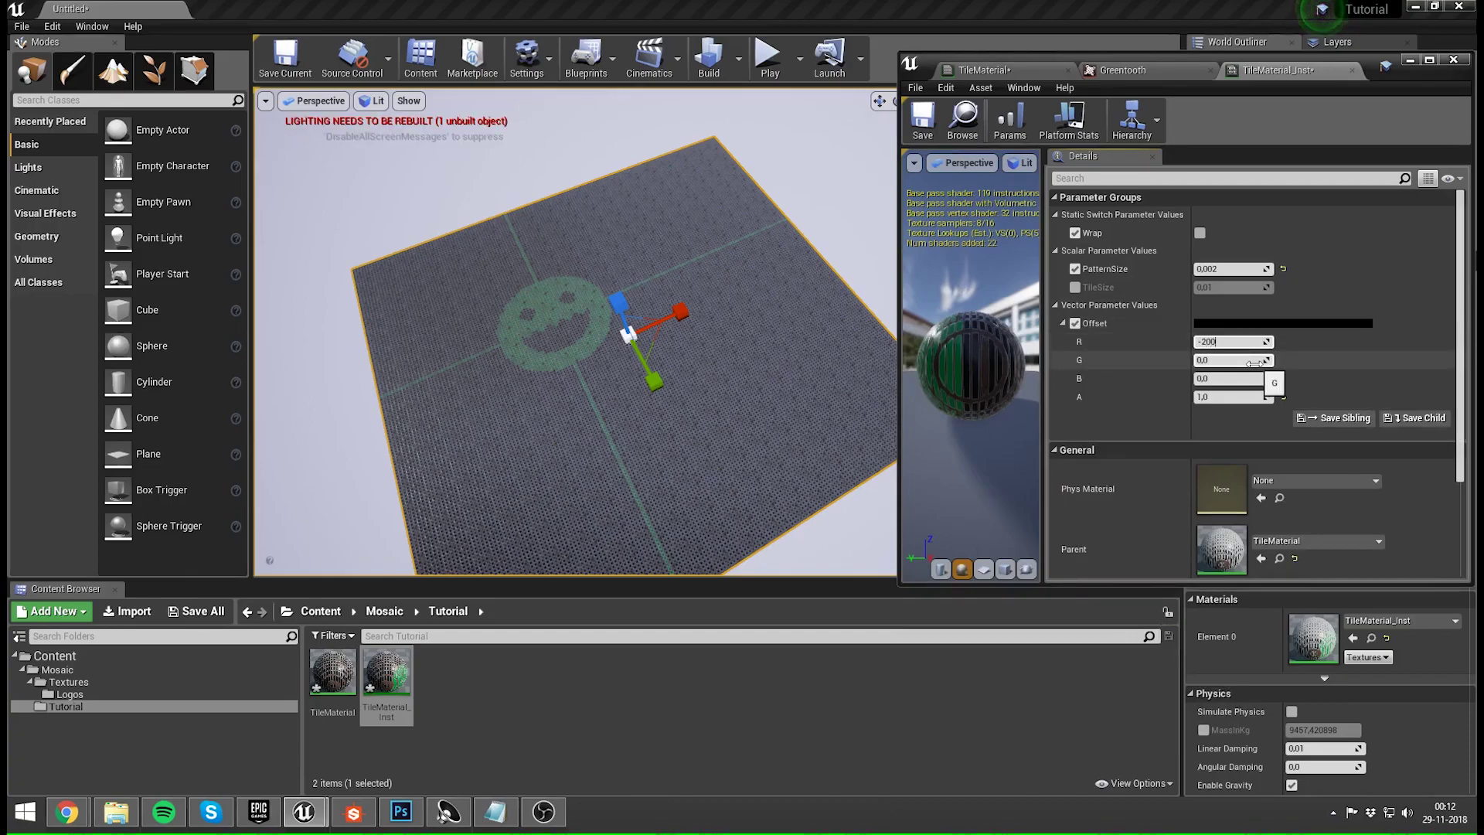
{"action": "type", "text": "-200"}
{"action": "key", "text": "Return"}
{"action": "left_click", "coordinate": [1227, 363]}
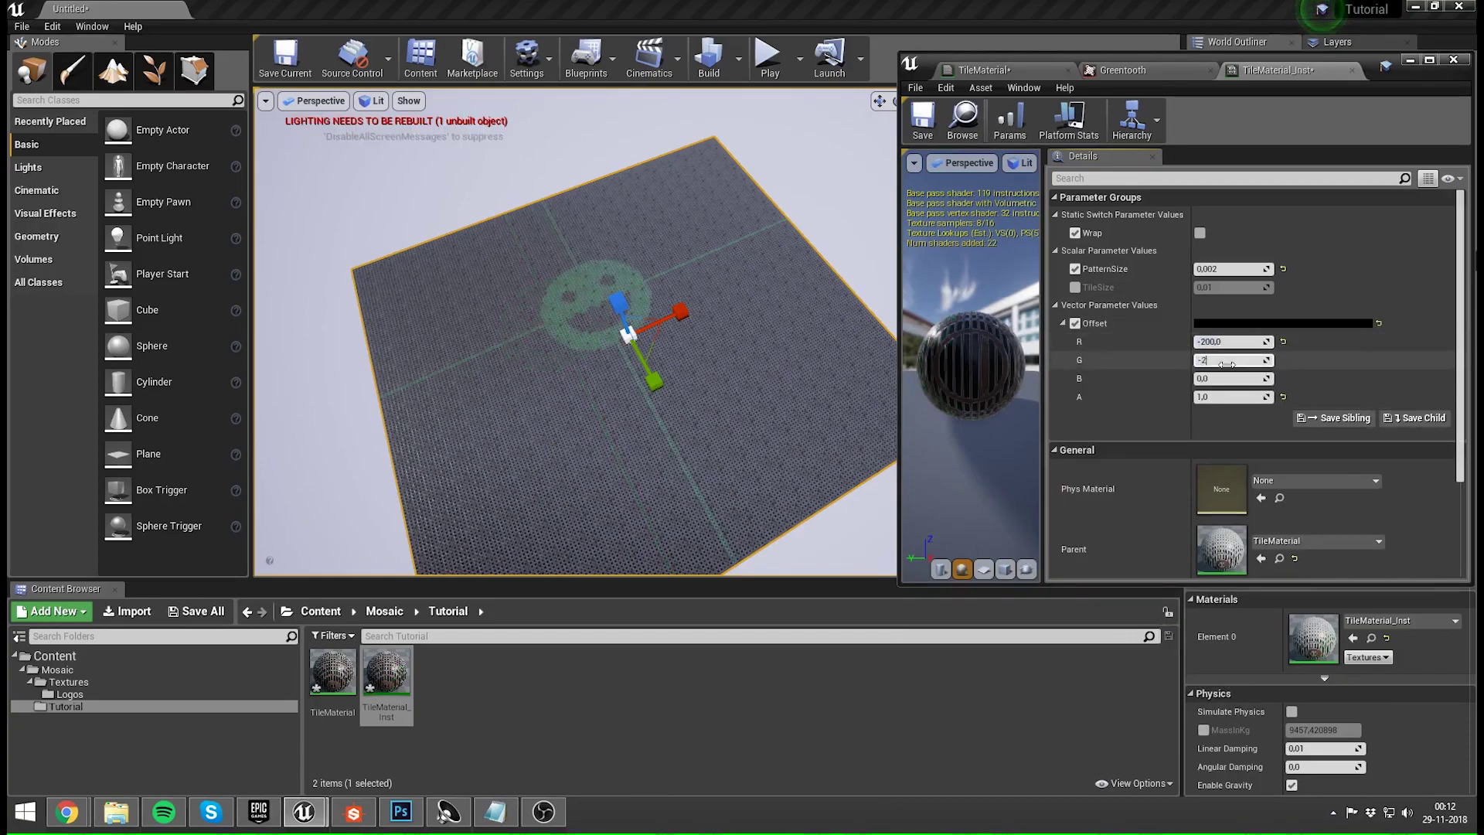
{"action": "type", "text": "-200"}
{"action": "key", "text": "Return"}
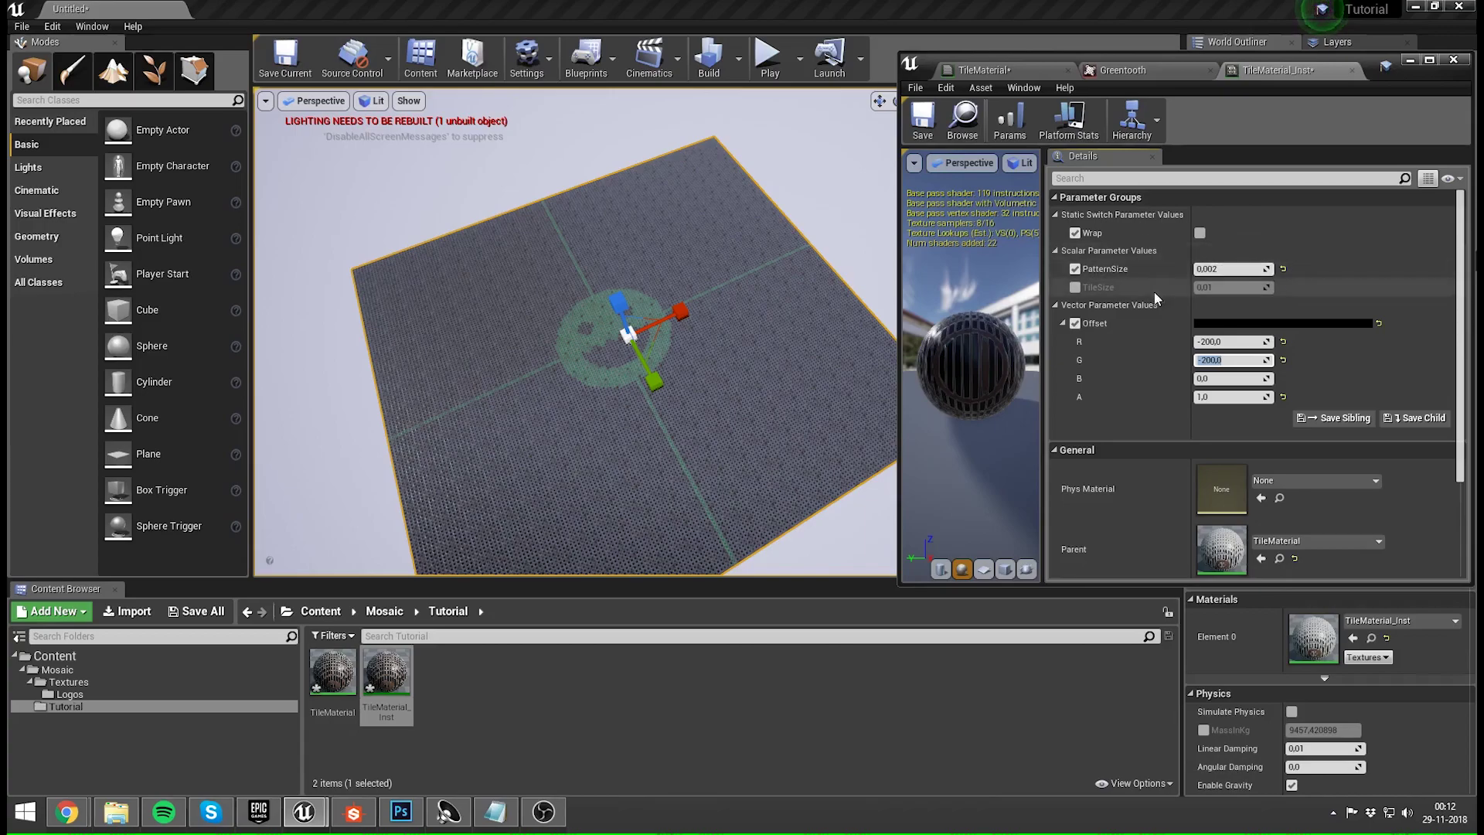
- Set the instance's PatternSize to 0,0005 and return the Offset's R and G values to 0
{"action": "left_click", "coordinate": [1237, 269]}
{"action": "type", "text": "0,0005"}
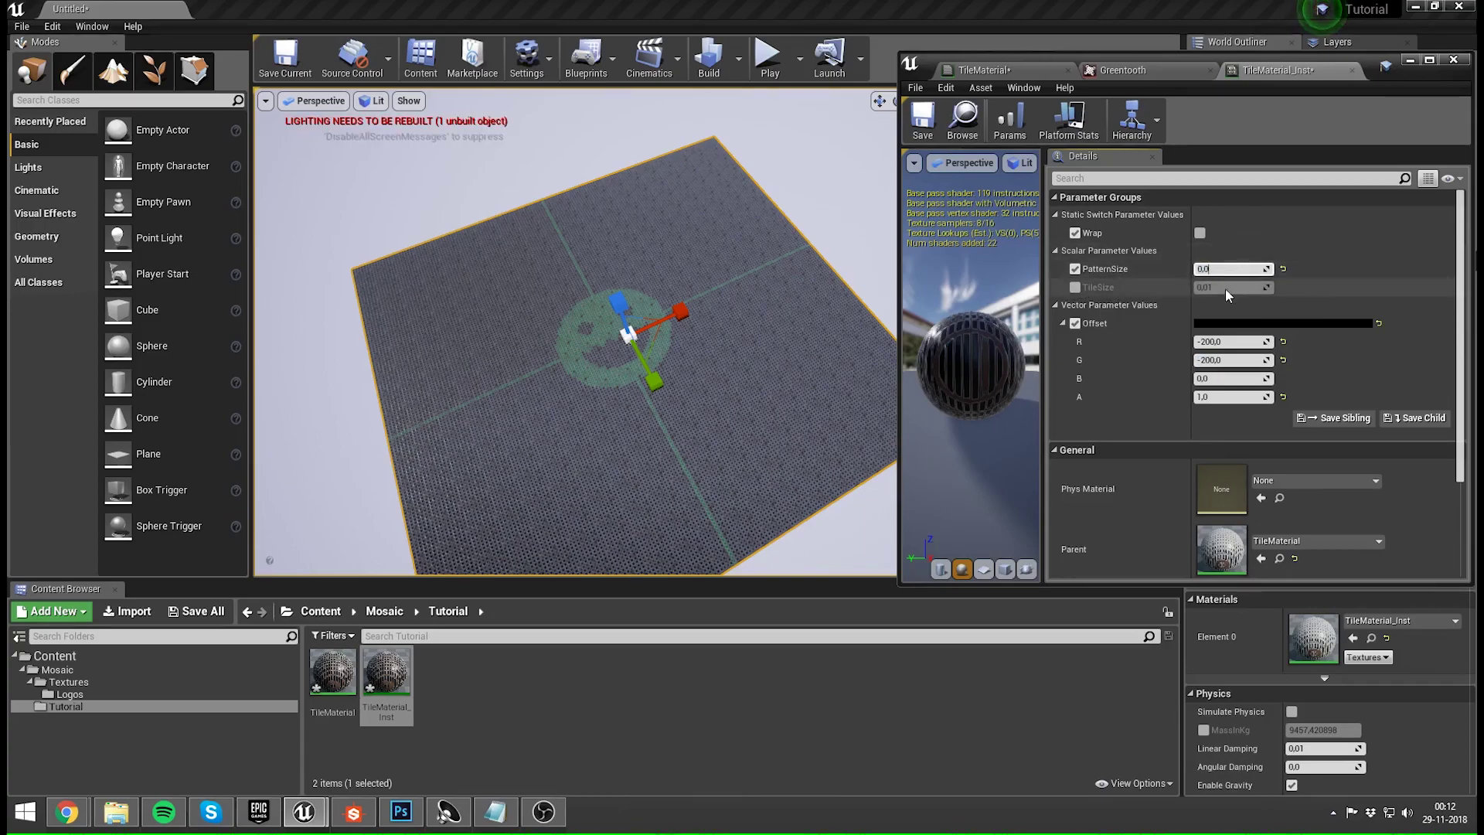
{"action": "key", "text": "Return"}
{"action": "left_click", "coordinate": [1238, 340]}
{"action": "type", "text": "005"}
{"action": "left_click", "coordinate": [1232, 359]}
{"action": "type", "text": "005"}
{"action": "key", "text": "Return"}
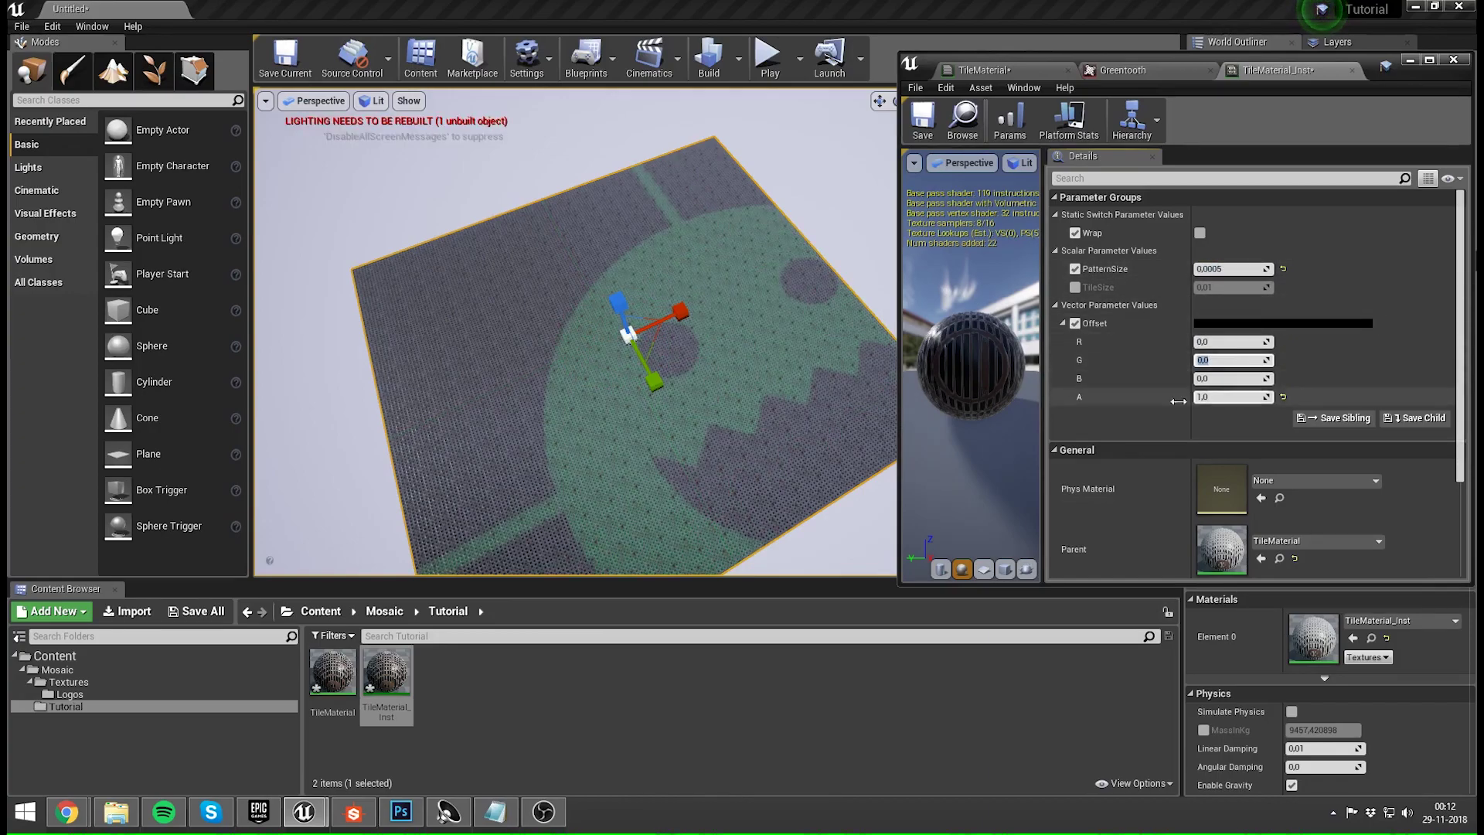
{"action": "right_click_drag", "start_coordinate": [788, 397], "coordinate": [758, 314]}
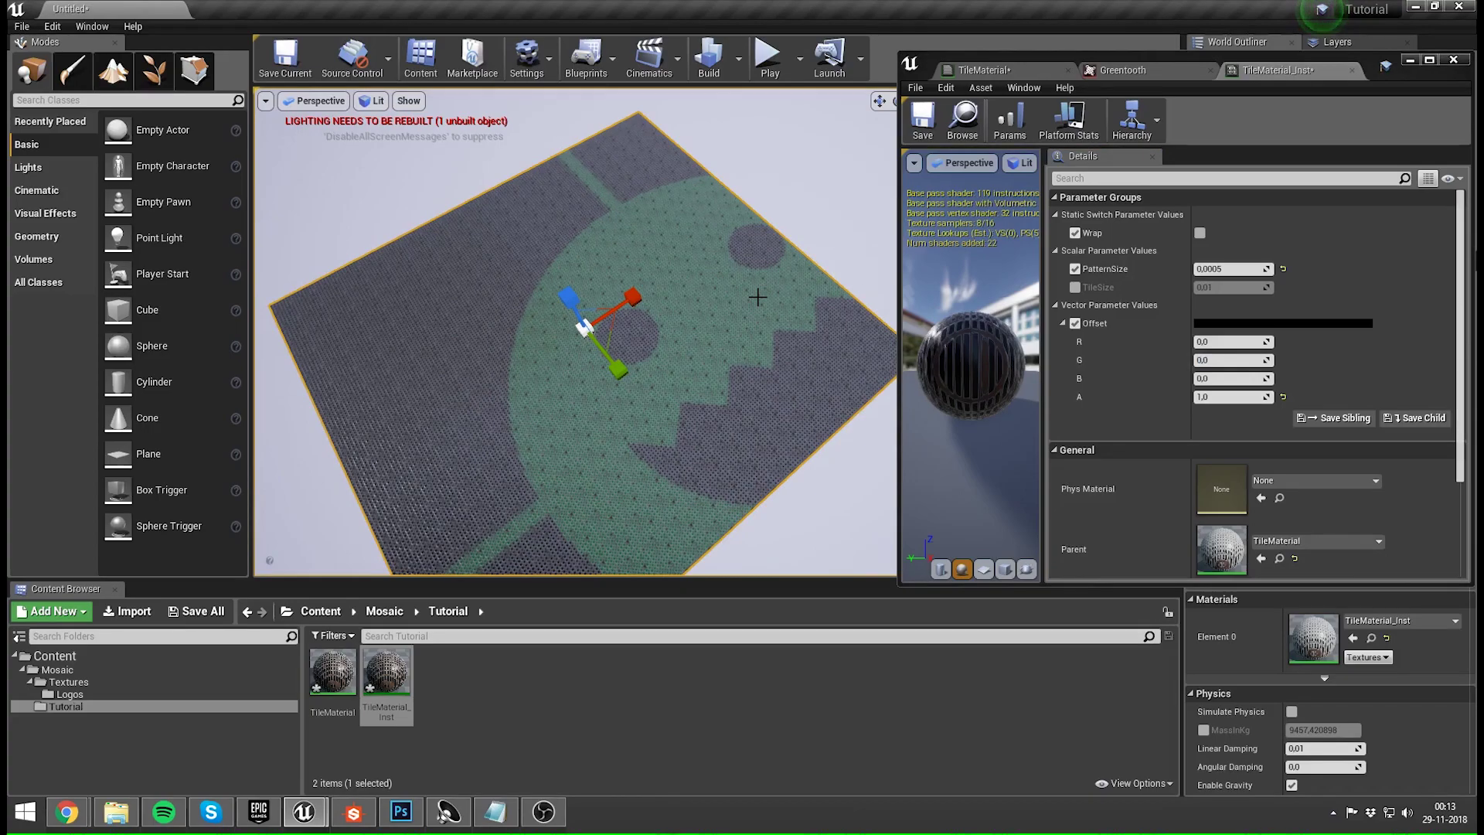
{"action": "right_click_drag", "start_coordinate": [757, 297], "coordinate": [719, 375]}
{"action": "key", "text": "w"}
{"action": "key", "text": "s"}
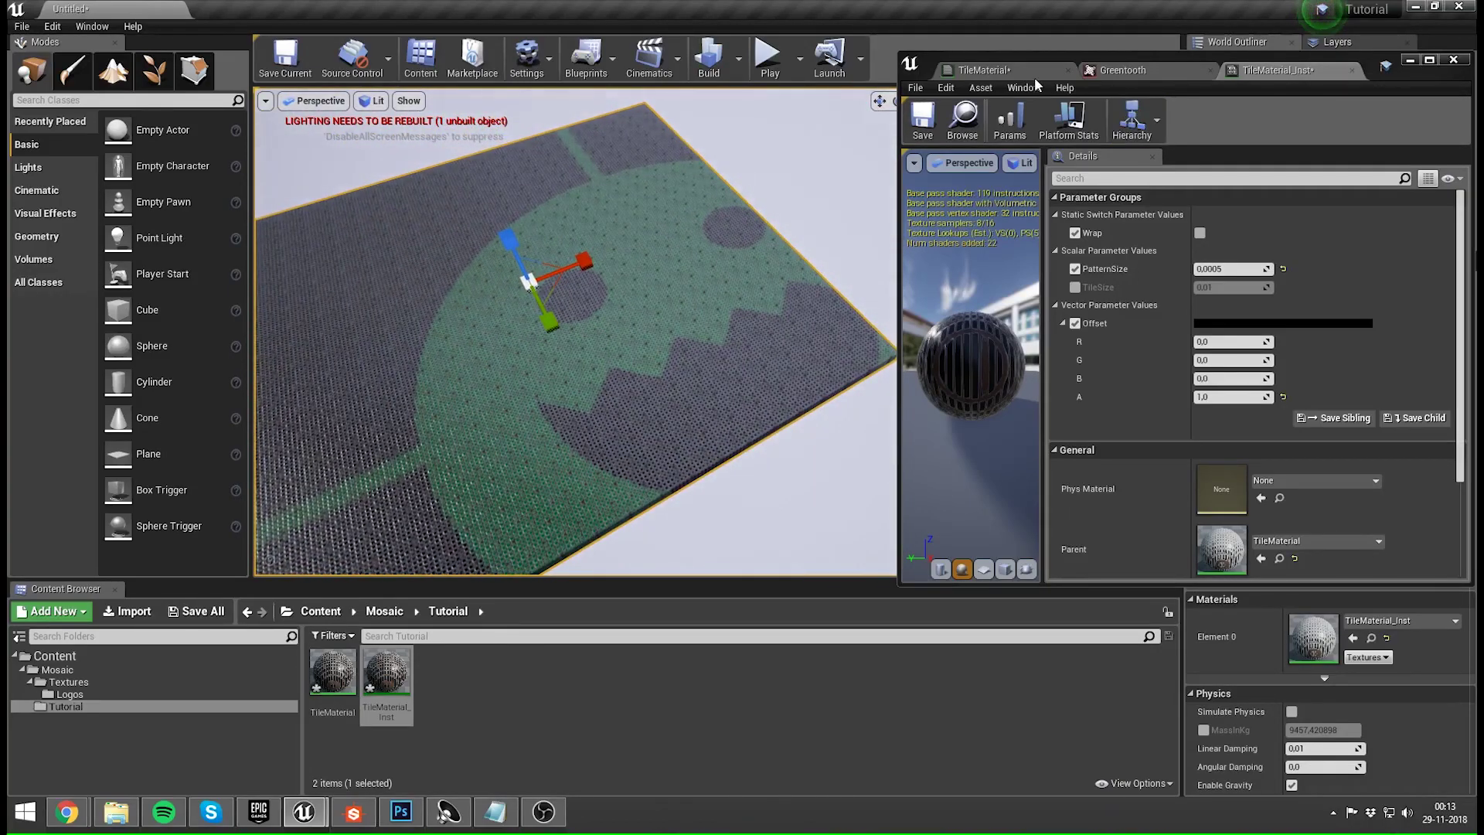
- Return to the TileMaterial graph and look up a texture node to add beside the pattern texture samples
{"action": "left_click", "coordinate": [1015, 74]}
{"action": "right_click_drag", "start_coordinate": [1129, 322], "coordinate": [1256, 170]}
{"action": "right_click", "coordinate": [1117, 308]}
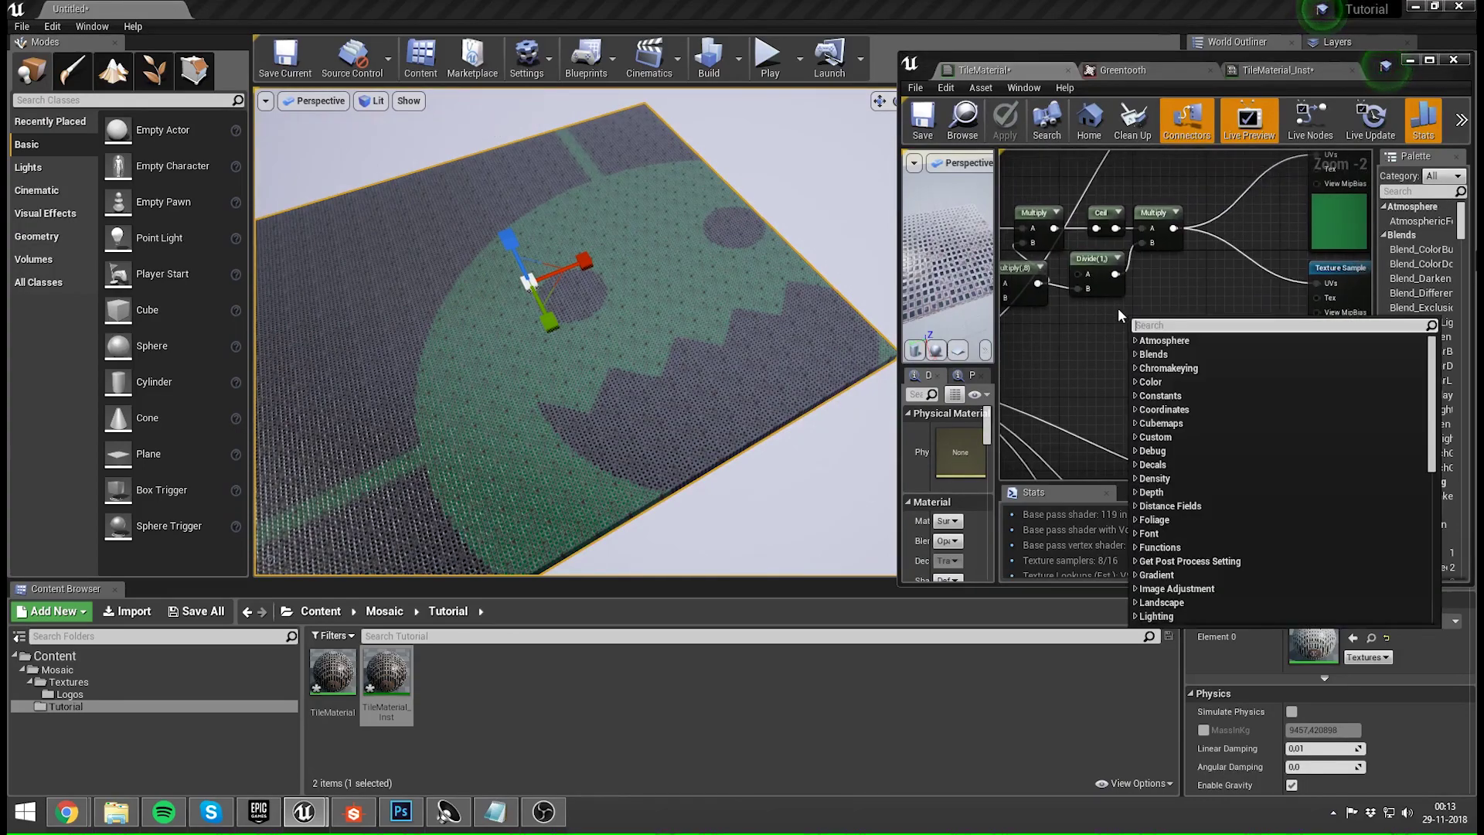
{"action": "type", "text": "tex"}
{"action": "left_click", "coordinate": [1117, 309]}
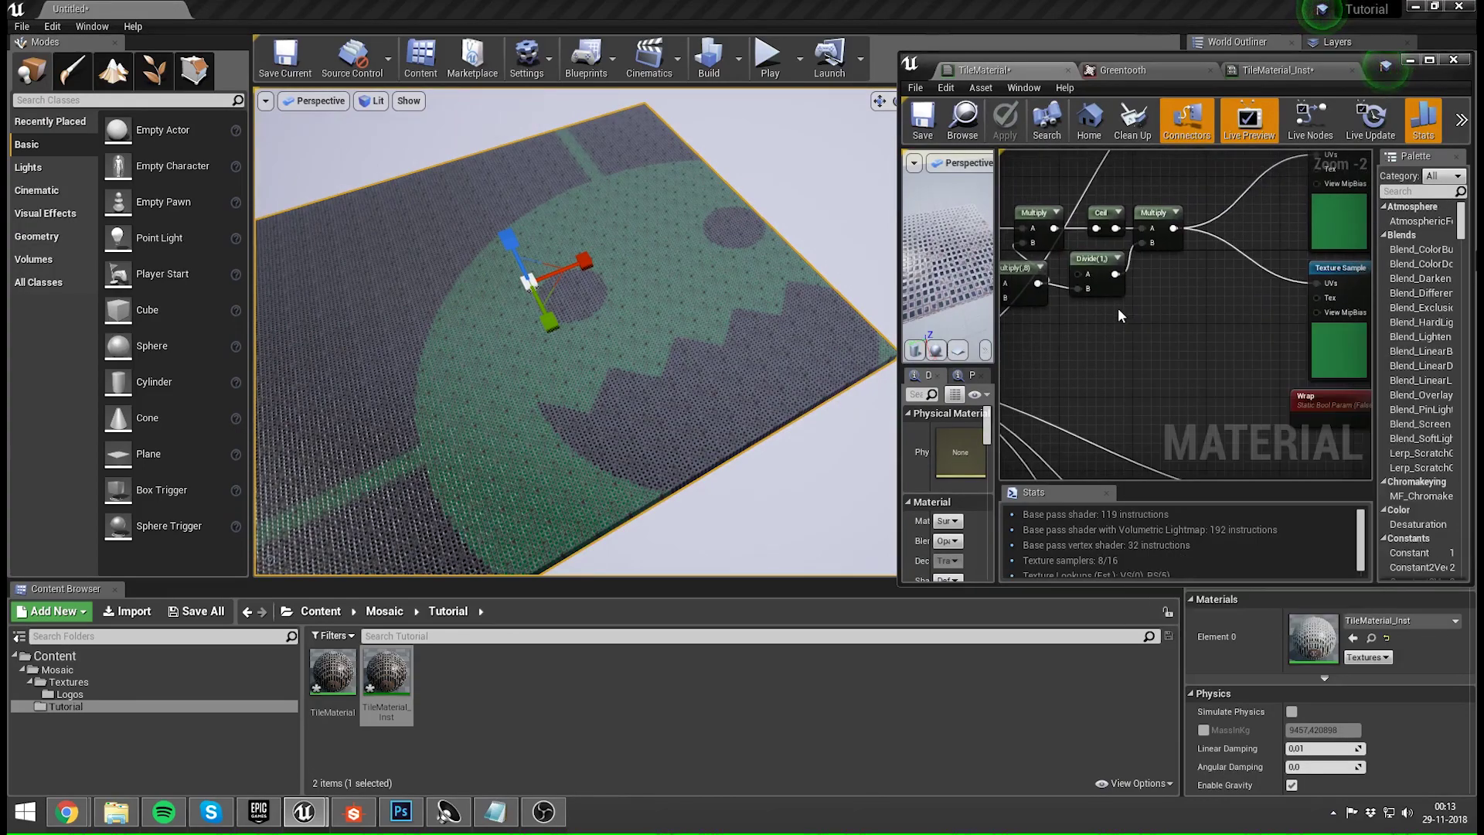
{"action": "key", "text": "t"}
{"action": "left_click", "coordinate": [1118, 309]}
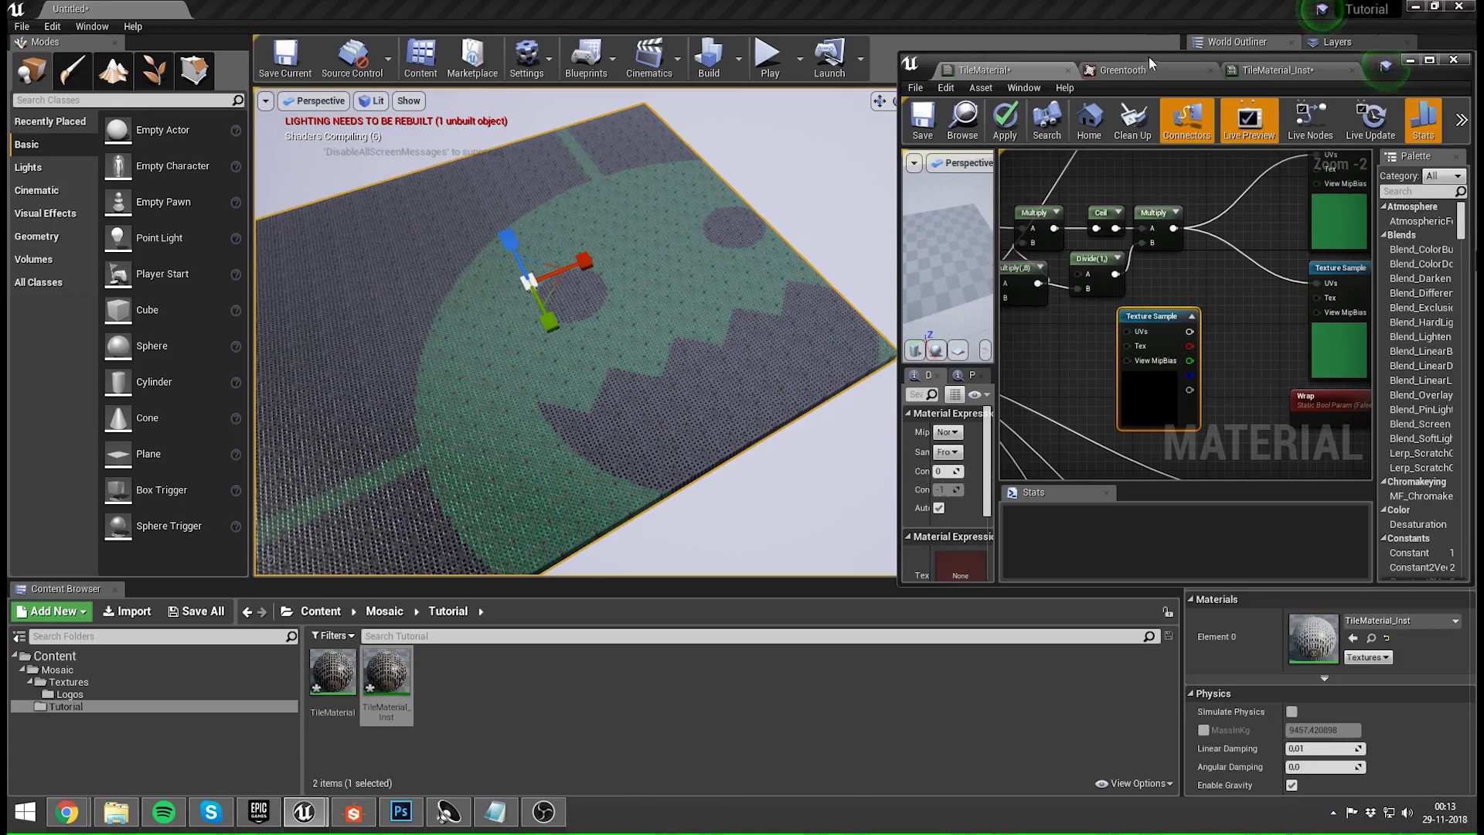
{"action": "double_click", "coordinate": [1148, 57]}
{"action": "right_click_drag", "start_coordinate": [452, 314], "coordinate": [665, 388]}
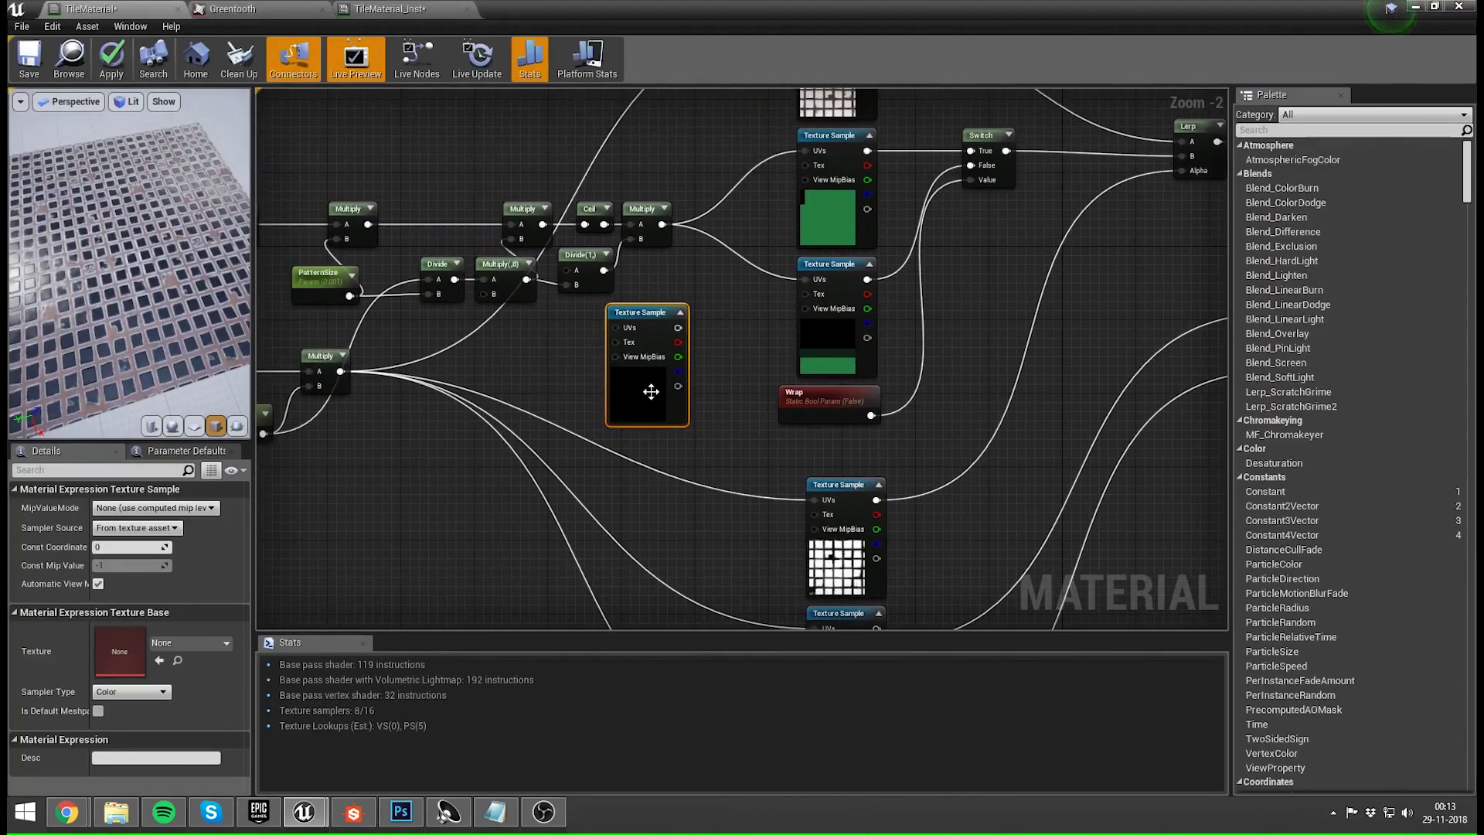
{"action": "right_click", "coordinate": [665, 389]}
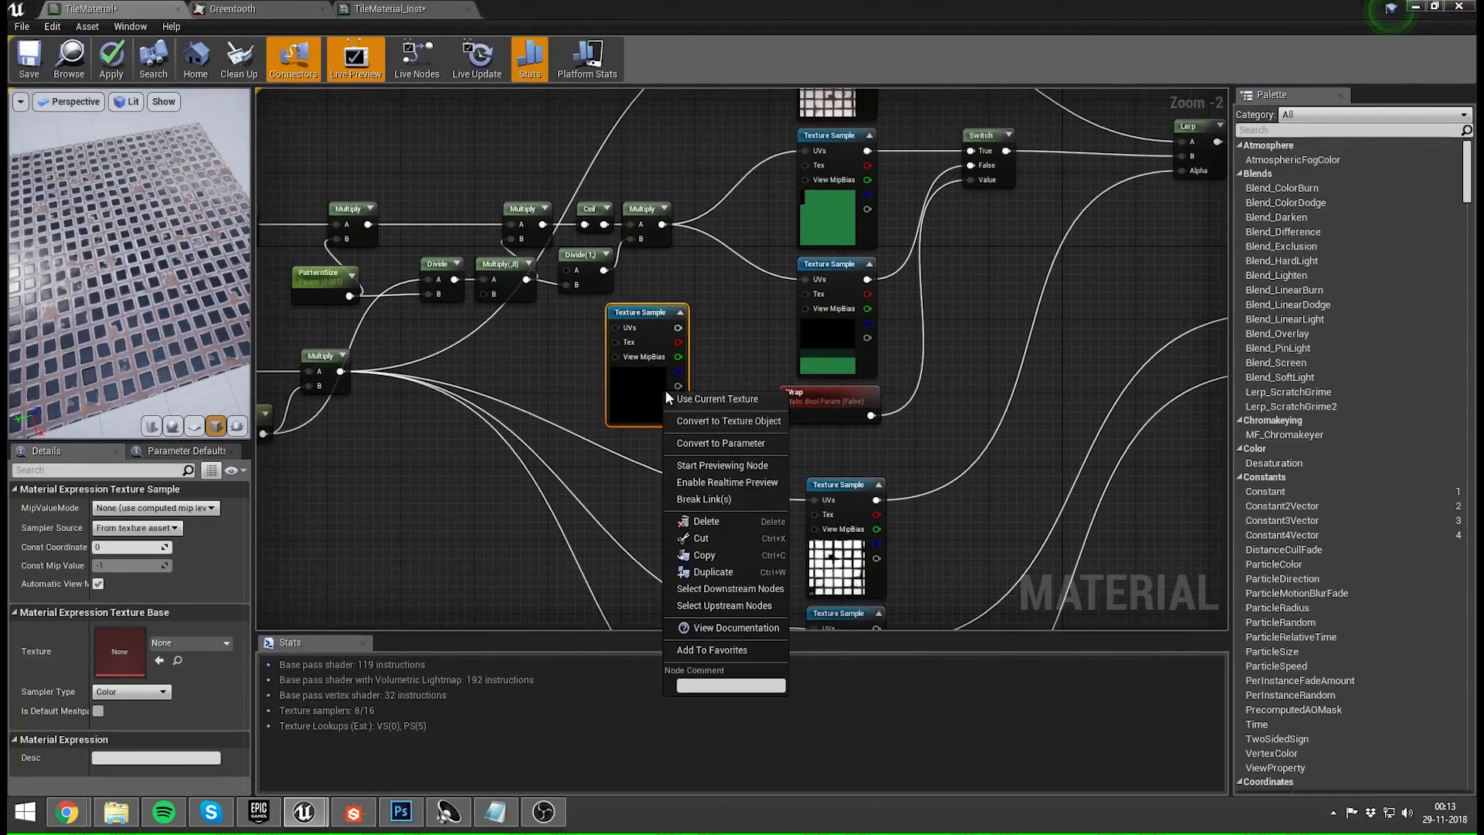
{"action": "left_click", "coordinate": [730, 422]}
{"action": "right_click", "coordinate": [642, 355]}
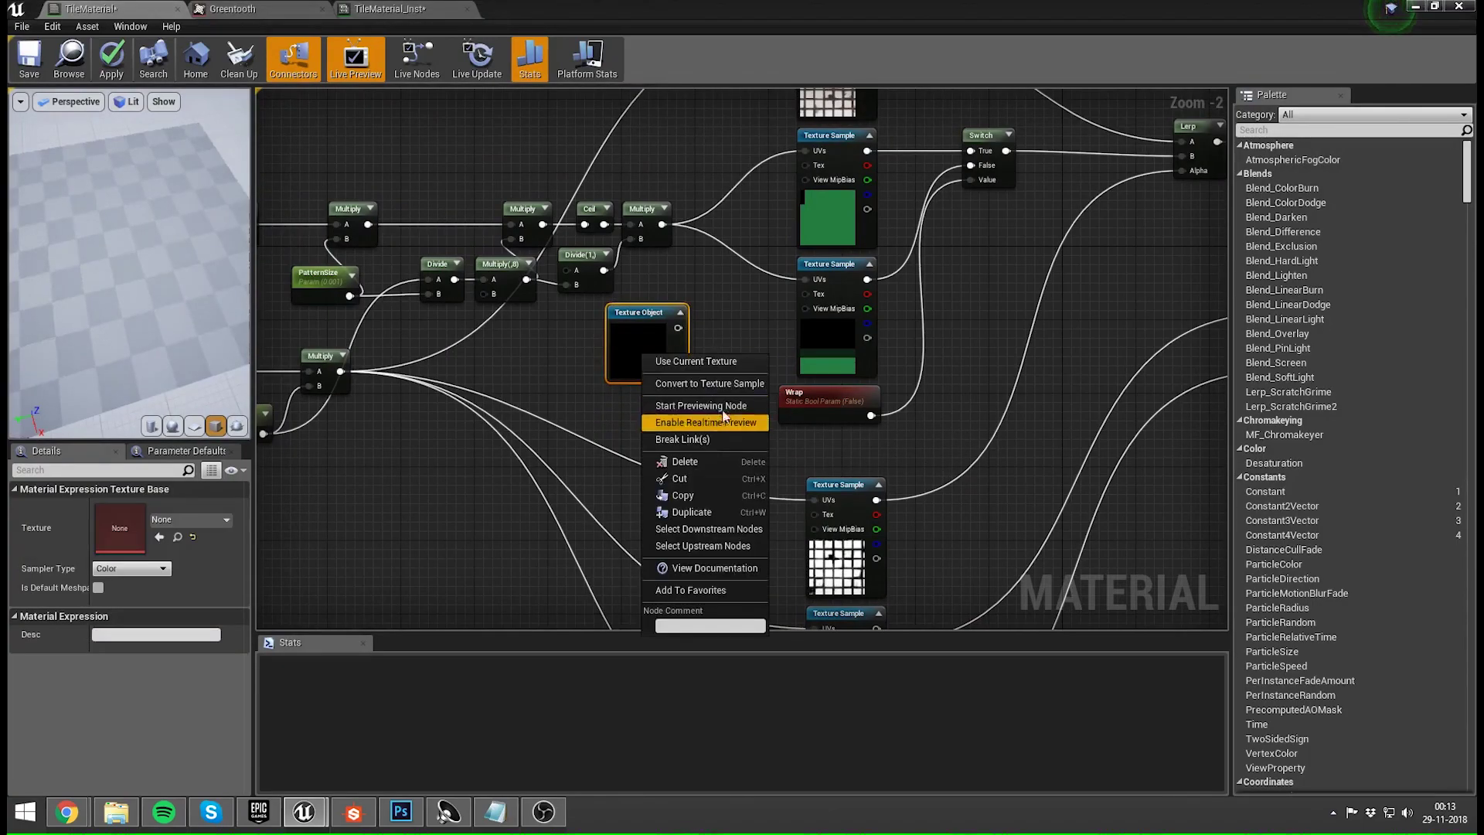
{"action": "left_click", "coordinate": [712, 363]}
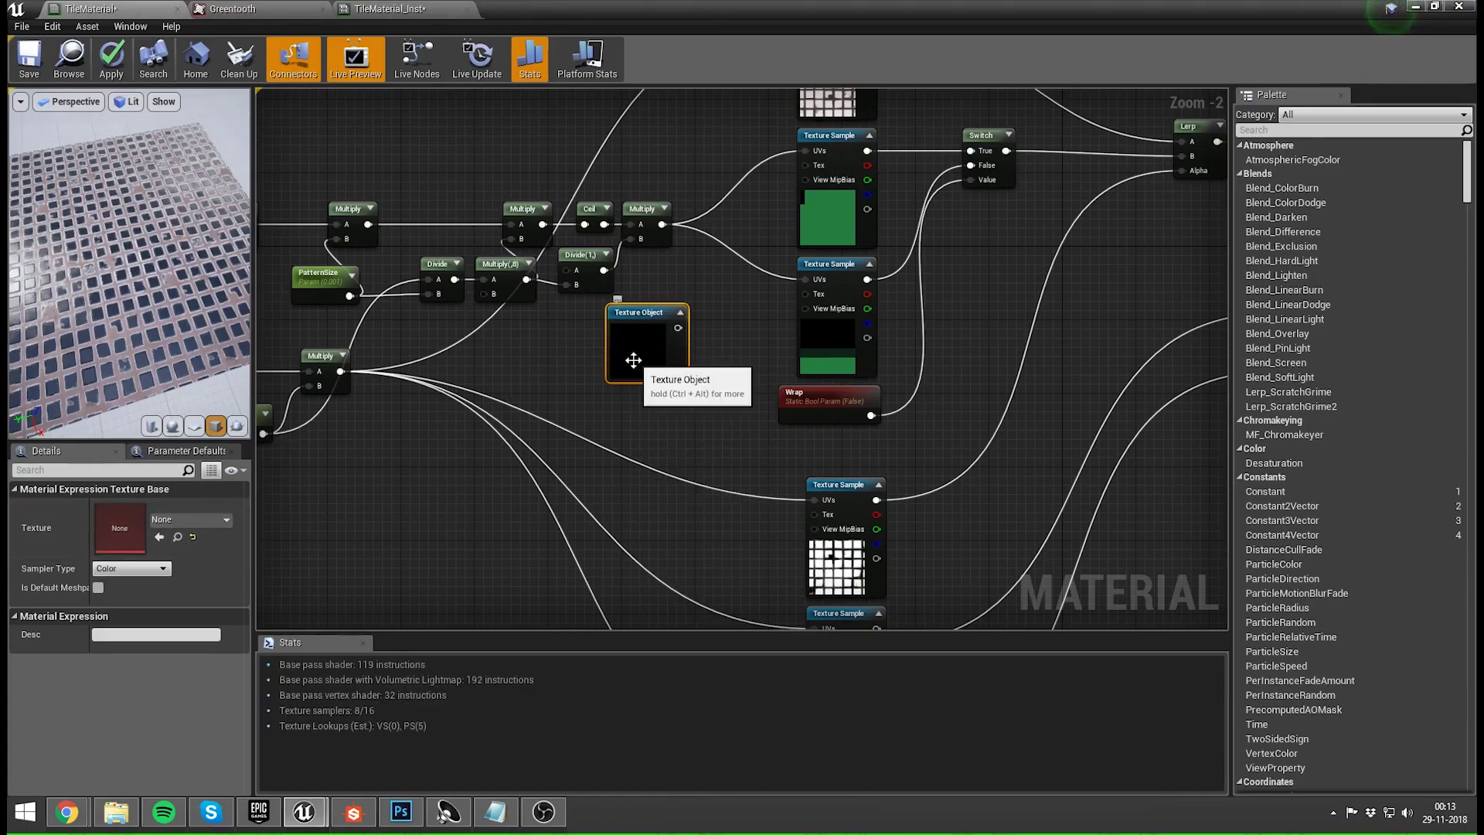
{"action": "key", "text": "Delete"}
- Add a TextureObjectParameter node named Pattern below the pattern coordinate nodes
{"action": "right_click", "coordinate": [587, 331]}
{"action": "type", "text": "textu"}
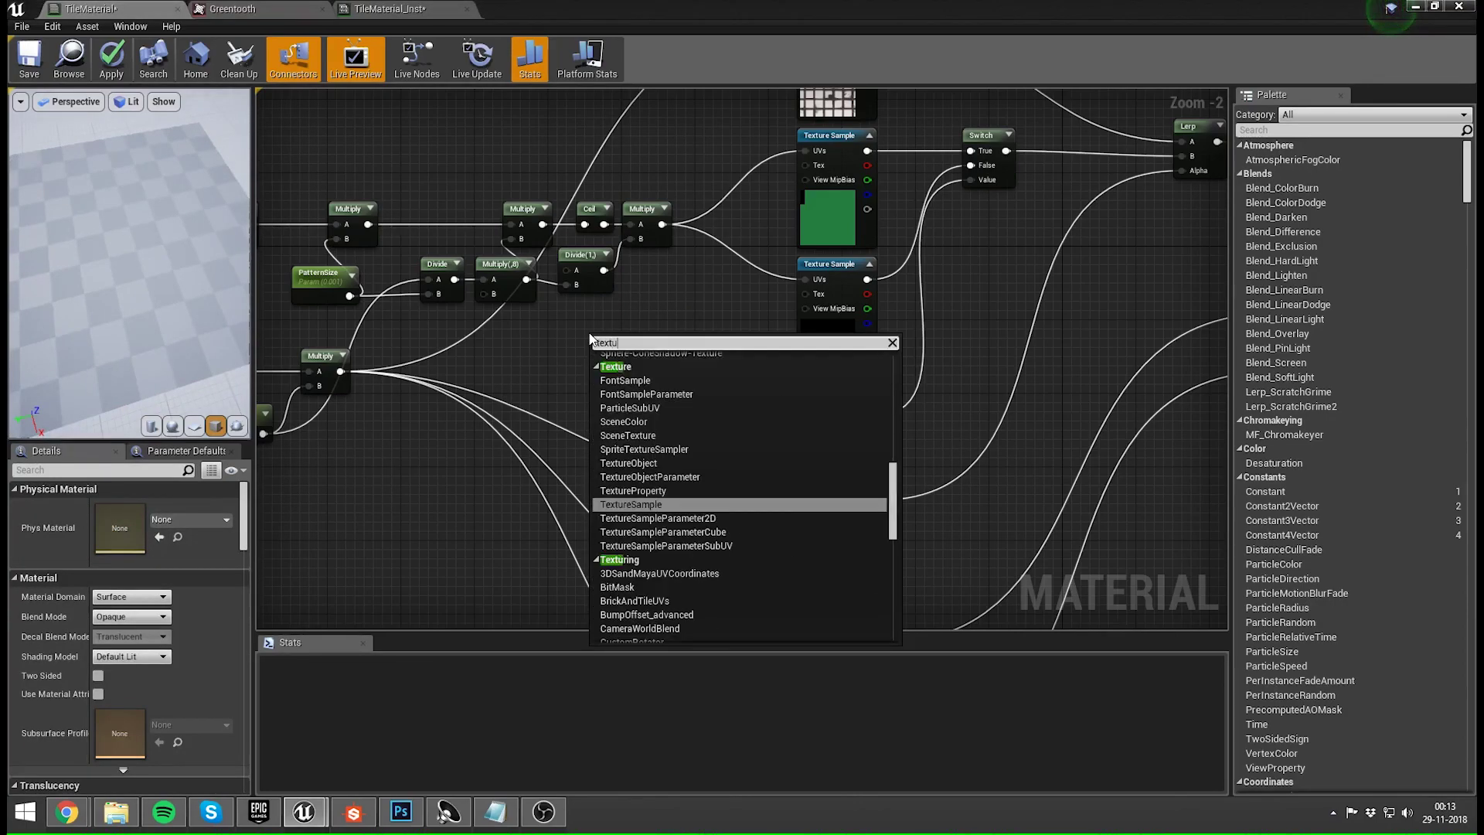
{"action": "type", "text": "re para"}
{"action": "key", "text": "Up"}
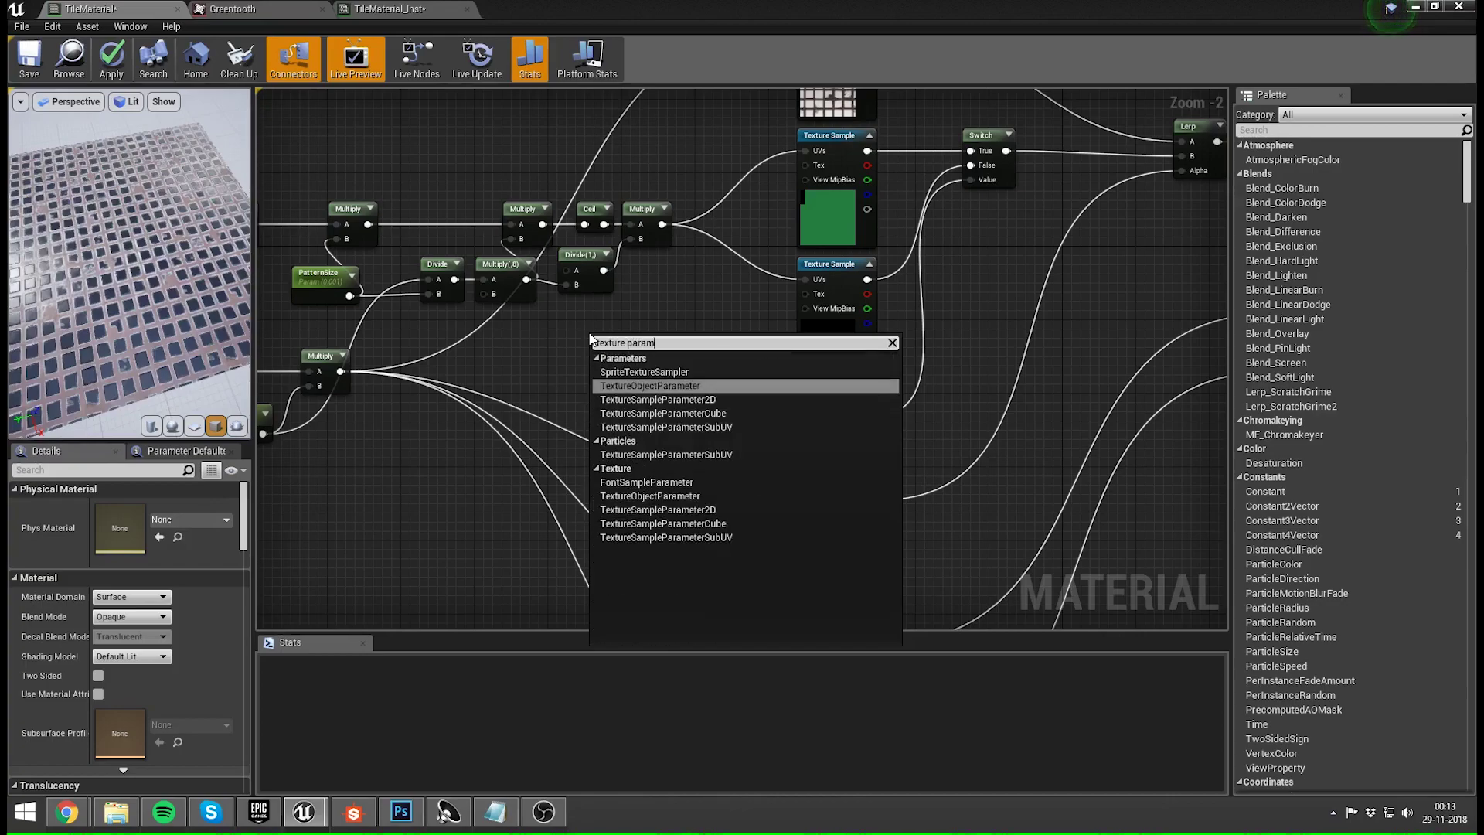
{"action": "key", "text": "Return"}
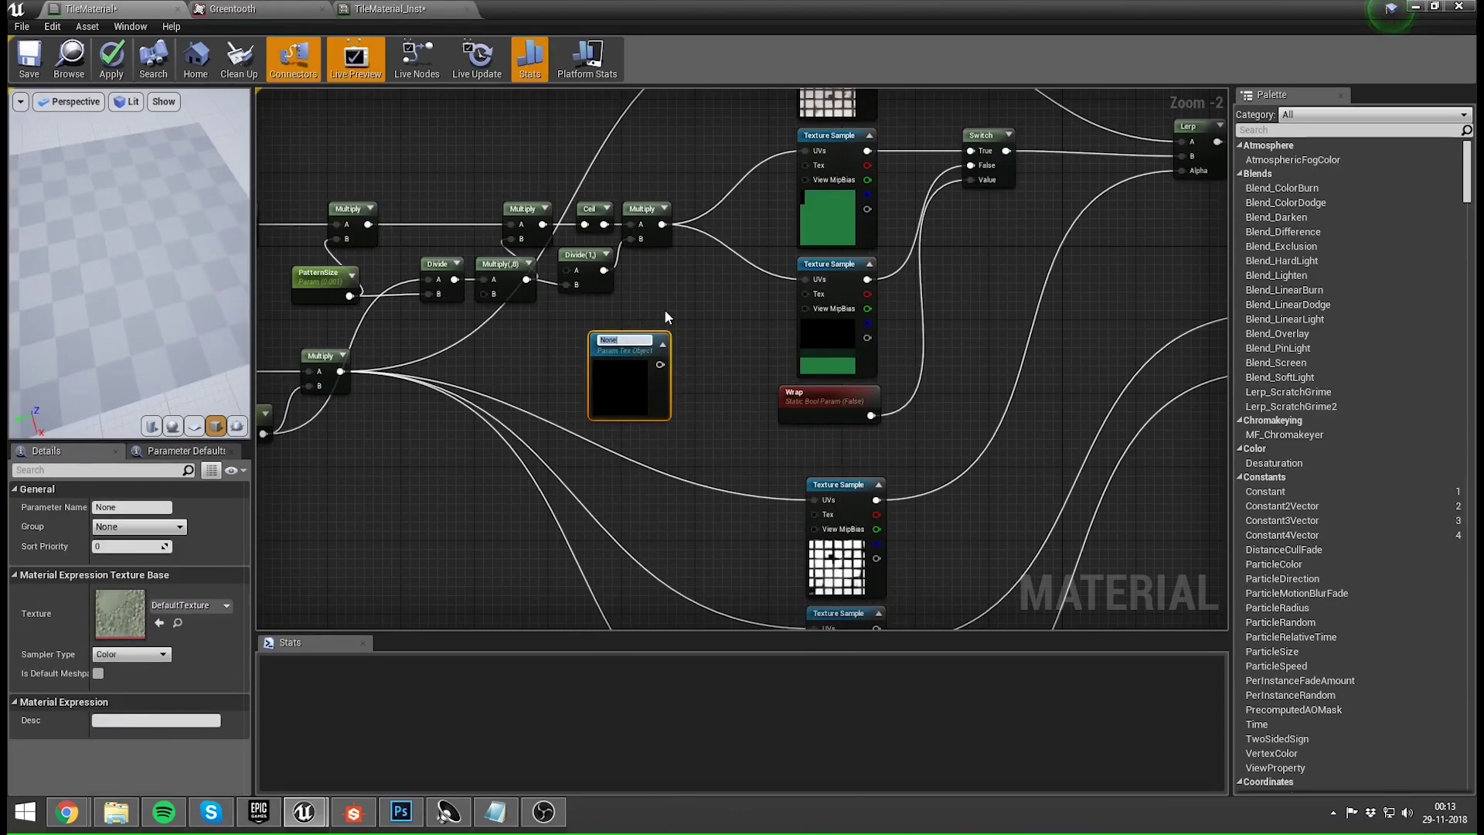
{"action": "type", "text": "Pattern"}
{"action": "key", "text": "Return"}
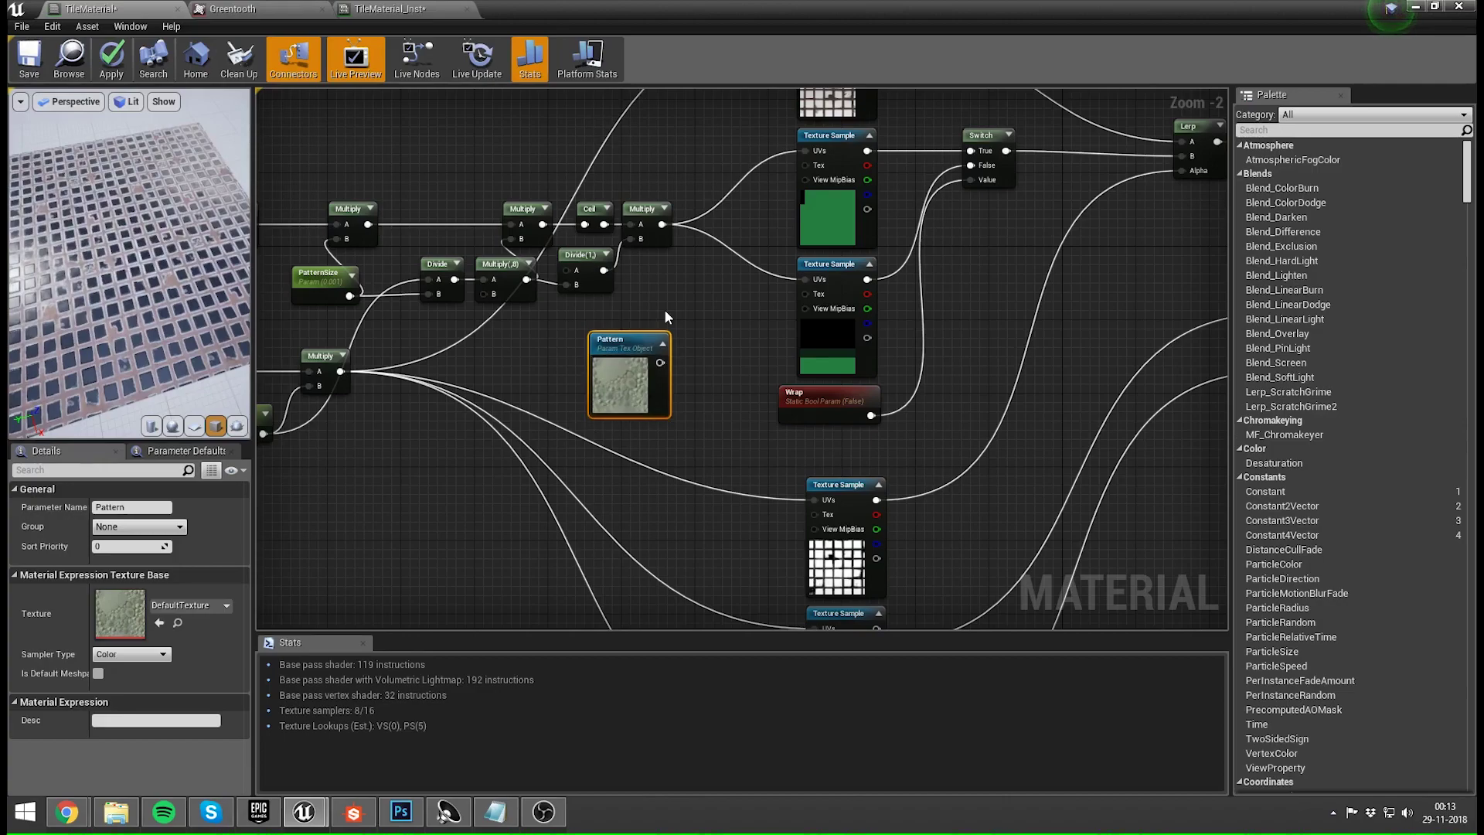
- Connect Pattern to the Tex inputs of both logo texture samples and assign Greentooth as its default texture
{"action": "left_click_drag", "start_coordinate": [660, 362], "coordinate": [803, 164]}
{"action": "left_click_drag", "start_coordinate": [808, 292], "coordinate": [660, 362]}
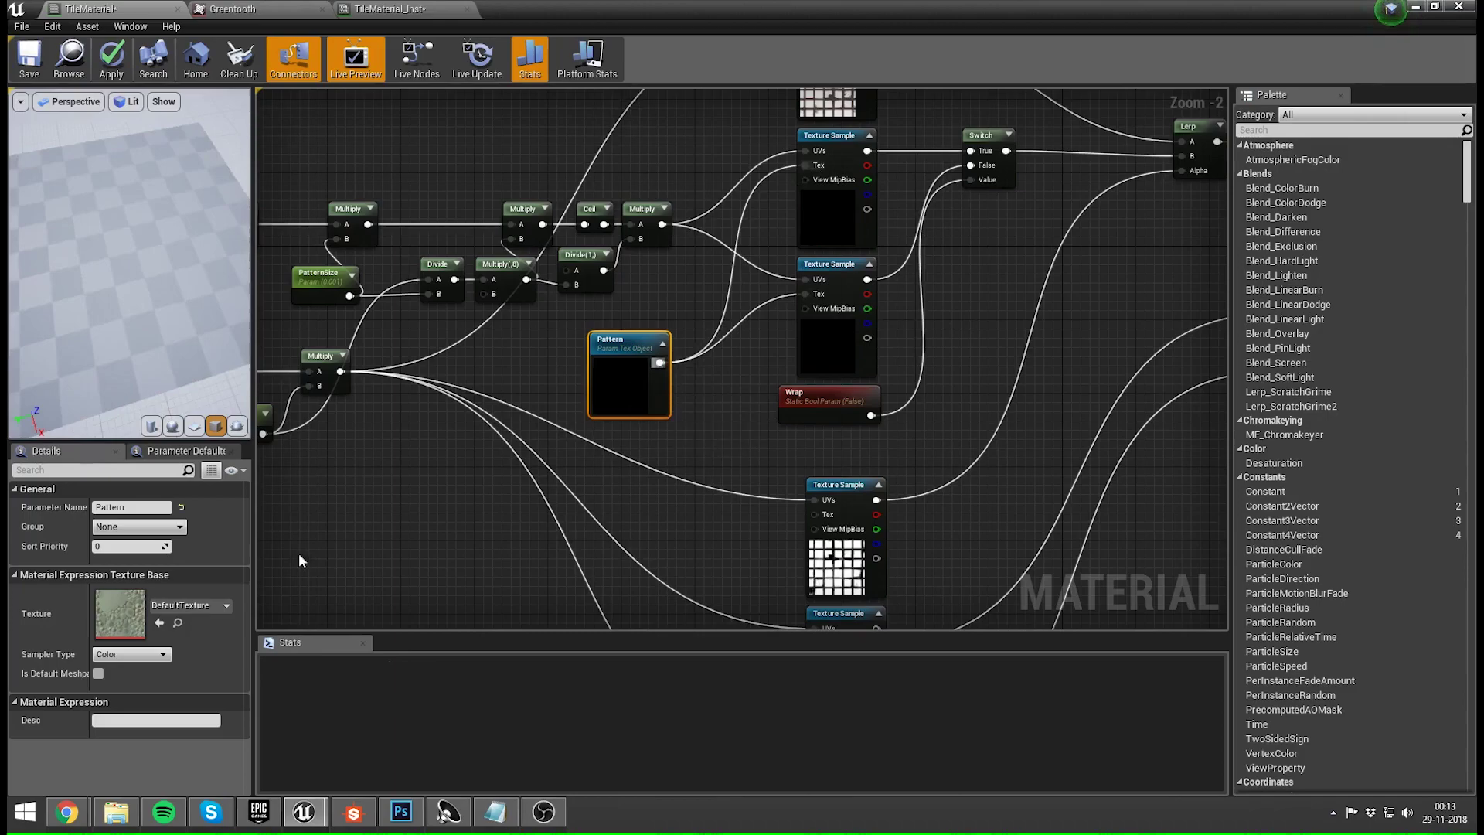
{"action": "left_click", "coordinate": [190, 608]}
{"action": "left_click", "coordinate": [247, 395]}
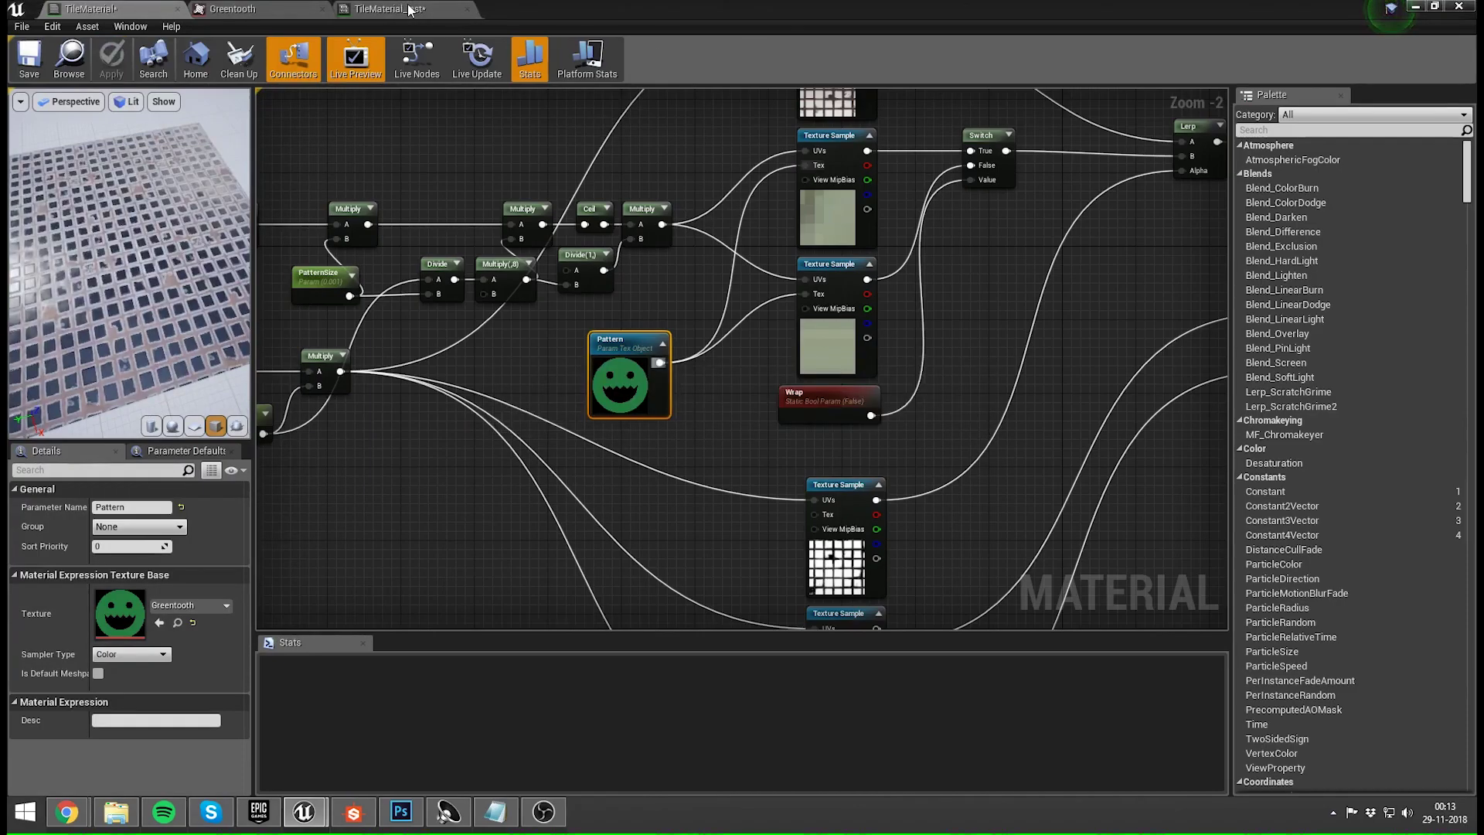
- In TileMaterial_Inst, override the Pattern parameter and set its texture to GreentoothAltered, with the level viewport in view
{"action": "left_click", "coordinate": [408, 9]}
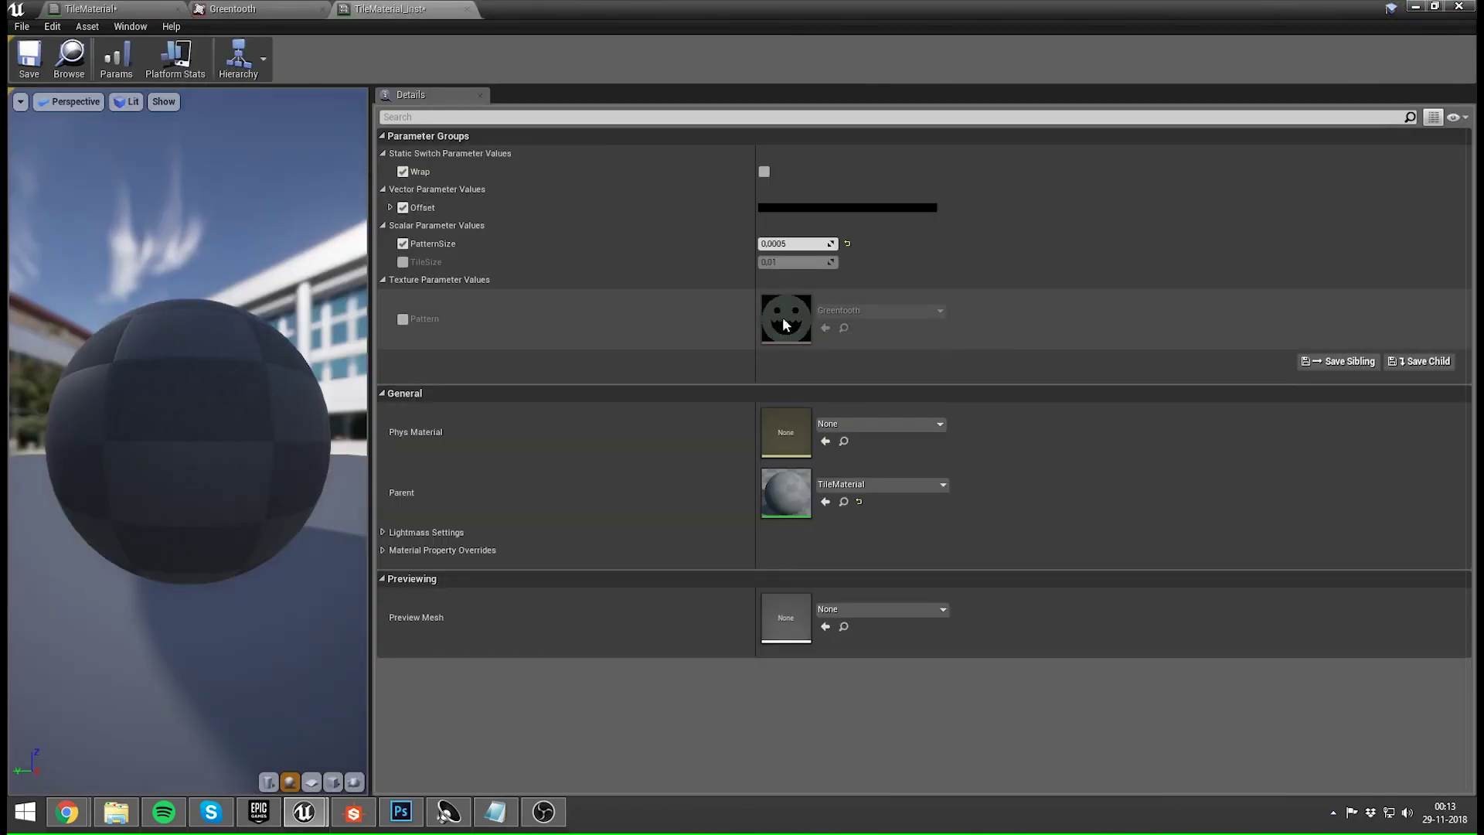
{"action": "left_click_drag", "start_coordinate": [634, 4], "coordinate": [1138, 43]}
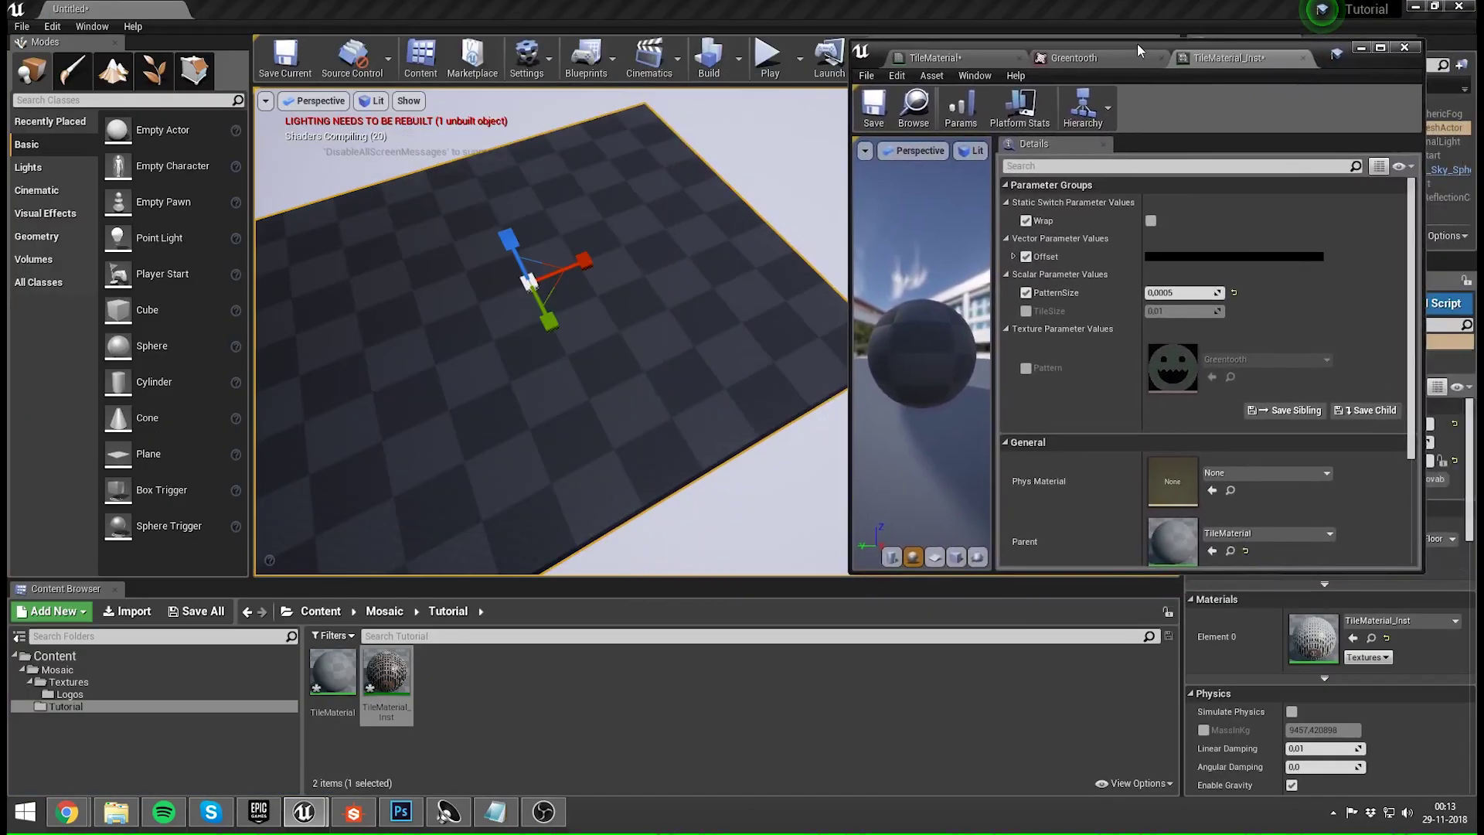
{"action": "left_click", "coordinate": [1025, 368]}
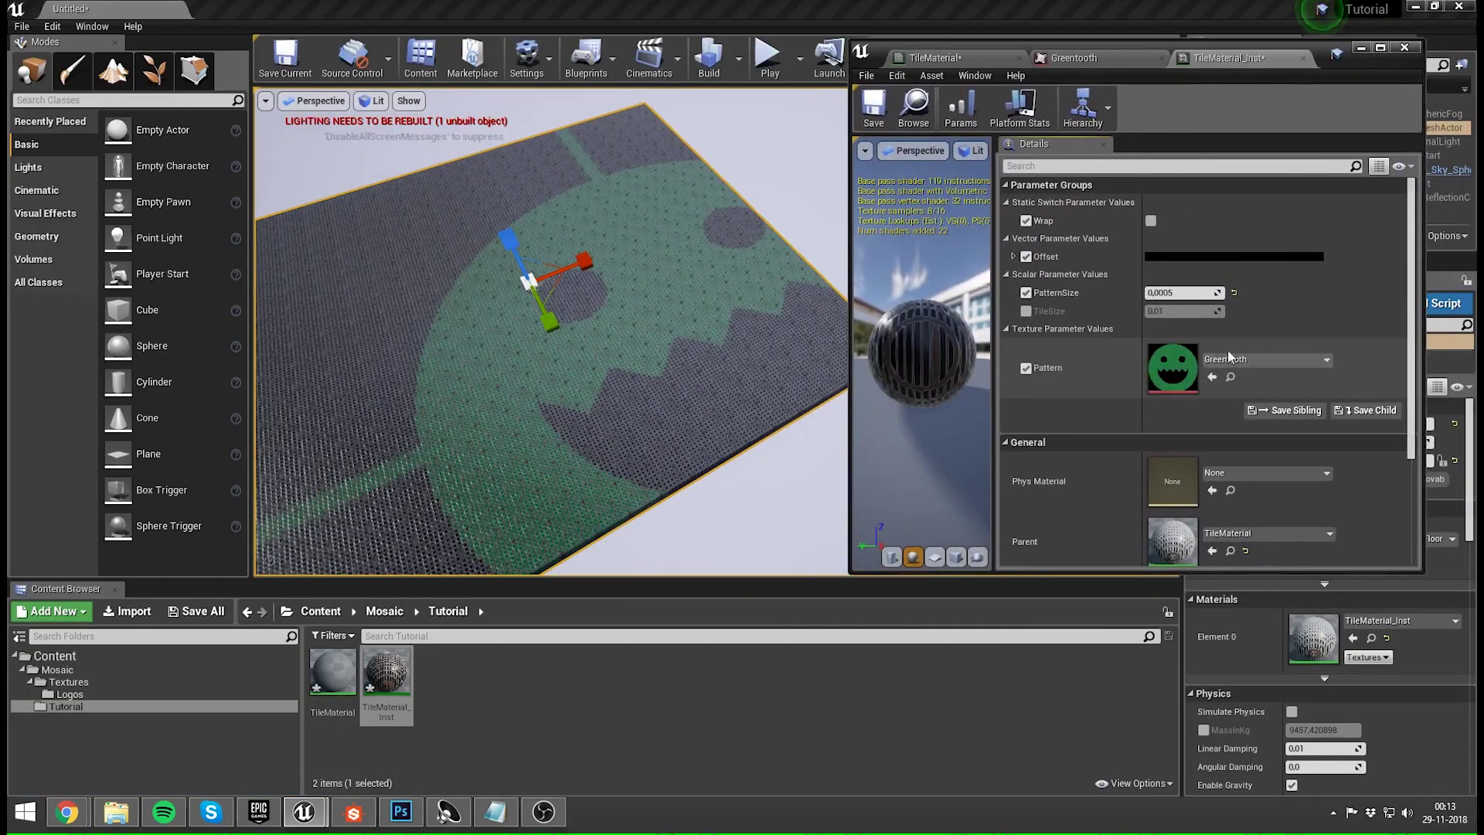
{"action": "left_click", "coordinate": [1236, 359]}
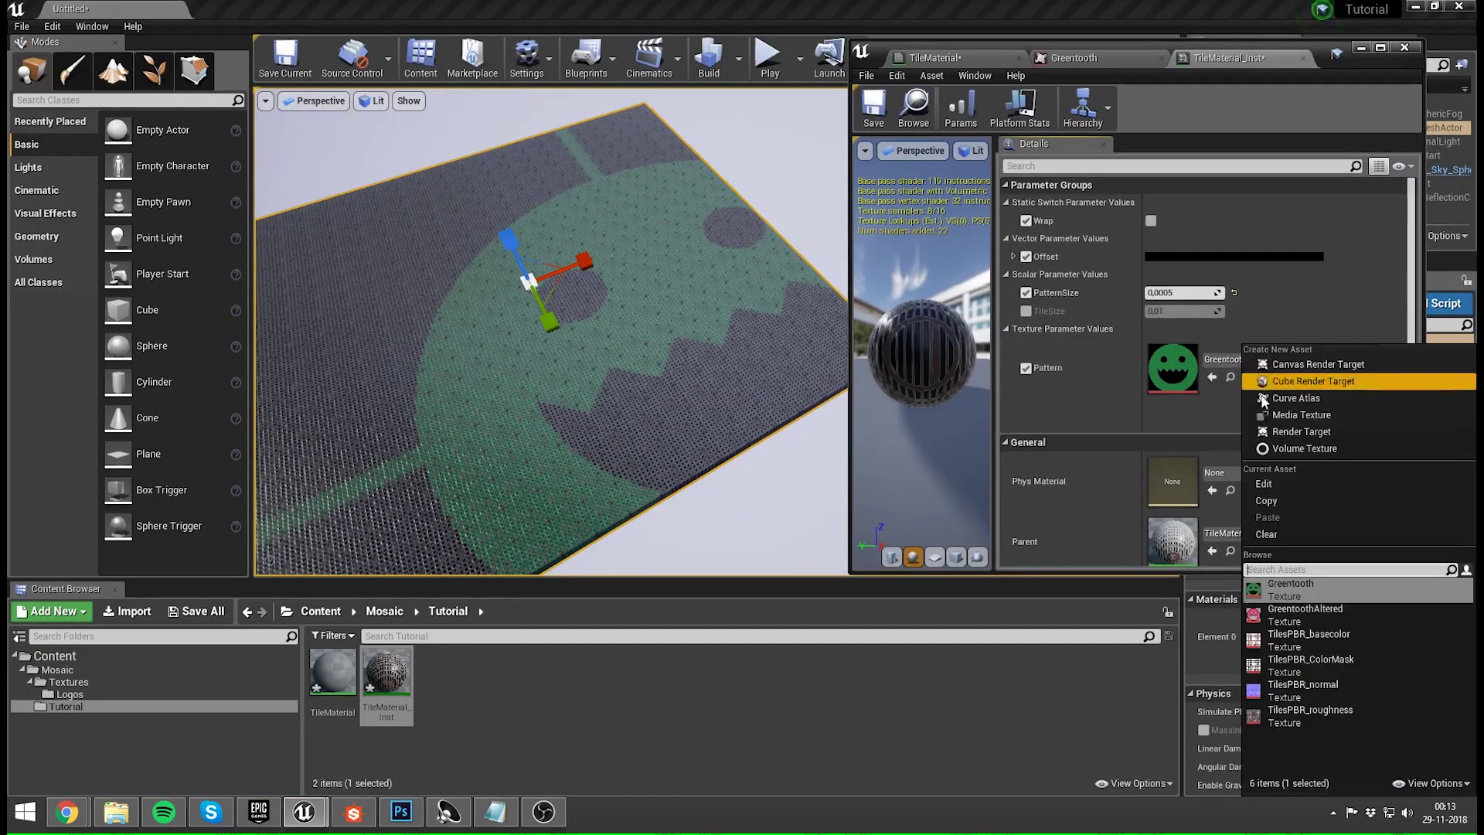
{"action": "left_click", "coordinate": [1310, 623]}
{"action": "left_click", "coordinate": [1278, 361]}
{"action": "left_click", "coordinate": [1277, 378]}
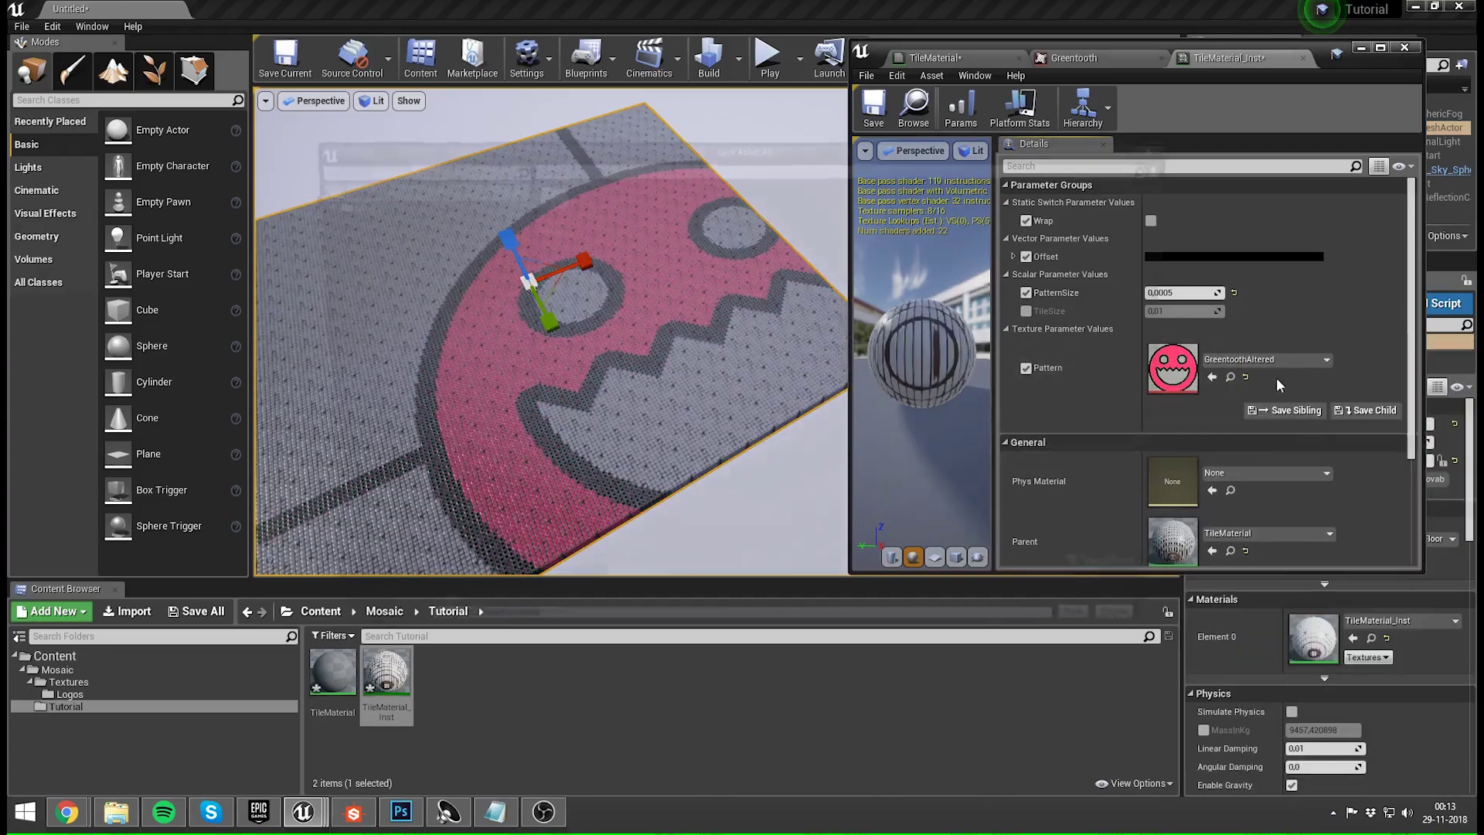
{"action": "left_click", "coordinate": [1166, 147]}
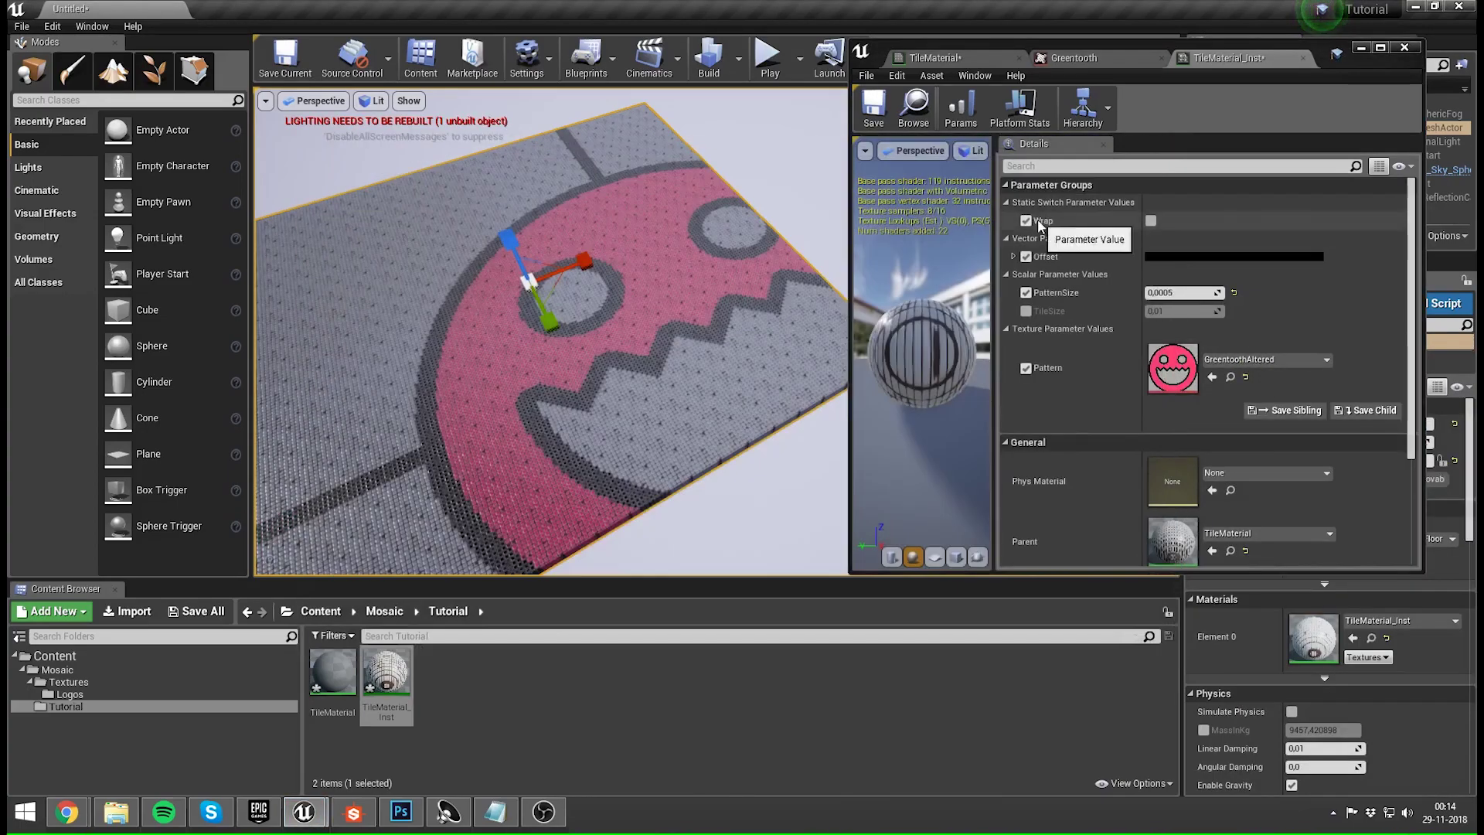
- Turn on the Wrap switch in the material instance
{"action": "left_click", "coordinate": [1153, 221]}
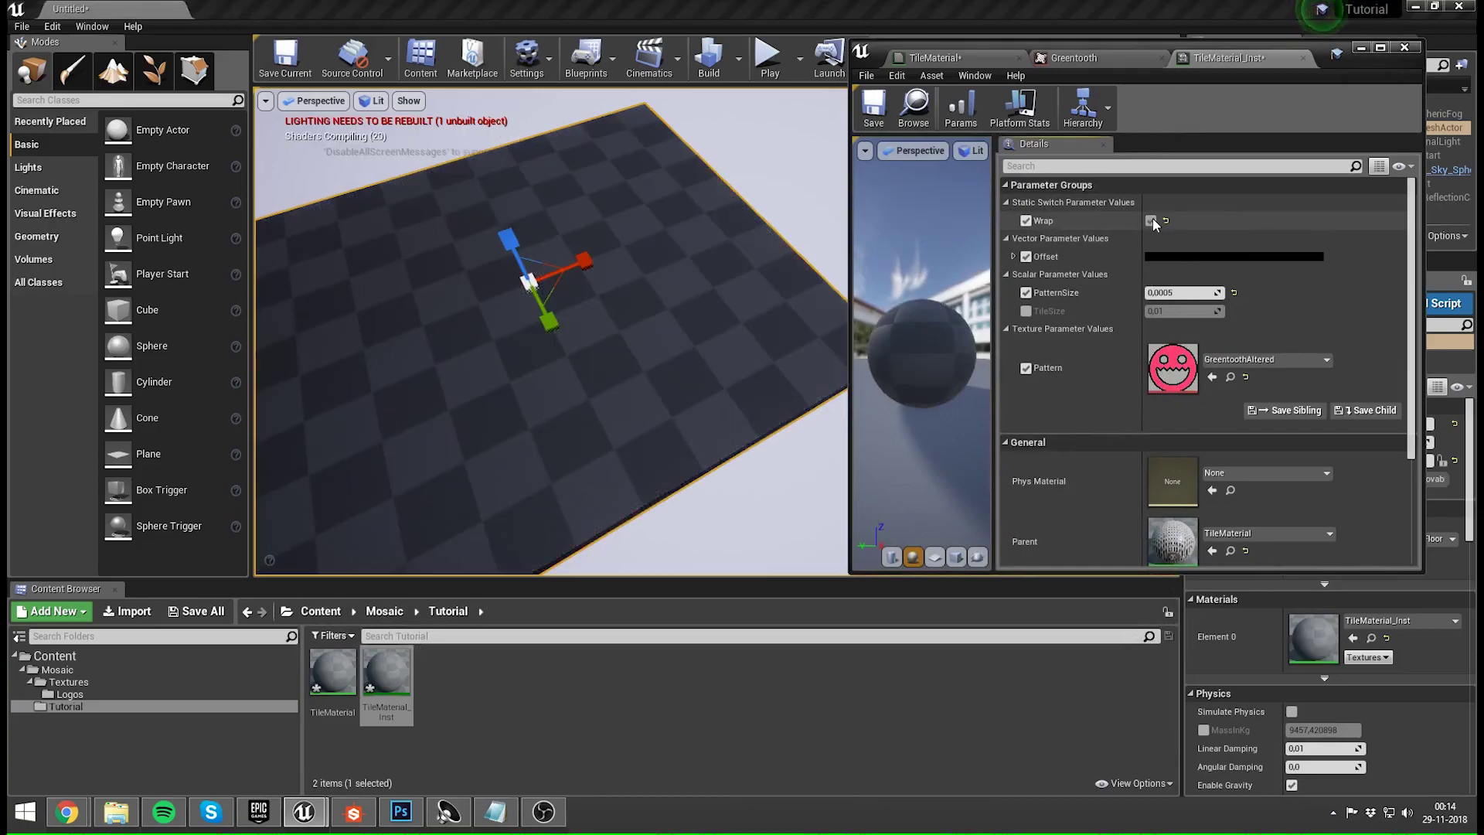